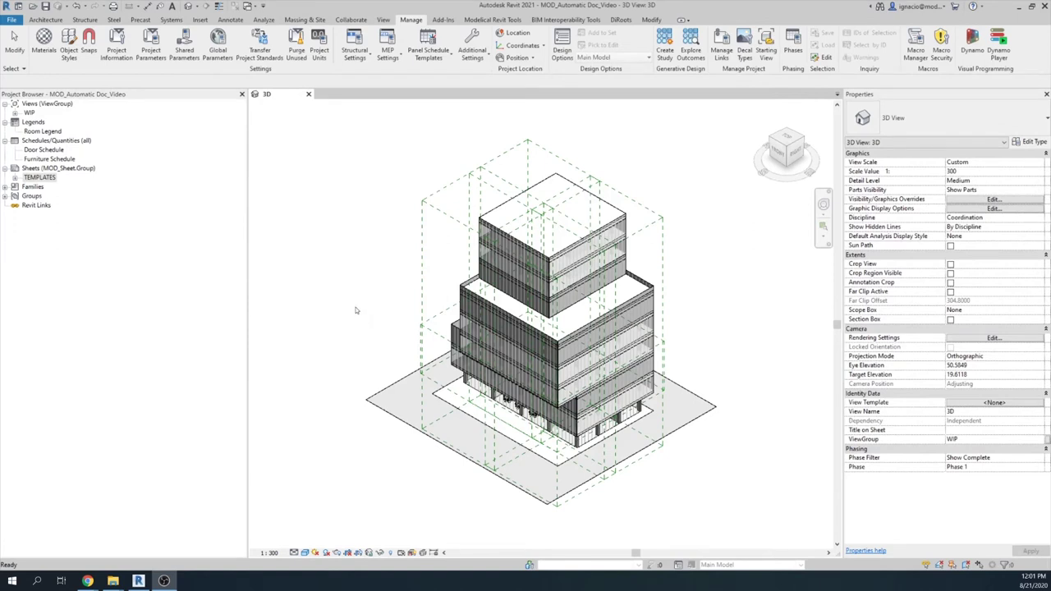
# - Select one of the scope boxes around the building to check its name, and clear the selection
pyautogui.keyDown('shift'); pyautogui.moveTo(760, 427); pyautogui.dragTo(702, 340, button='middle'); pyautogui.keyUp('shift')
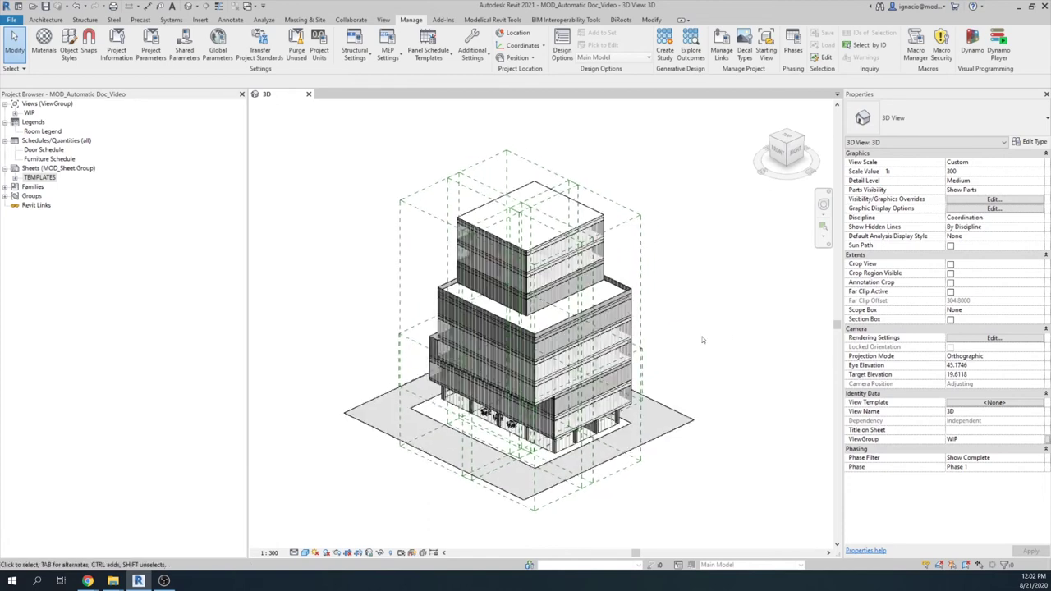
pyautogui.click(536, 164)
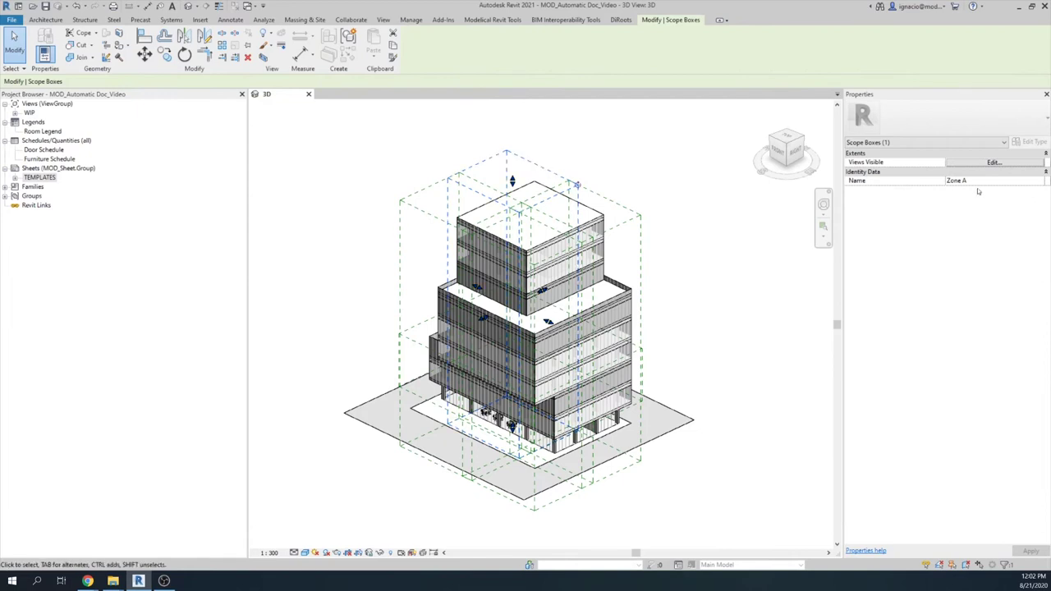
pyautogui.click(704, 268)
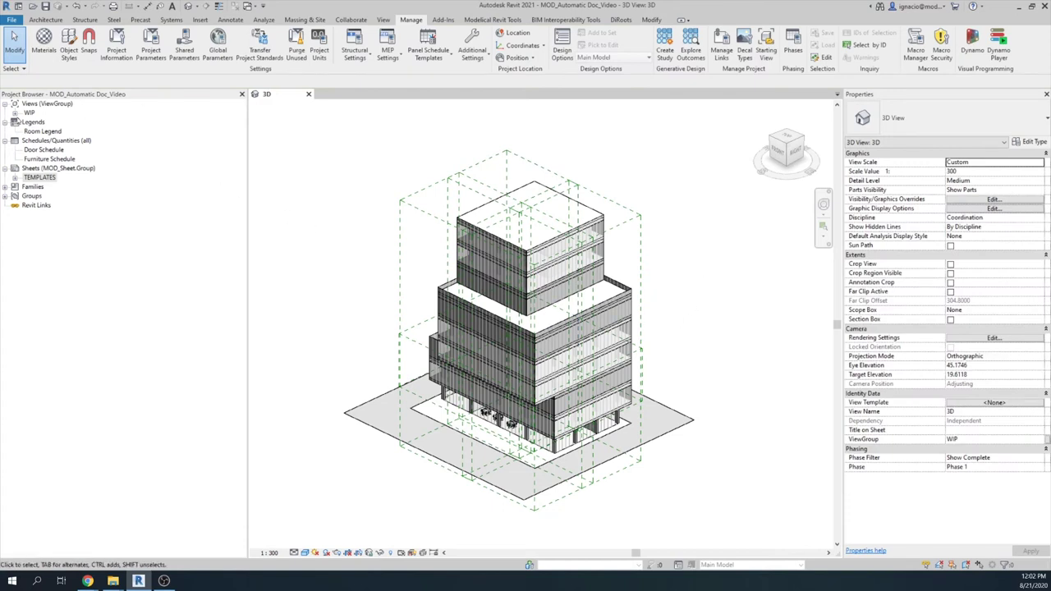
# - Expand the WIP views and the TEMPLATES sheets, and open template sheets T-02, T-01 and T-03 for review
pyautogui.click(15, 114)
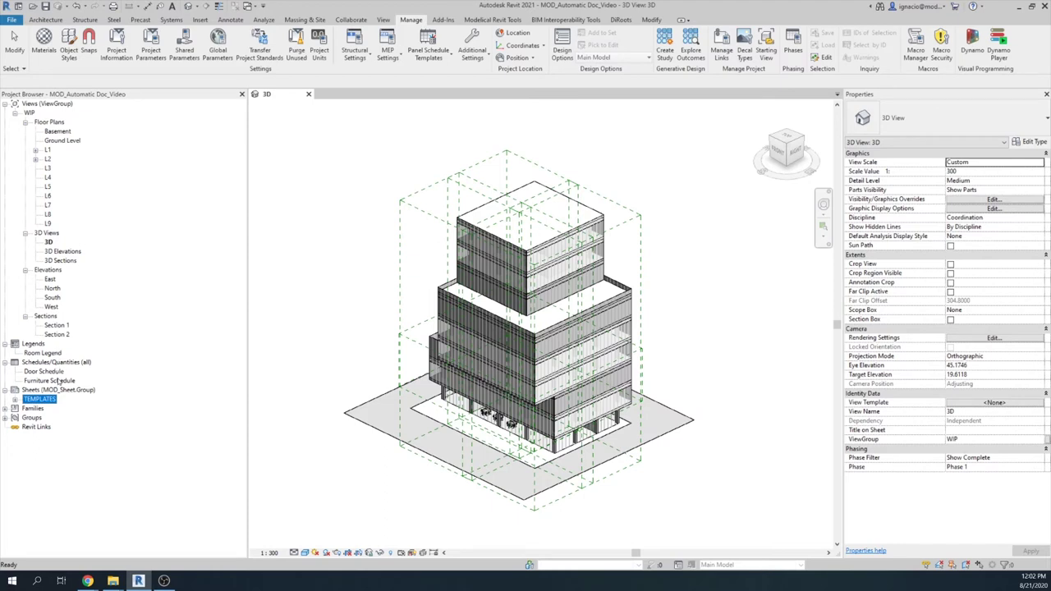
pyautogui.click(15, 400)
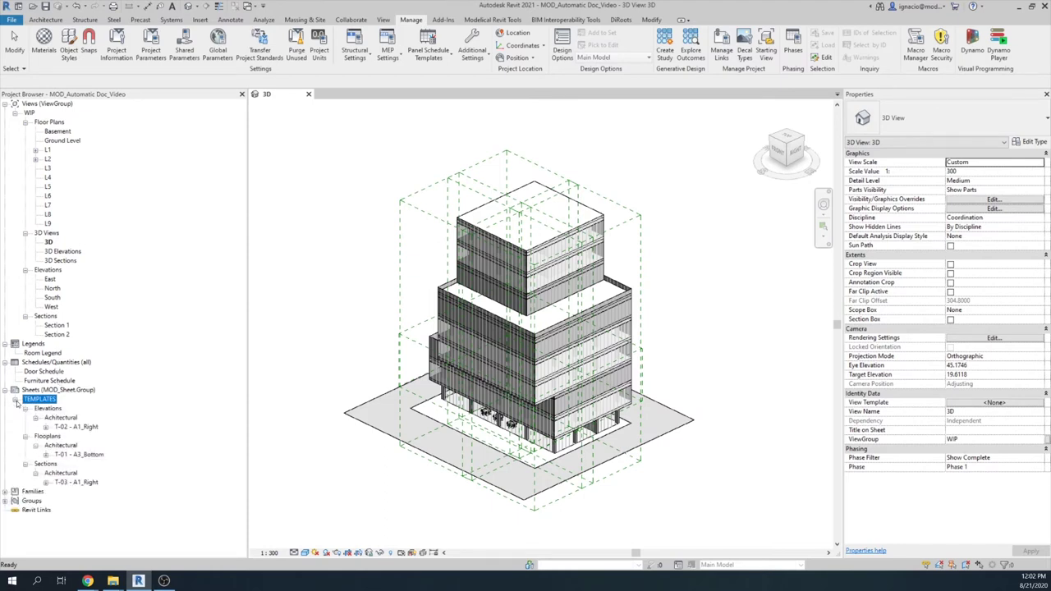
pyautogui.click(80, 428)
pyautogui.doubleClick(80, 428)
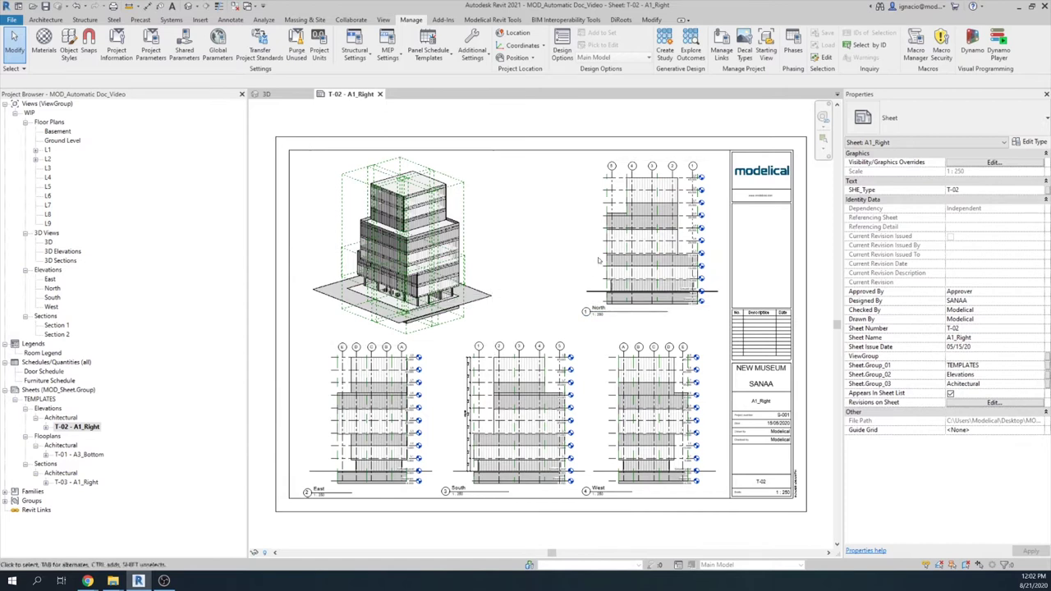
pyautogui.doubleClick(78, 454)
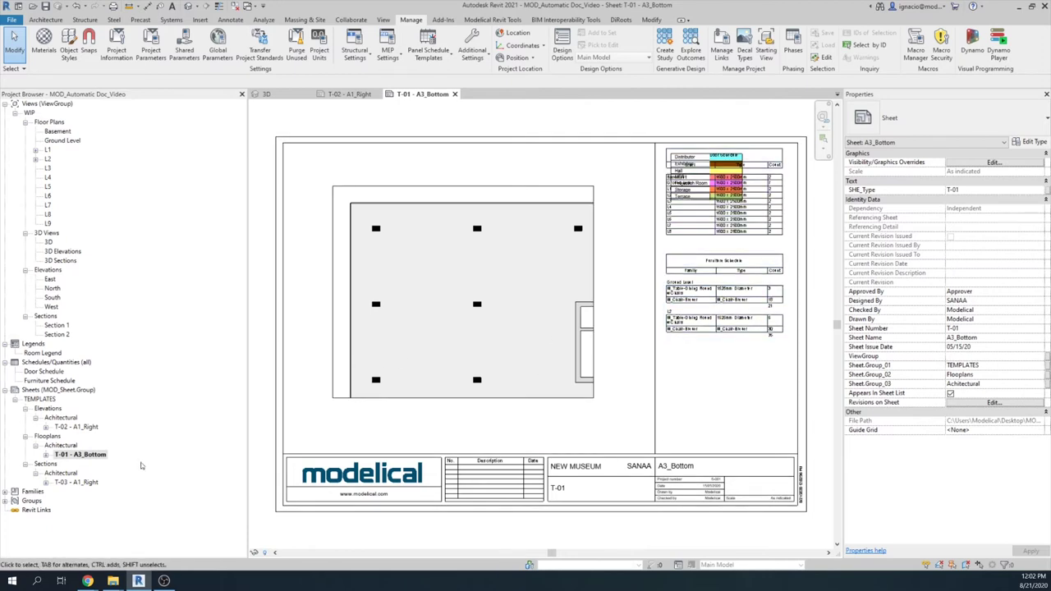
pyautogui.click(77, 482)
pyautogui.doubleClick(83, 483)
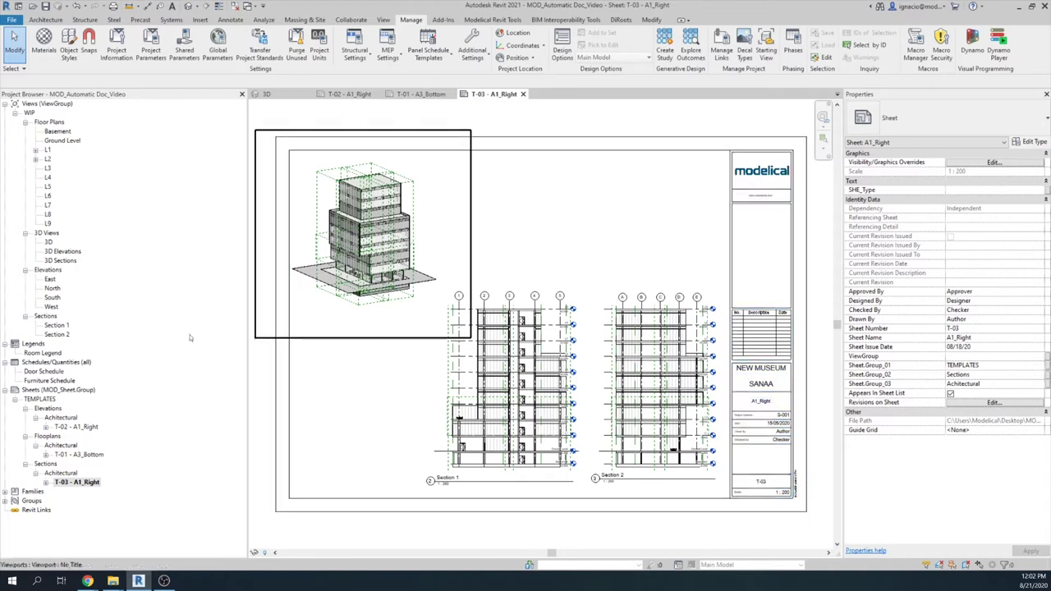
# - Compare the properties of the three template sheets and check the revisions available for sheet T-03
pyautogui.click(80, 454)
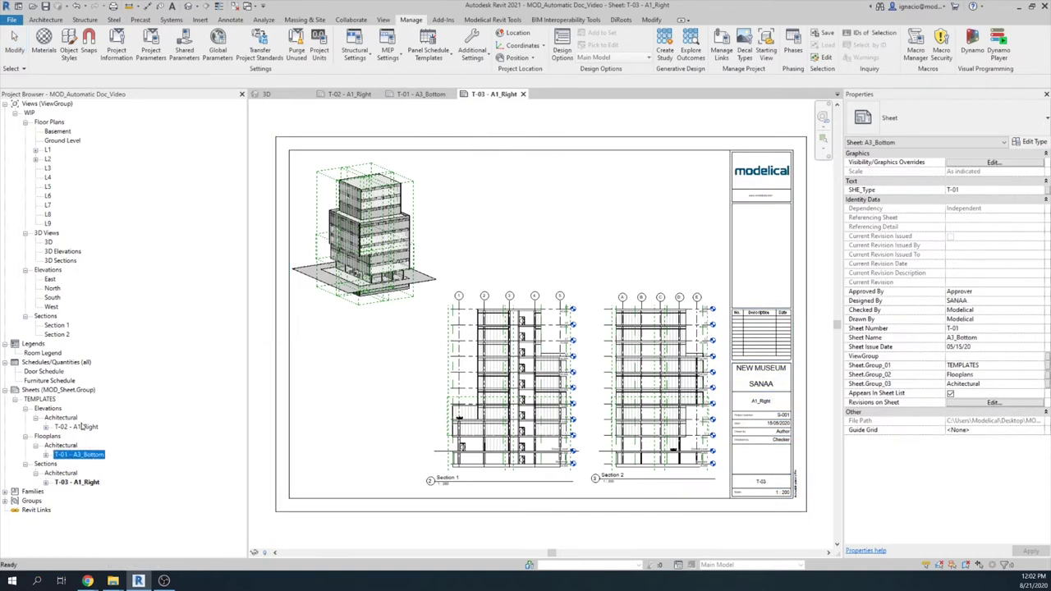
pyautogui.click(83, 427)
pyautogui.click(87, 482)
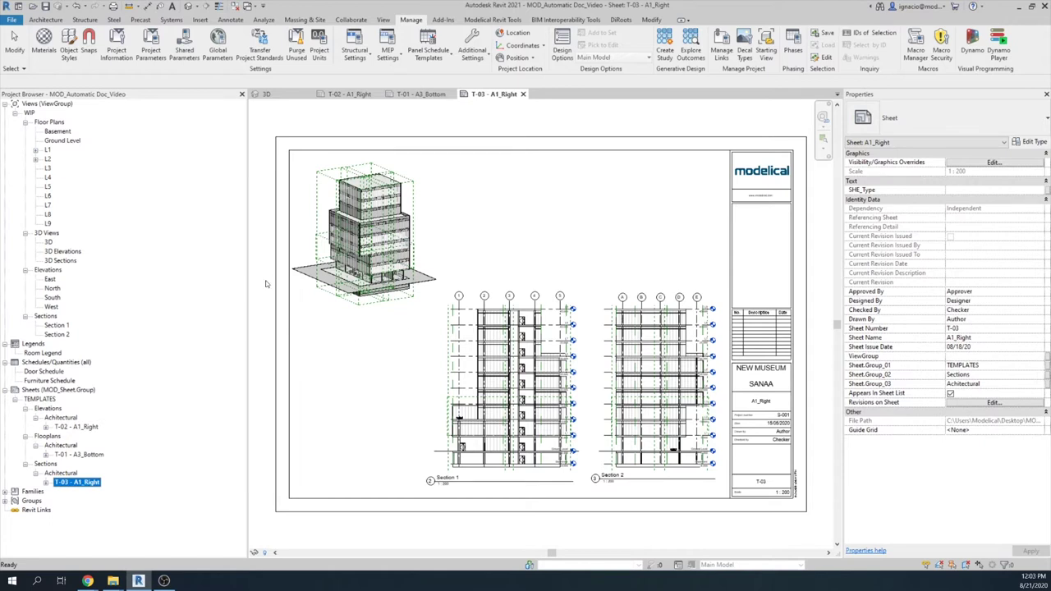
pyautogui.click(989, 403)
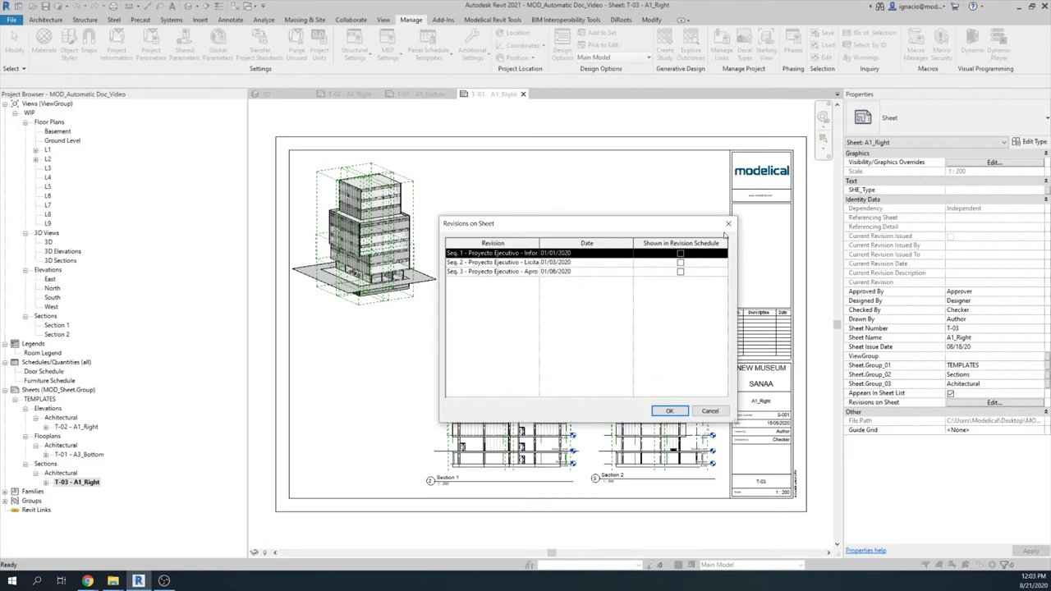
pyautogui.click(728, 224)
# - Review the project's view templates in the View Templates manager and close it without changes
pyautogui.click(383, 19)
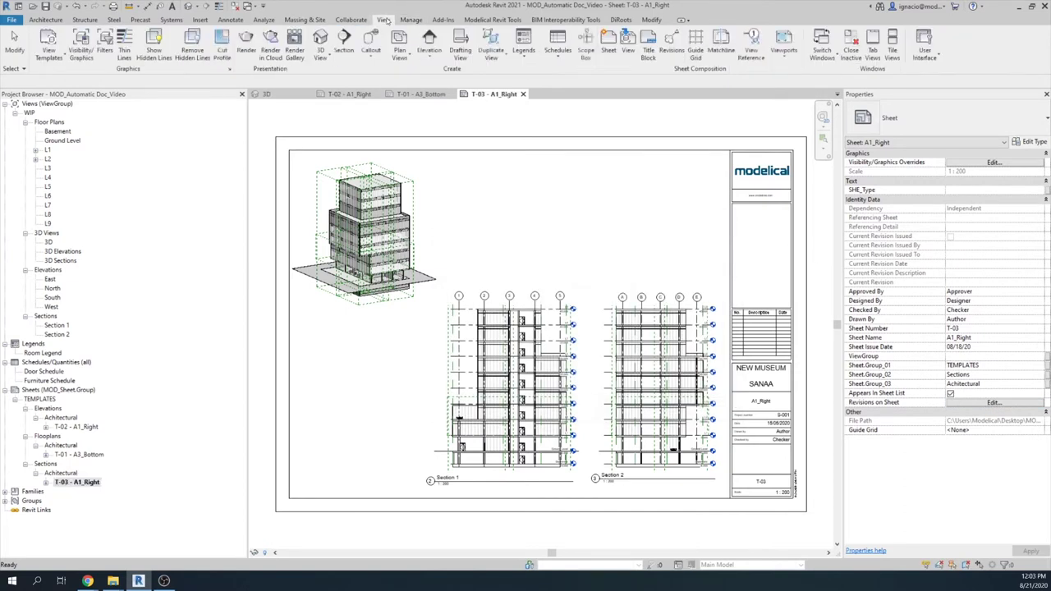
pyautogui.click(50, 51)
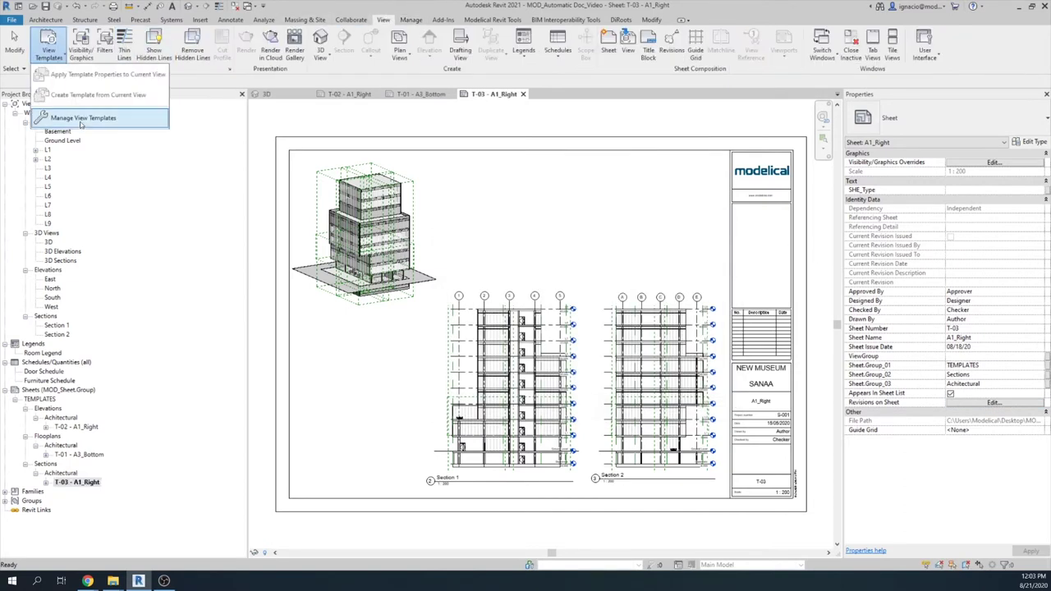
pyautogui.click(82, 119)
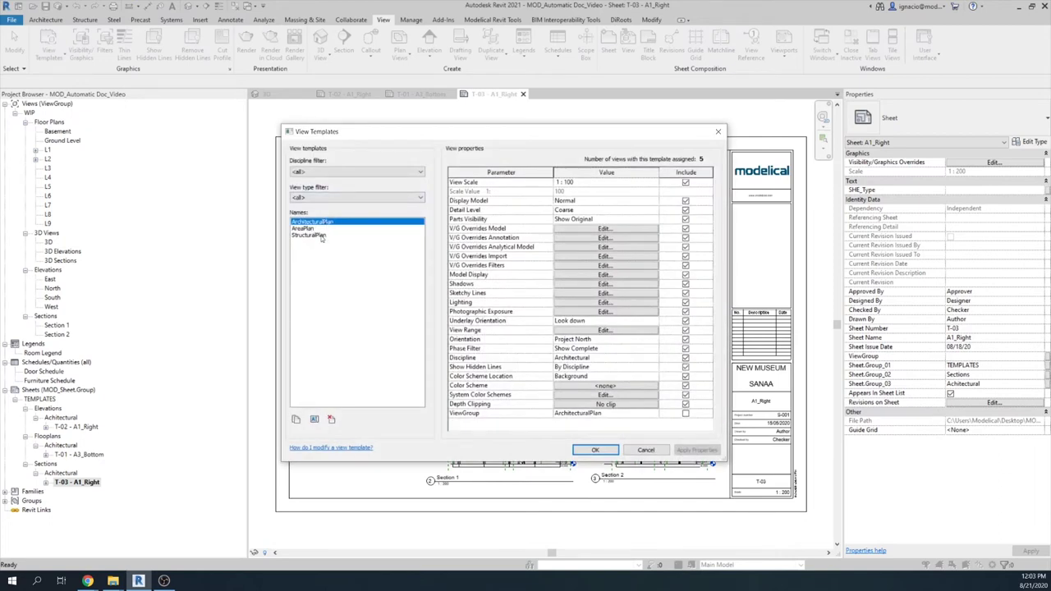
pyautogui.click(659, 452)
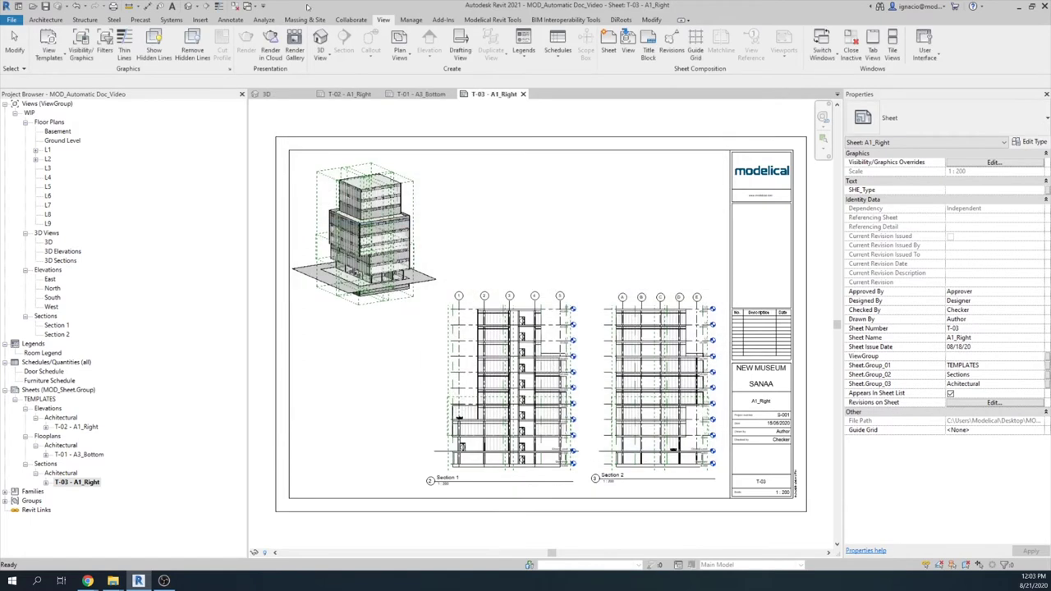
# - Review the Sheet.Group and ViewGroup entries among the project parameters and close the dialog without changes
pyautogui.click(415, 20)
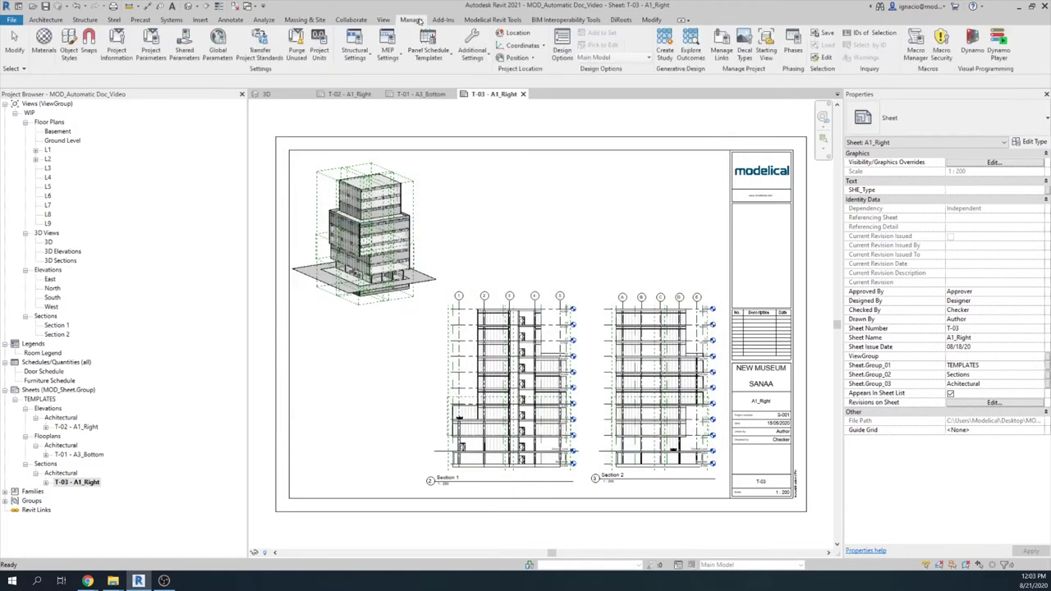
pyautogui.click(152, 56)
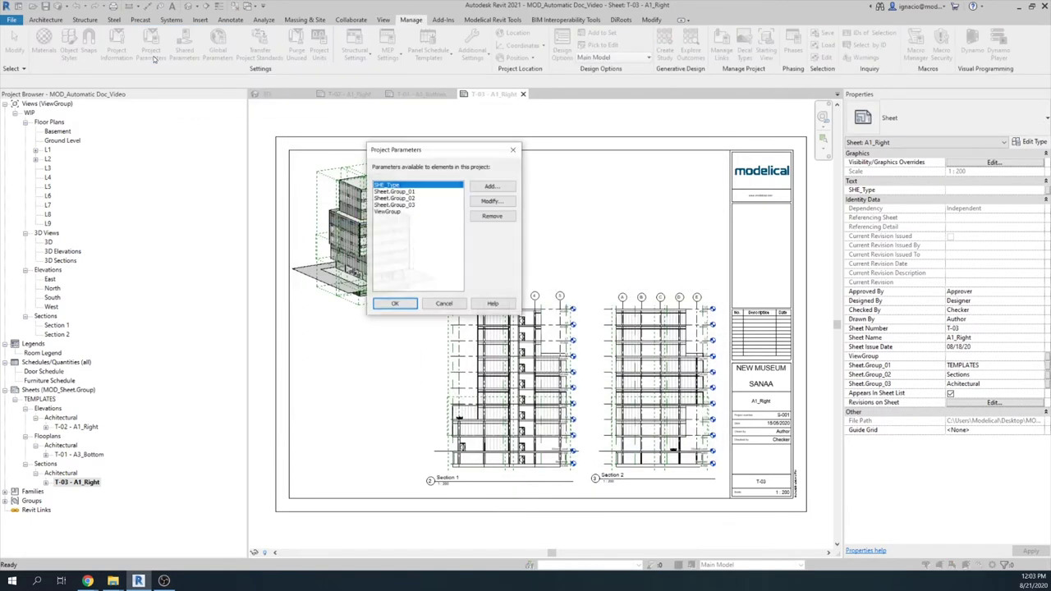
pyautogui.click(410, 192)
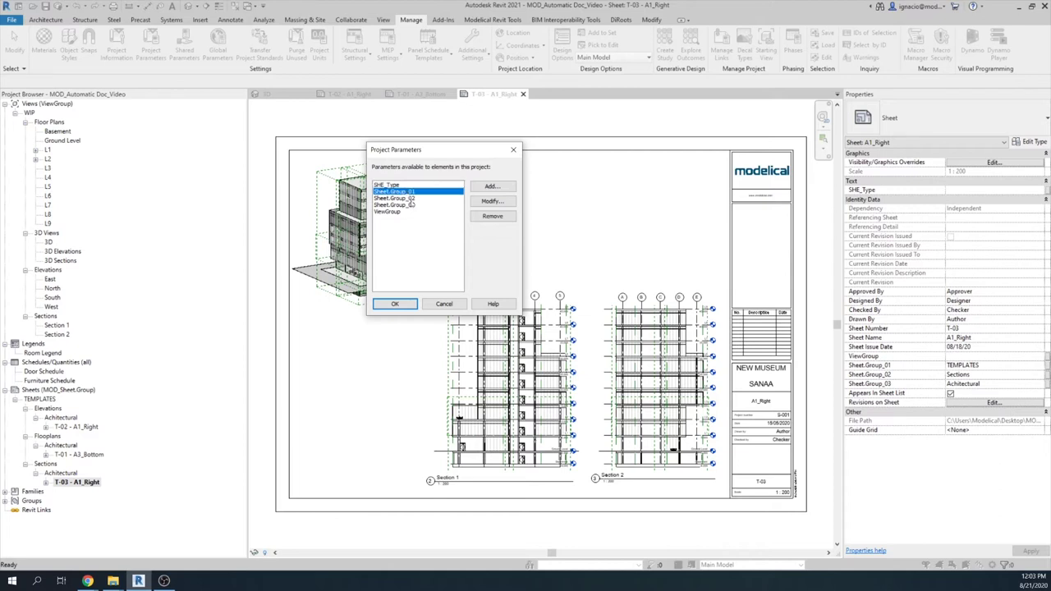
pyautogui.click(412, 205)
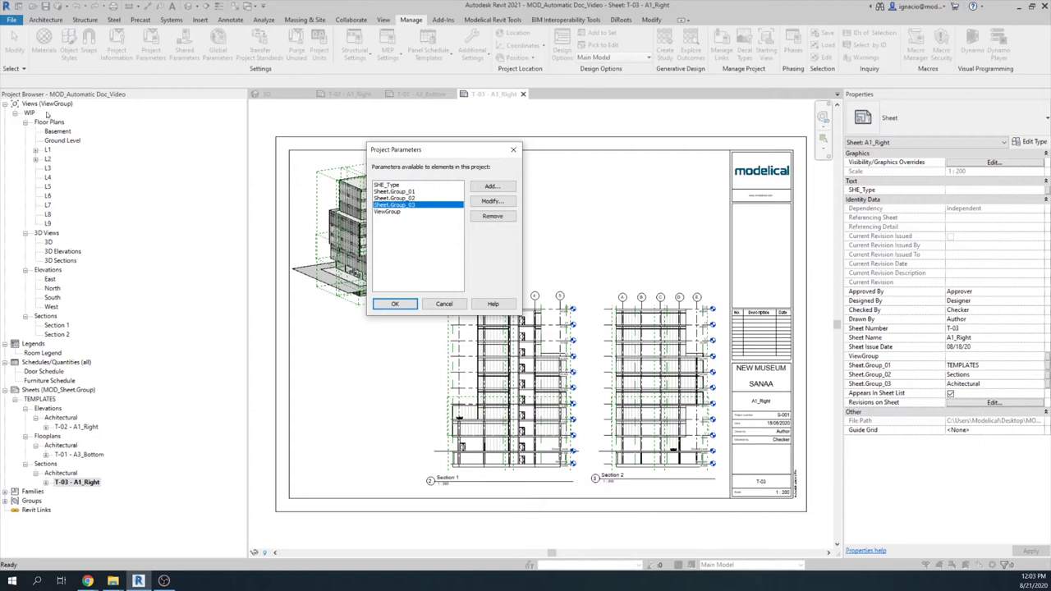
pyautogui.click(394, 213)
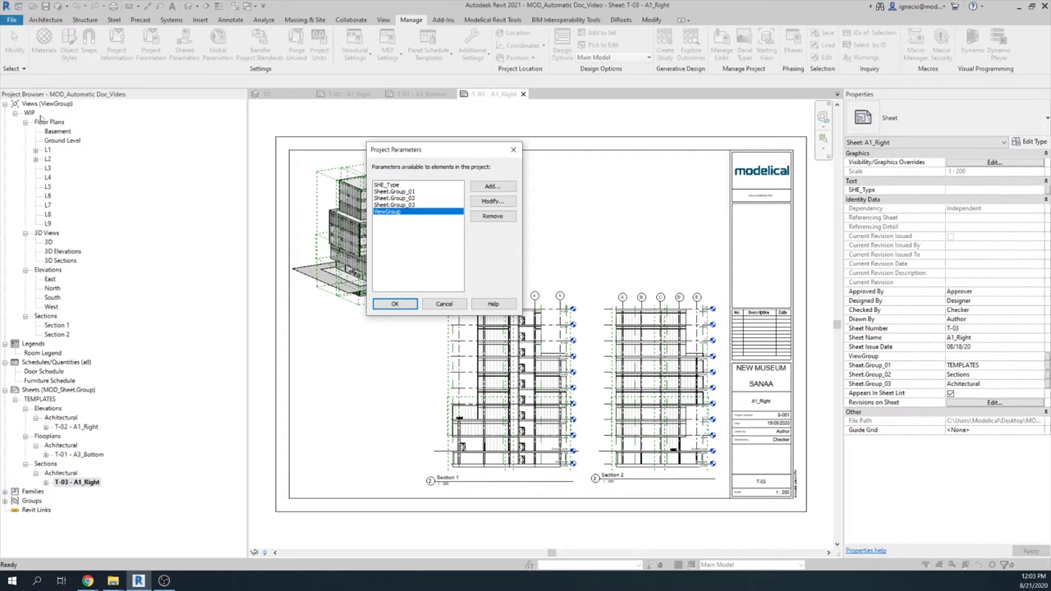
pyautogui.click(514, 151)
# - Return to the 3D view of the building and reorient it to an isometric angle
pyautogui.press('3')
pyautogui.press('d')
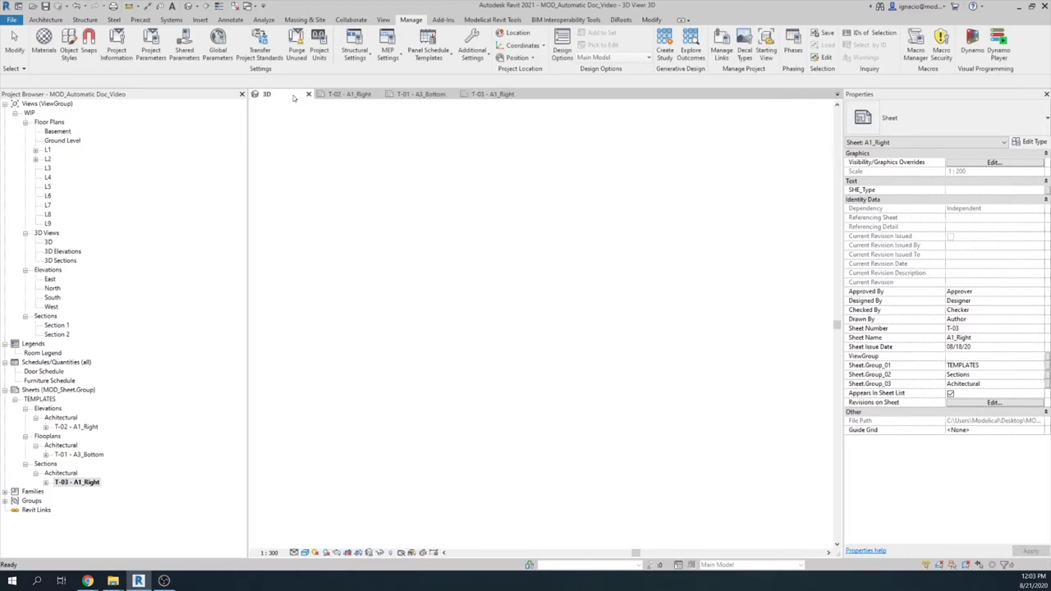
pyautogui.click(791, 171)
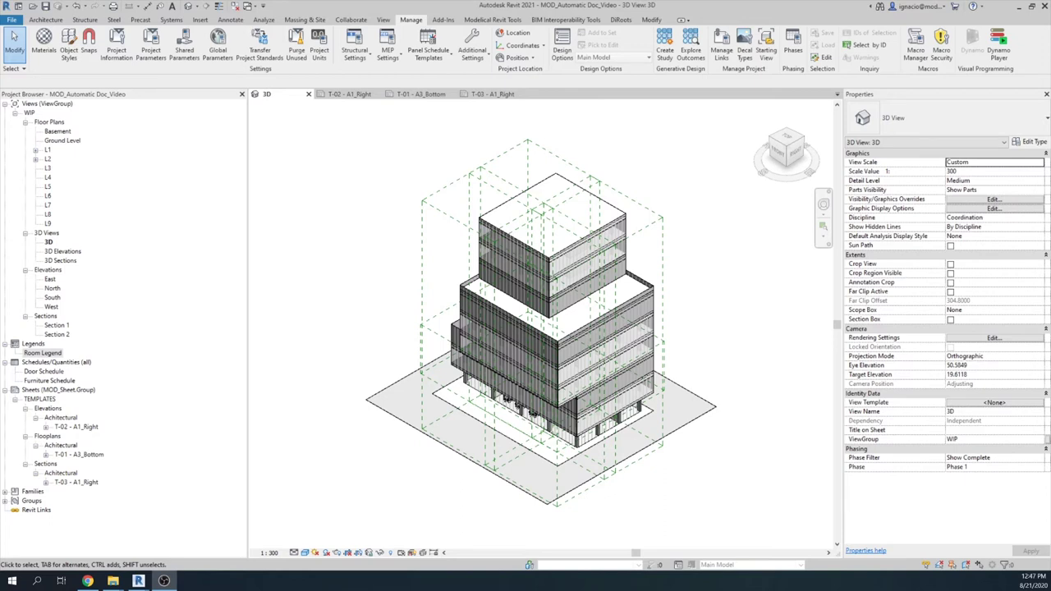
# - Switch to the AutomaticDocumentation_Empty spreadsheet in Chrome and examine the ModelData columns for legends, schedules, views and sheets
pyautogui.click(87, 581)
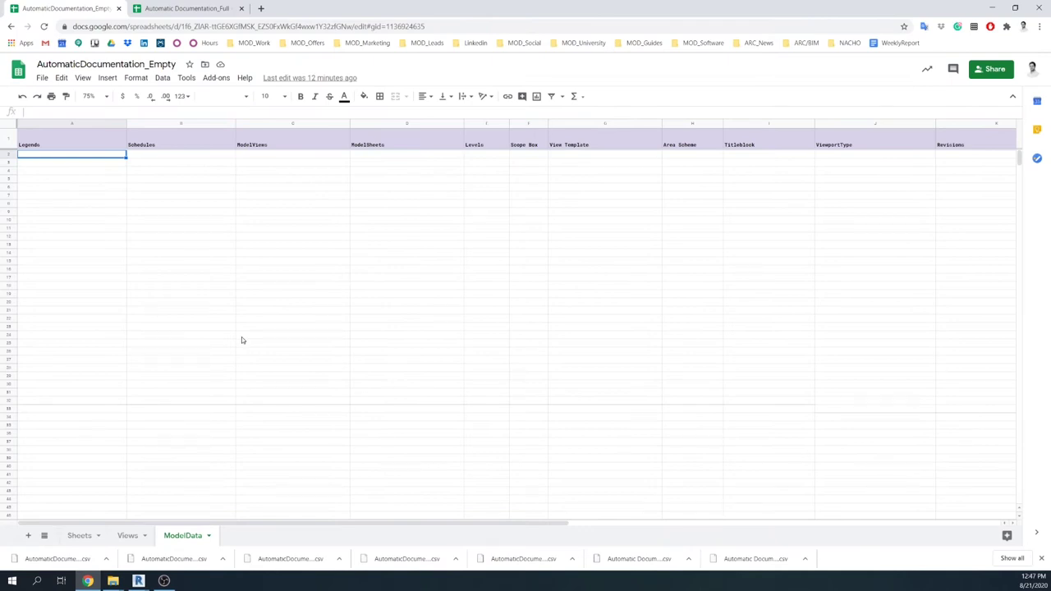
pyautogui.click(89, 123)
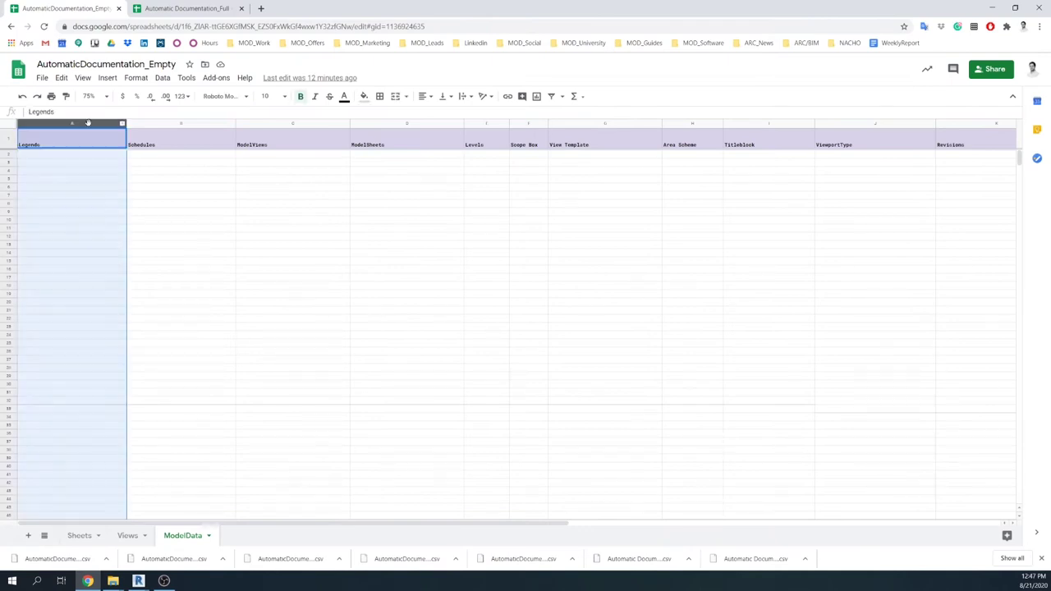
pyautogui.click(180, 124)
pyautogui.click(268, 123)
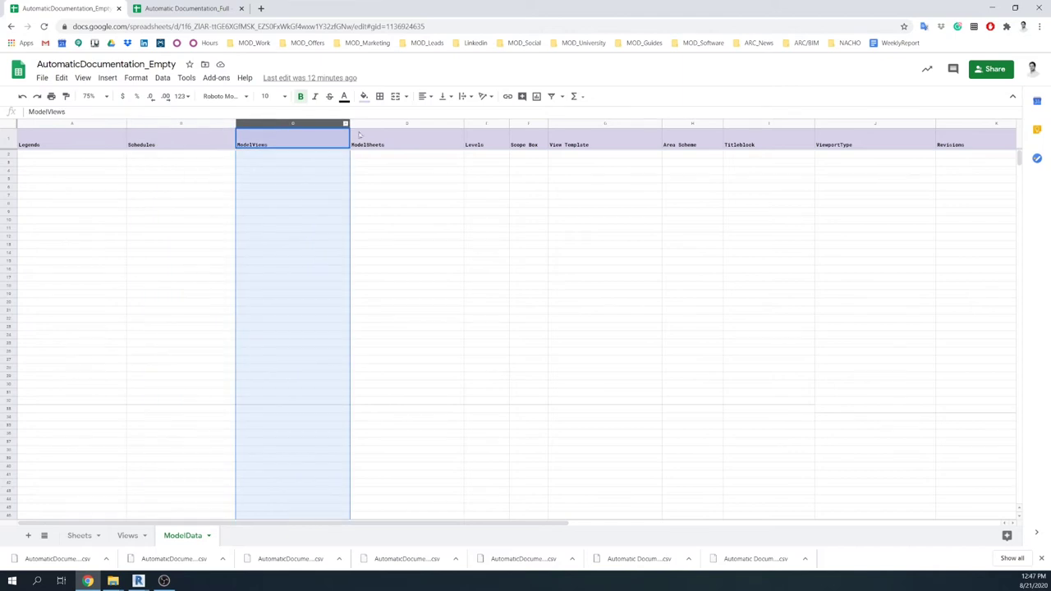
pyautogui.click(362, 125)
pyautogui.click(107, 160)
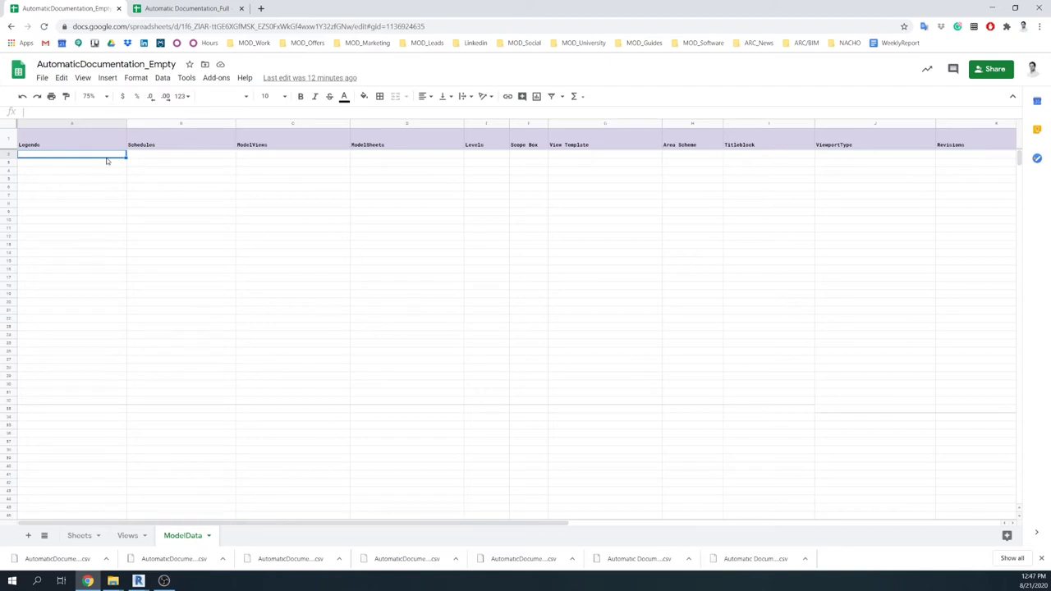
# - Examine the column headings of the Views and Sheets worksheets and return to ModelData
pyautogui.click(126, 535)
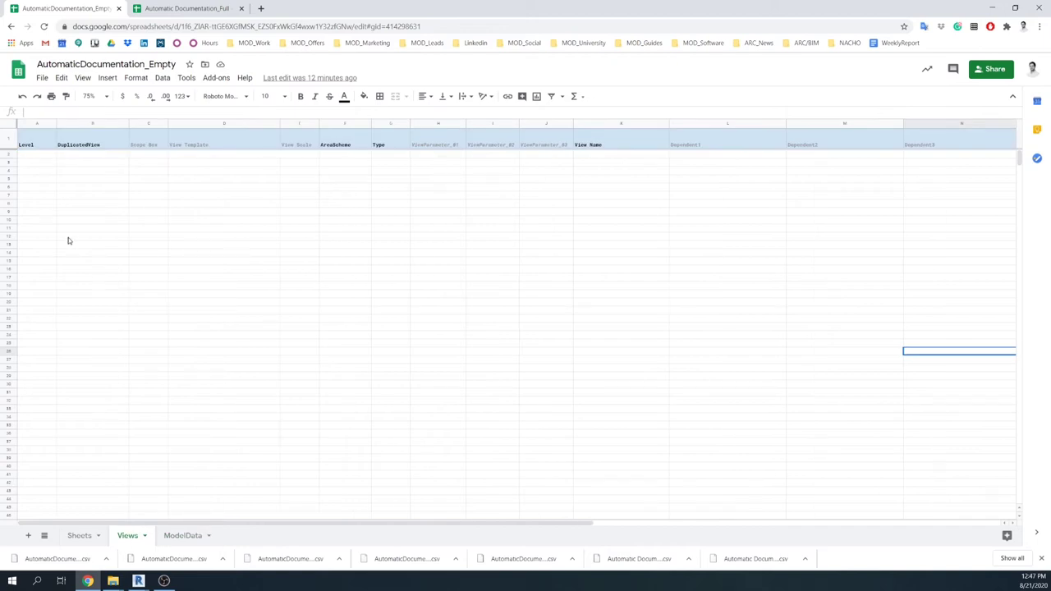
pyautogui.click(86, 537)
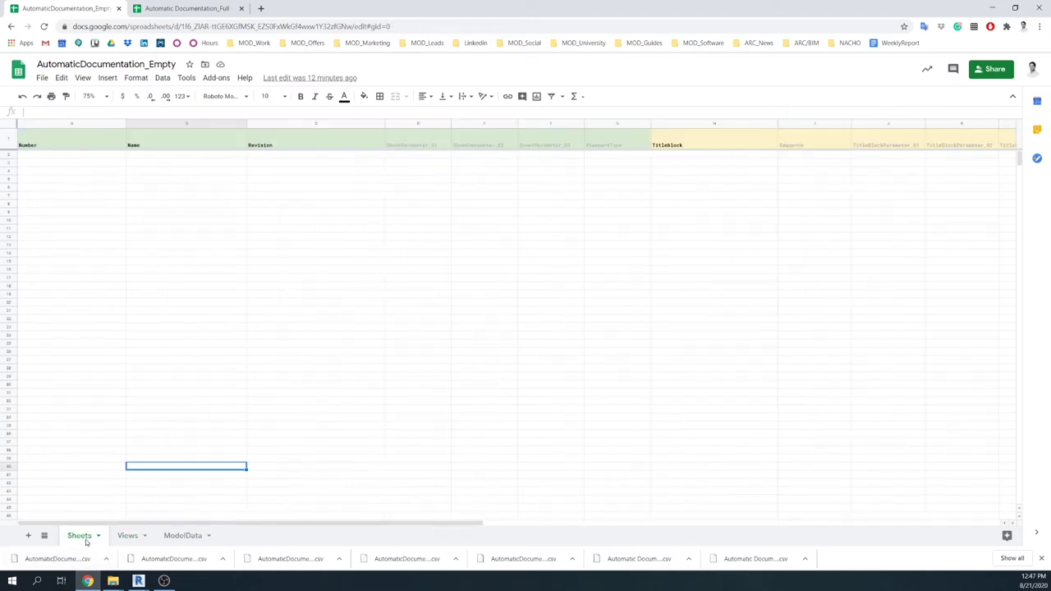
pyautogui.click(184, 538)
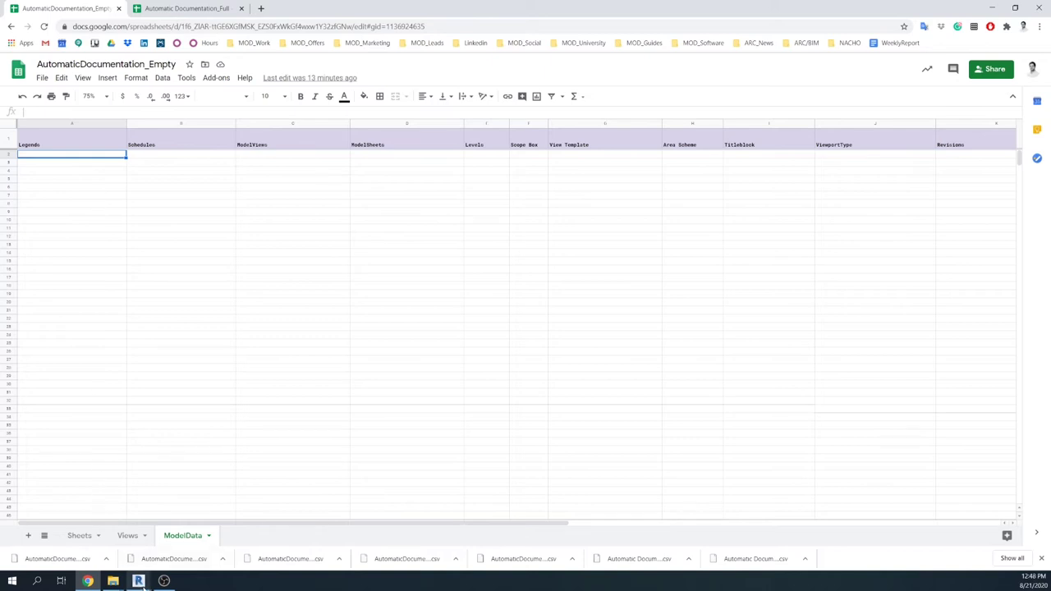
# - Switch to Dynamo, open the recent graph 1_DOC_Master_Read, and shift the pink export group slightly up and to the right
pyautogui.moveTo(139, 582)
pyautogui.click(187, 541)
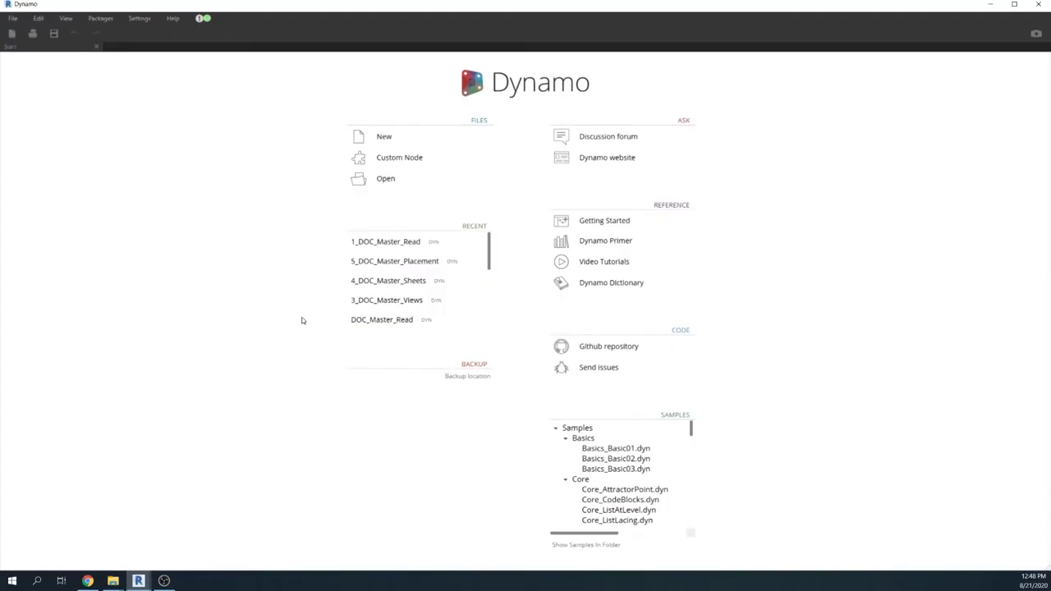
pyautogui.click(418, 242)
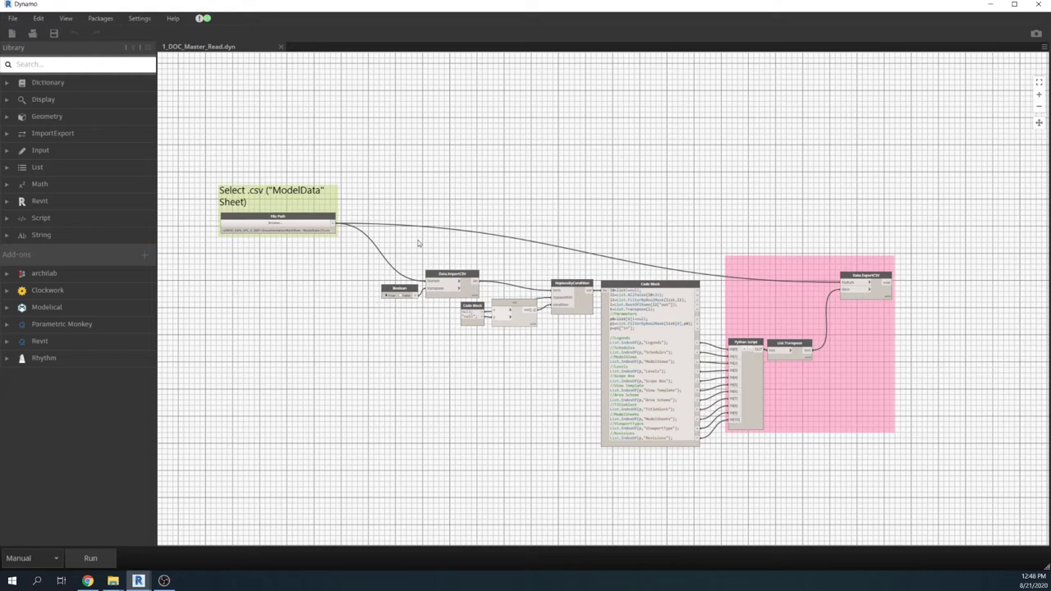
pyautogui.moveTo(757, 312); pyautogui.dragTo(785, 261)
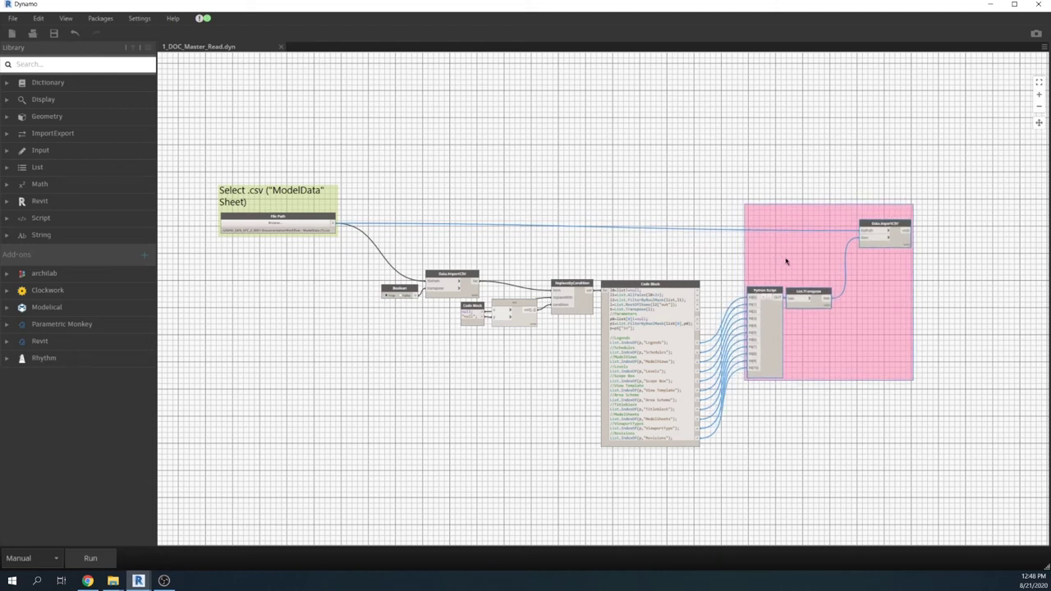
pyautogui.scroll(4, 278, 223)
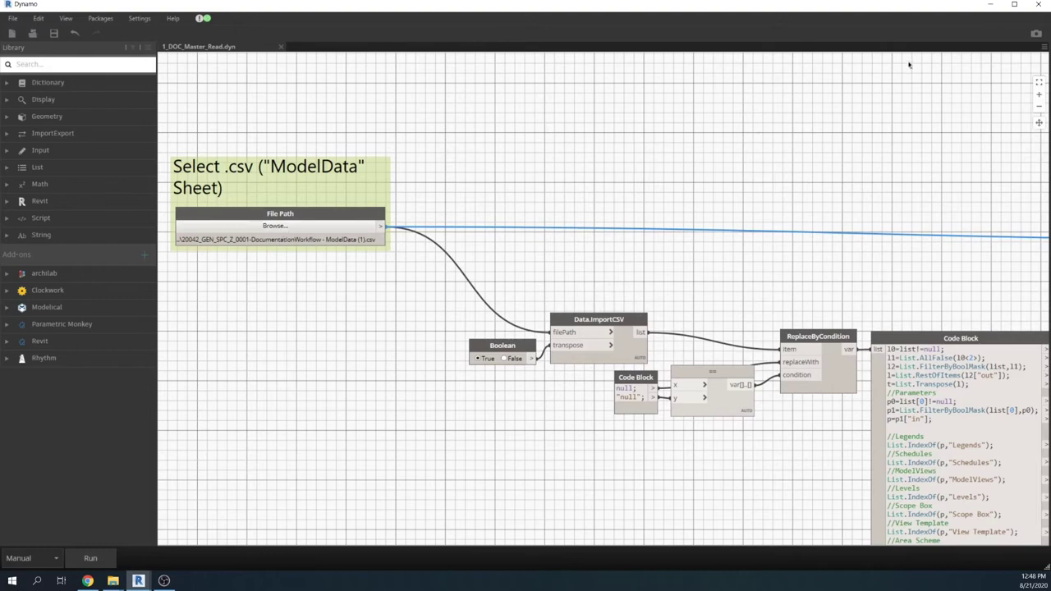
# - Switch to the AutomaticDocumentation_Empty spreadsheet in Chrome and download the ModelData worksheet as a CSV file onto the desktop
pyautogui.click(990, 5)
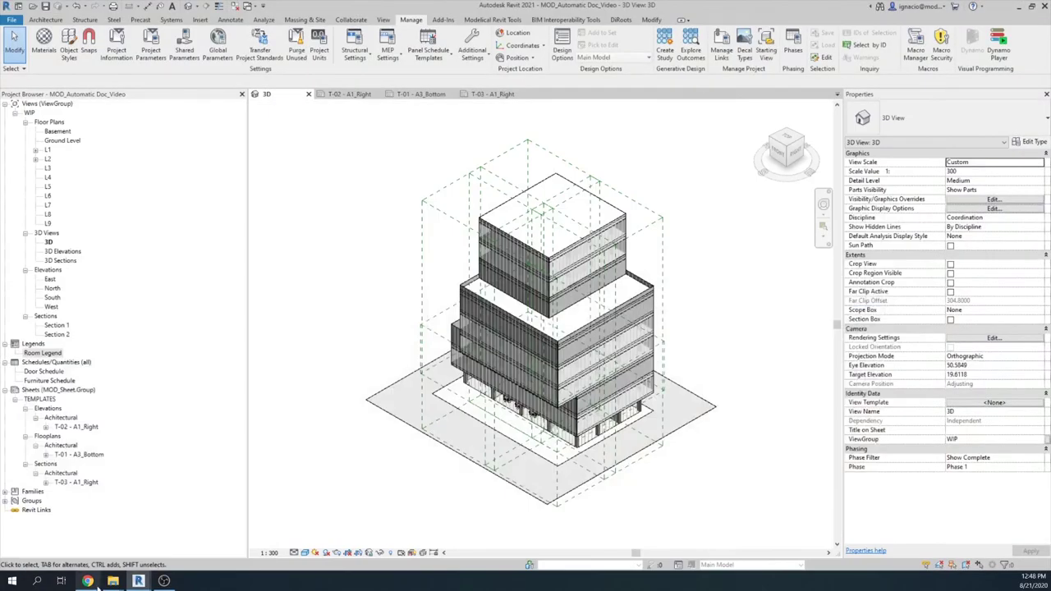
pyautogui.click(87, 581)
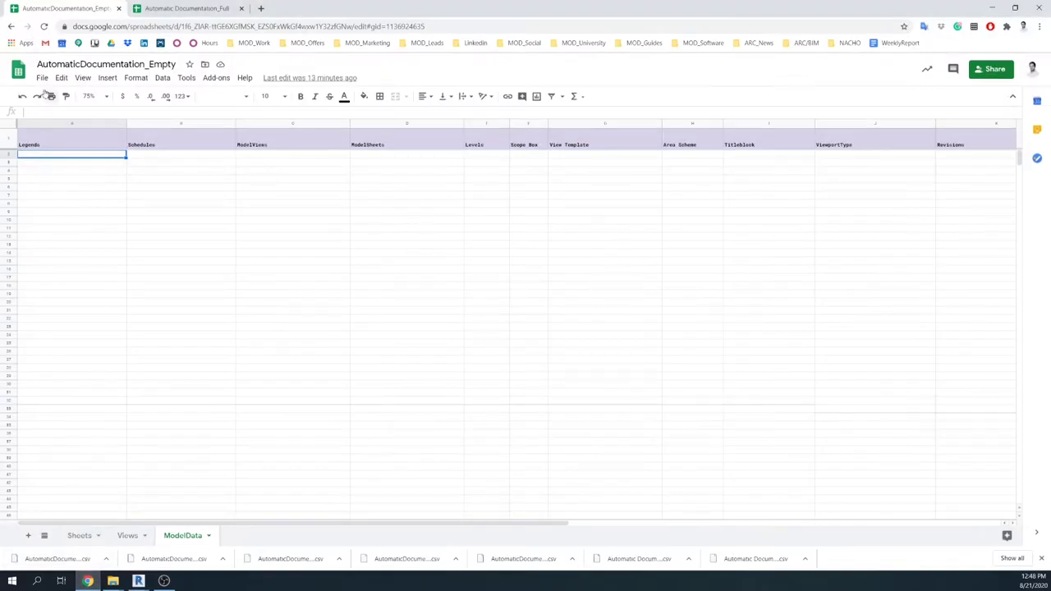
pyautogui.click(41, 77)
pyautogui.moveTo(104, 215)
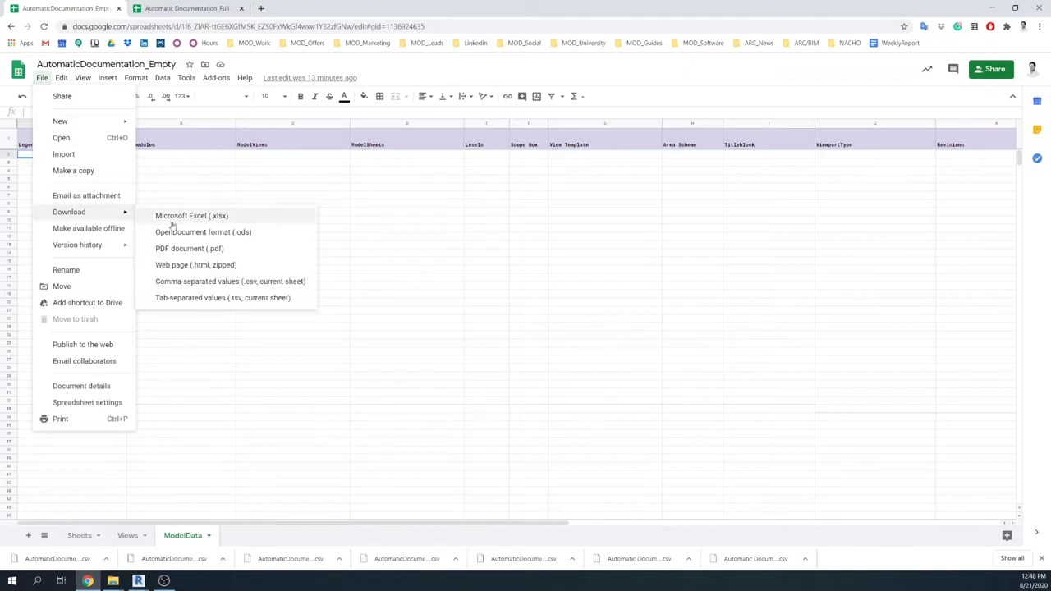
pyautogui.click(203, 283)
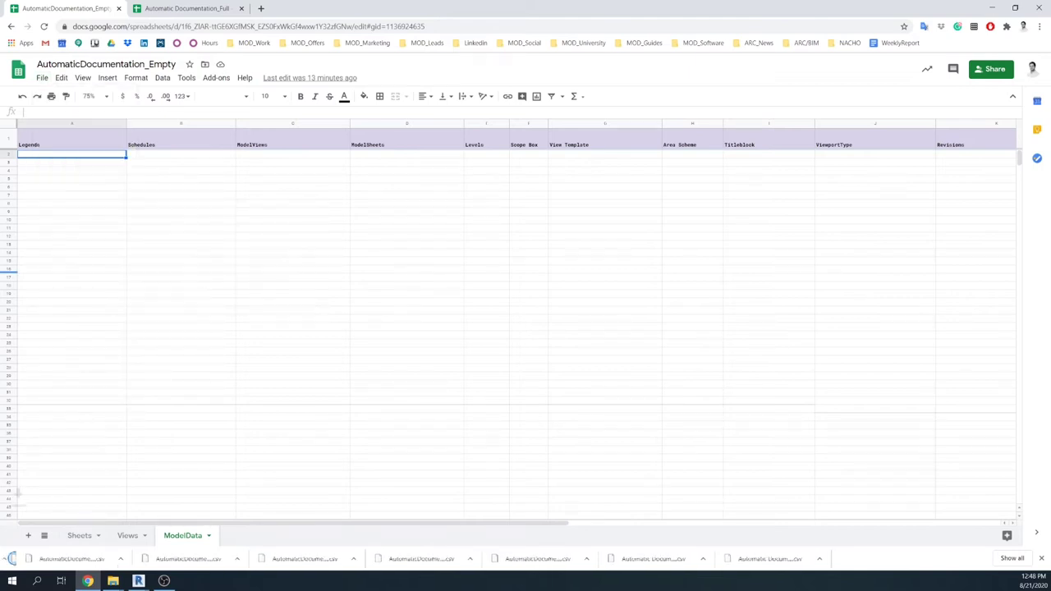
pyautogui.click(55, 559)
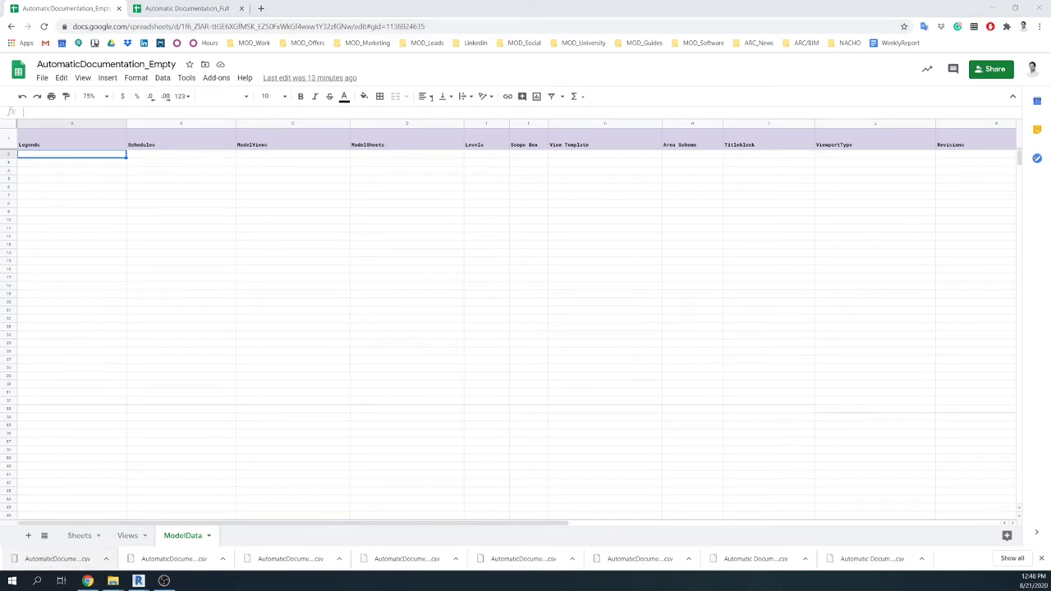
# - Switch back to Dynamo and set the File Path node to AutomaticDocumentation_Empty - ModelData (5).csv on the desktop
pyautogui.moveTo(138, 581)
pyautogui.click(187, 551)
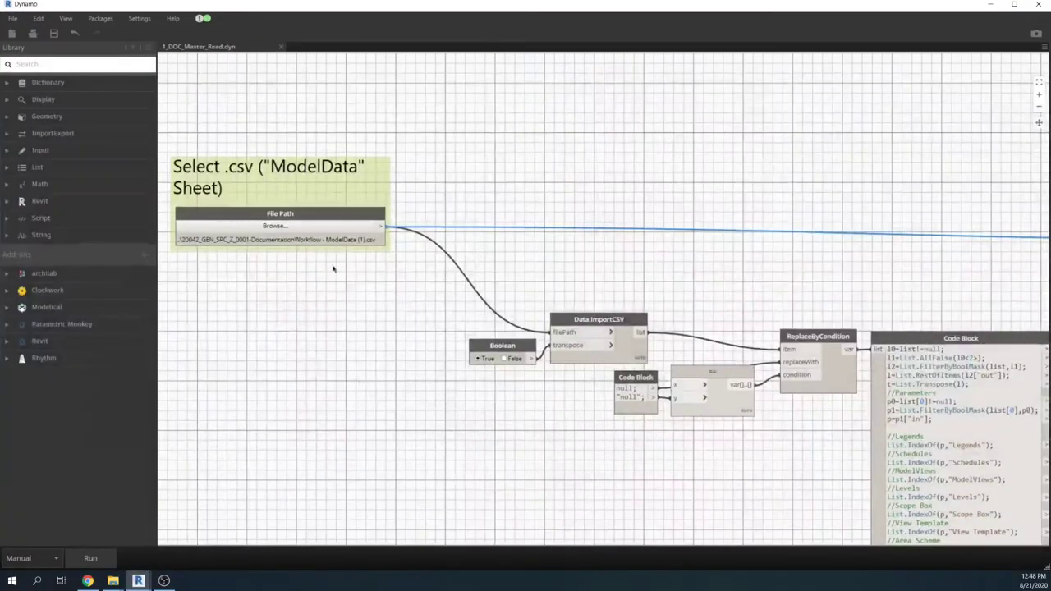
pyautogui.click(311, 226)
pyautogui.click(230, 103)
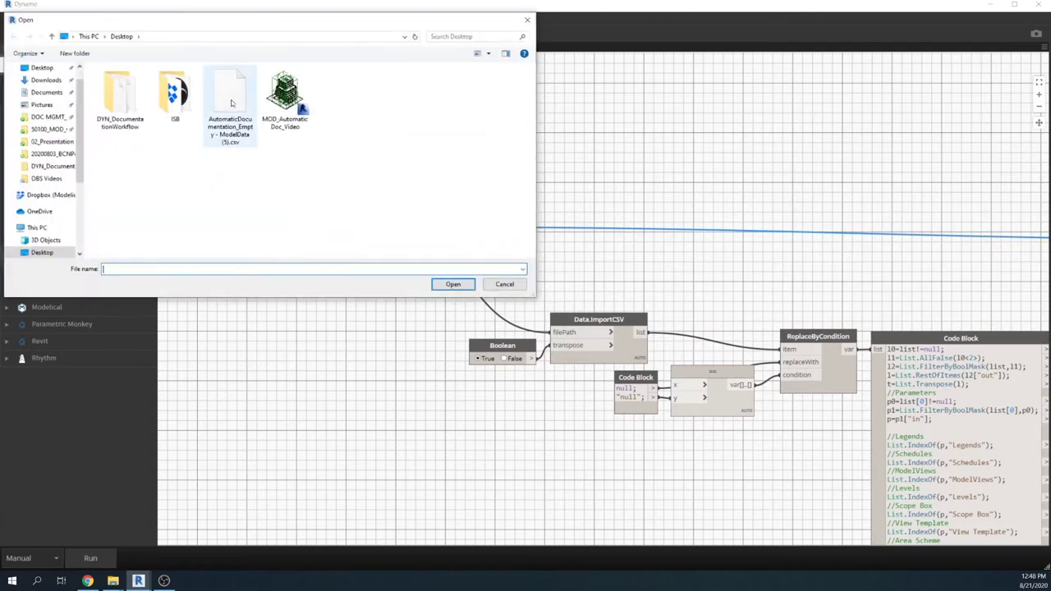
pyautogui.click(452, 284)
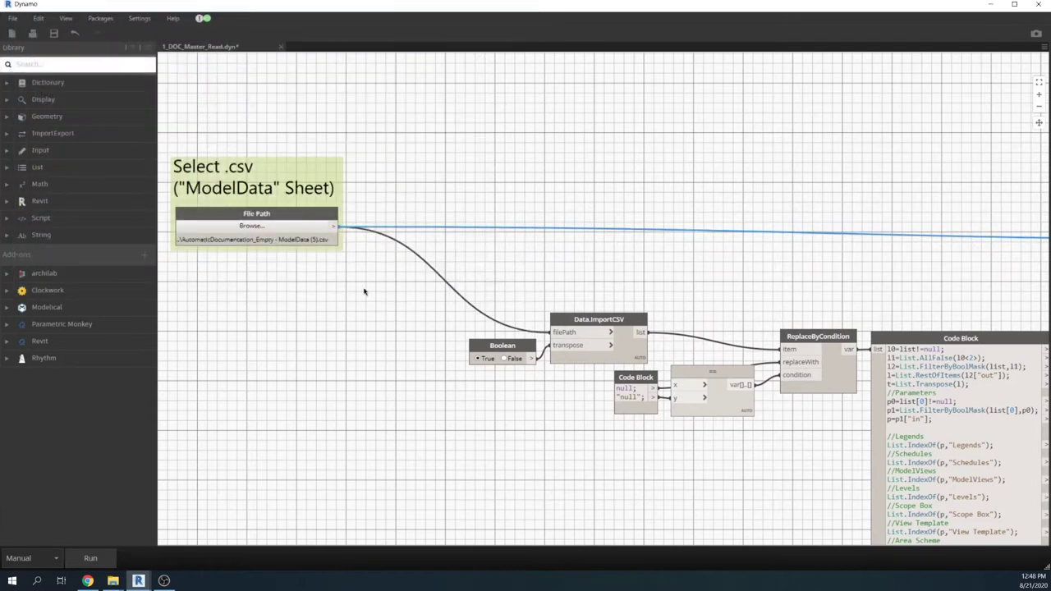
# - Run the 1_DOC_Master_Read graph to export the Revit model data into the selected CSV file
pyautogui.scroll(-5, 365, 291)
pyautogui.scroll(1, 357, 350)
pyautogui.scroll(1, 321, 331)
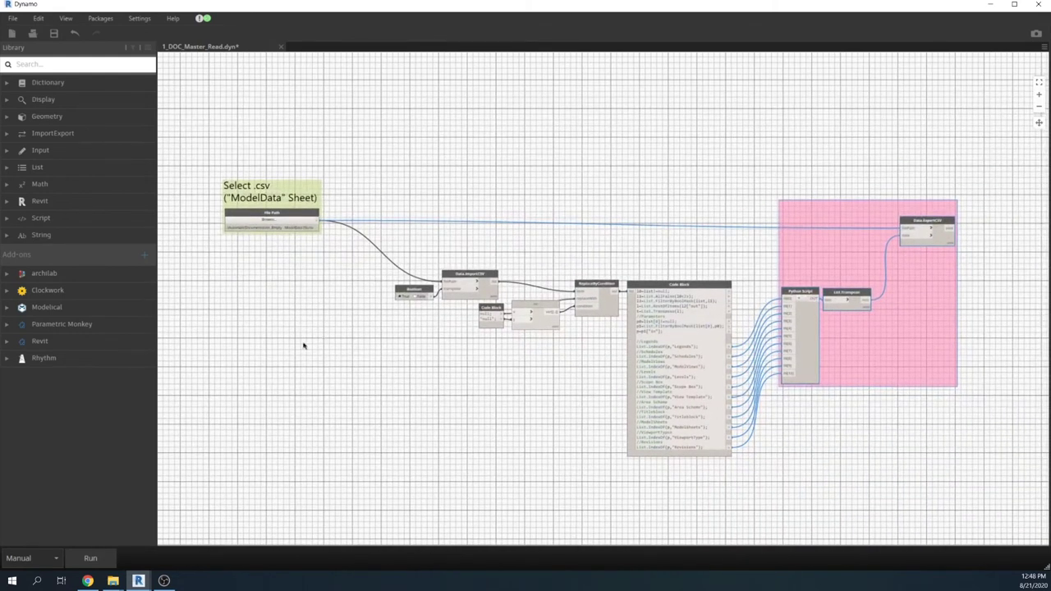
pyautogui.click(88, 558)
# - Switch to Chrome and import AutomaticDocumentation_Empty - ModelData (5).csv into the ModelData worksheet, replacing data at the selected cell
pyautogui.click(87, 580)
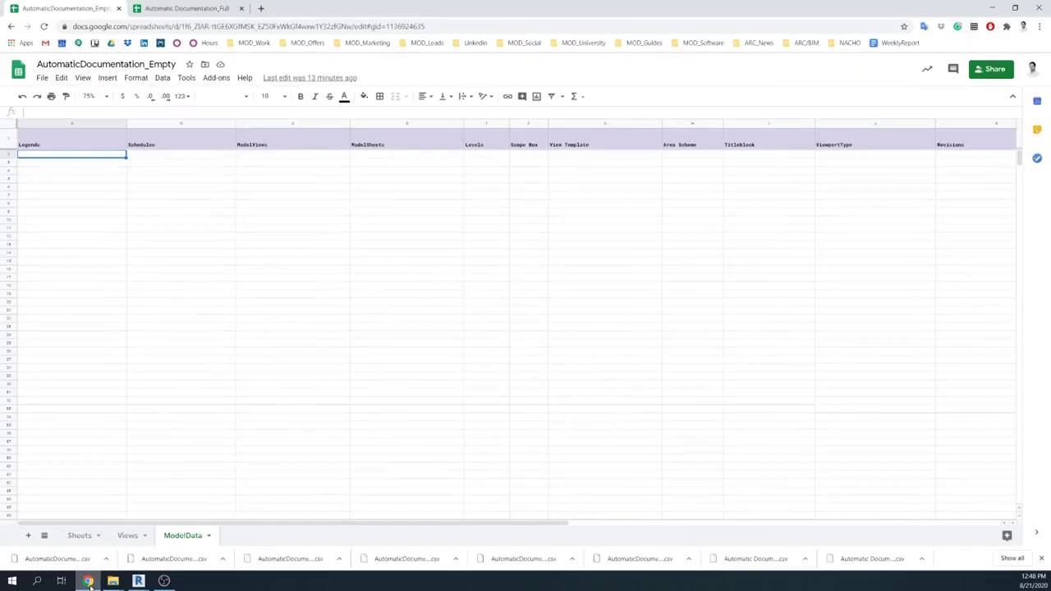
pyautogui.click(44, 78)
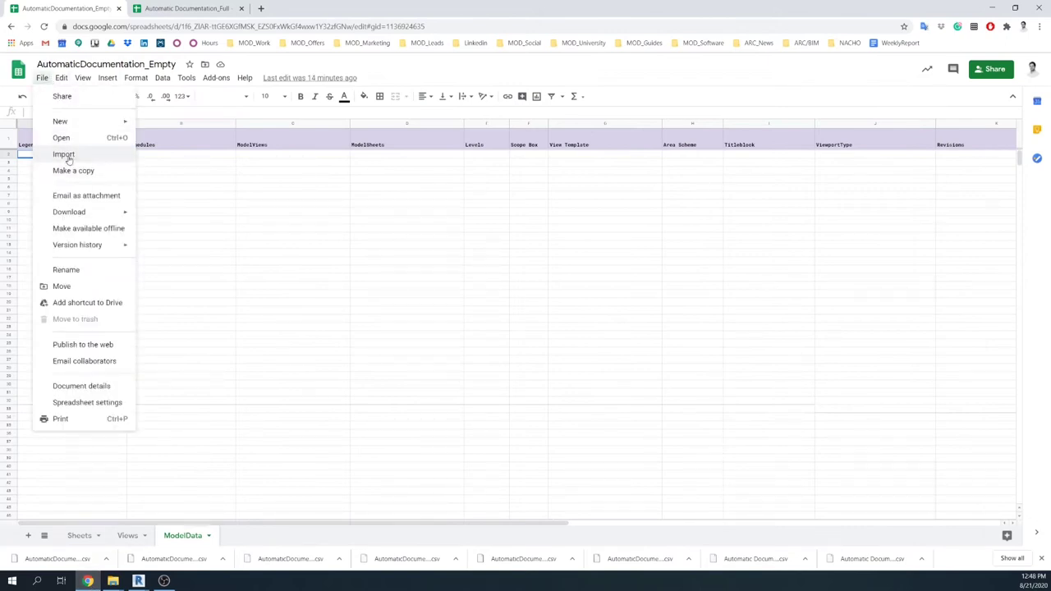
pyautogui.click(65, 152)
pyautogui.click(456, 174)
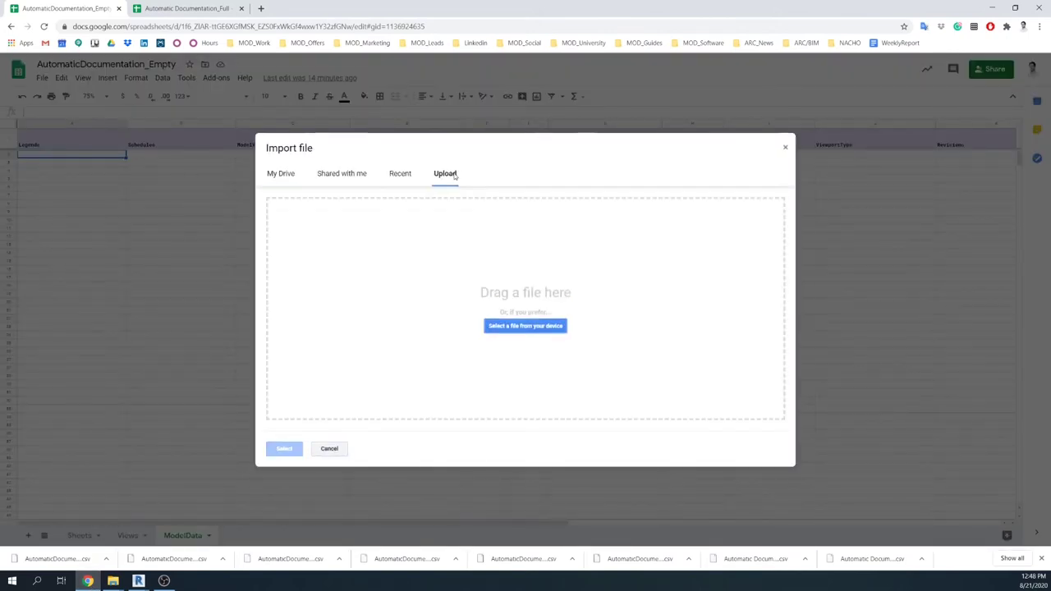
pyautogui.moveTo(57, 559); pyautogui.dragTo(486, 250)
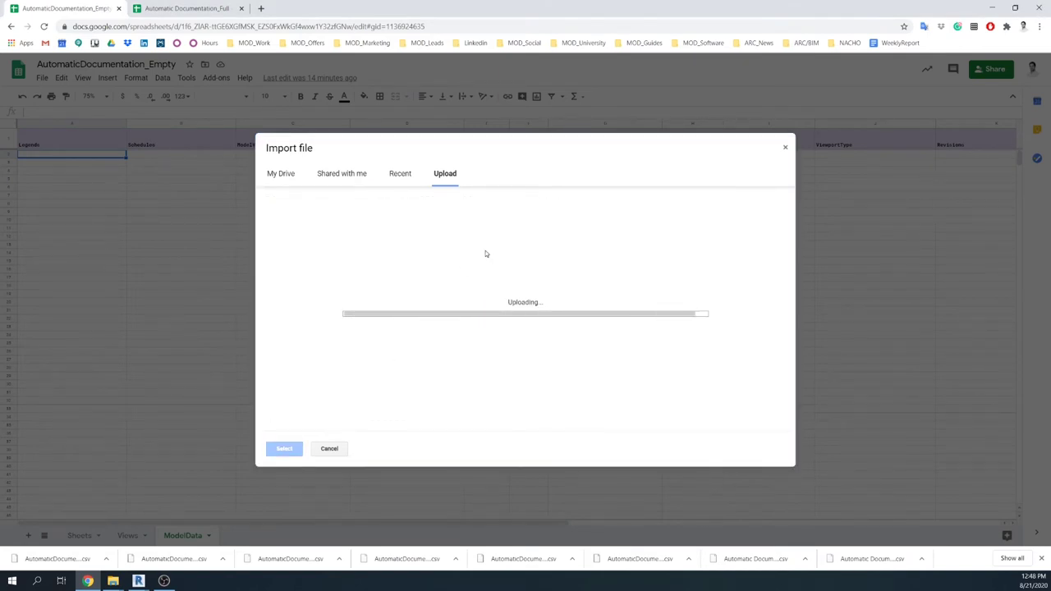
pyautogui.click(455, 286)
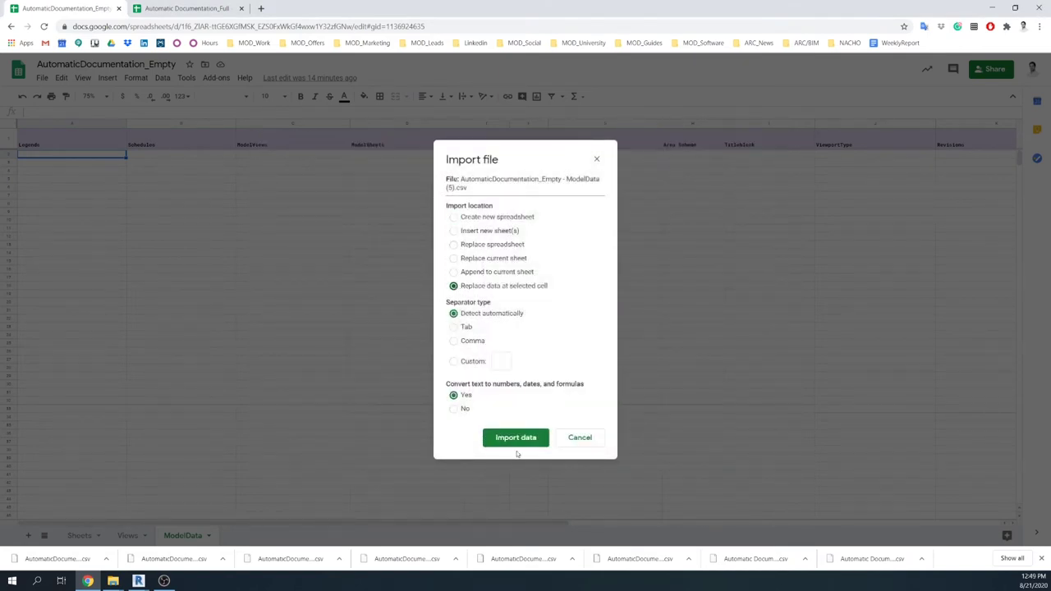
pyautogui.click(523, 437)
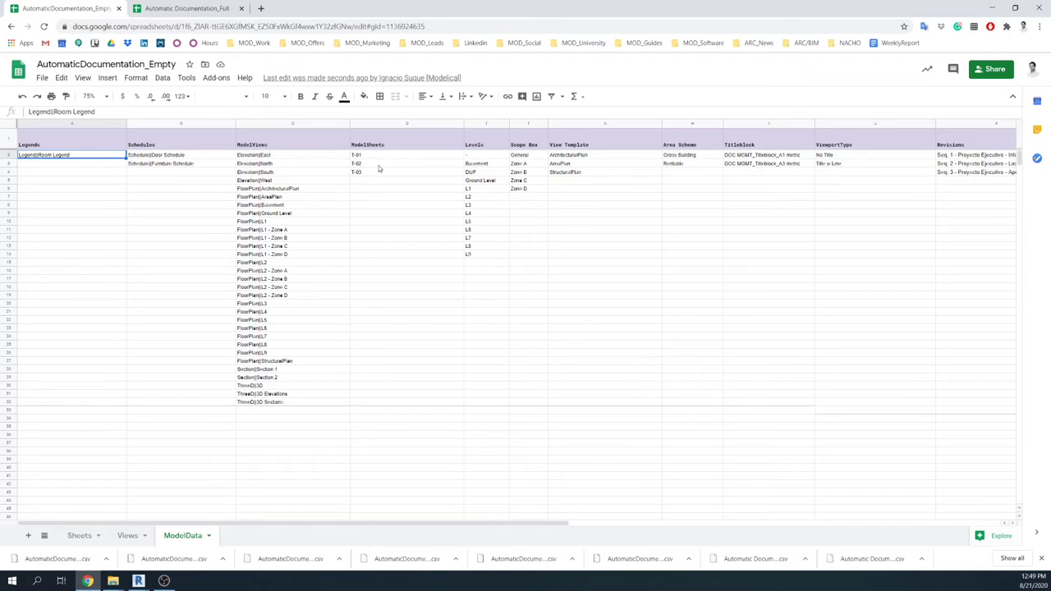
# - In the first empty row of the Views worksheet, set the Level to Basement and the Scope Box to General
pyautogui.hotkey('alt', 'Tab')
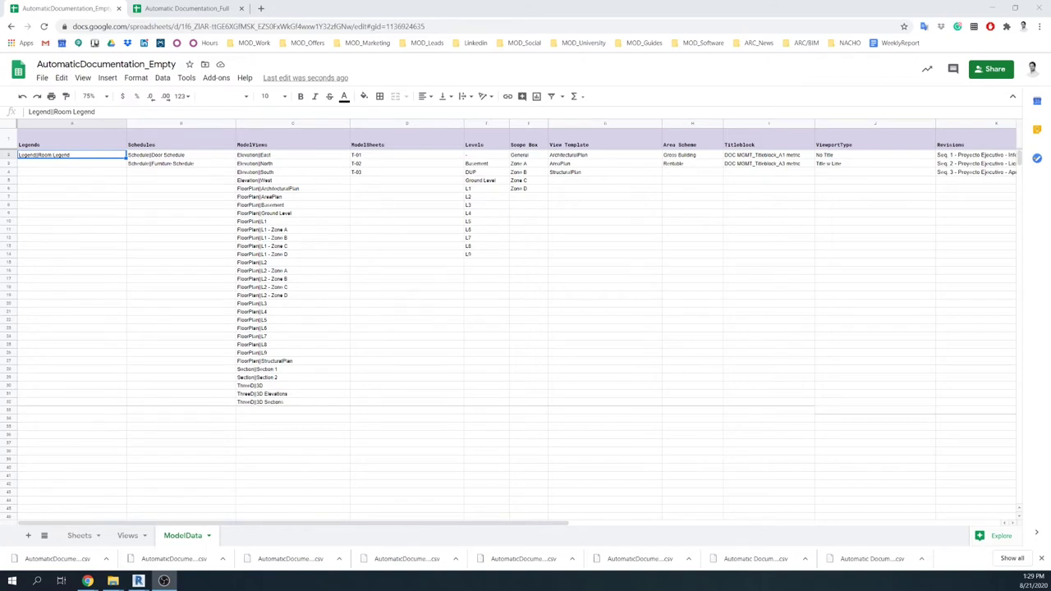
pyautogui.click(126, 535)
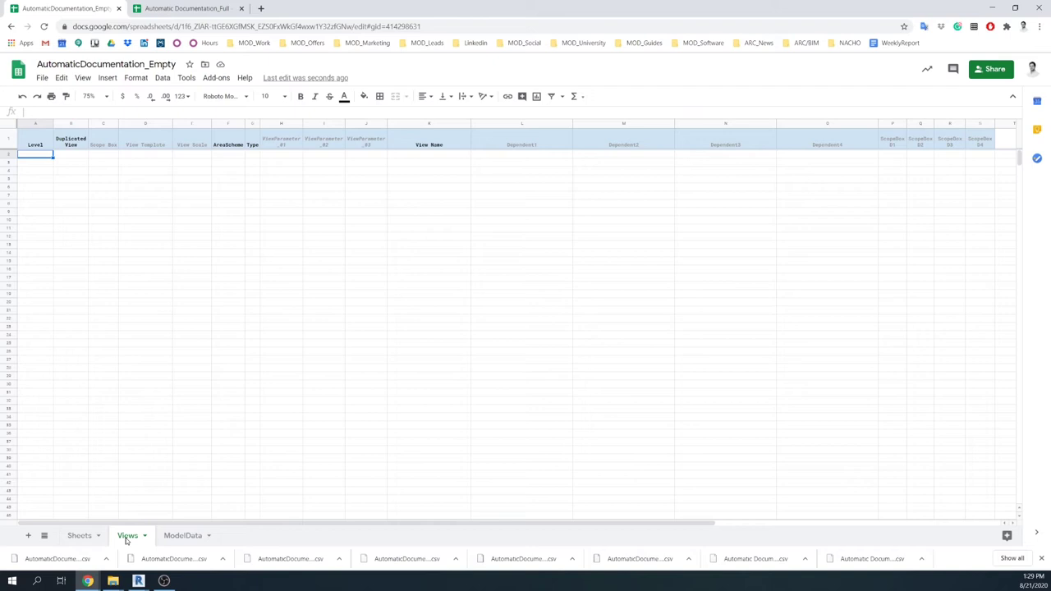
pyautogui.doubleClick(33, 156)
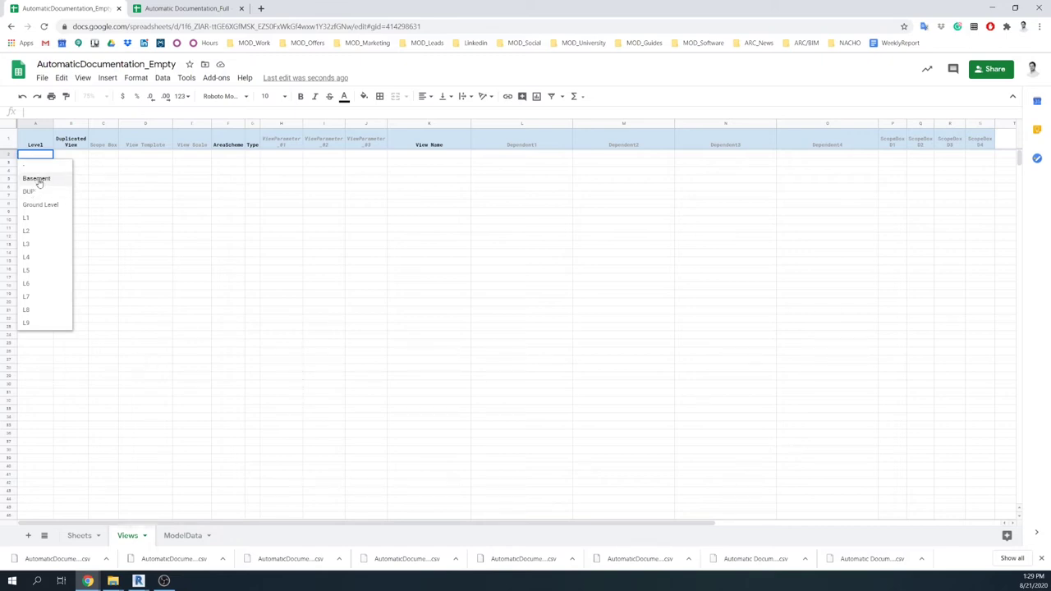
pyautogui.click(37, 179)
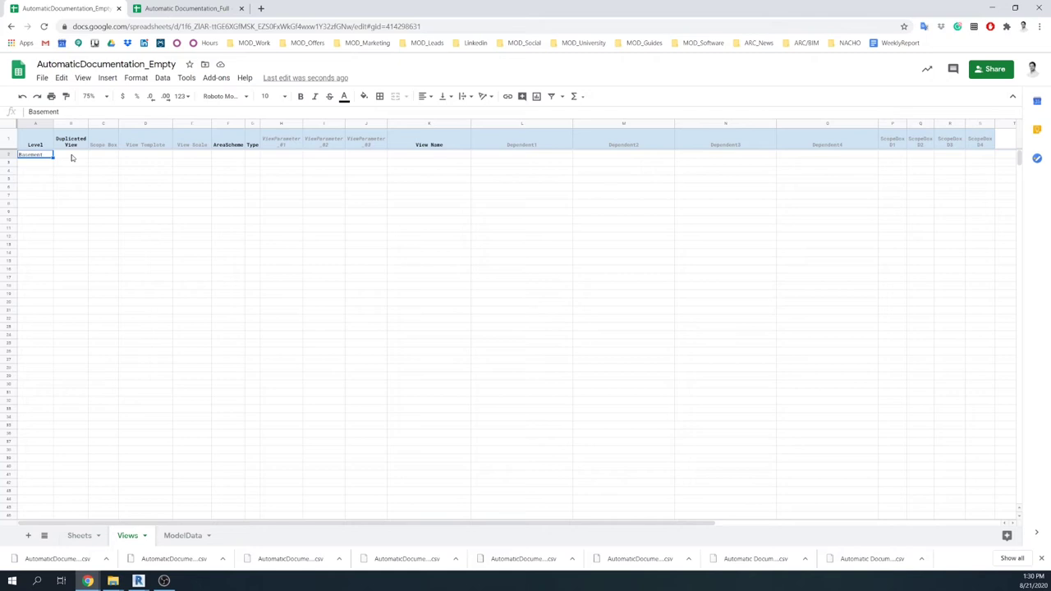
pyautogui.click(110, 157)
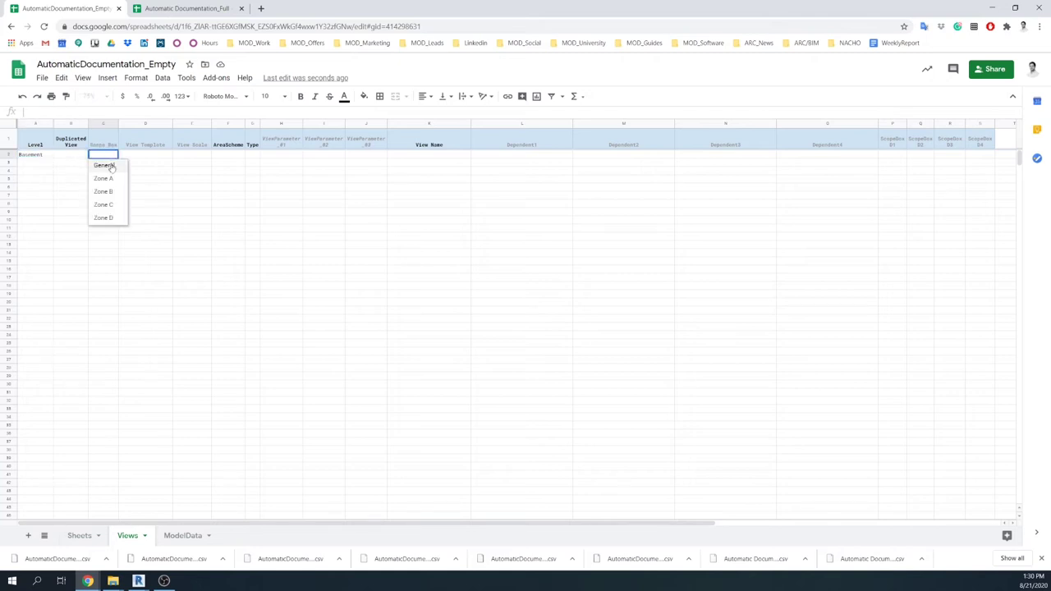
pyautogui.click(110, 167)
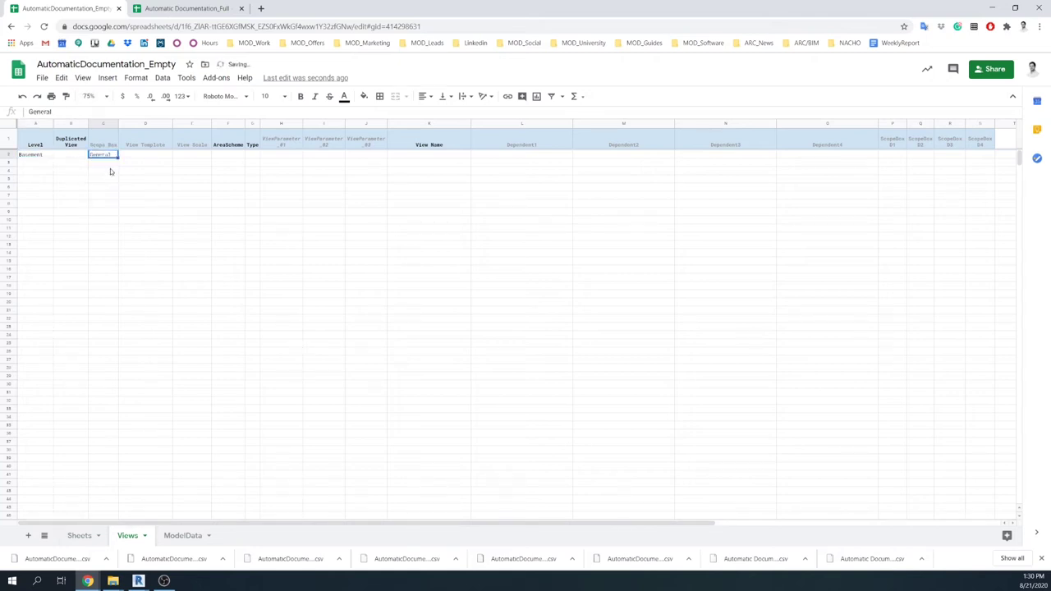
# - Set the Basement row's View Template to ArchitecturalPlan and its Type to FP
pyautogui.click(151, 159)
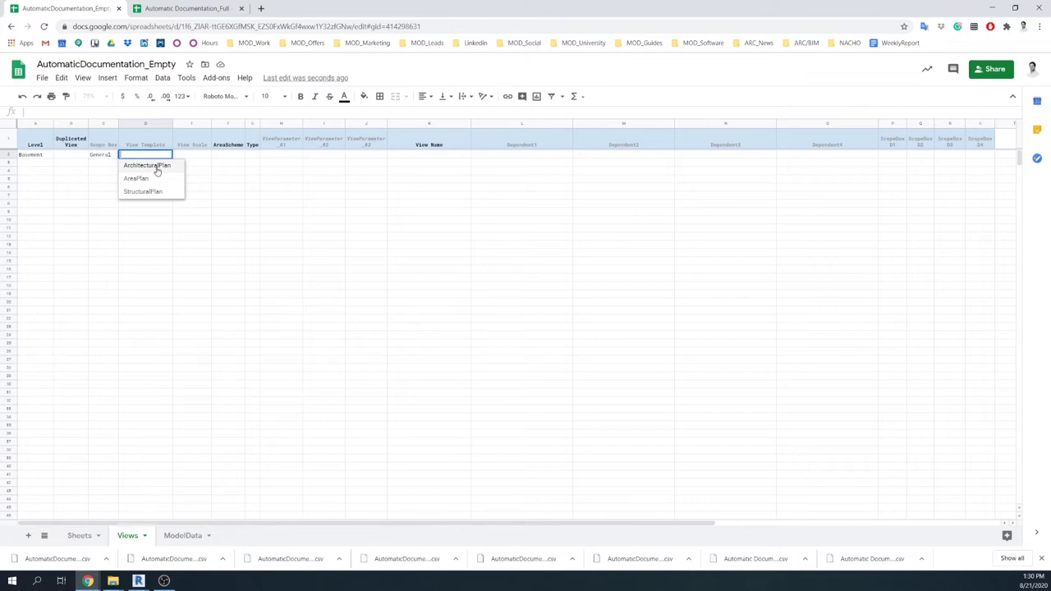
pyautogui.click(156, 170)
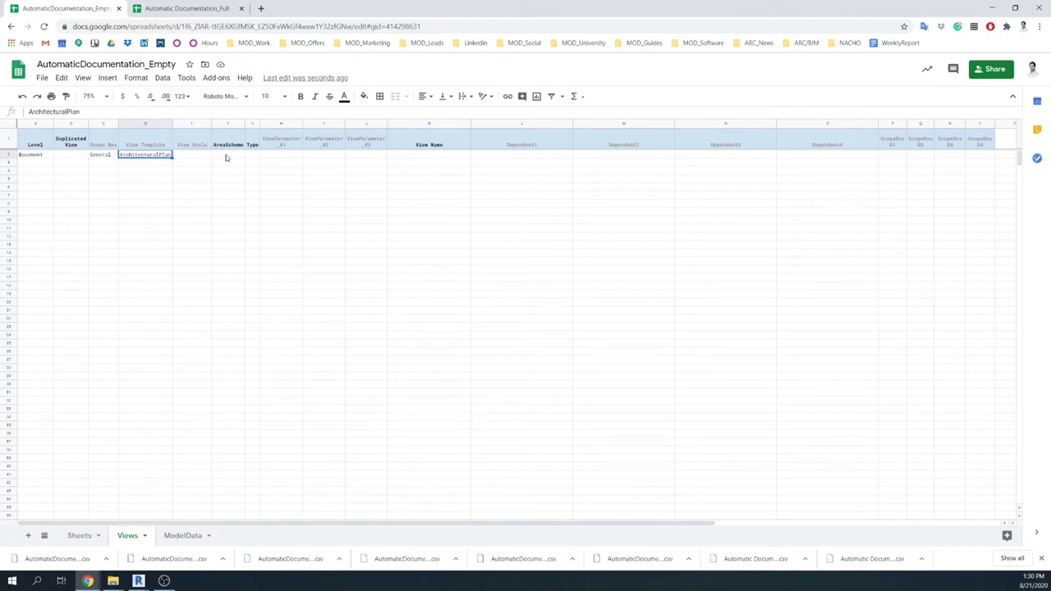
pyautogui.click(255, 155)
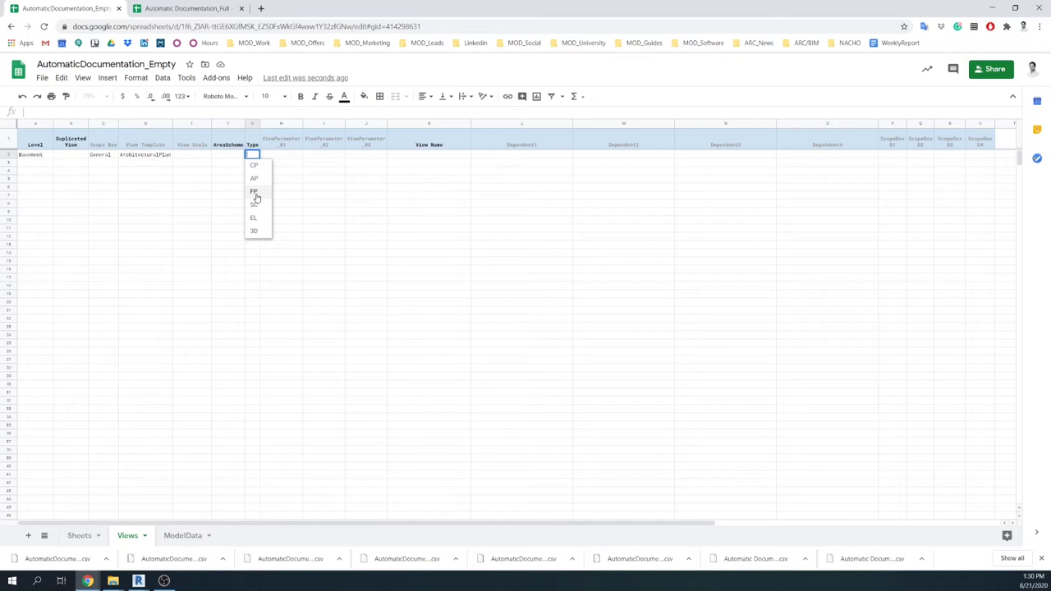
pyautogui.click(254, 192)
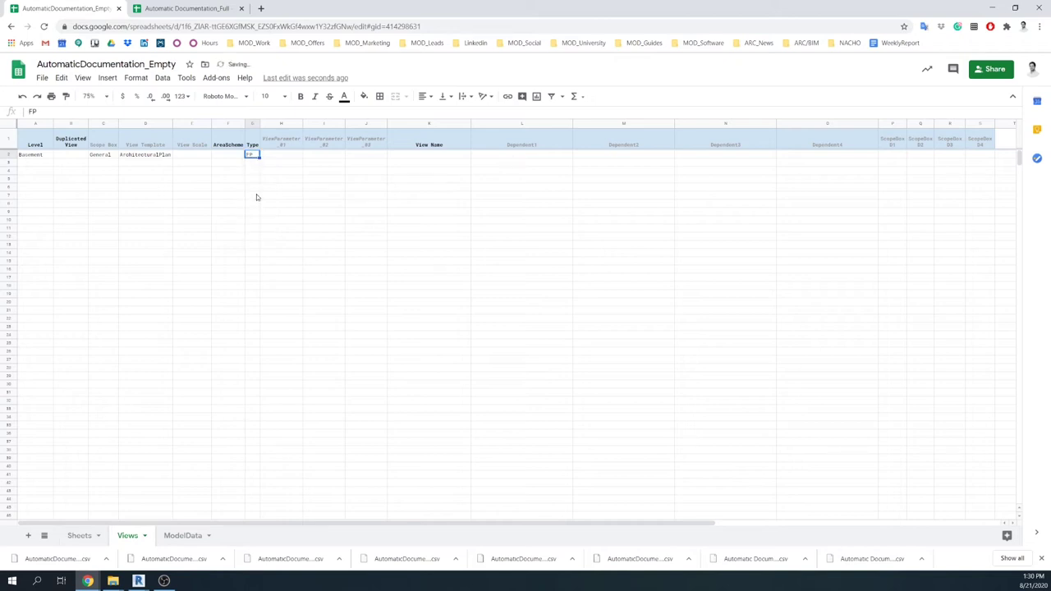
# - Enter ArchitecturalPlan.Basement as the View Name of the Basement row, reusing the copied view template name
pyautogui.doubleClick(167, 156)
pyautogui.moveTo(172, 156); pyautogui.dragTo(107, 159)
pyautogui.hotkey('ctrl', 'c')
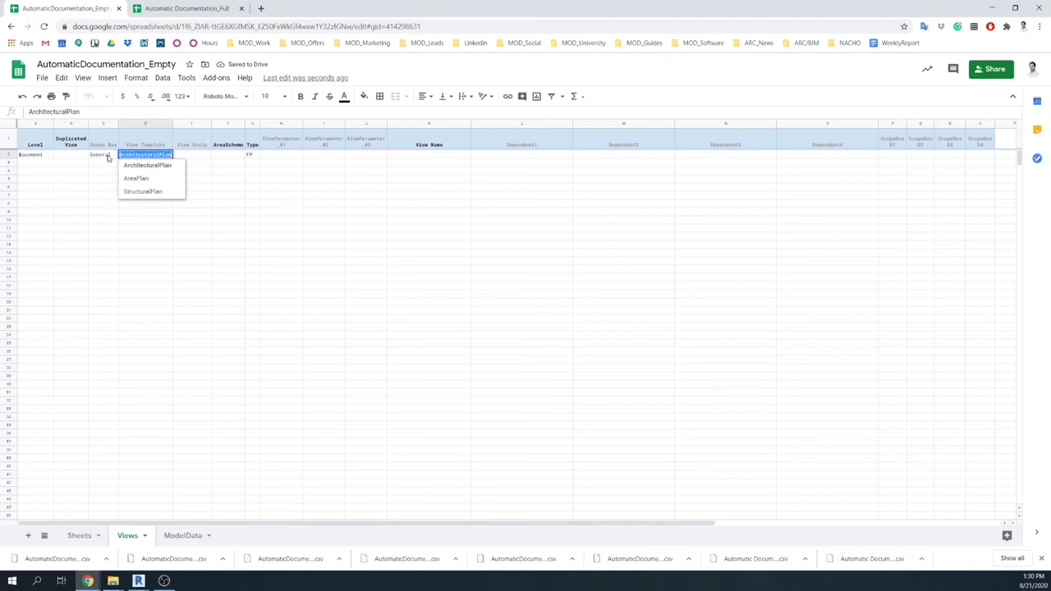
pyautogui.click(414, 156)
pyautogui.doubleClick(414, 157)
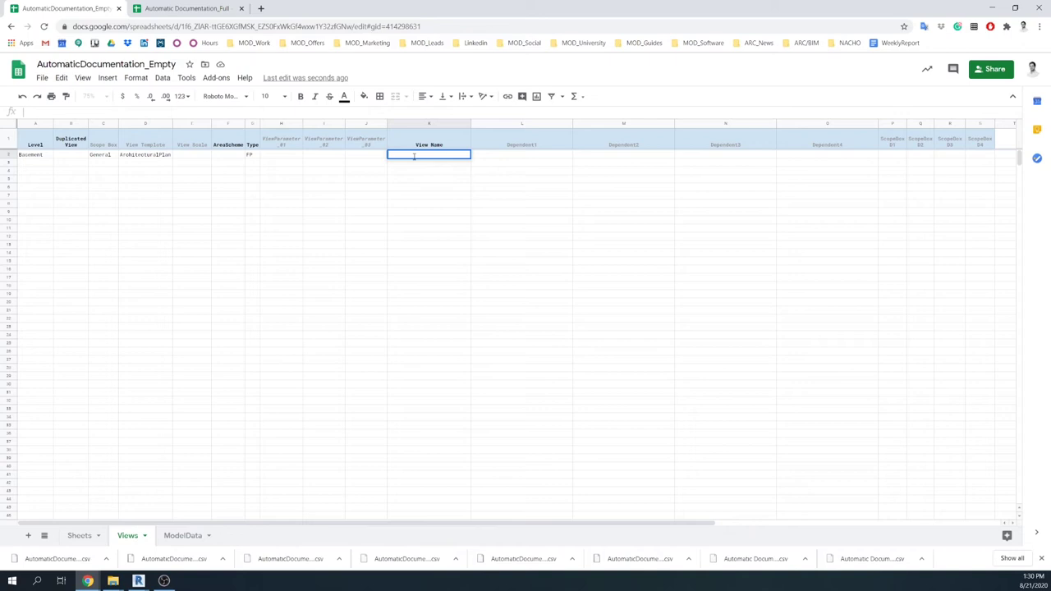
pyautogui.hotkey('ctrl', 'v')
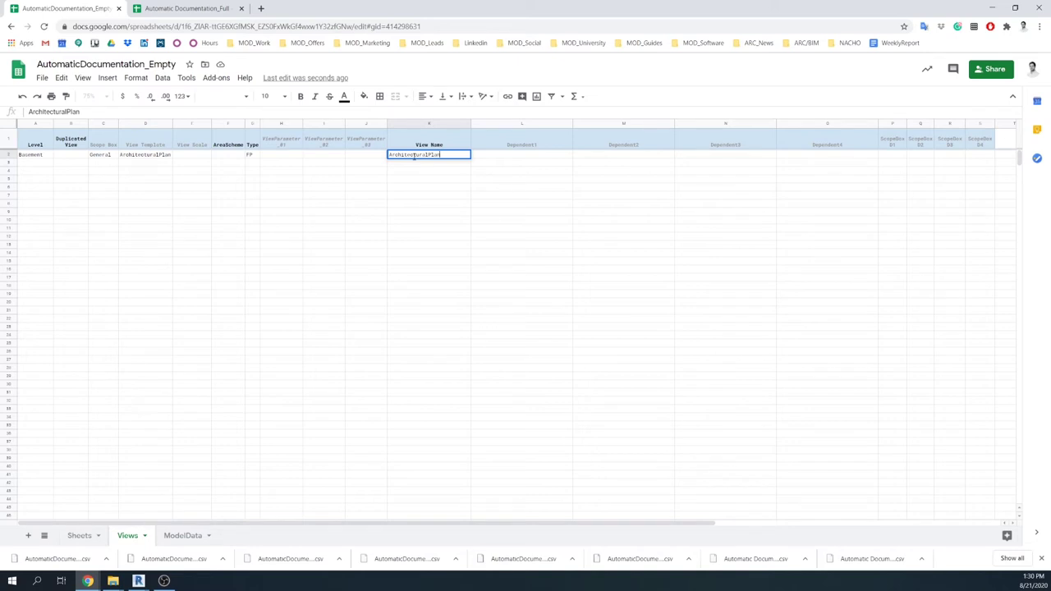
pyautogui.write('Basement')
pyautogui.click(431, 212)
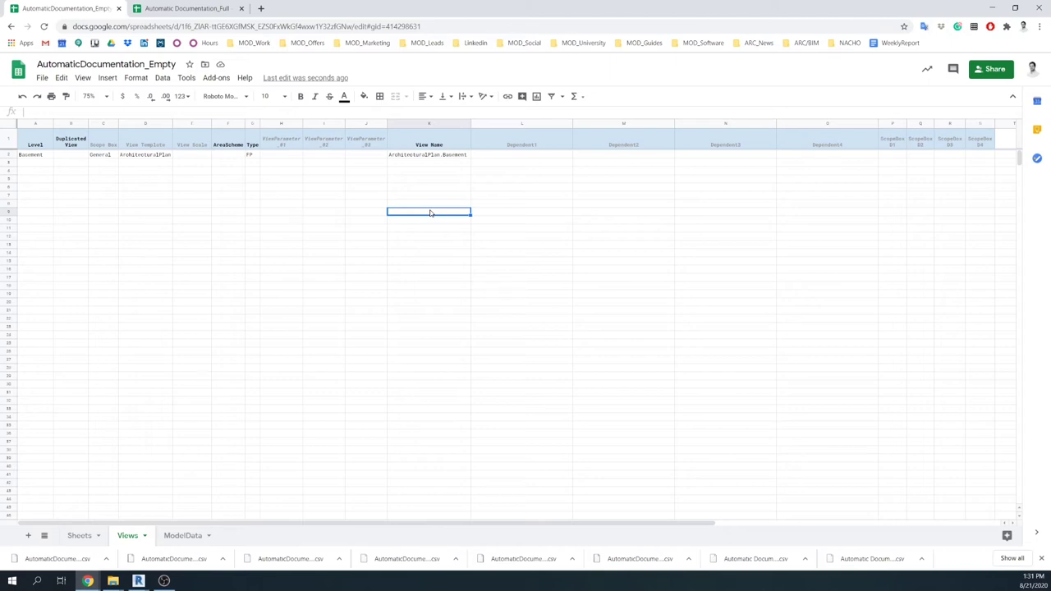
# - Copy the Basement row's view name into Dependent1 and extend it to ArchitecturalPlan.Basement_Zone A
pyautogui.click(457, 158)
pyautogui.doubleClick(469, 155)
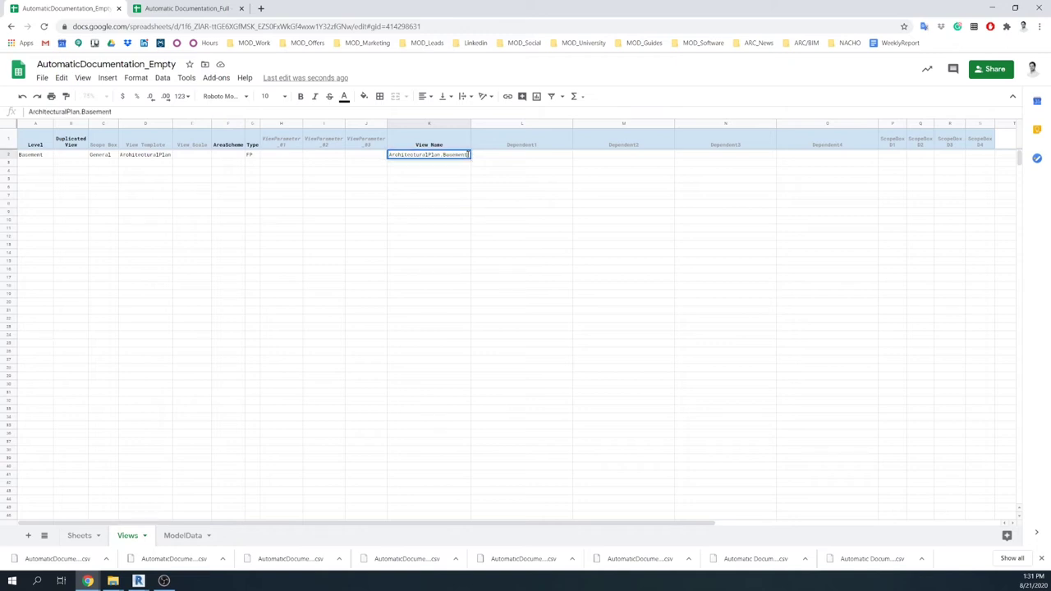
pyautogui.moveTo(468, 154); pyautogui.dragTo(368, 157)
pyautogui.hotkey('ctrl', 'c')
pyautogui.click(532, 154)
pyautogui.hotkey('ctrl', 'v')
pyautogui.write('_Zone A')
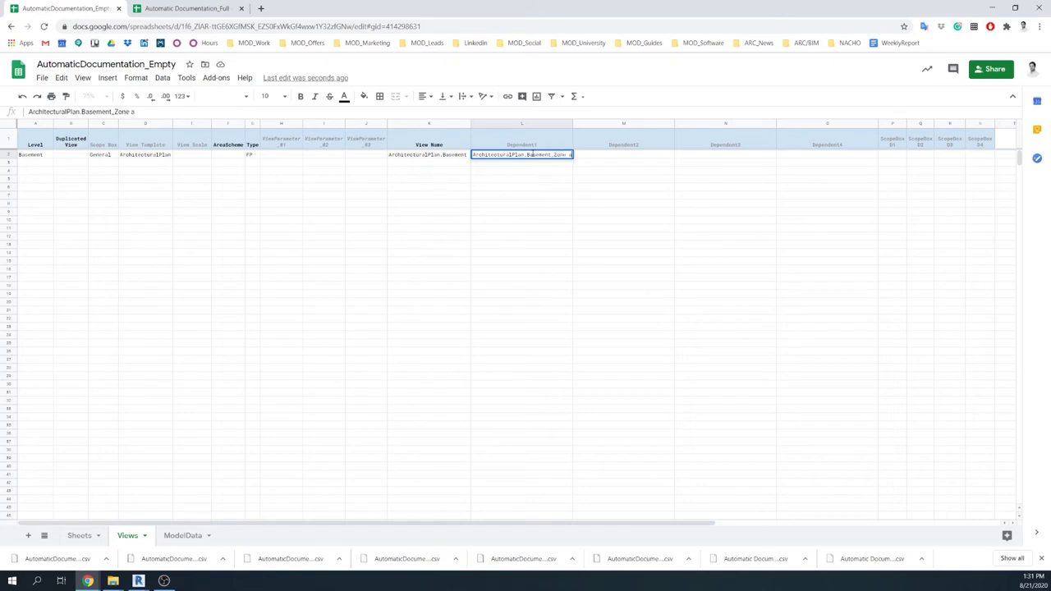
pyautogui.click(545, 189)
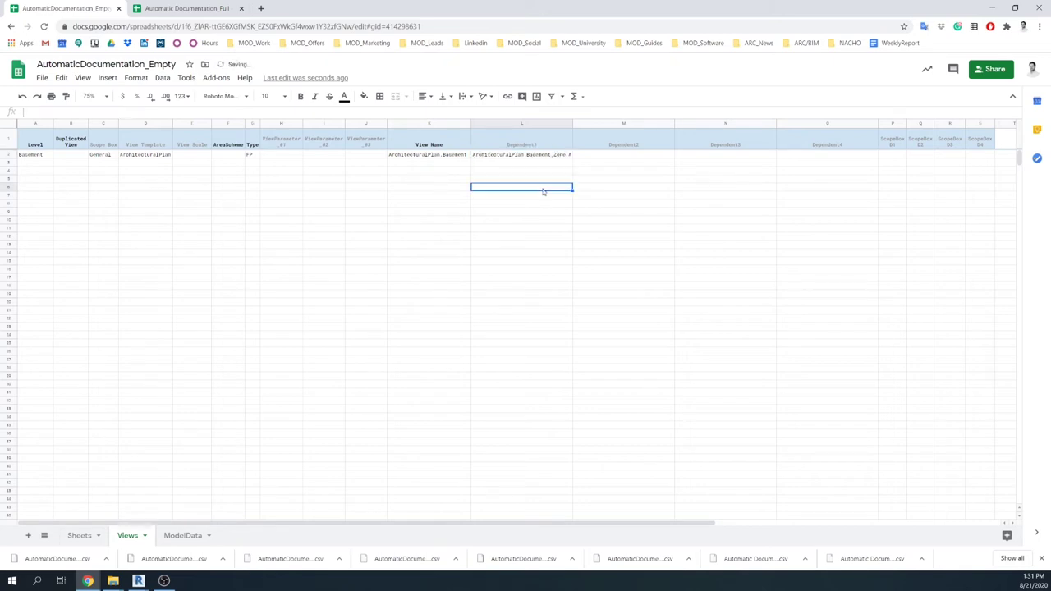
# - Copy the Dependent1 name into the Dependent2, Dependent3 and Dependent4 cells of the Basement row
pyautogui.click(559, 156)
pyautogui.hotkey('ctrl', 'c')
pyautogui.click(598, 159)
pyautogui.hotkey('ctrl', 'v')
pyautogui.click(697, 159)
pyautogui.hotkey('ctrl', 'v')
pyautogui.click(806, 155)
pyautogui.hotkey('ctrl', 'v')
pyautogui.click(669, 205)
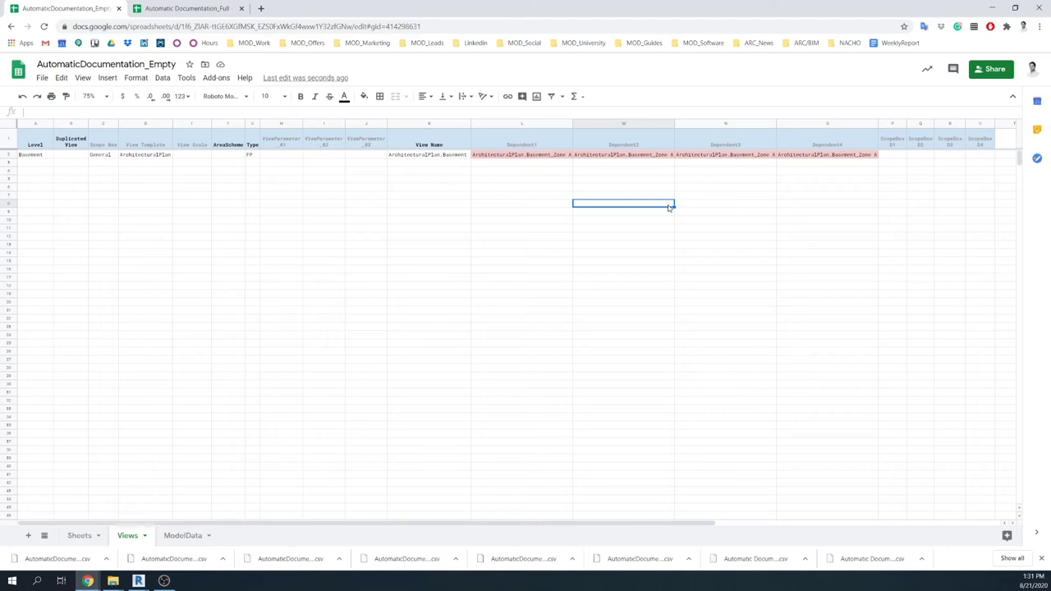
# - Change the zone letter ending the Basement row's Dependent2, Dependent3 and Dependent4 names to B, C and D respectively
pyautogui.click(668, 156)
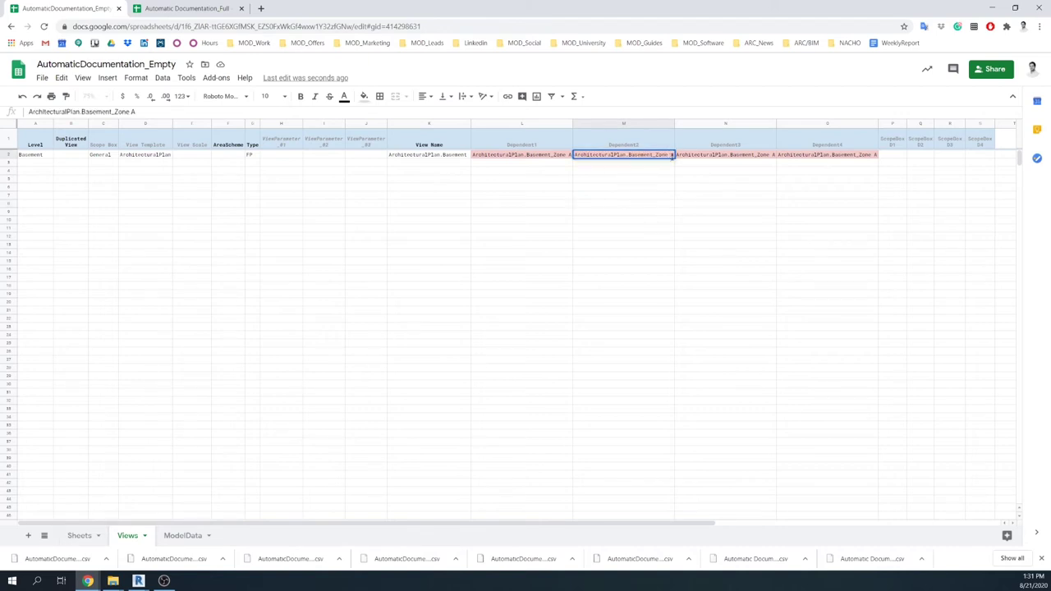
pyautogui.hotkey('ctrl', 'v')
pyautogui.click(665, 200)
pyautogui.click(765, 158)
pyautogui.hotkey('ctrl', 'v')
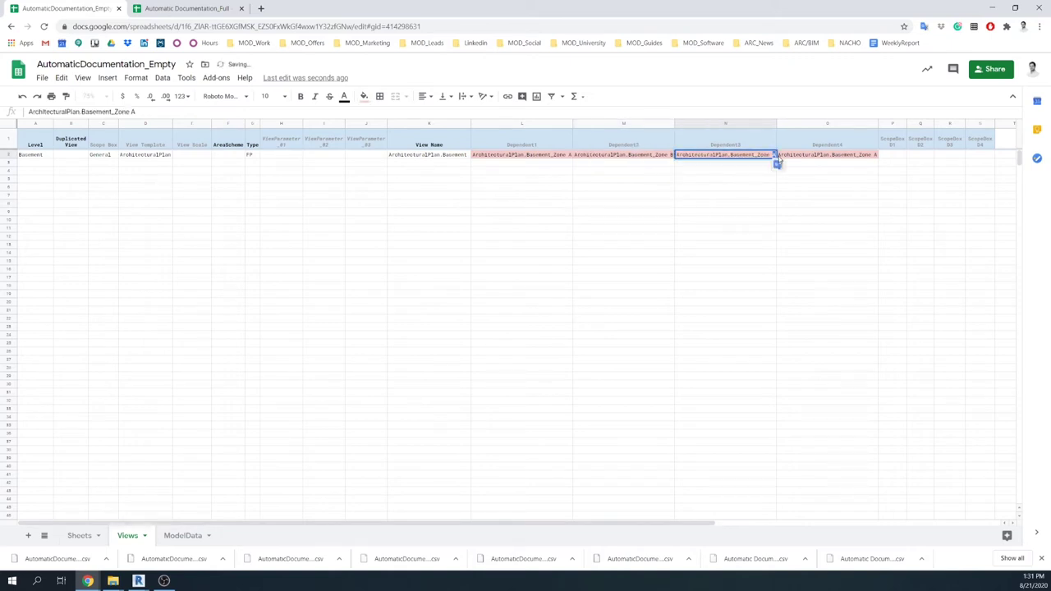
pyautogui.click(741, 188)
pyautogui.click(868, 155)
pyautogui.hotkey('ctrl', 'v')
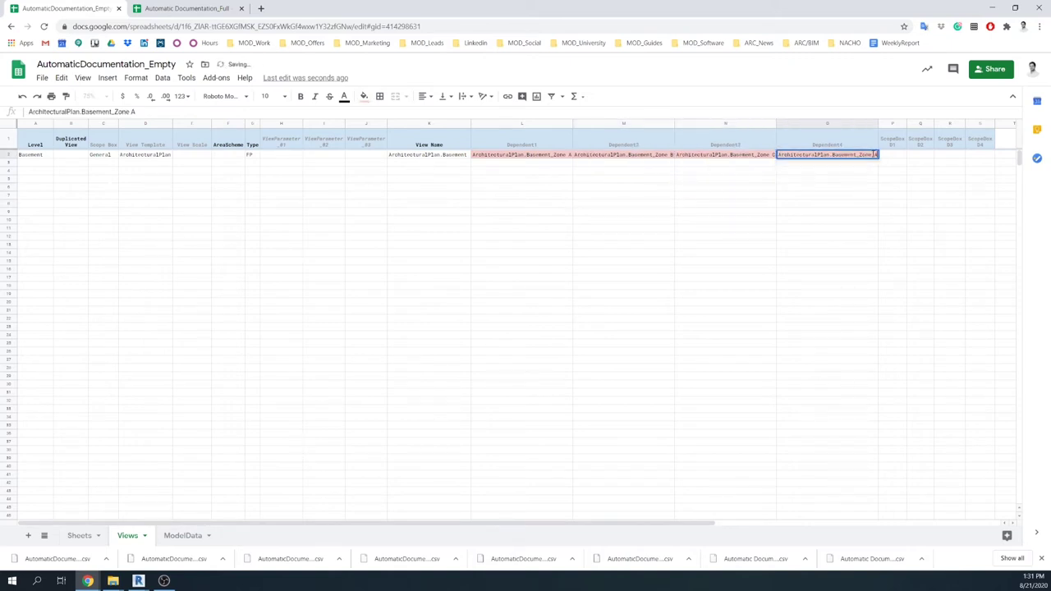
pyautogui.click(799, 213)
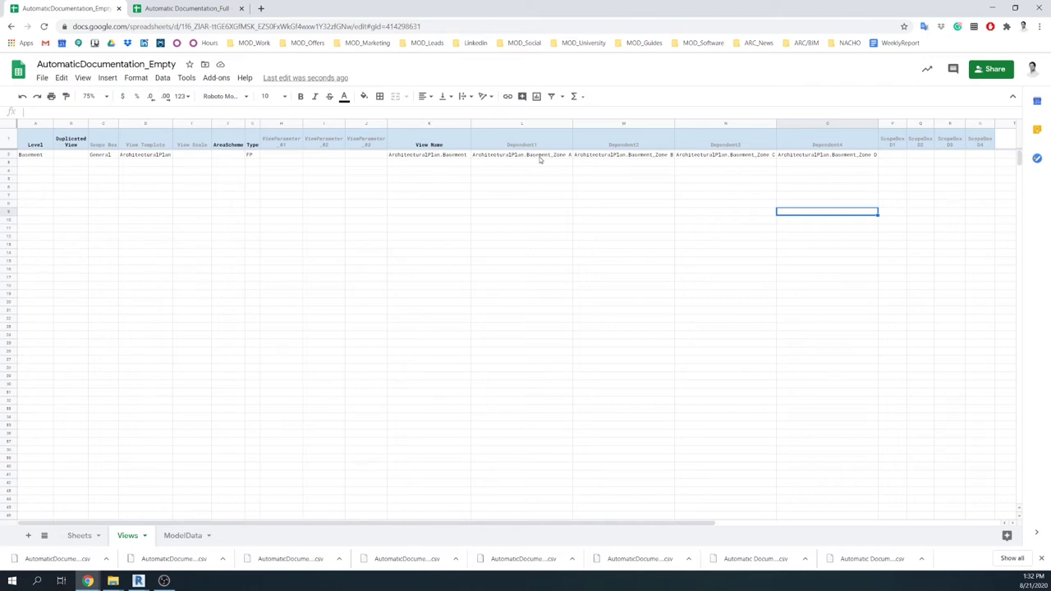
# - Set the Basement row's ScopeBox D1, D2, D3 and D4 to Zone A, Zone B, Zone C and Zone D
pyautogui.doubleClick(889, 155)
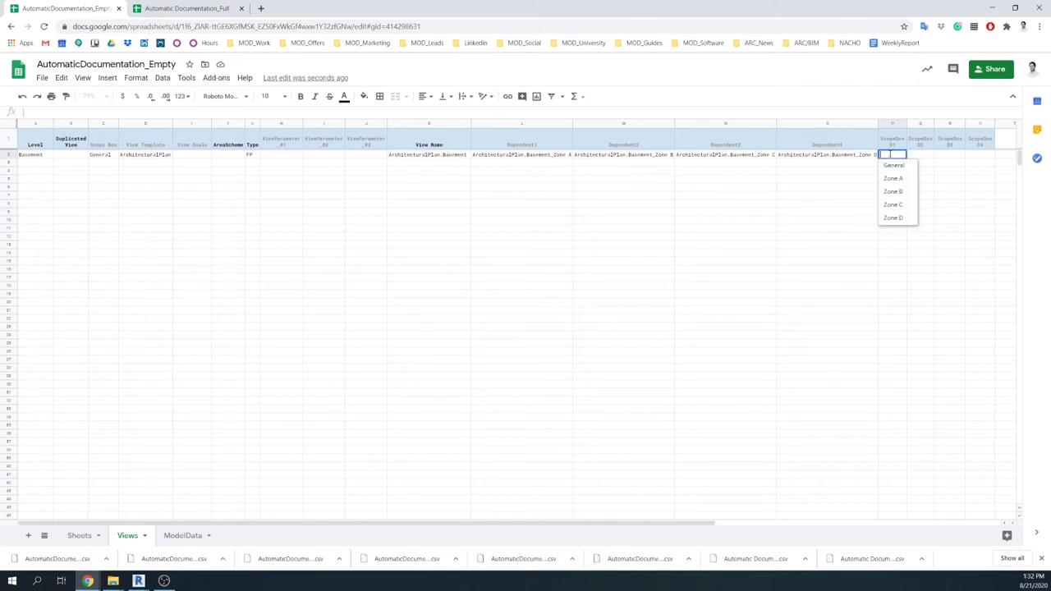
pyautogui.click(892, 179)
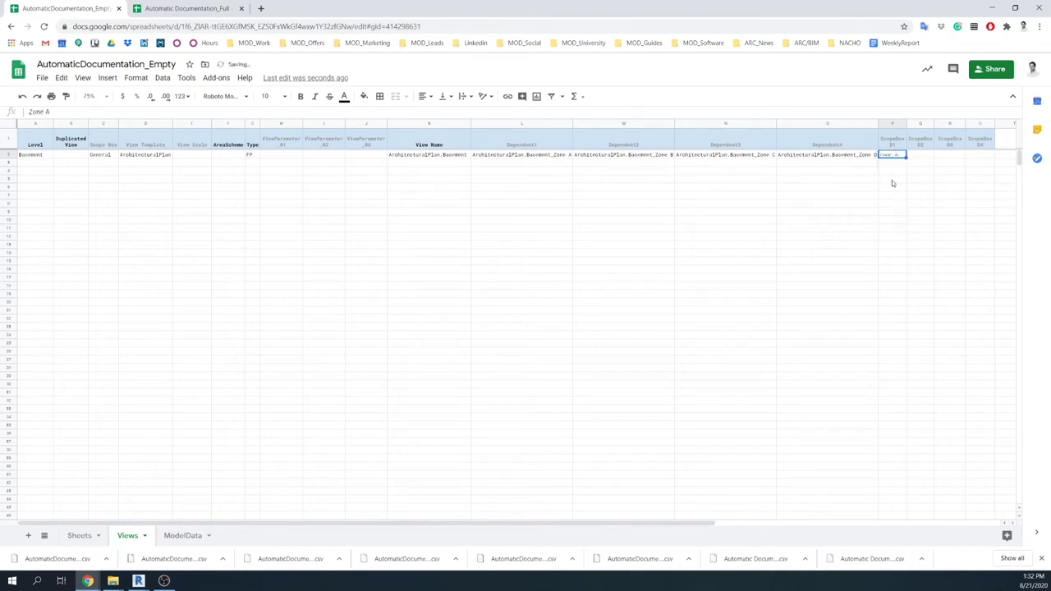
pyautogui.doubleClick(919, 156)
pyautogui.click(933, 193)
pyautogui.click(956, 157)
pyautogui.doubleClick(956, 156)
pyautogui.click(957, 206)
pyautogui.click(985, 156)
pyautogui.doubleClick(985, 156)
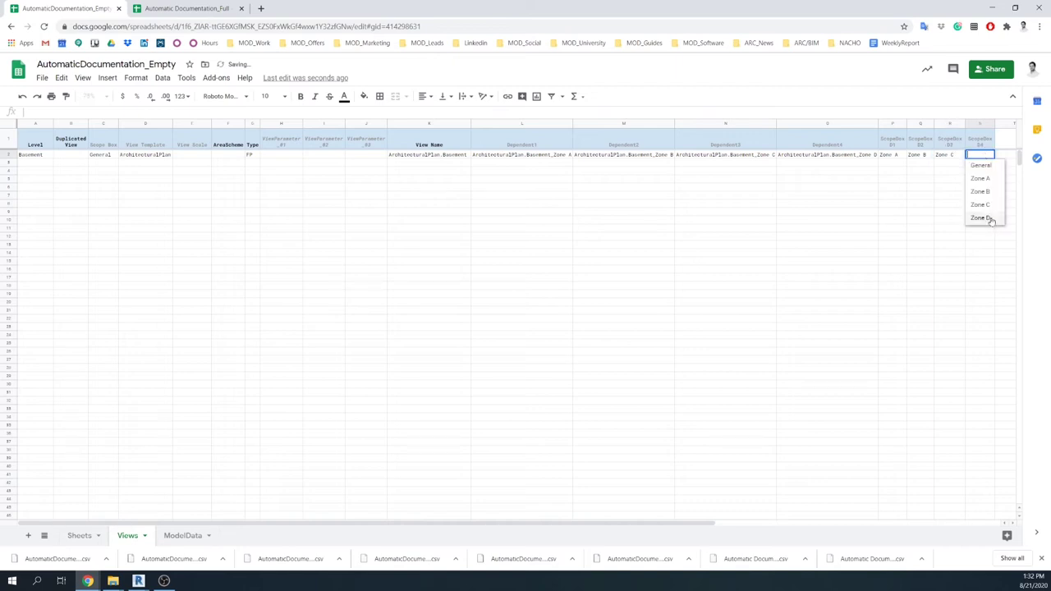
pyautogui.click(988, 220)
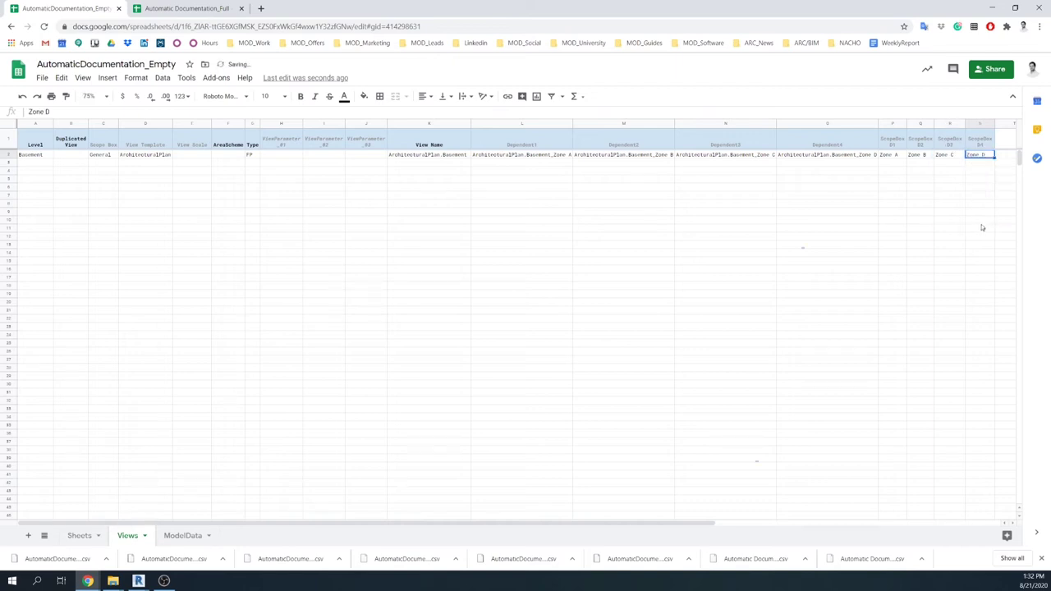
pyautogui.hotkey('alt', 'Tab')
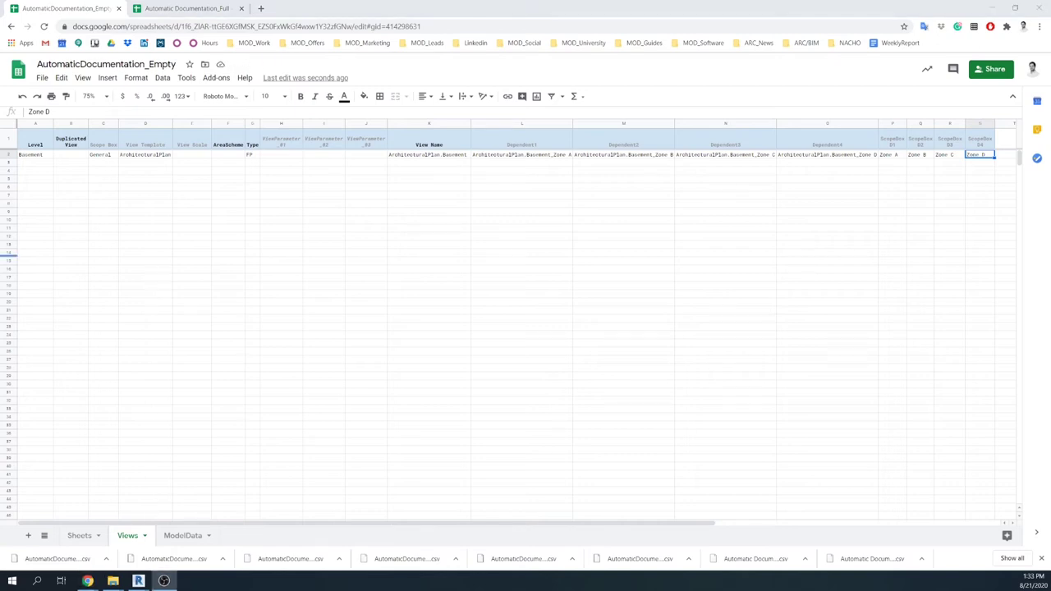
# - Add Ground Level and L1 as the two entries below Basement in the Level column
pyautogui.click(43, 165)
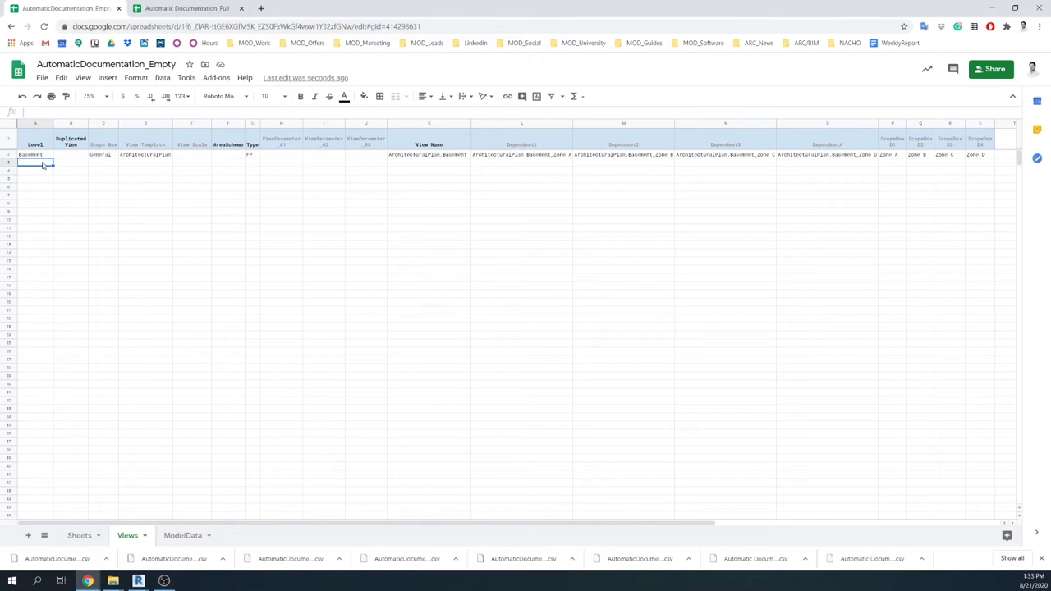
pyautogui.doubleClick(43, 164)
pyautogui.click(37, 211)
pyautogui.click(38, 175)
pyautogui.doubleClick(38, 175)
pyautogui.click(40, 241)
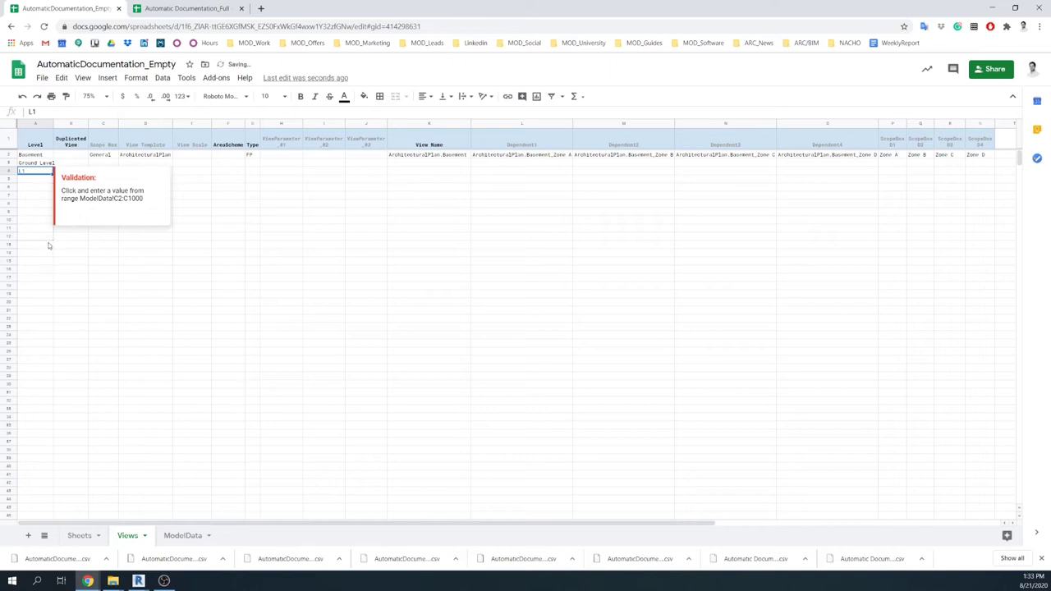
# - Fill the Level column down from L1 as a series ending at L9, clearing the surplus L10 entry
pyautogui.moveTo(47, 244); pyautogui.dragTo(47, 245)
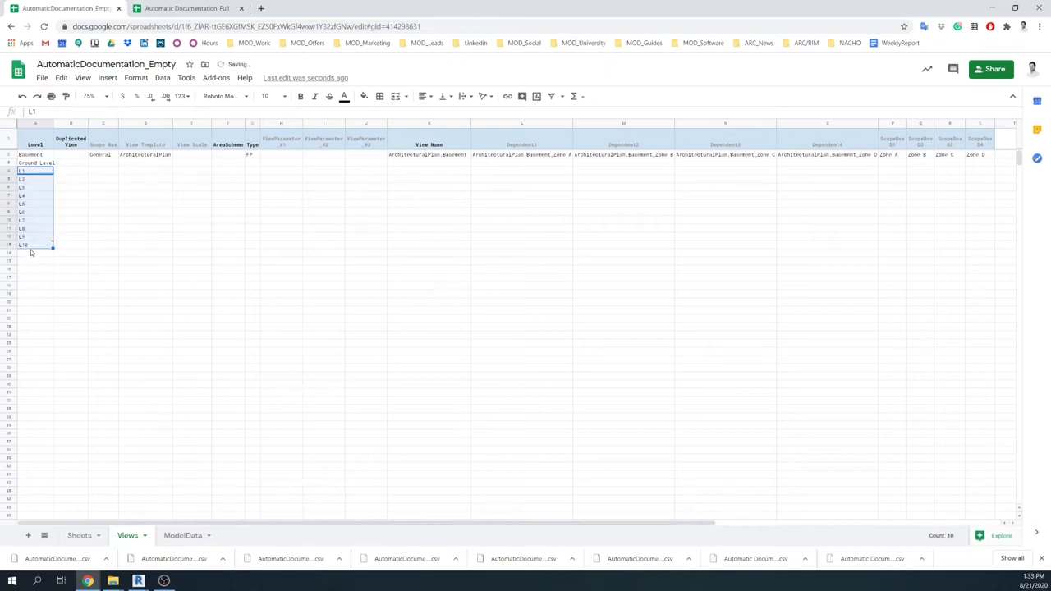
pyautogui.click(31, 246)
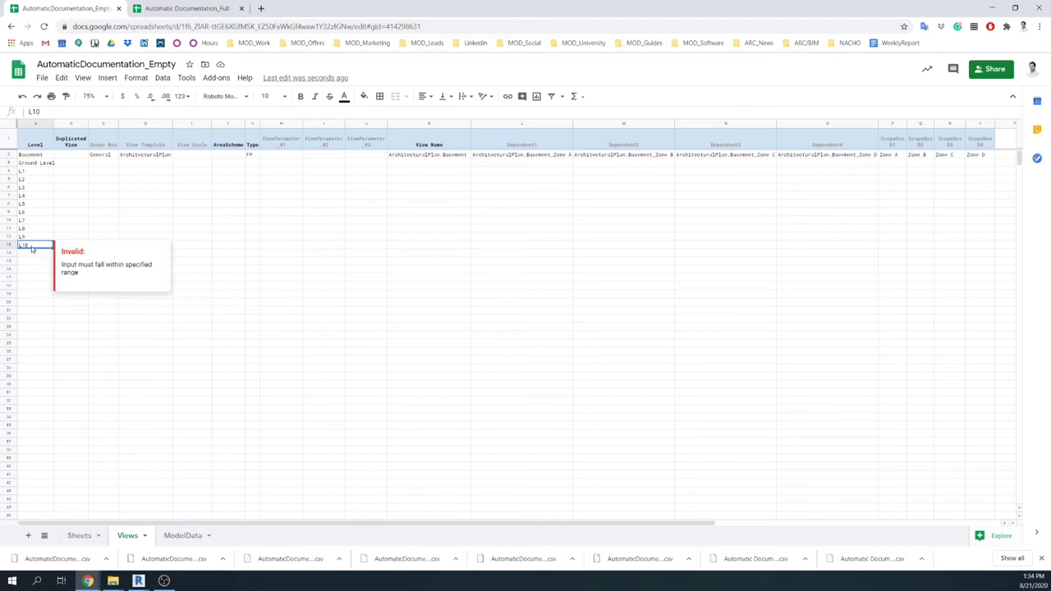
pyautogui.press('Delete')
# - Fill the Basement row's Scope Box, View Template and Type values down through the L9 row
pyautogui.click(102, 156)
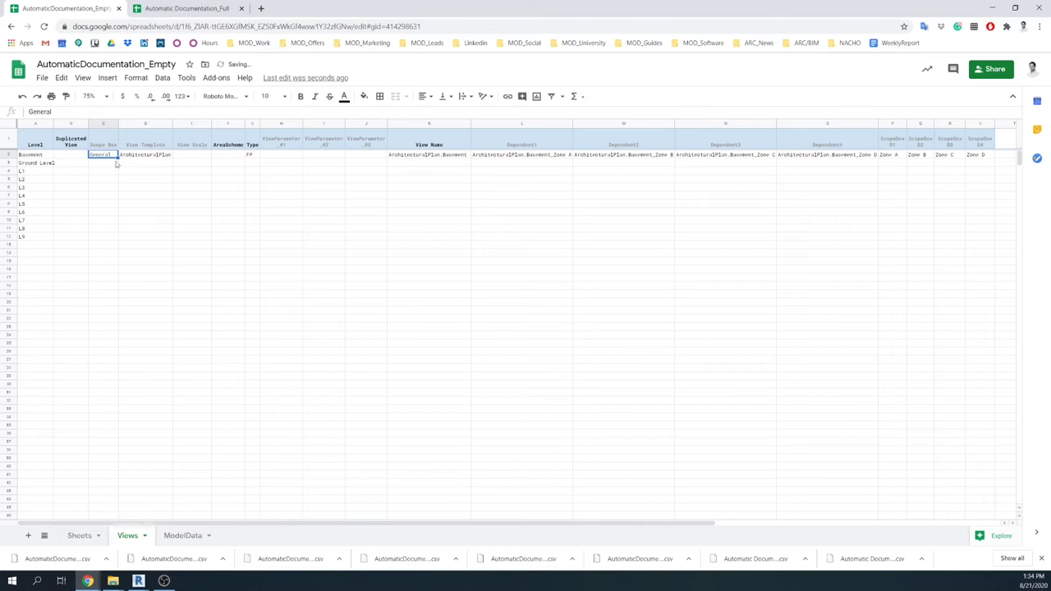
pyautogui.moveTo(117, 158); pyautogui.dragTo(108, 238)
pyautogui.click(162, 156)
pyautogui.moveTo(172, 156); pyautogui.dragTo(167, 237)
pyautogui.click(251, 155)
pyautogui.moveTo(258, 156); pyautogui.dragTo(259, 238)
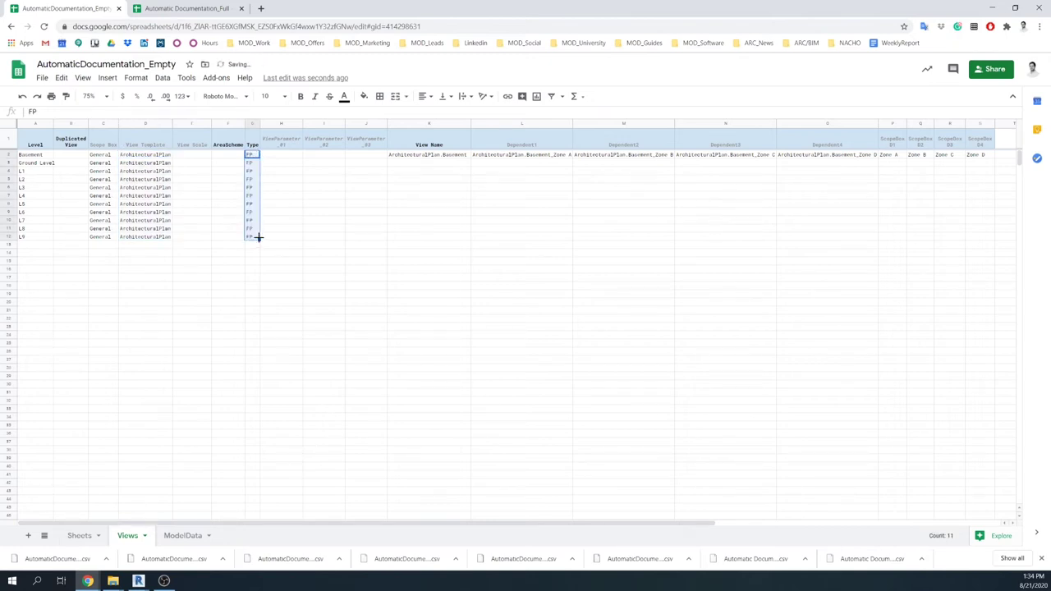
# - Copy the Basement row's View Name and four Dependent names into the Ground Level row
pyautogui.click(452, 157)
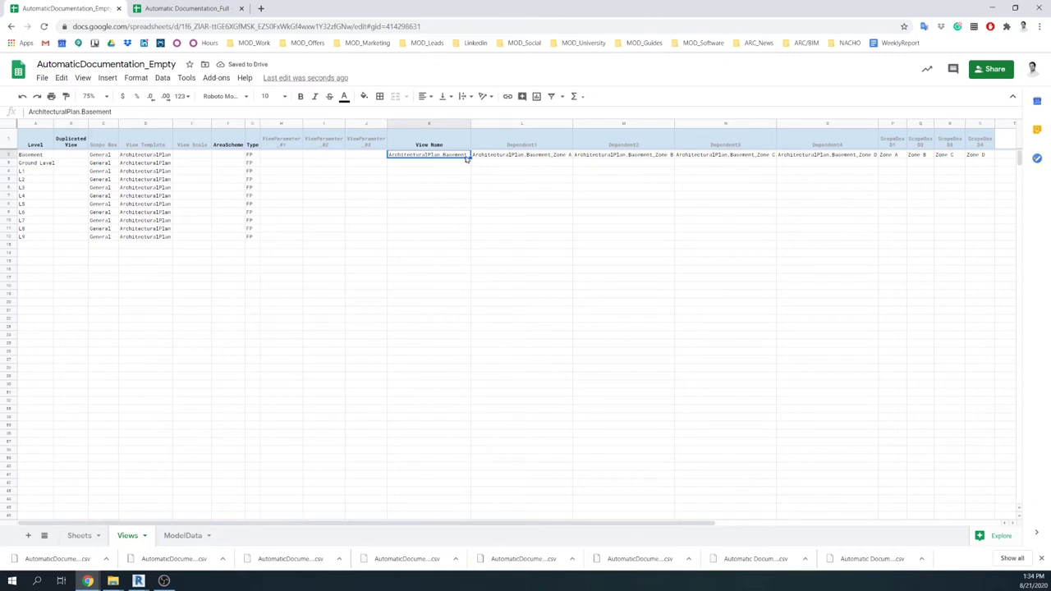
pyautogui.moveTo(462, 156); pyautogui.dragTo(864, 156)
pyautogui.hotkey('ctrl', 'c')
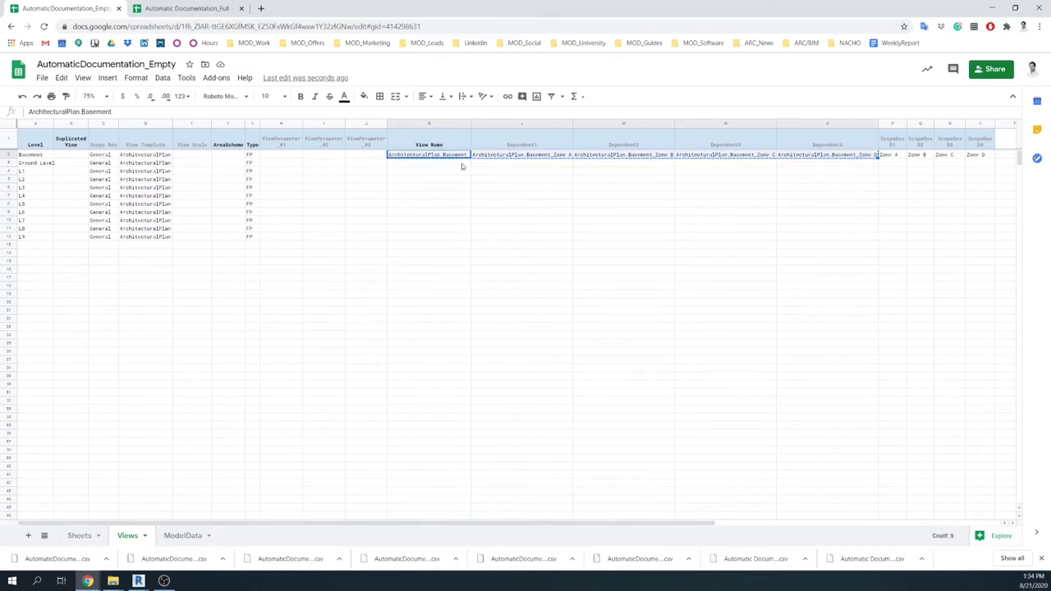
pyautogui.click(458, 164)
pyautogui.hotkey('ctrl', 'v')
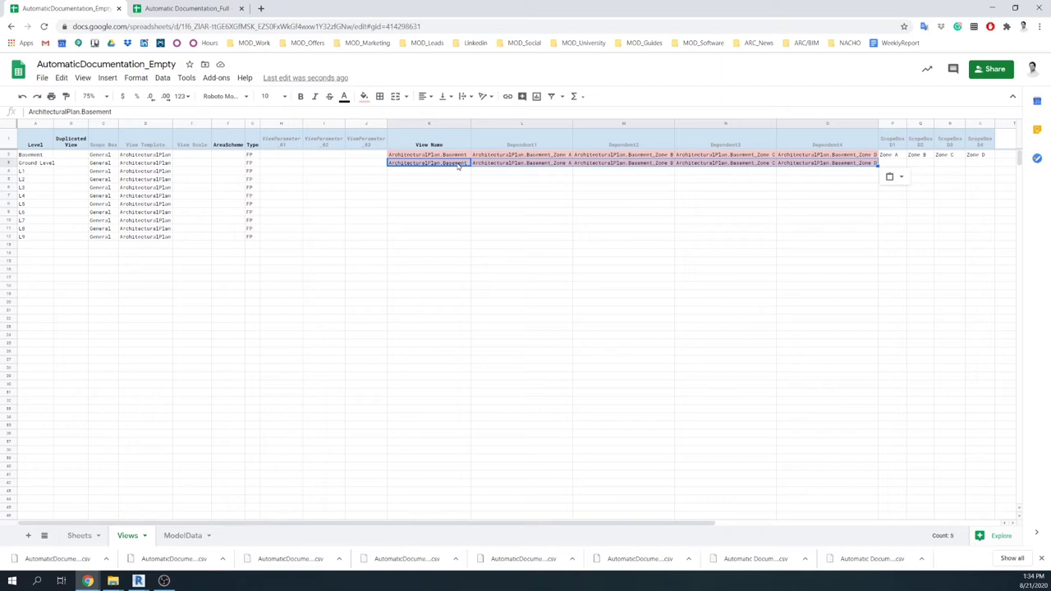
# - Replace all occurrences of Basement with Ground Level in the Ground Level row's view and dependent names, using Find and replace
pyautogui.hotkey('ctrl', 'h')
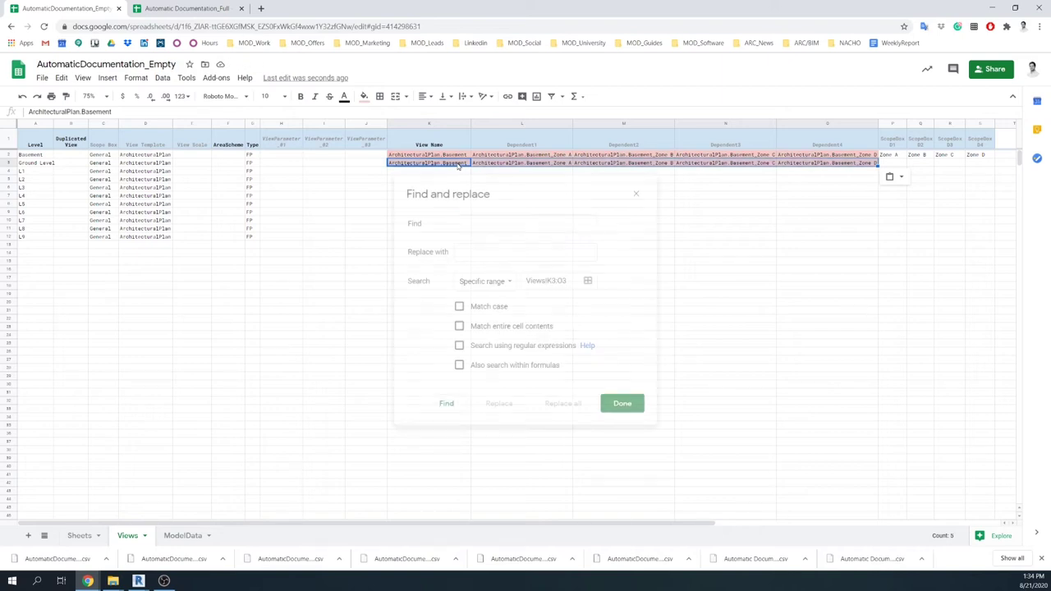
pyautogui.write('Basem')
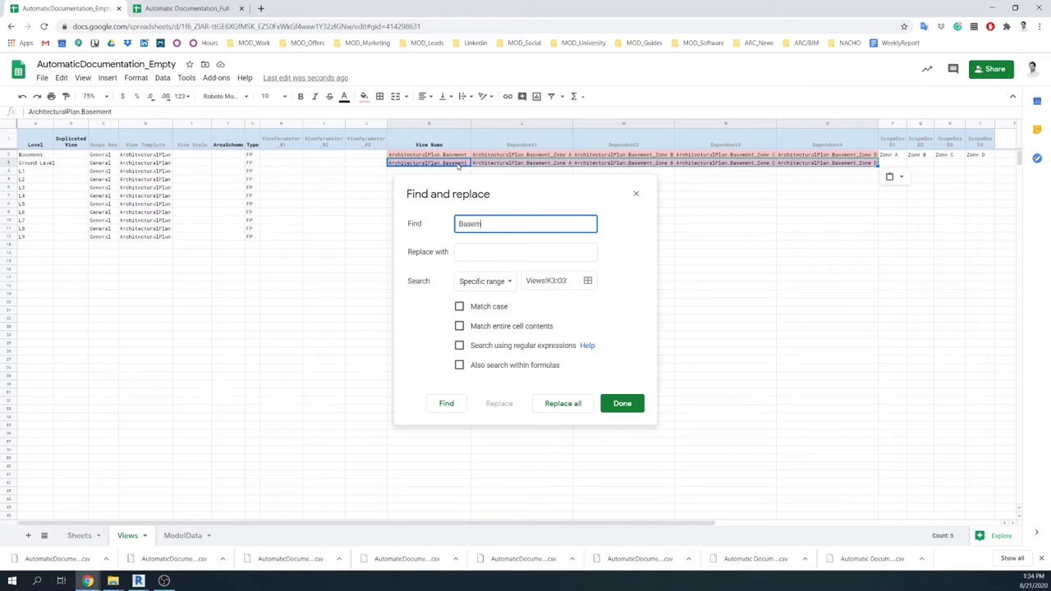
pyautogui.write('ent')
pyautogui.click(494, 250)
pyautogui.write('Ground Level')
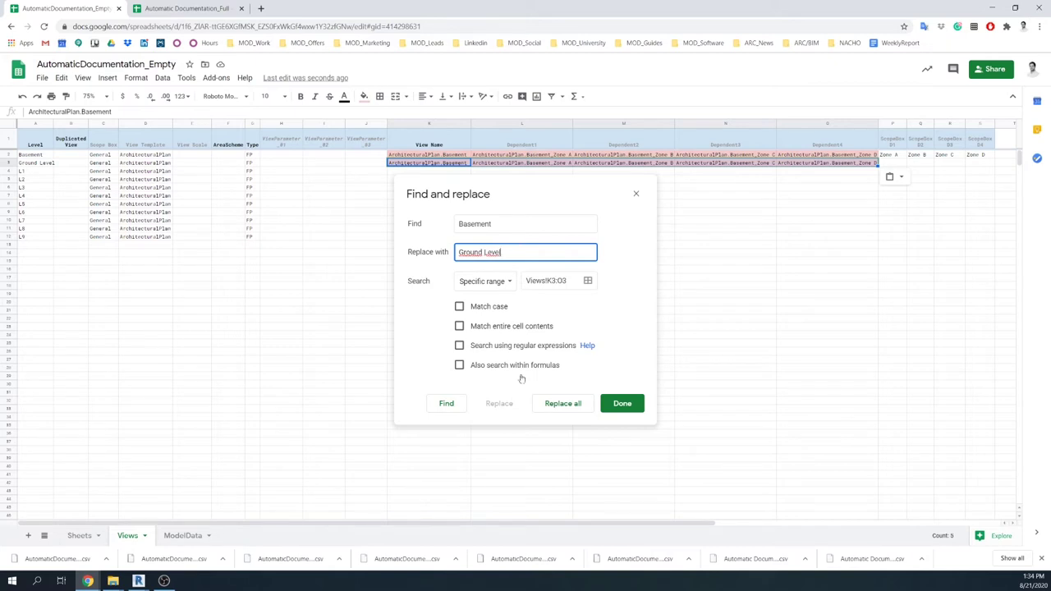
pyautogui.click(563, 406)
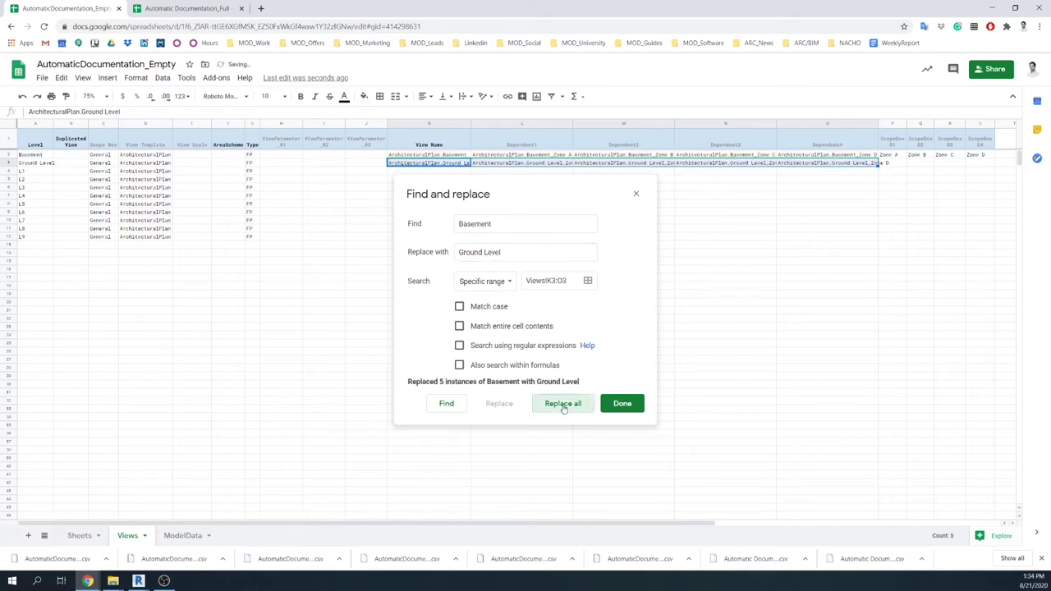
pyautogui.click(621, 404)
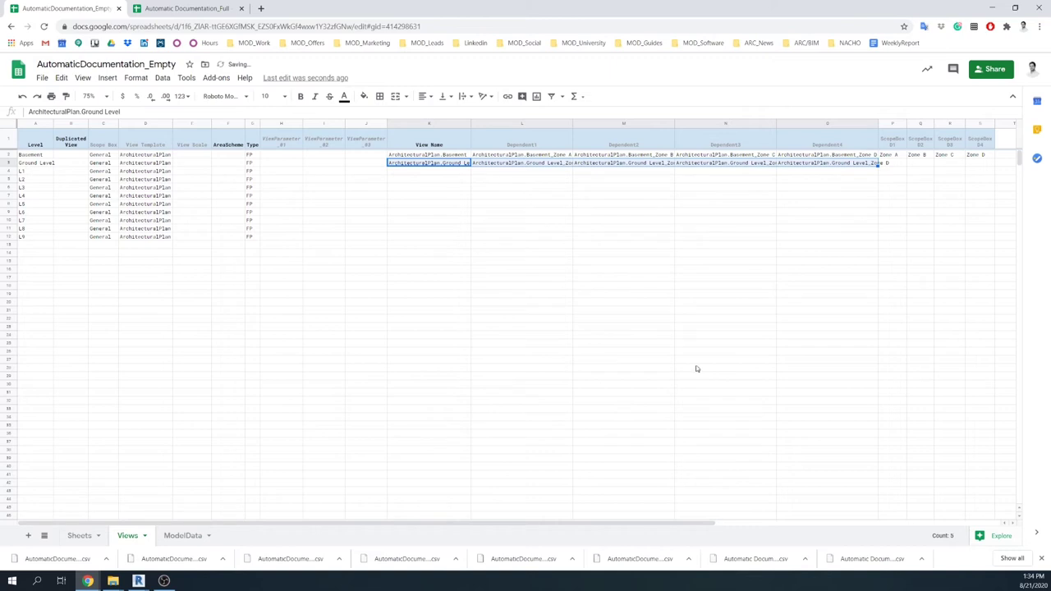
pyautogui.click(480, 222)
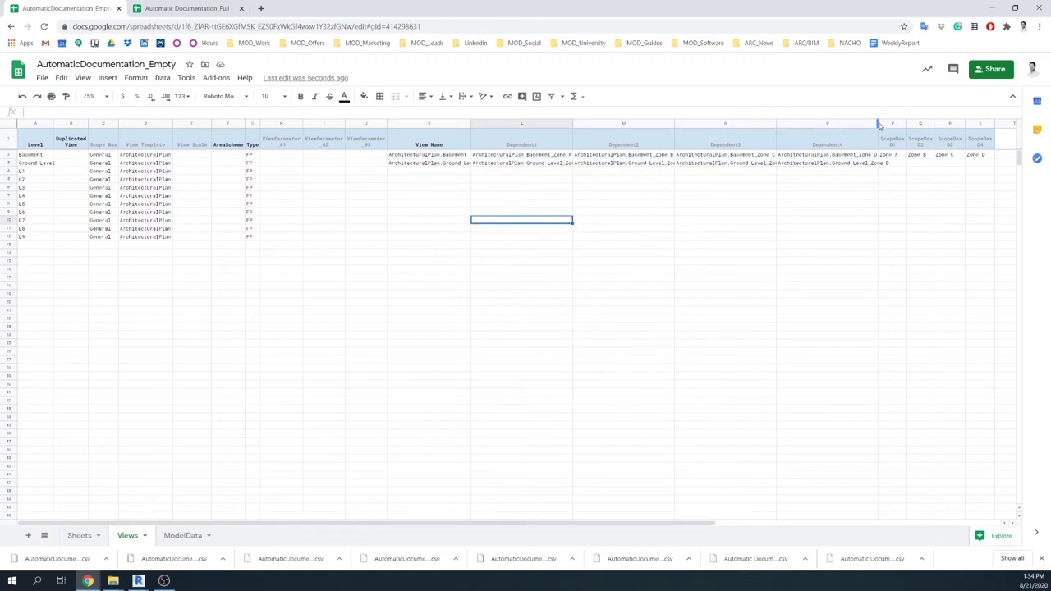
# - Widen the Dependent4 column to fit its names and copy the Basement row's four ScopeBox values into the Ground Level row
pyautogui.moveTo(879, 123); pyautogui.dragTo(891, 123)
pyautogui.moveTo(910, 158); pyautogui.dragTo(989, 156)
pyautogui.click(916, 166)
pyautogui.hotkey('ctrl', 'v')
pyautogui.click(884, 200)
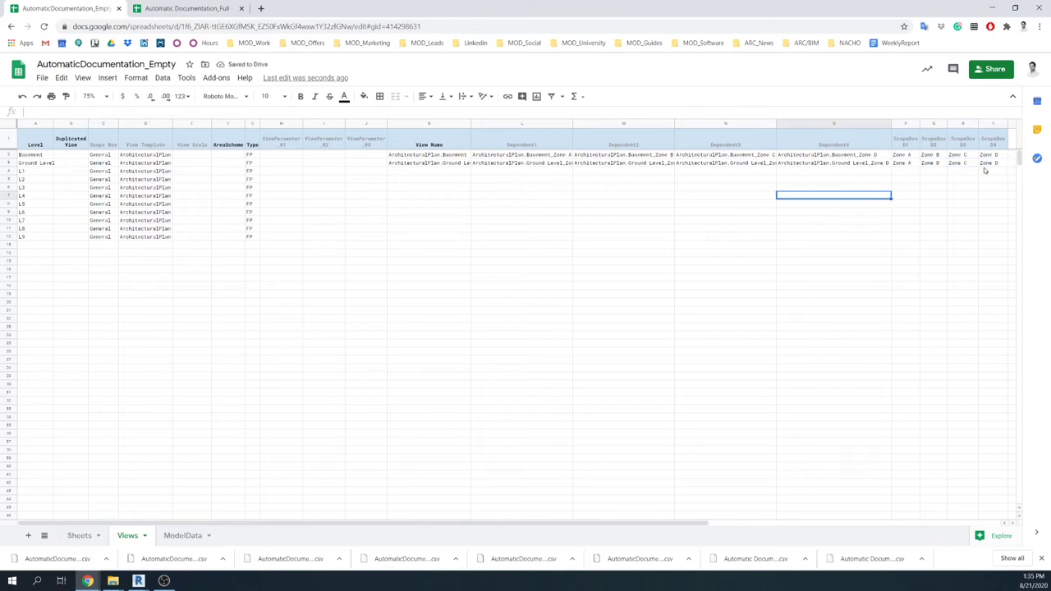
# - Copy the Ground Level row's View Name and four Dependent names into the L1 row
pyautogui.click(462, 165)
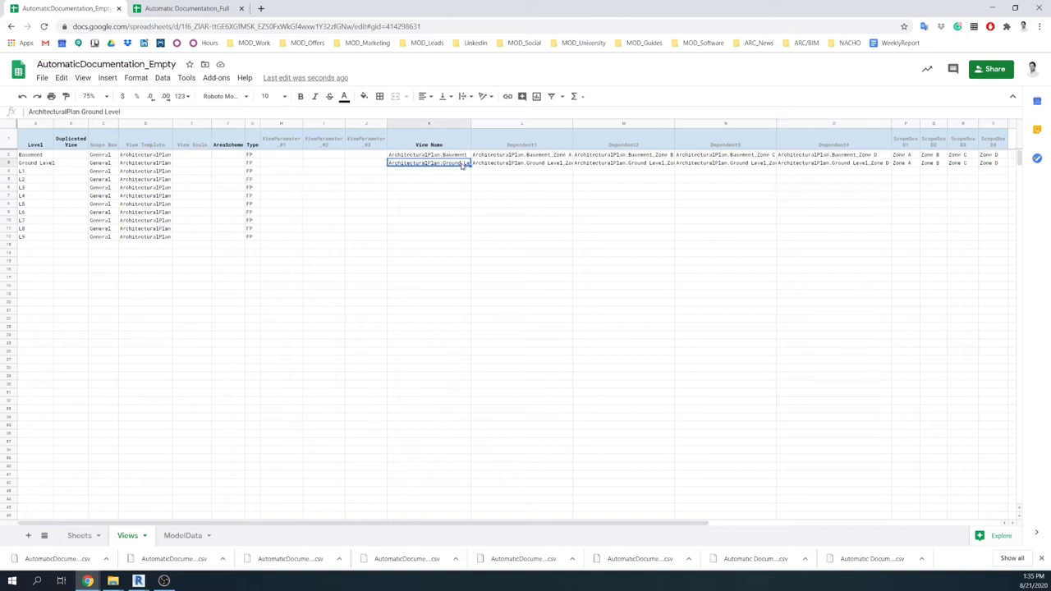
pyautogui.moveTo(452, 165); pyautogui.dragTo(814, 163)
pyautogui.hotkey('ctrl', 'c')
pyautogui.click(448, 174)
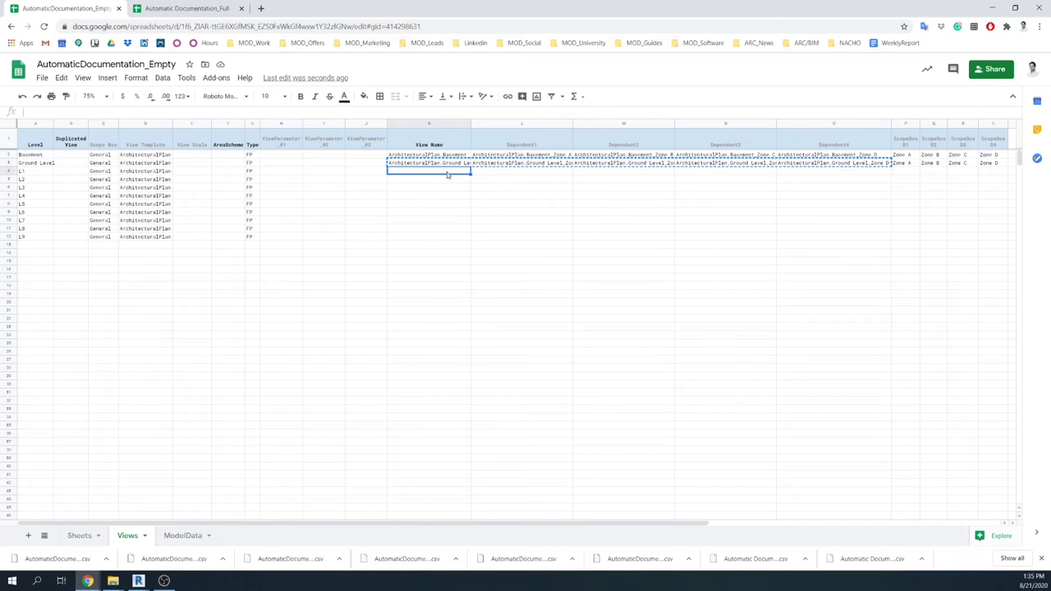
pyautogui.hotkey('ctrl', 'v')
# - Replace all occurrences of Ground Level with L1 in the L1 row's view and dependent names, using Find and replace
pyautogui.click(449, 173)
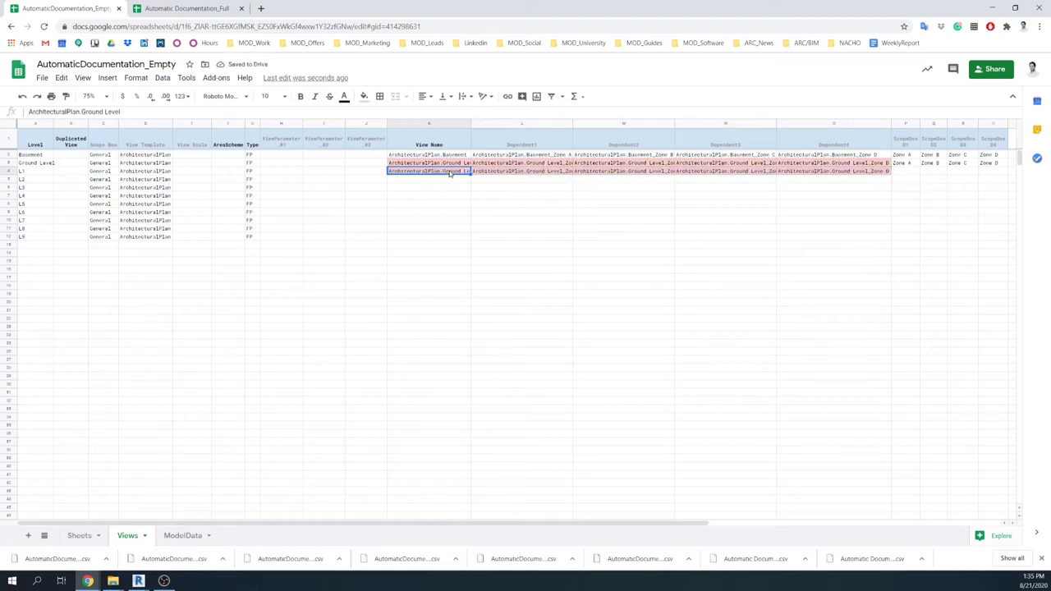
pyautogui.moveTo(449, 173); pyautogui.dragTo(807, 174)
pyautogui.hotkey('ctrl', 'h')
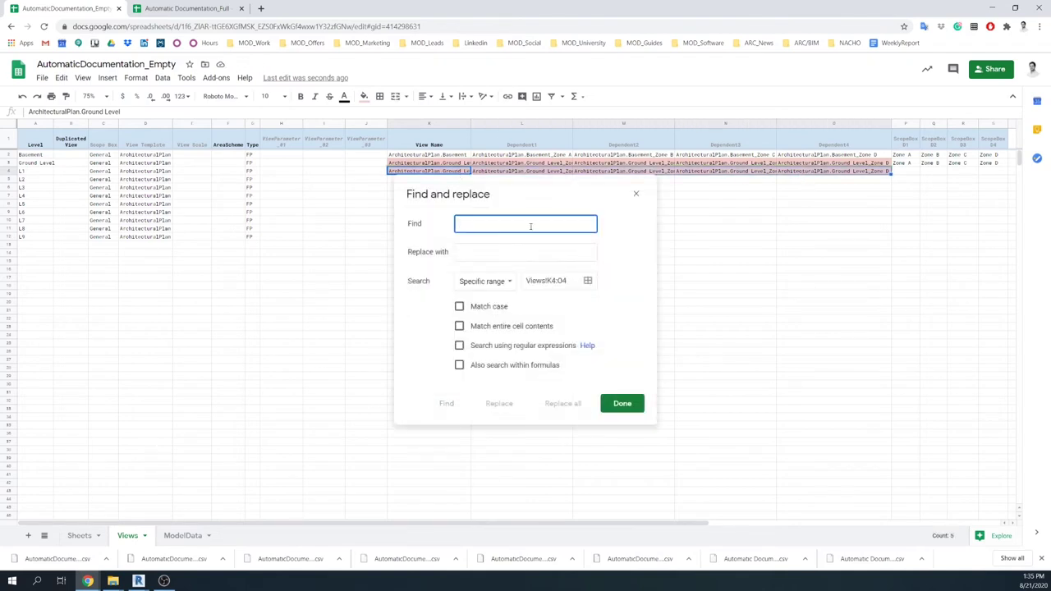
pyautogui.write('Ground Level')
pyautogui.click(518, 252)
pyautogui.write('L1')
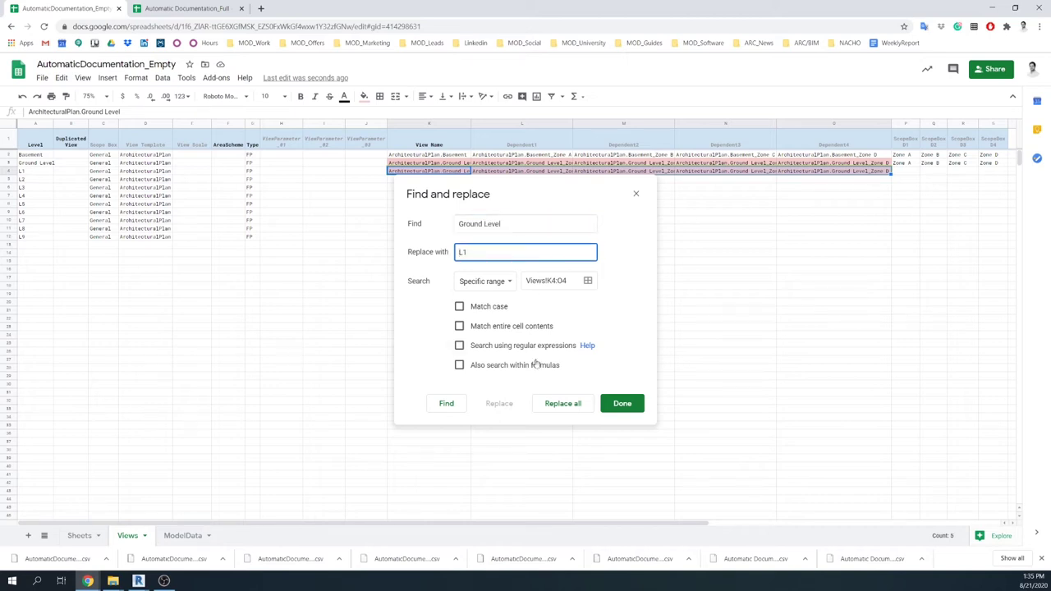
pyautogui.click(563, 403)
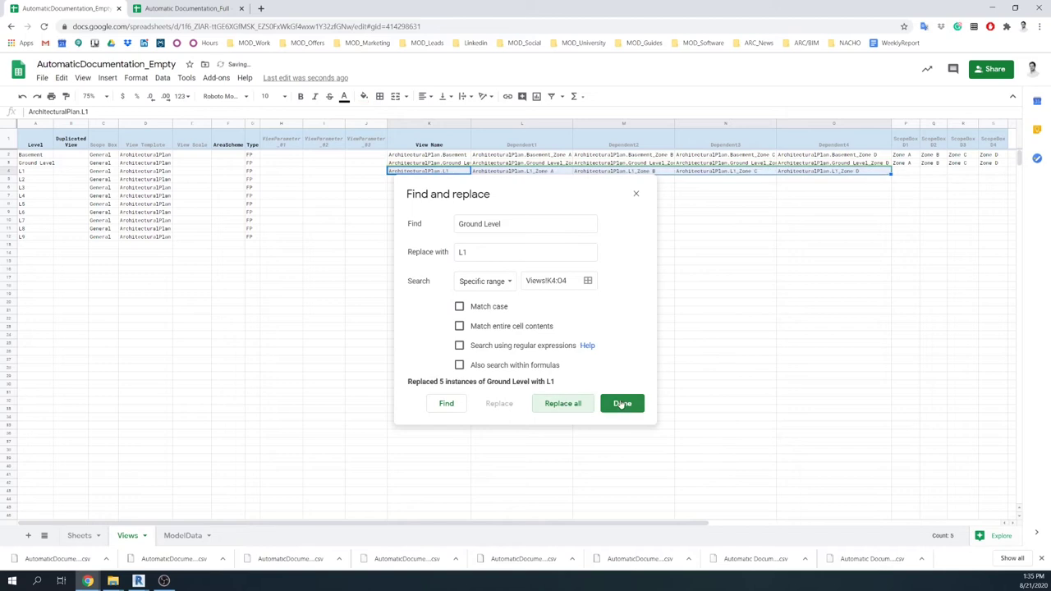
pyautogui.click(621, 403)
# - Fill the View Name column down from ArchitecturalPlan.L1 as a series through ArchitecturalPlan.L9
pyautogui.click(454, 220)
pyautogui.click(428, 171)
pyautogui.moveTo(469, 174); pyautogui.dragTo(469, 239)
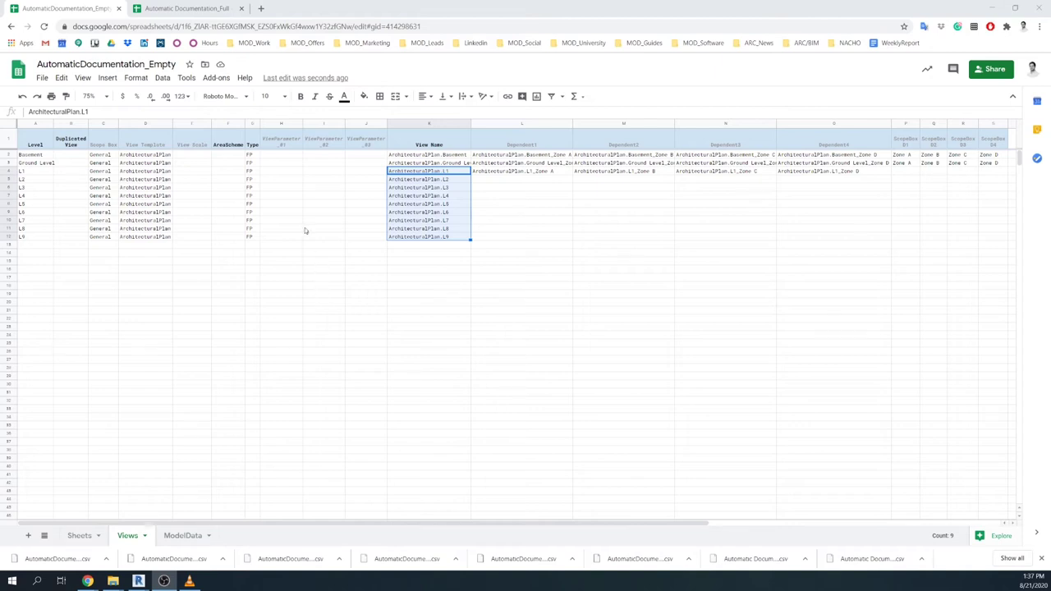
# - Rename the ViewParameter_01 column header as ViewGroup
pyautogui.click(270, 124)
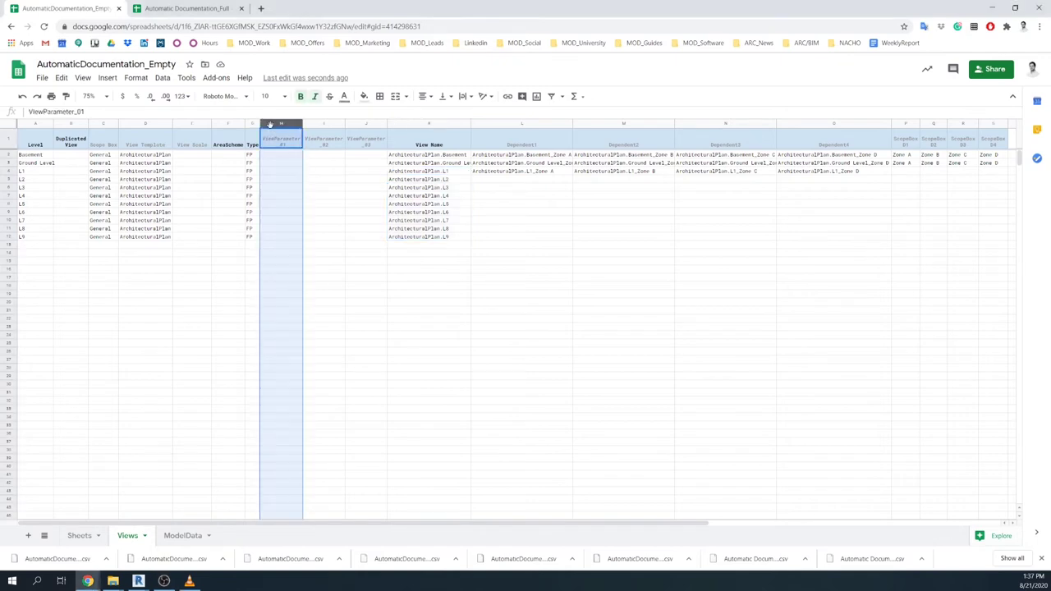
pyautogui.doubleClick(275, 134)
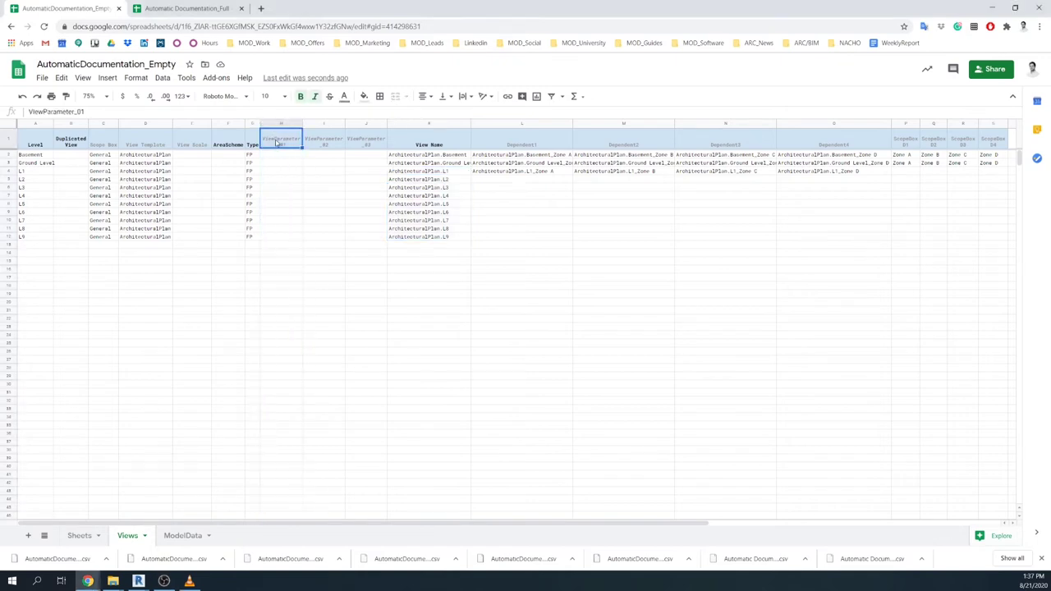
pyautogui.moveTo(275, 134); pyautogui.dragTo(312, 137)
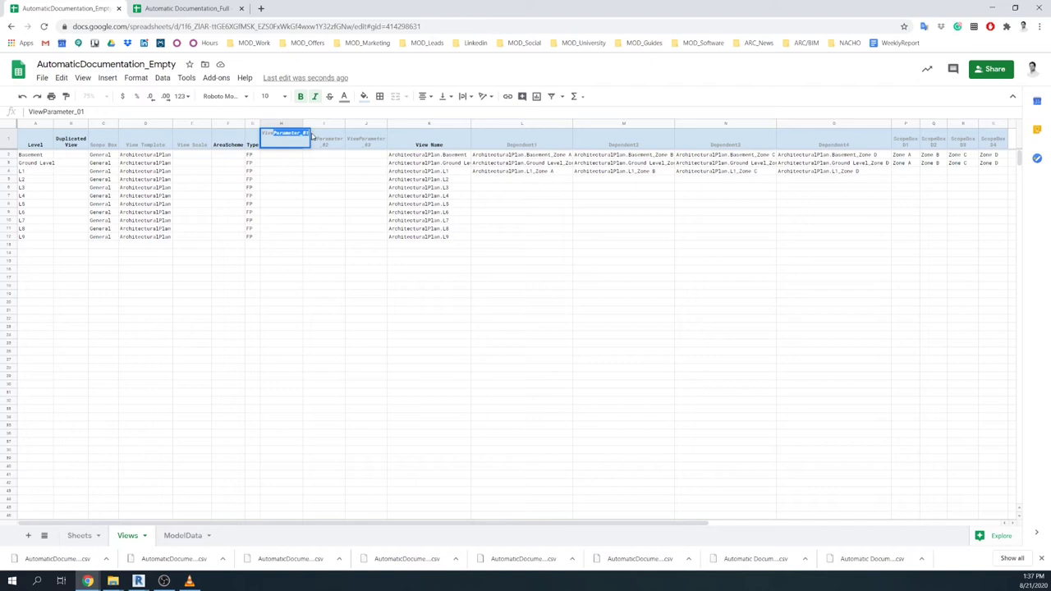
pyautogui.write('Gr')
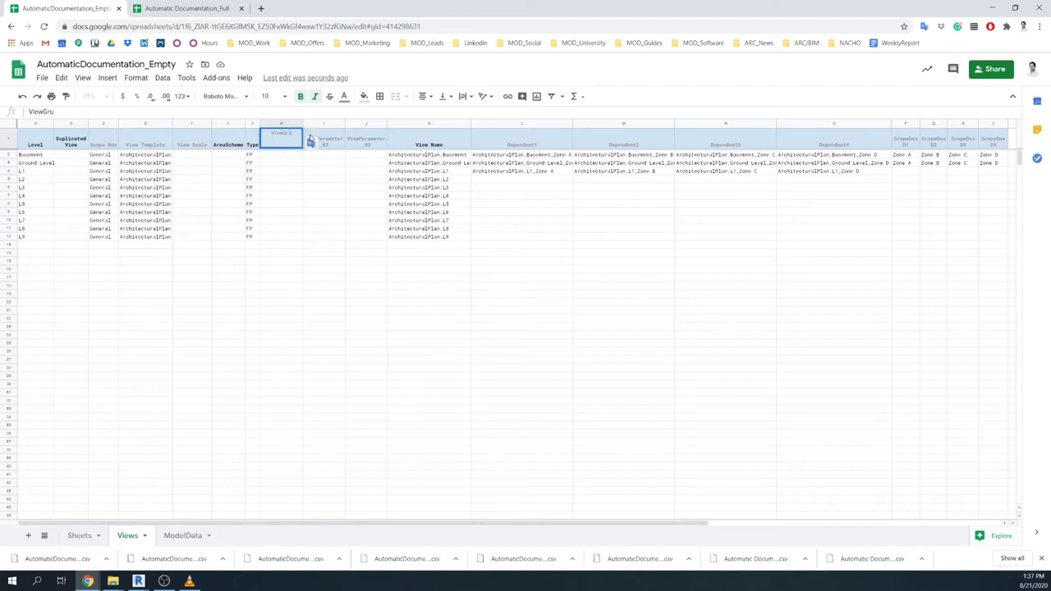
pyautogui.write('oup')
pyautogui.click(322, 253)
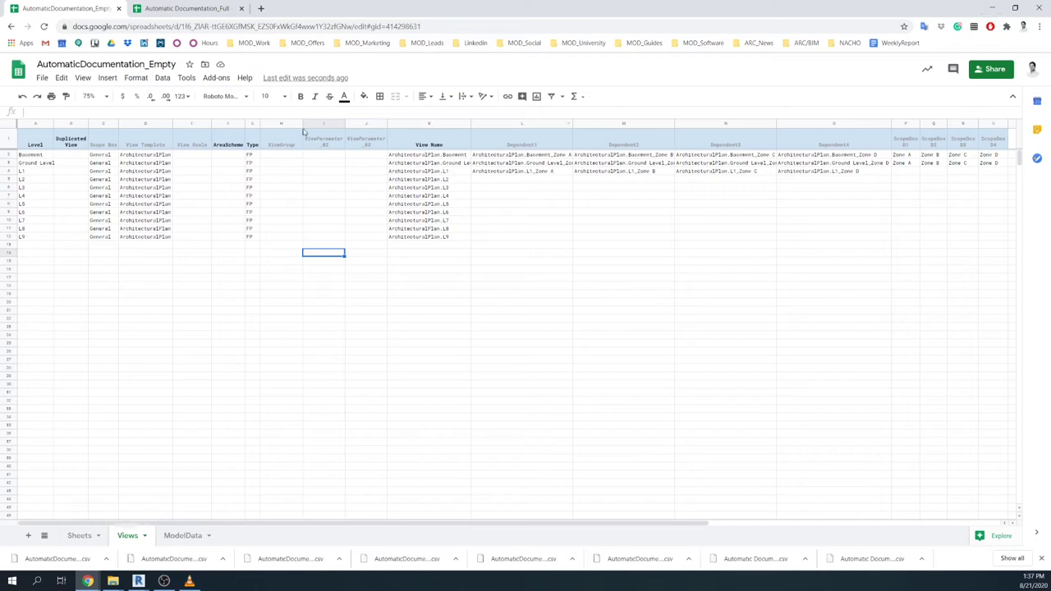
# - Switch to Revit to examine how the Project Browser organises views by ViewGroup, and return to the AutomaticDocumentation_Empty spreadsheet
pyautogui.click(993, 9)
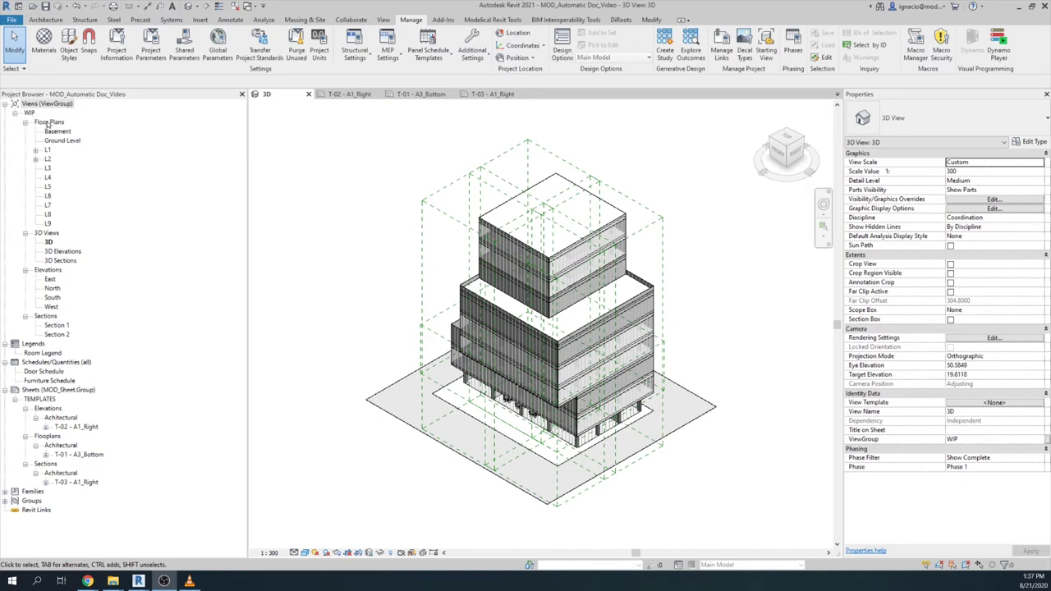
pyautogui.click(1018, 7)
pyautogui.moveTo(88, 581)
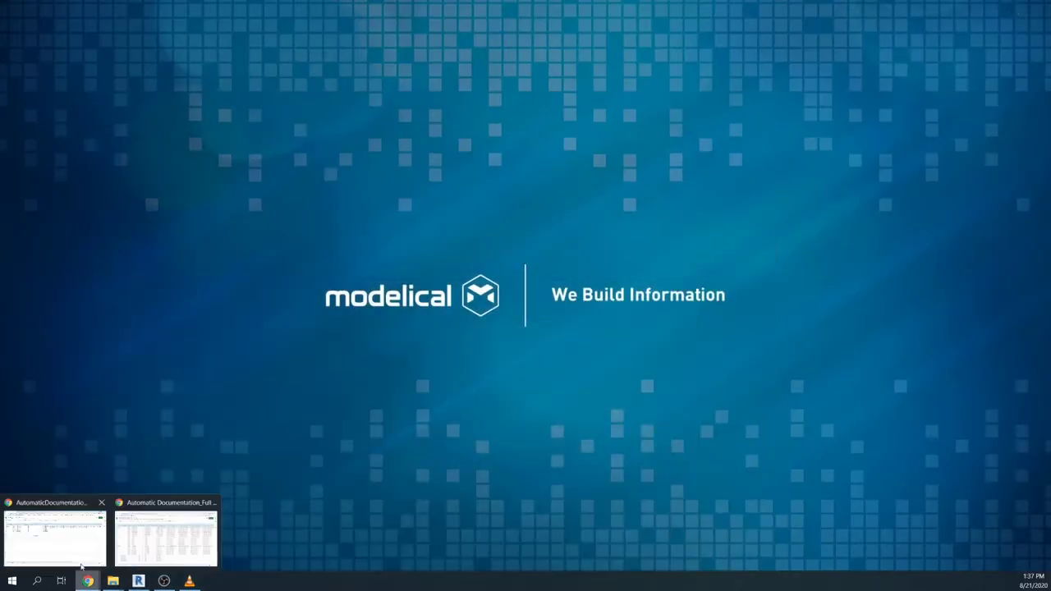
pyautogui.click(76, 539)
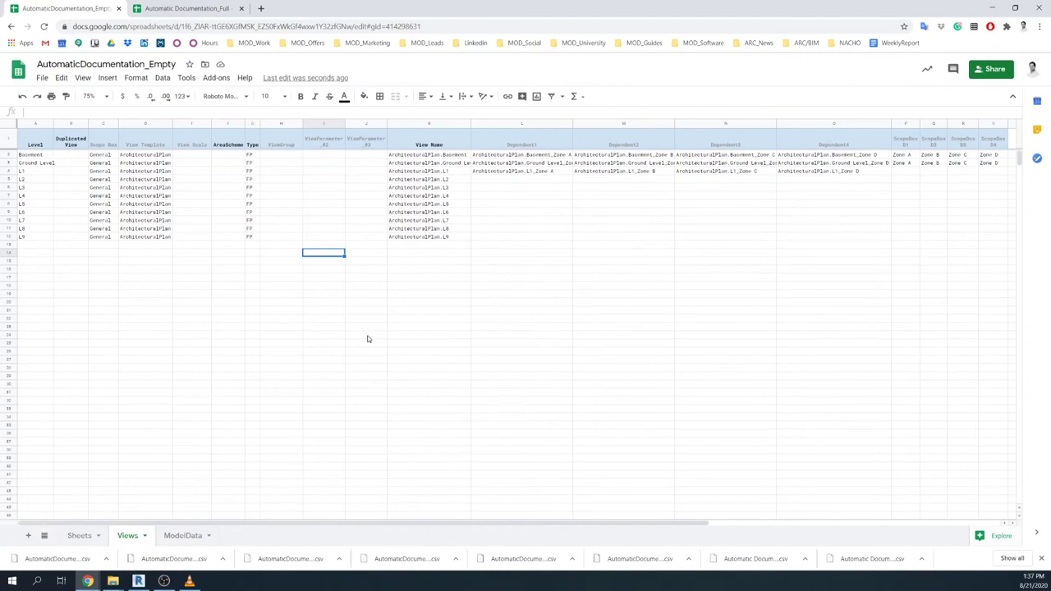
# - Copy the Basement row's View Template value, ArchitecturalPlan, into its ViewGroup cell and widen the ViewGroup column to fit
pyautogui.click(286, 156)
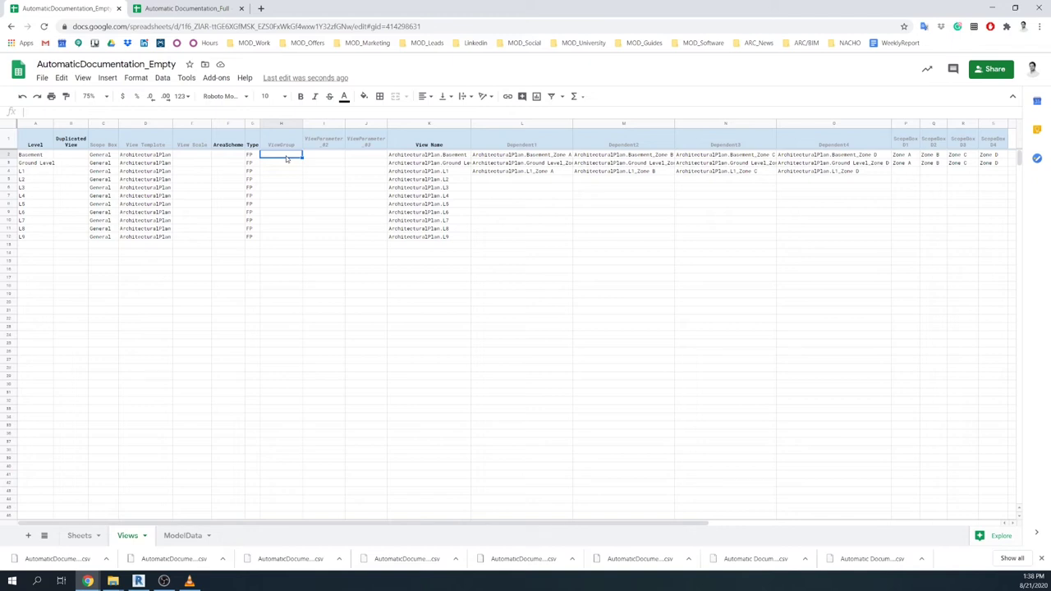
pyautogui.click(154, 157)
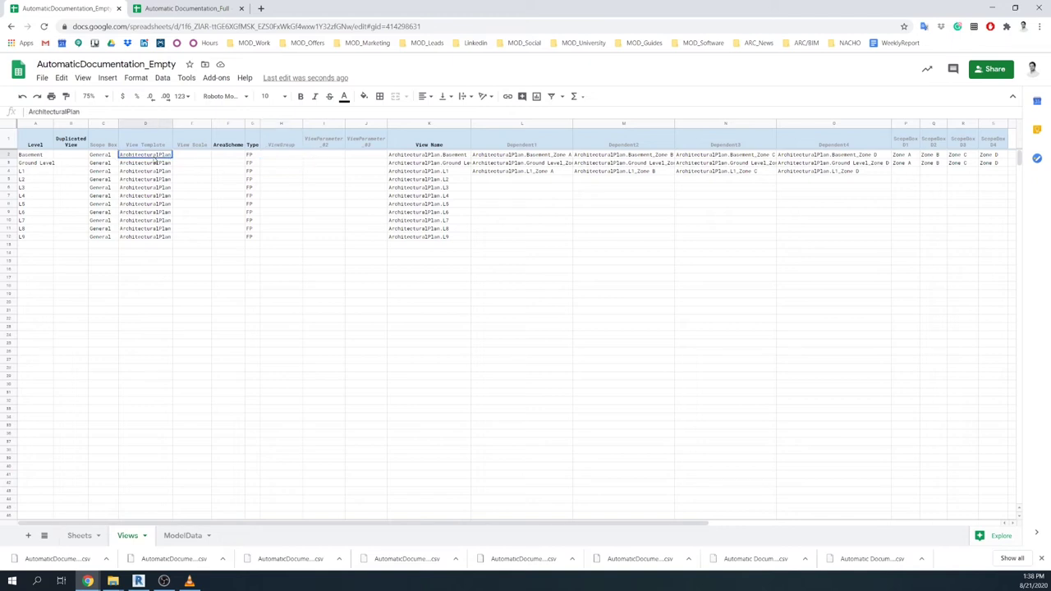
pyautogui.doubleClick(155, 157)
pyautogui.moveTo(172, 156); pyautogui.dragTo(92, 156)
pyautogui.click(275, 156)
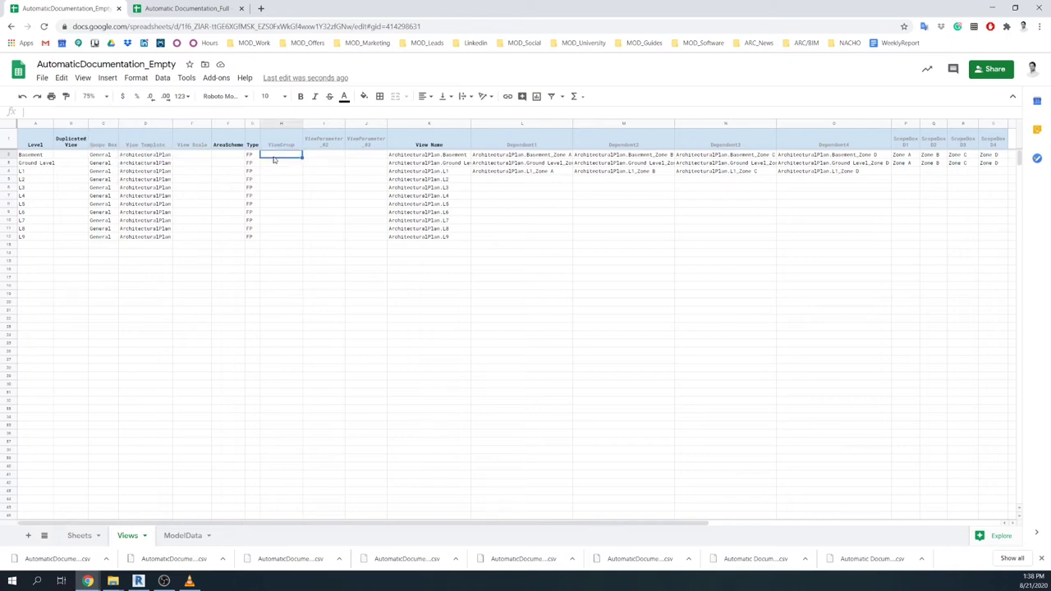
pyautogui.hotkey('ctrl', 'v')
pyautogui.click(292, 205)
pyautogui.moveTo(302, 123); pyautogui.dragTo(317, 123)
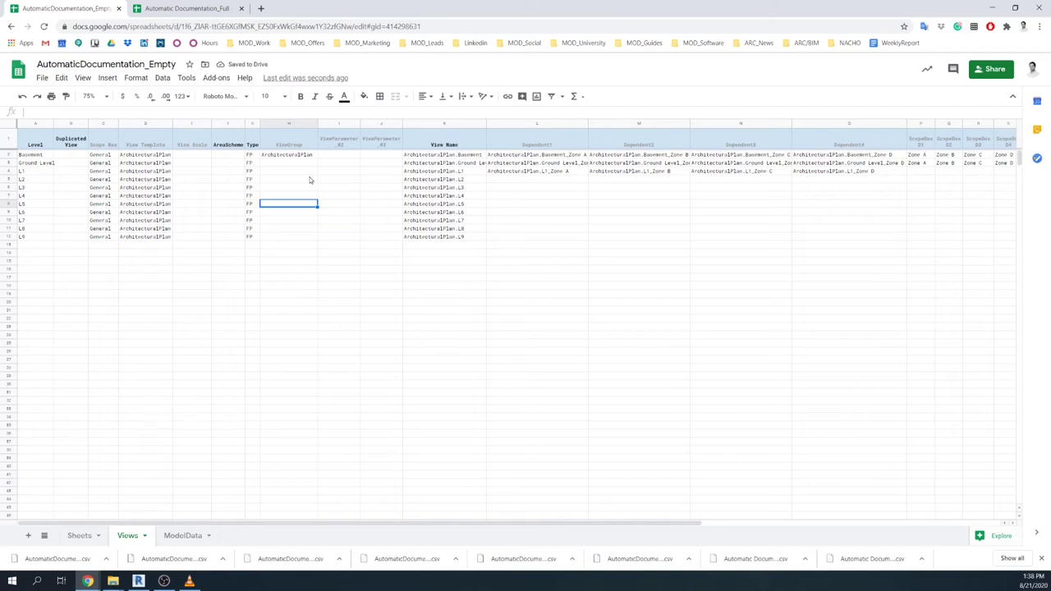
# - Fill the ViewGroup value ArchitecturalPlan down from the Basement row through the L9 row
pyautogui.click(302, 155)
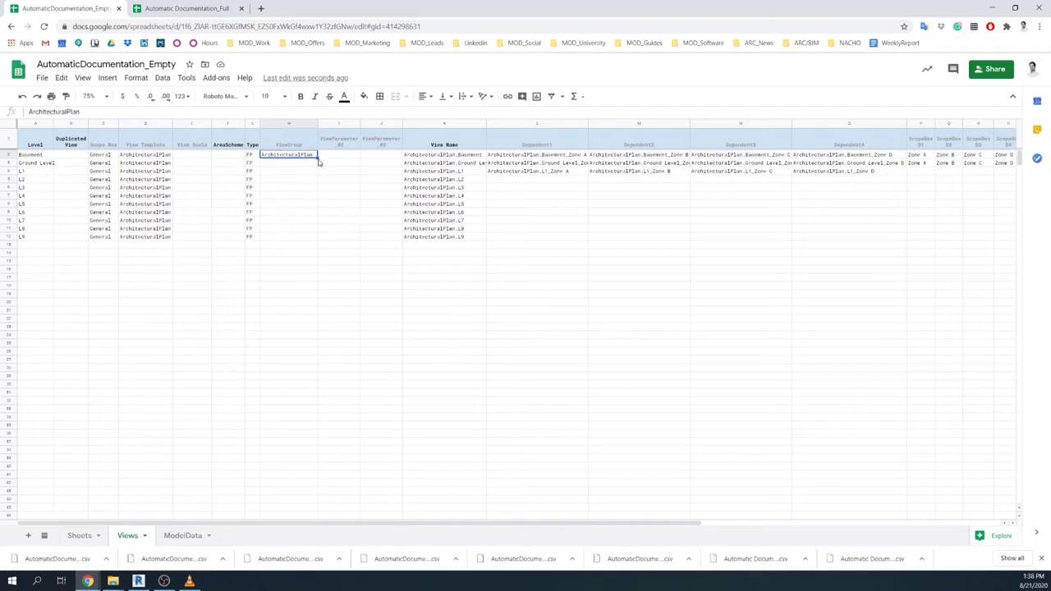
pyautogui.moveTo(317, 157); pyautogui.dragTo(318, 238)
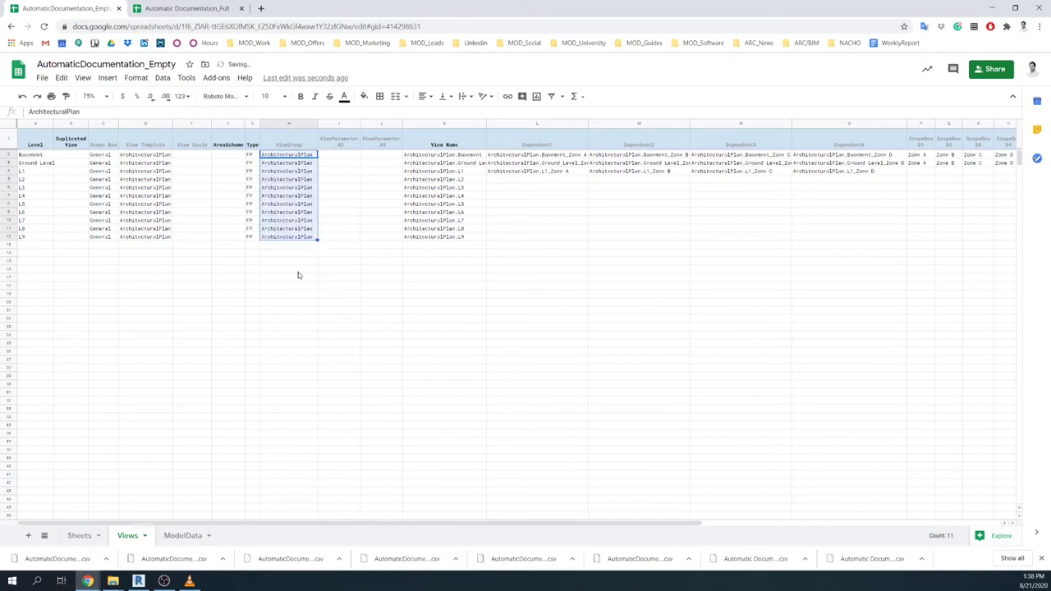
pyautogui.click(296, 245)
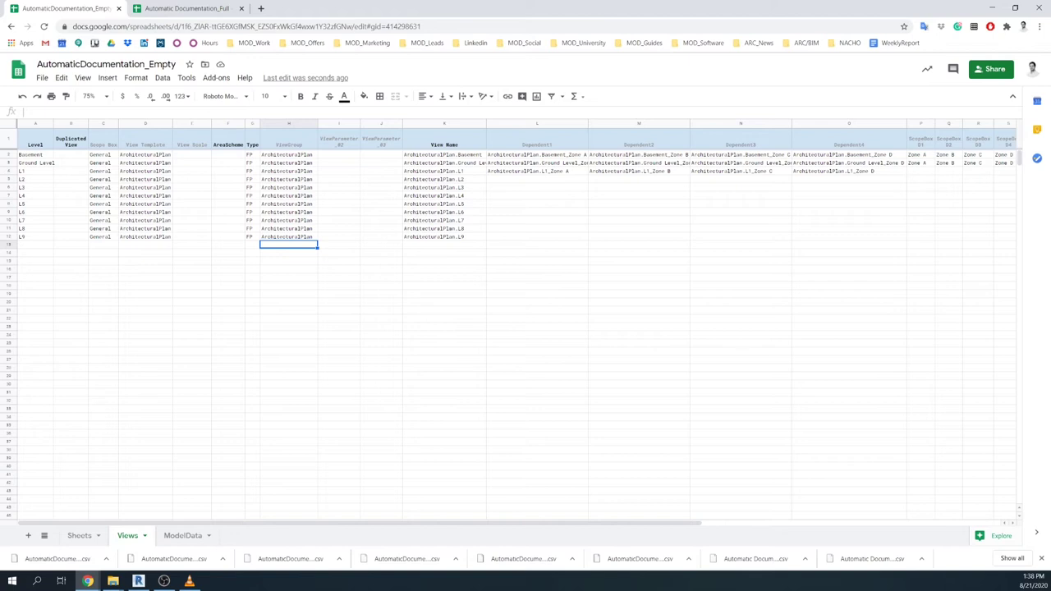
pyautogui.hotkey('alt', 'Tab')
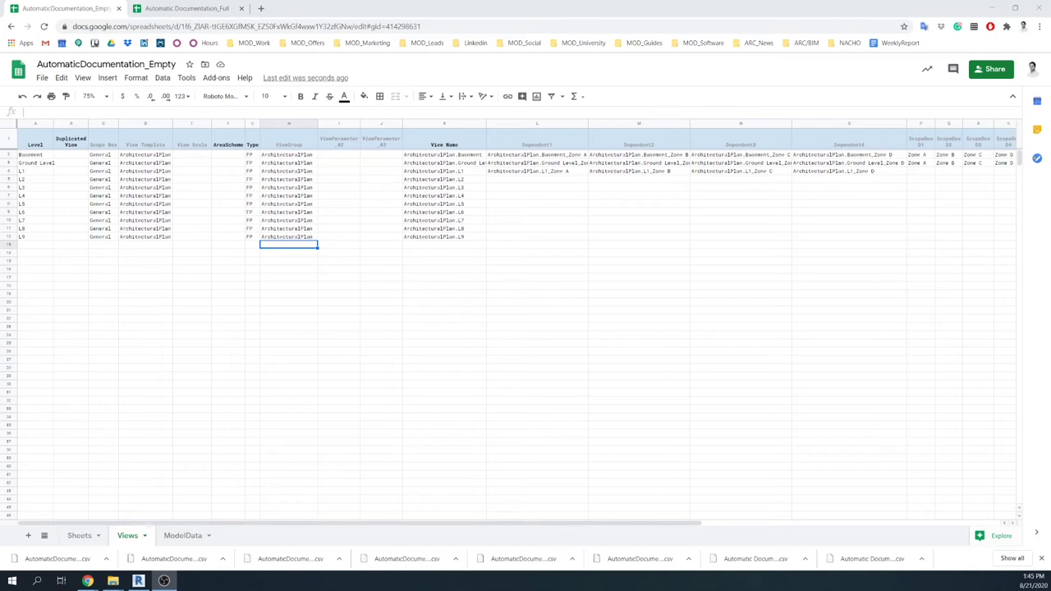
# - In the row below L9, set Level to DUP and Duplicated View to Elevation||East
pyautogui.click(47, 247)
pyautogui.doubleClick(46, 245)
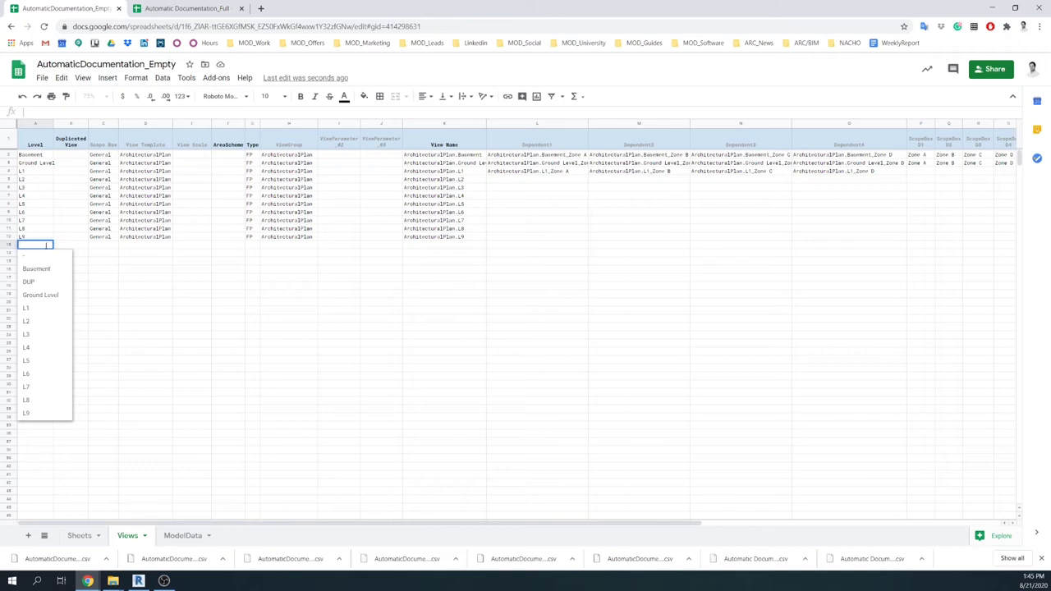
pyautogui.click(33, 282)
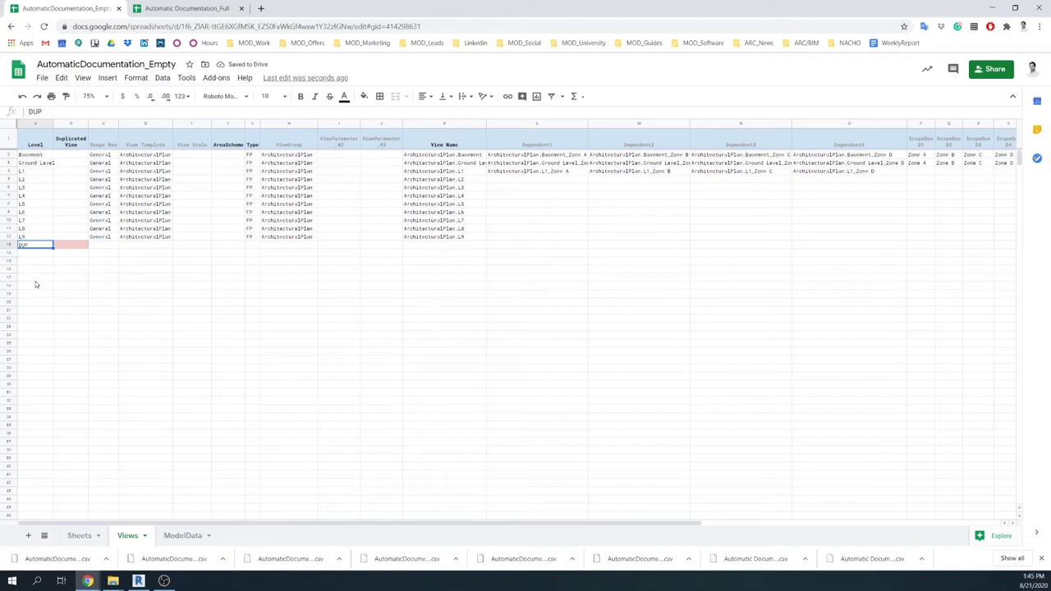
pyautogui.doubleClick(80, 245)
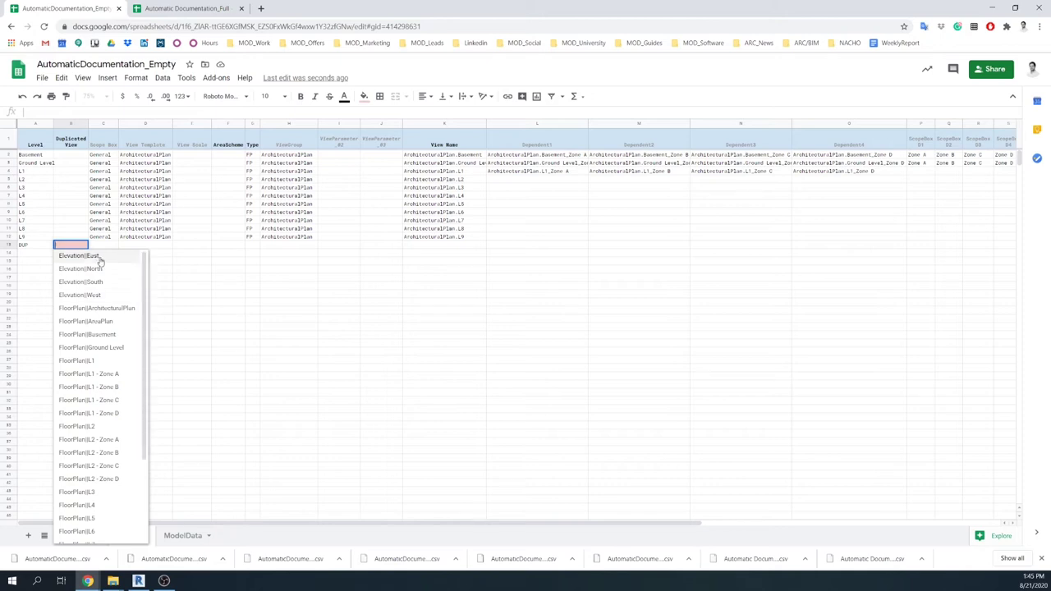
pyautogui.click(99, 257)
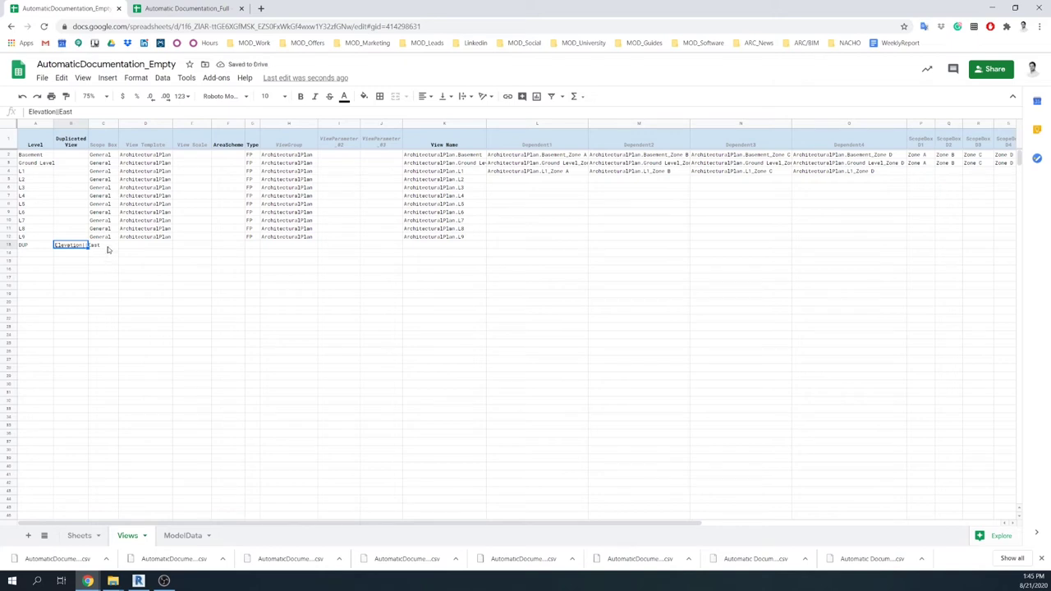
# - Set the DUP row's View Scale to 250 and its Type to EL
pyautogui.click(196, 244)
pyautogui.write('250')
pyautogui.press('Tab')
pyautogui.doubleClick(251, 244)
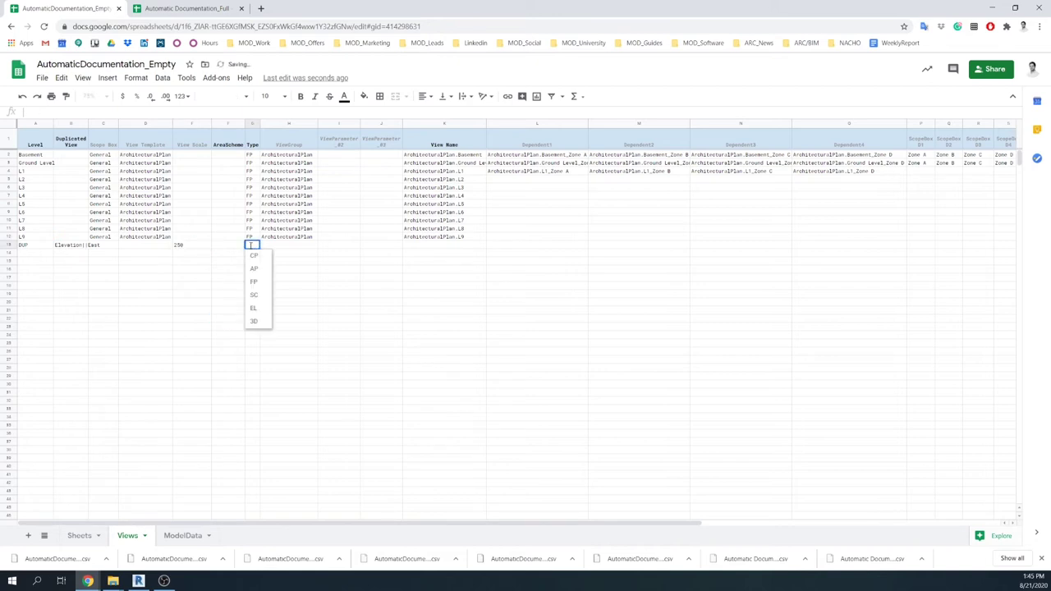
pyautogui.click(253, 308)
# - Enter Views as the DUP row's ViewGroup and East Elevation as its View Name
pyautogui.click(289, 247)
pyautogui.doubleClick(289, 247)
pyautogui.write('Views')
pyautogui.click(331, 271)
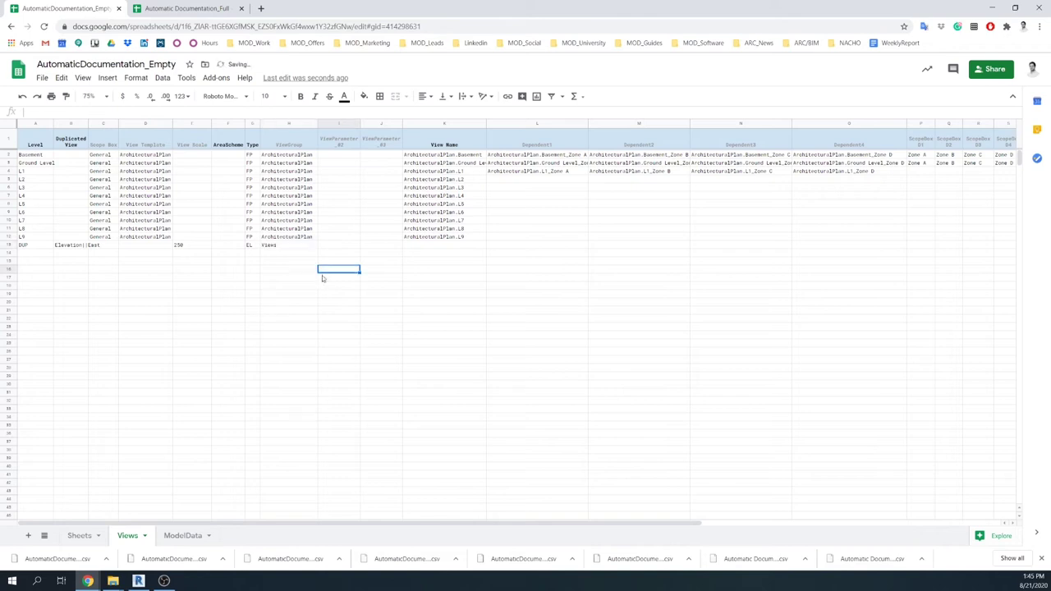
pyautogui.doubleClick(435, 244)
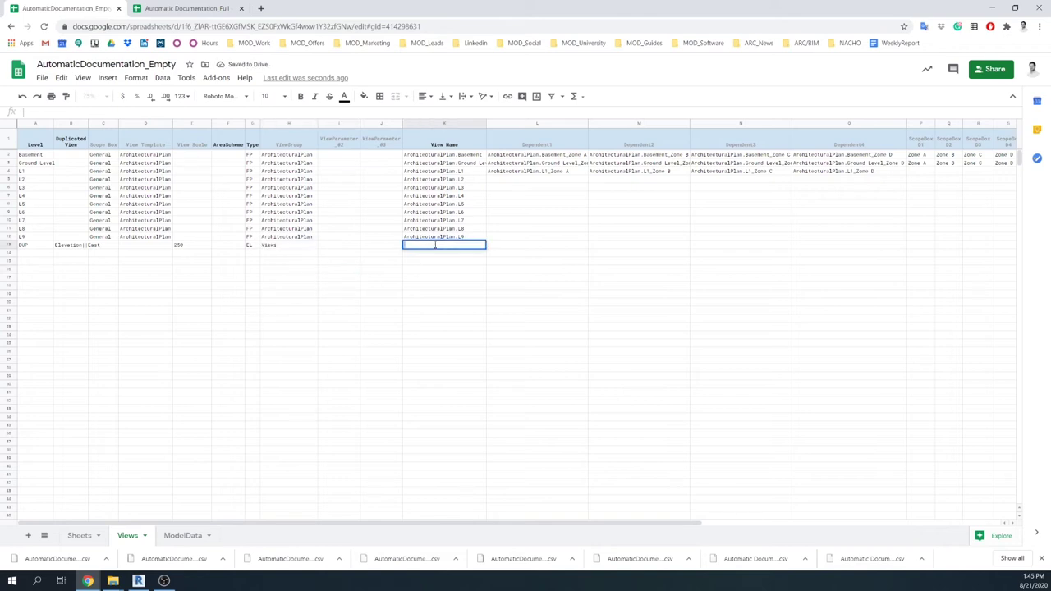
pyautogui.write('East Elevation')
pyautogui.click(445, 286)
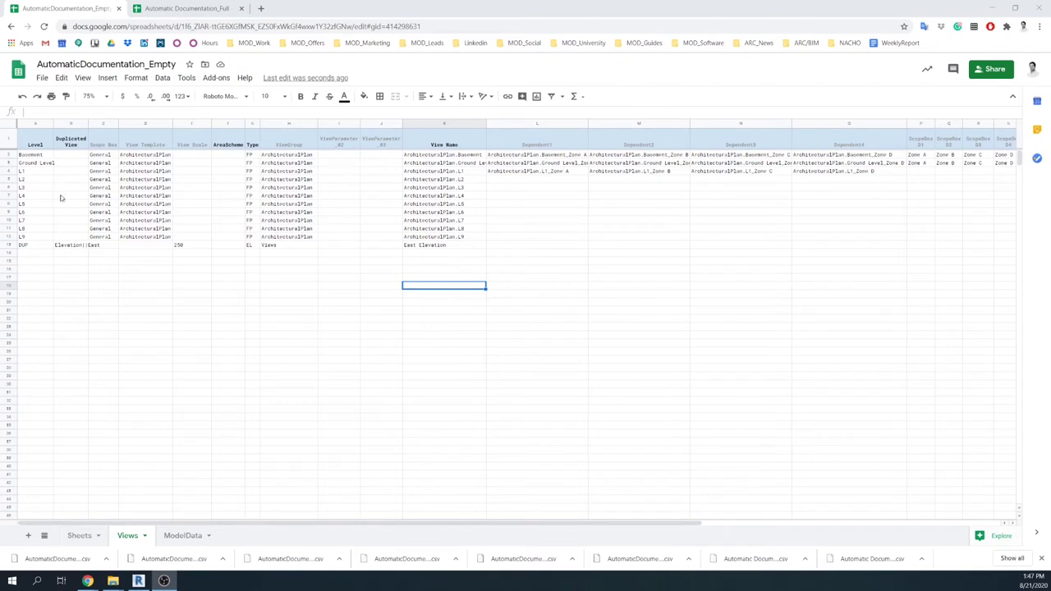
# - Copy all view rows from the Automatic Documentation_Full spreadsheet and paste them into AutomaticDocumentation_Empty's Views sheet, starting at the Basement row
pyautogui.click(189, 10)
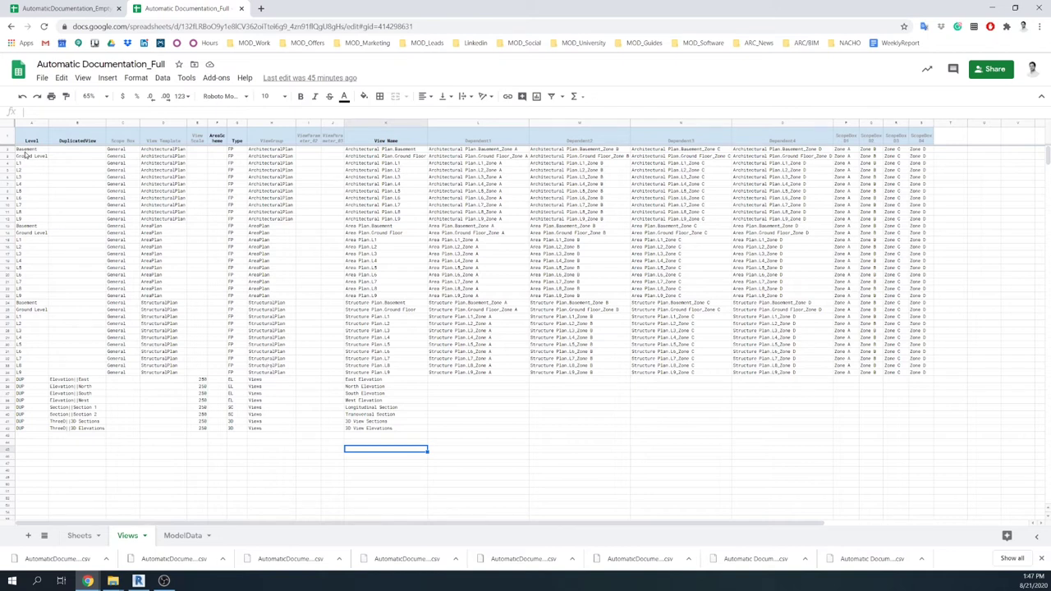
pyautogui.moveTo(28, 154); pyautogui.dragTo(918, 432)
pyautogui.hotkey('ctrl', 'c')
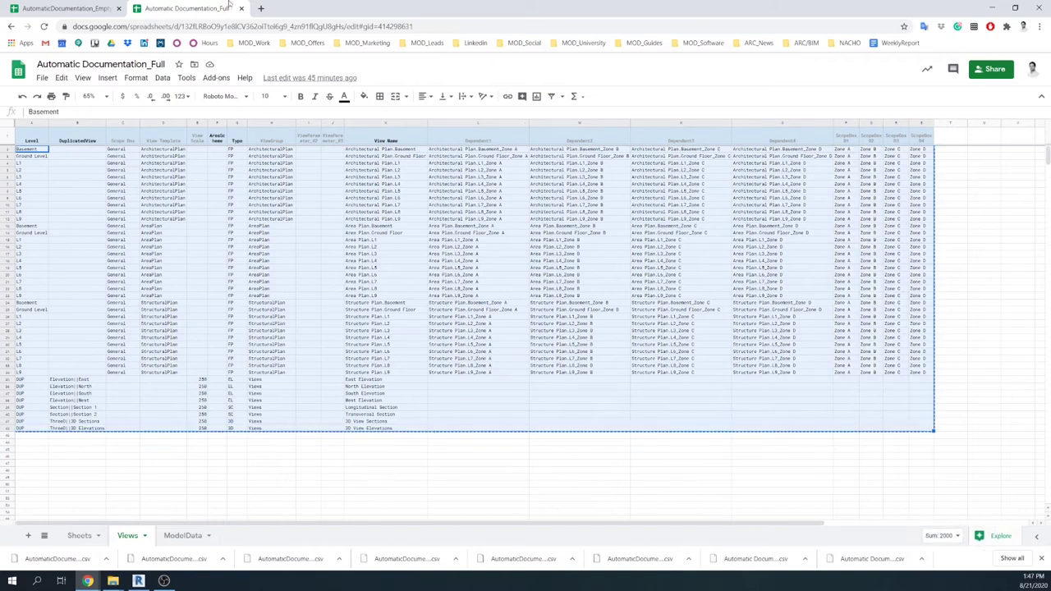
pyautogui.click(82, 8)
pyautogui.click(49, 154)
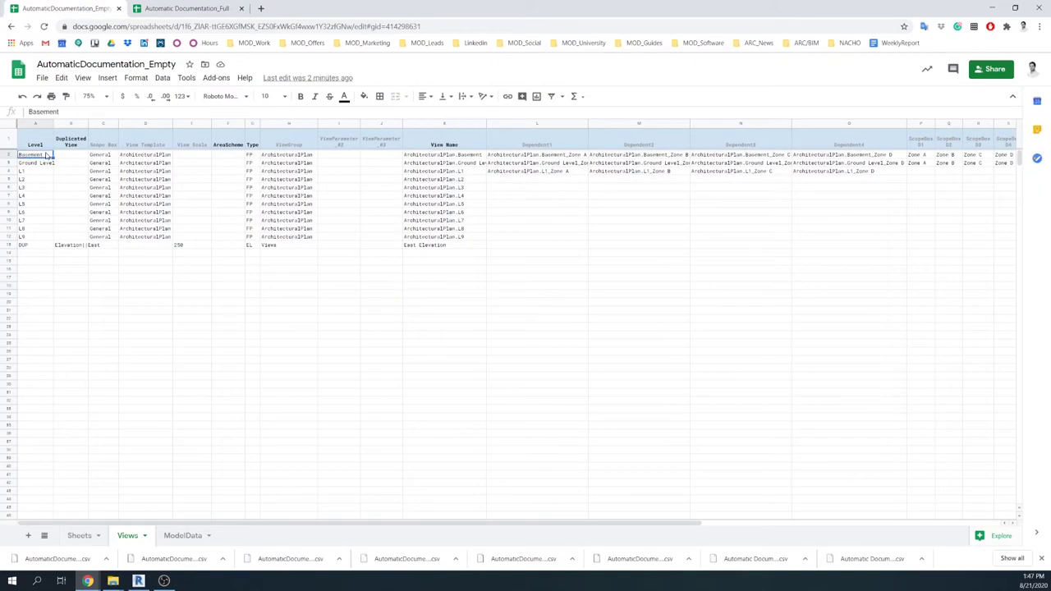
pyautogui.hotkey('ctrl', 'v')
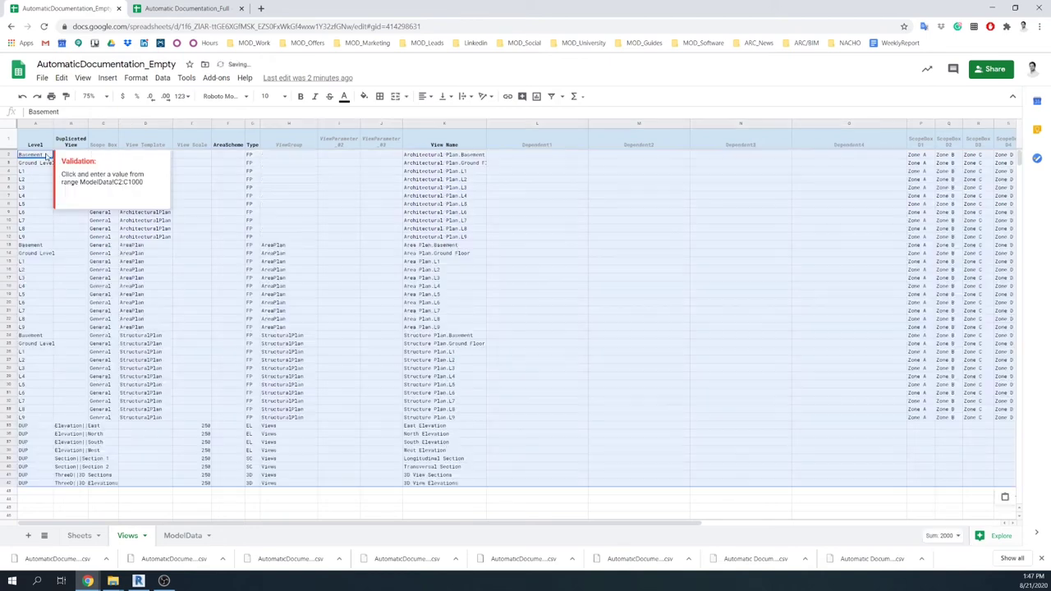
pyautogui.click(227, 245)
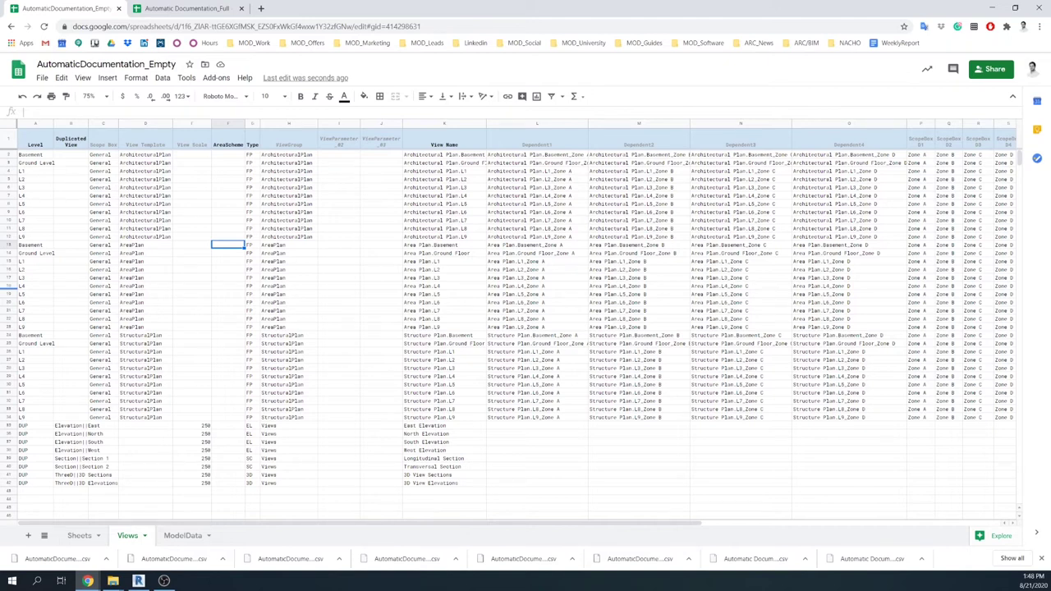
pyautogui.click(164, 580)
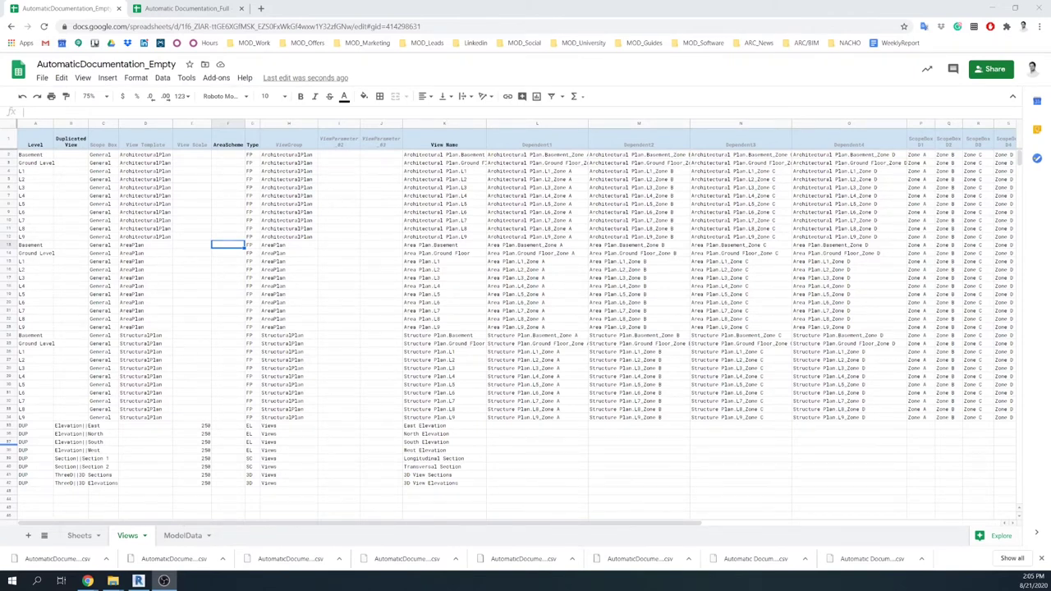
# - Insert a column right after ViewParameter_03, copy that header into it and rename it ViewParameter_04
pyautogui.click(376, 123)
pyautogui.rightClick(376, 124)
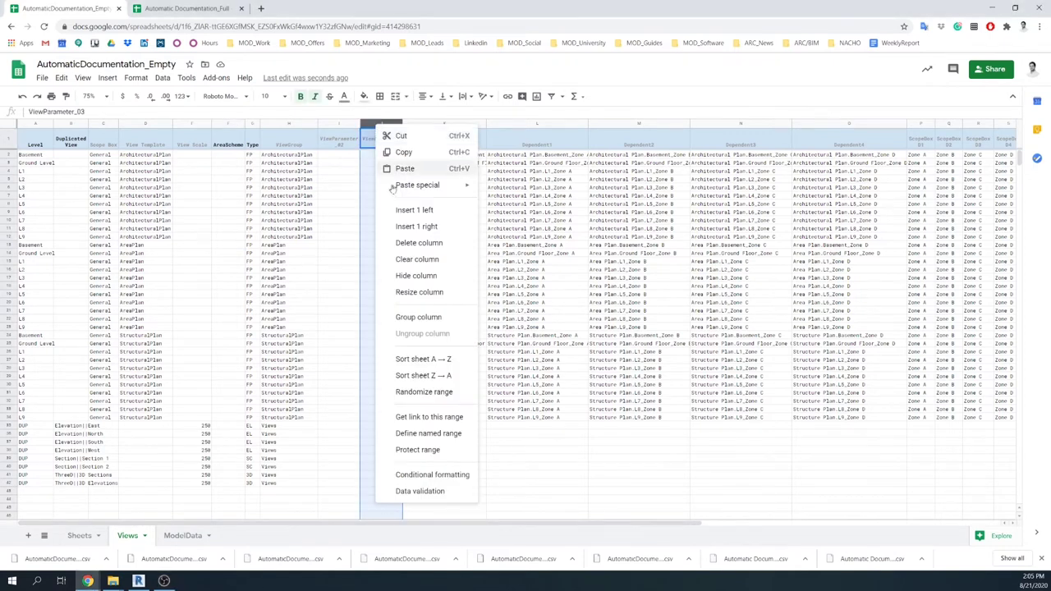
pyautogui.click(406, 227)
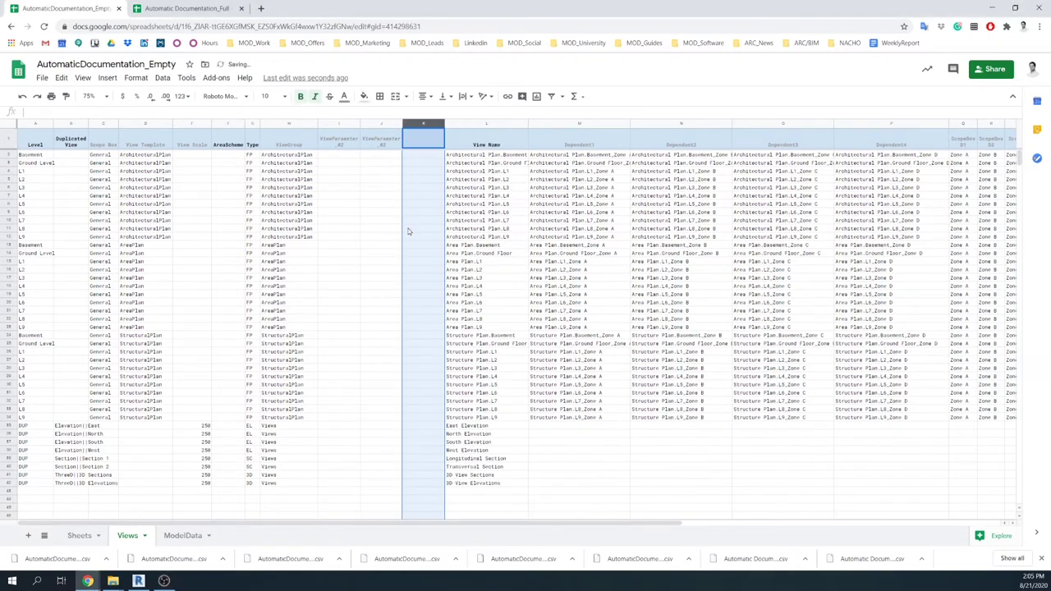
pyautogui.click(391, 140)
pyautogui.hotkey('ctrl', 'c')
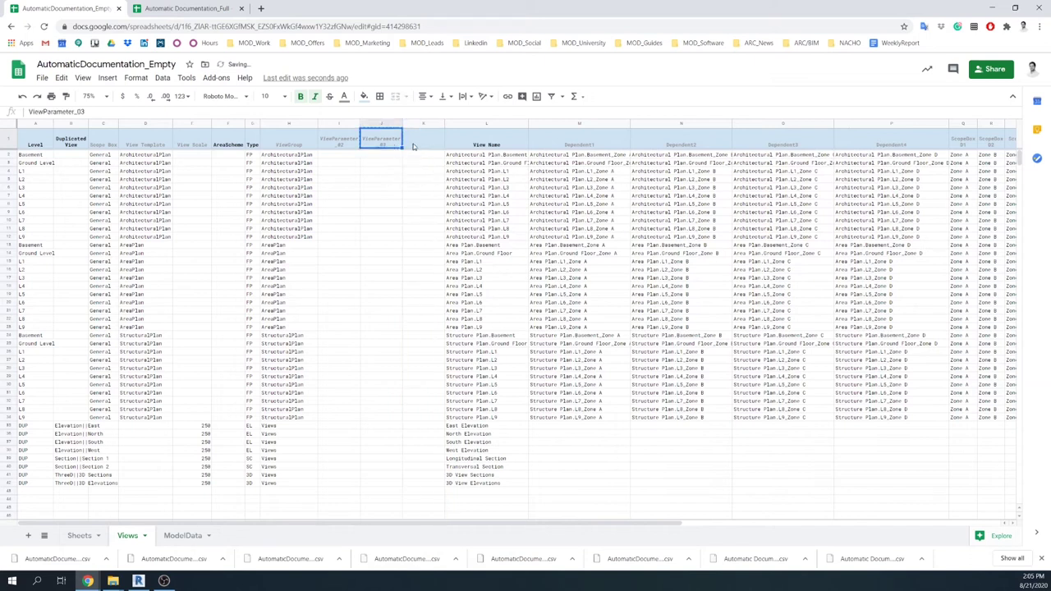
pyautogui.click(414, 143)
pyautogui.hotkey('ctrl', 'v')
pyautogui.press('BackSpace')
pyautogui.write('4')
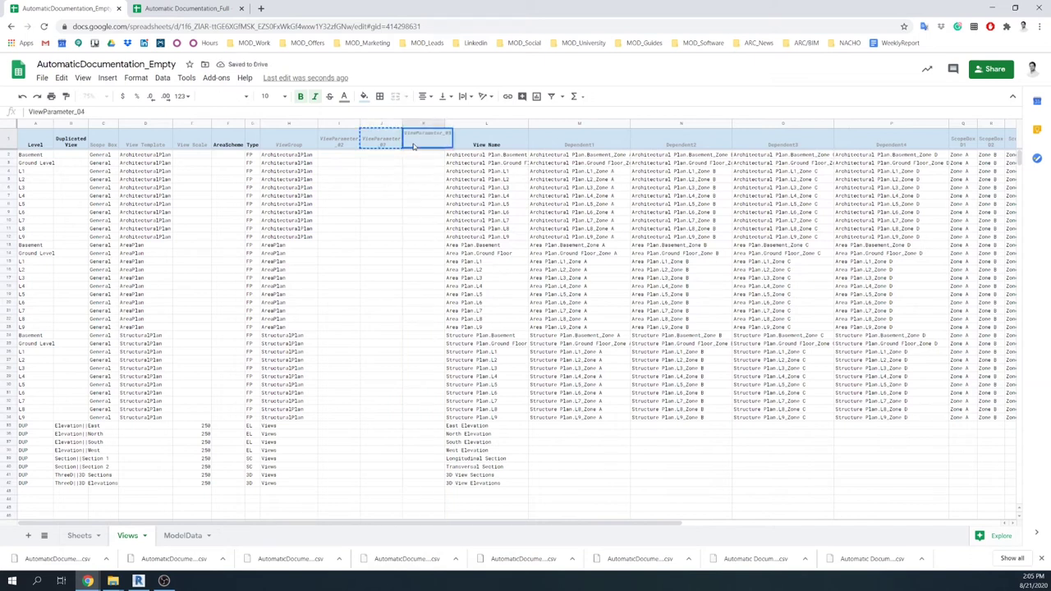
pyautogui.click(416, 188)
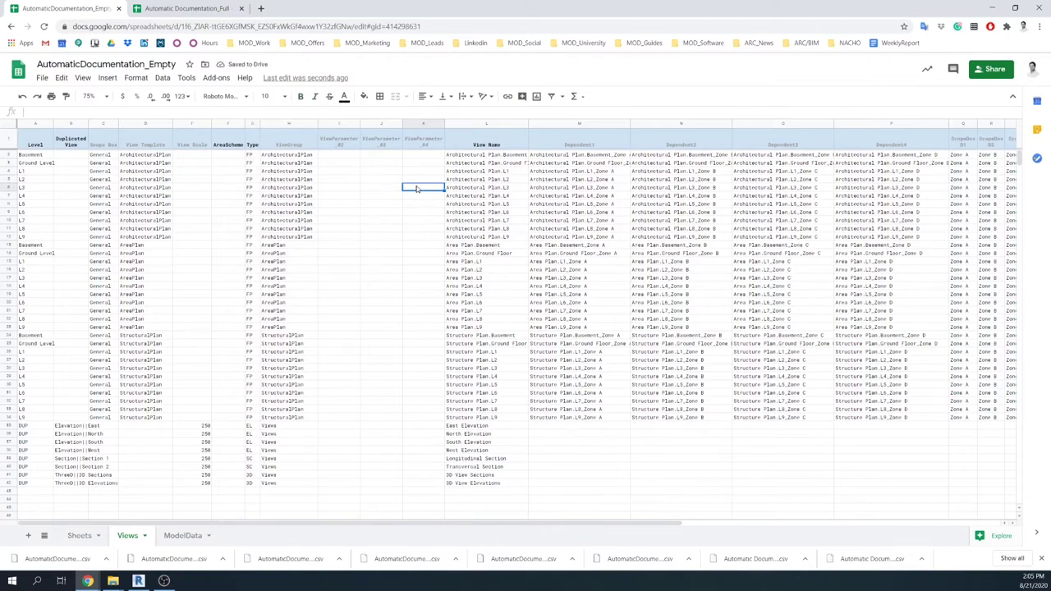
# - Delete the ViewParameter_02, ViewParameter_03 and ViewParameter_04 columns from the Views sheet
pyautogui.moveTo(329, 124); pyautogui.dragTo(408, 124)
pyautogui.rightClick(408, 123)
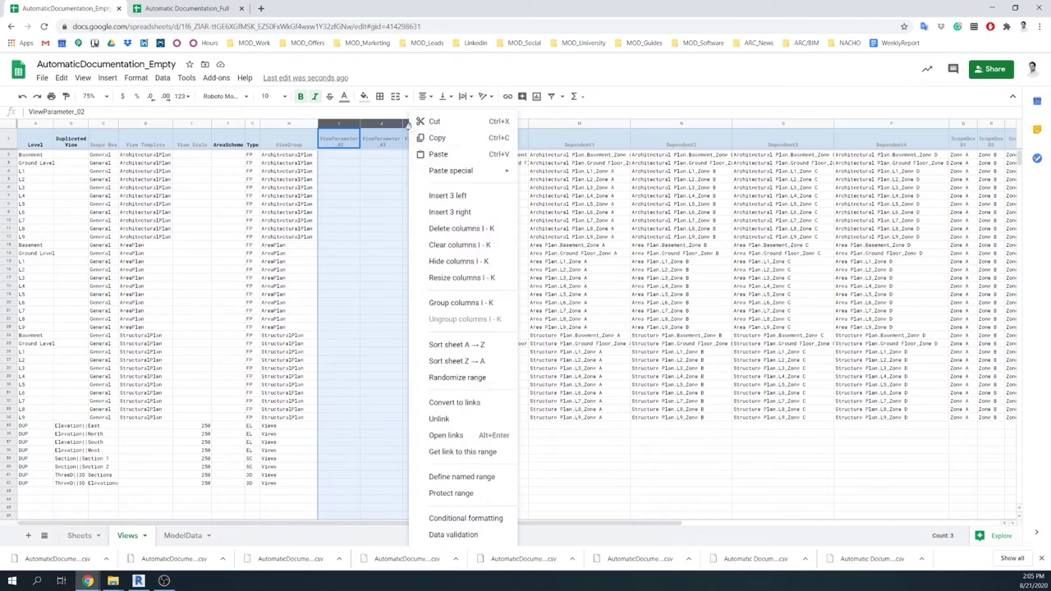
pyautogui.click(439, 229)
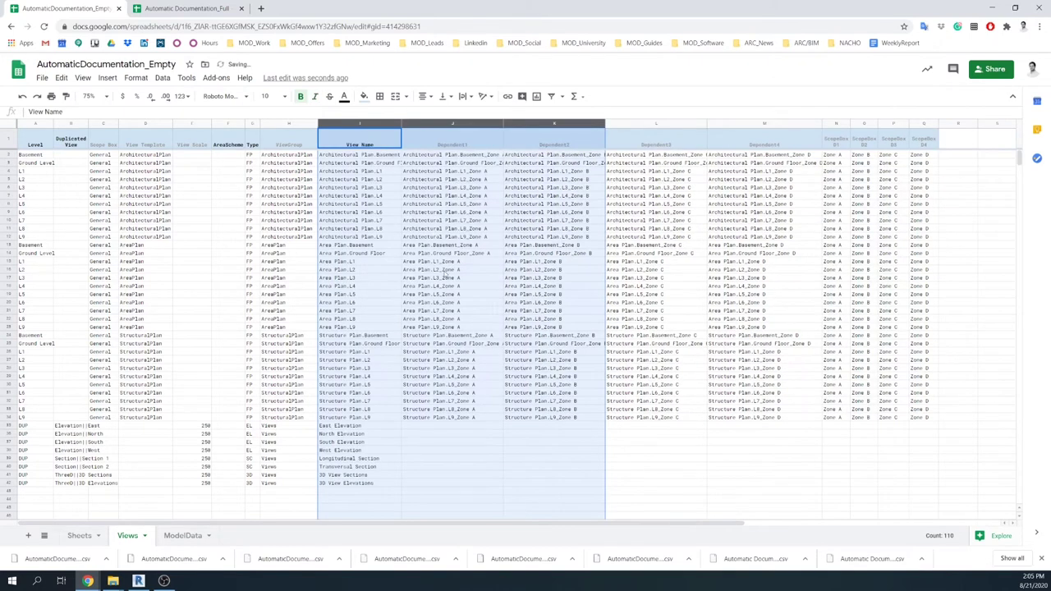
pyautogui.click(382, 477)
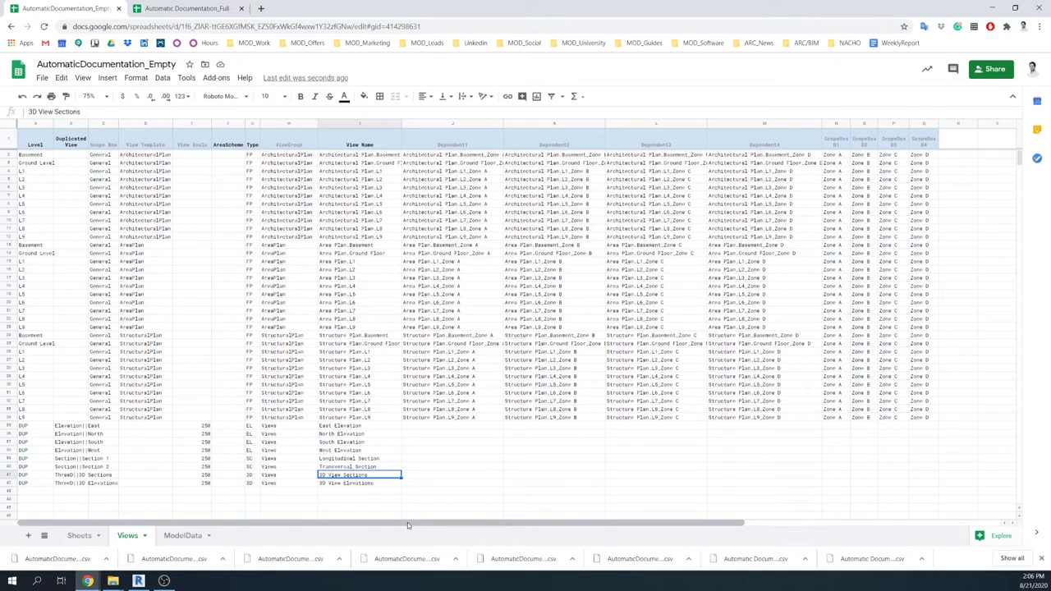
# - Insert a column right after Dependent4, copy that header into it and rename it Dependent5
pyautogui.click(744, 126)
pyautogui.rightClick(743, 125)
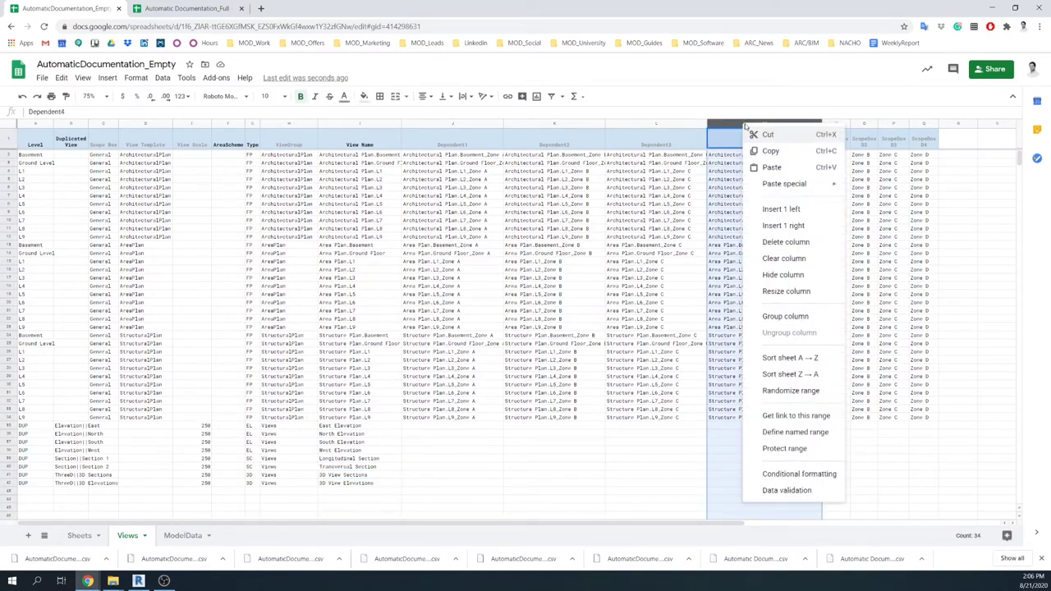
pyautogui.click(776, 226)
pyautogui.click(780, 145)
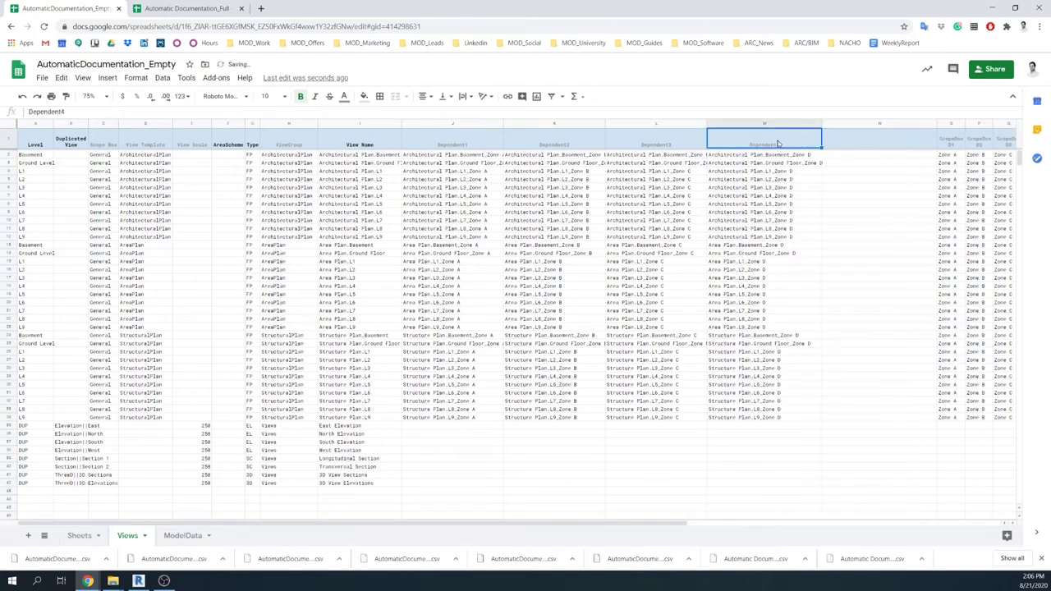
pyautogui.hotkey('ctrl', 'c')
pyautogui.click(869, 135)
pyautogui.hotkey('ctrl', 'v')
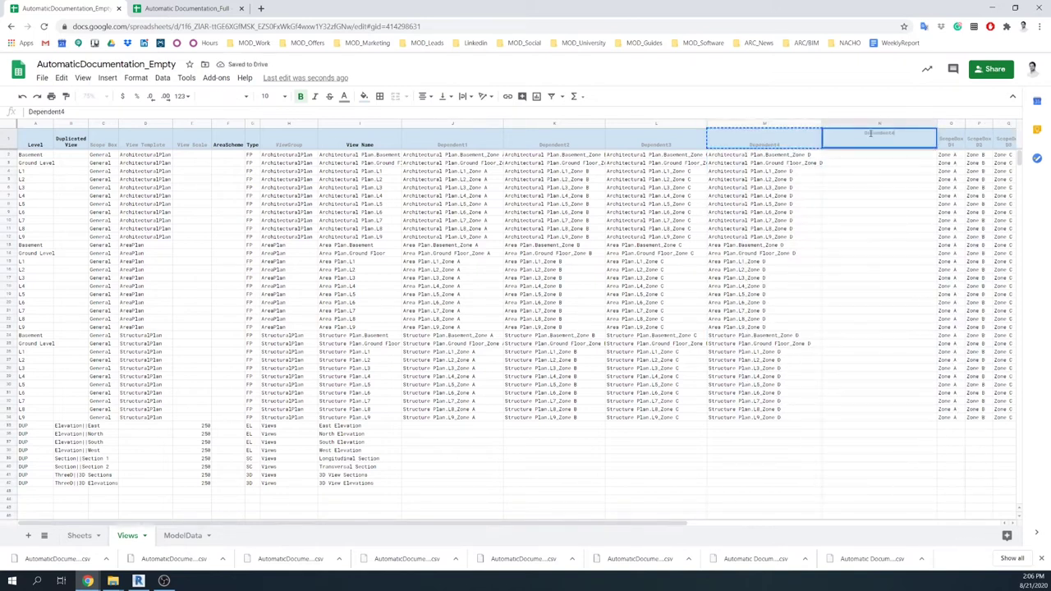
pyautogui.doubleClick(868, 134)
pyautogui.press('BackSpace')
pyautogui.write('5')
pyautogui.click(875, 157)
# - Insert a column right after ScopeBox D4, extend that header into it and rename it ScopeBox D5
pyautogui.moveTo(656, 525); pyautogui.dragTo(778, 528)
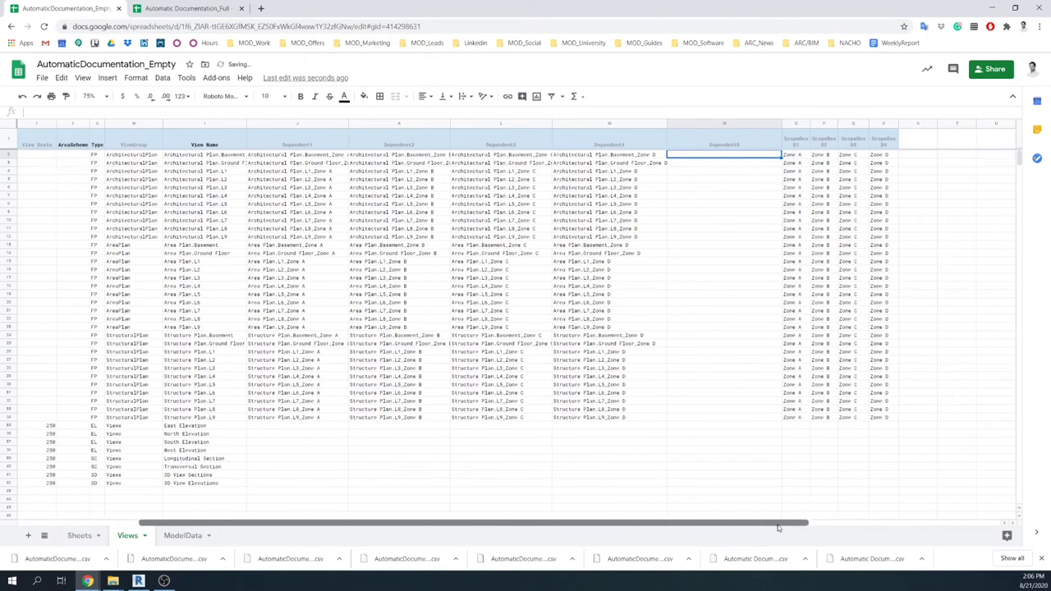
pyautogui.rightClick(877, 125)
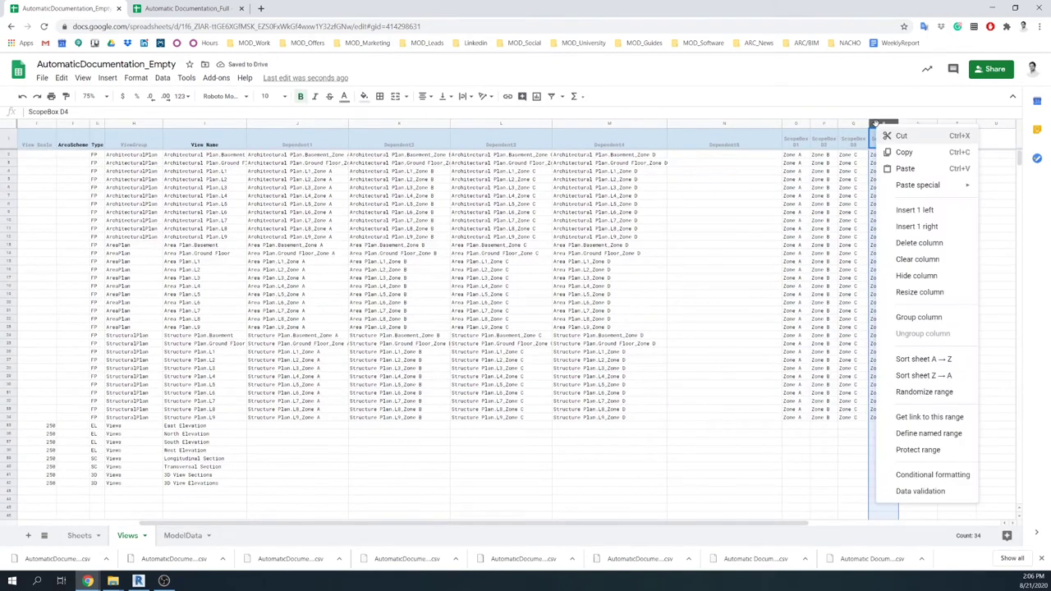
pyautogui.click(903, 229)
pyautogui.click(887, 139)
pyautogui.moveTo(897, 149); pyautogui.dragTo(921, 144)
pyautogui.doubleClick(921, 144)
pyautogui.press('BackSpace')
pyautogui.write('5')
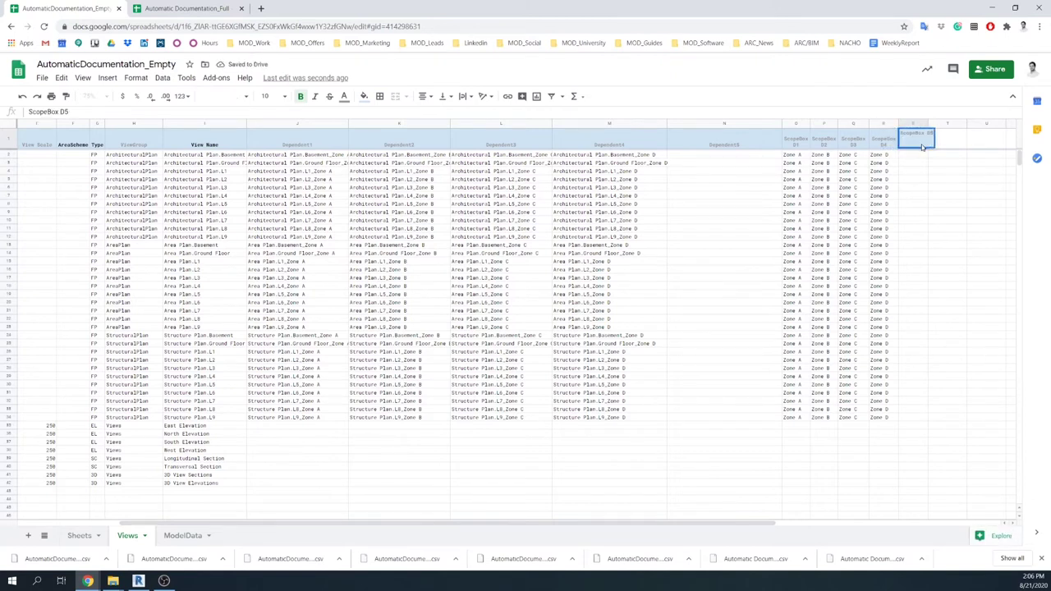
pyautogui.click(921, 164)
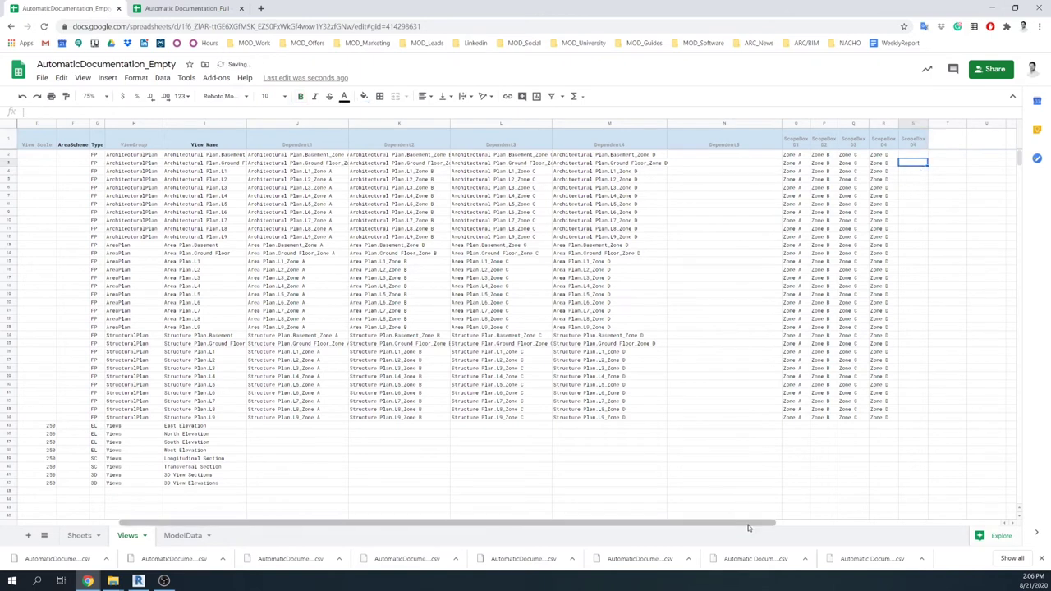
# - Enter ArchitecturalPlan.Basement_Zone E as the Dependent5 view of the first Basement row
pyautogui.moveTo(748, 524); pyautogui.dragTo(761, 527)
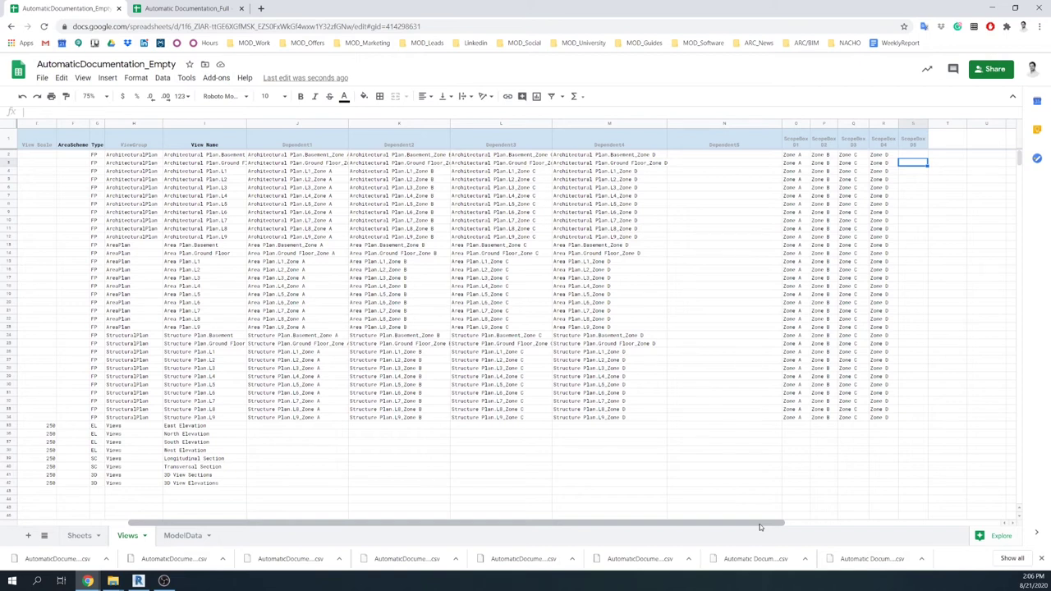
pyautogui.click(690, 155)
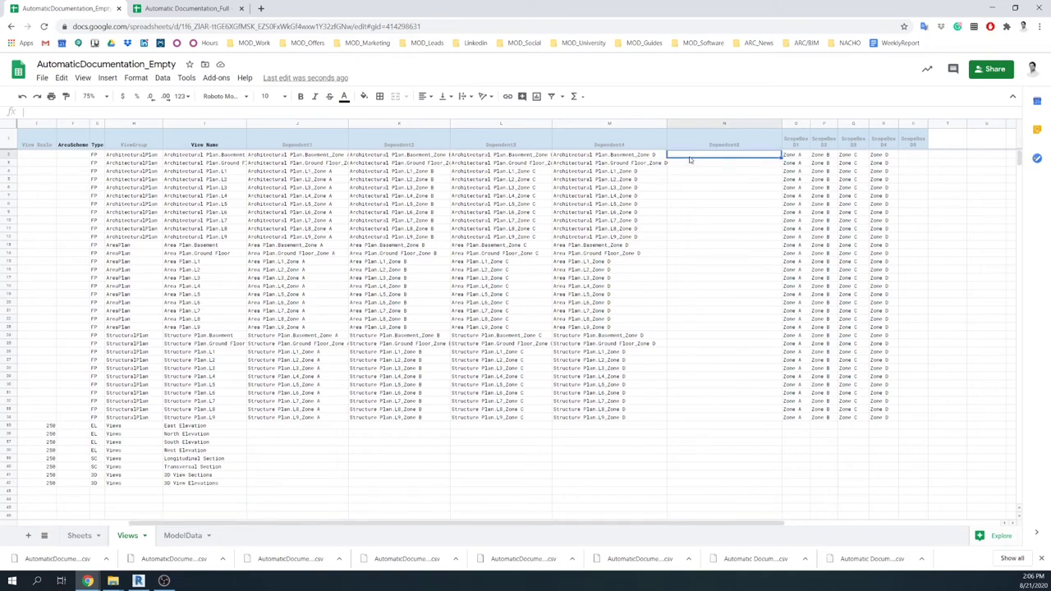
pyautogui.doubleClick(691, 158)
pyautogui.write('Architect')
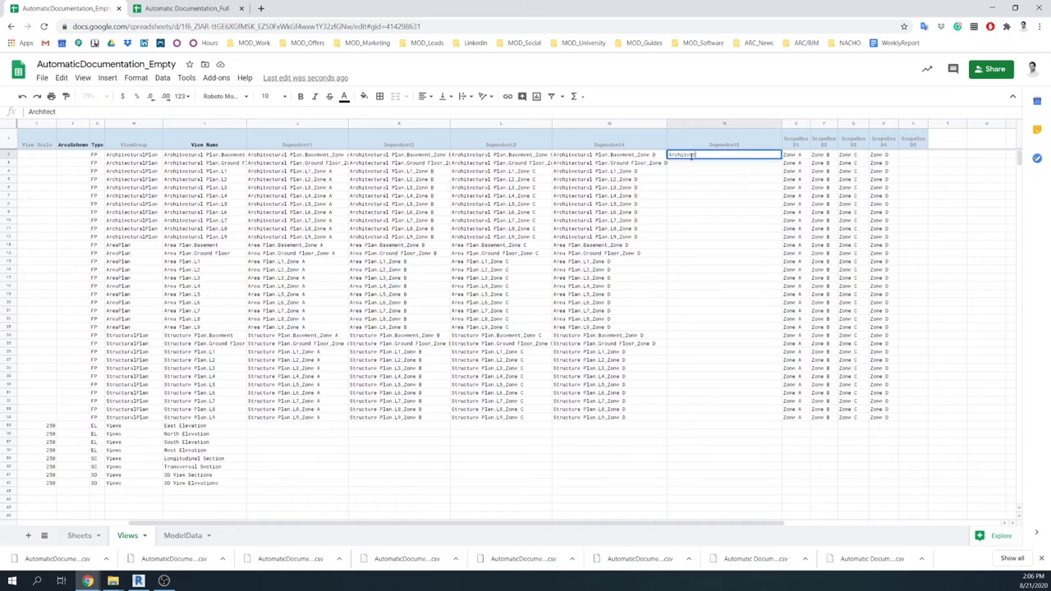
pyautogui.write('ural Plan.Basement_Zone E')
pyautogui.click(763, 201)
# - Enter Zone E as the first Basement row's ScopeBox D5 and check the cell's validation note
pyautogui.doubleClick(908, 154)
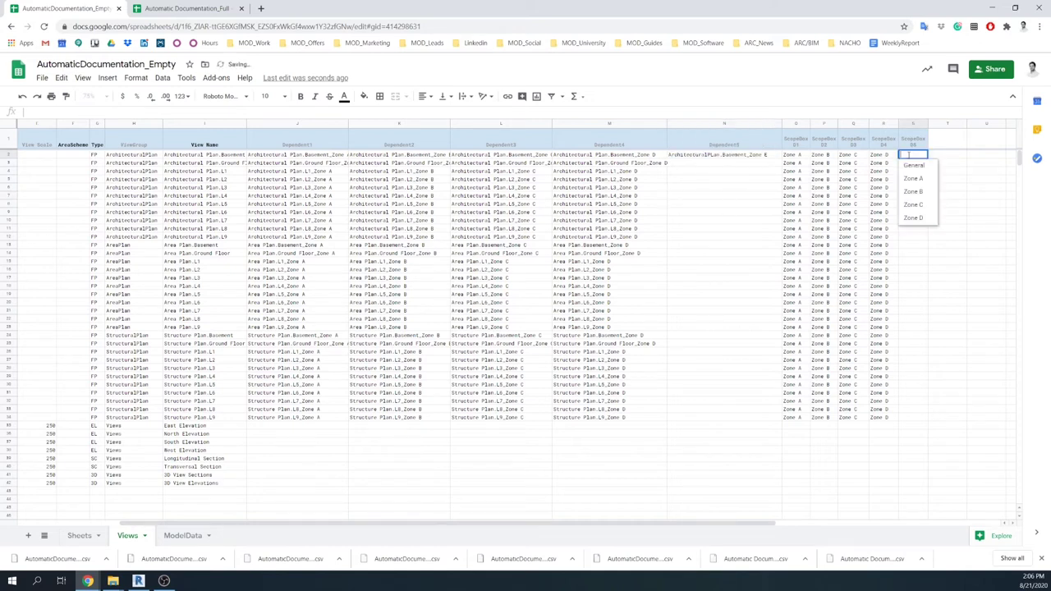
pyautogui.write('Zone')
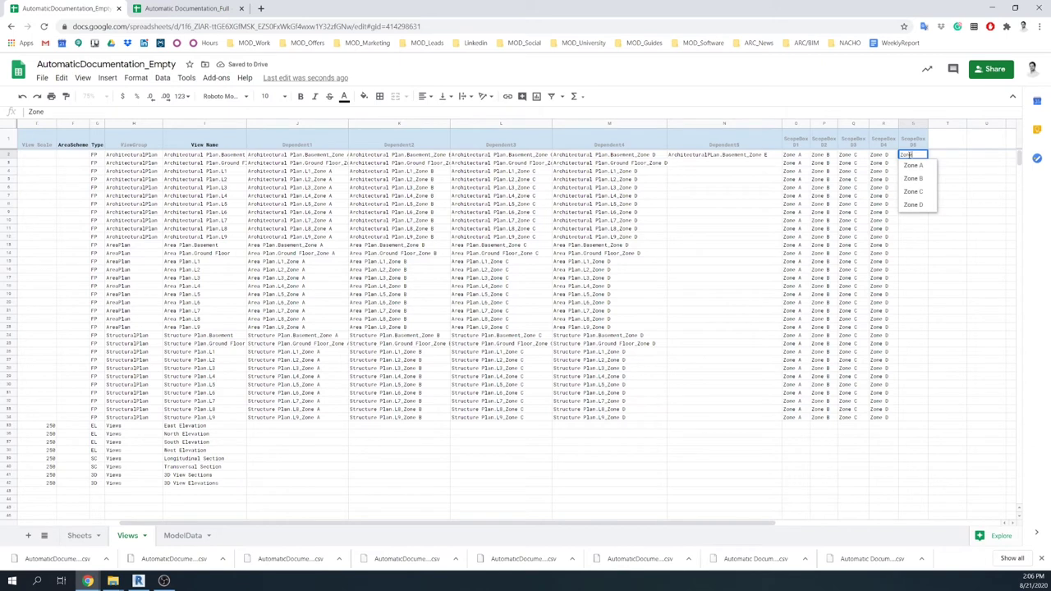
pyautogui.write(' E')
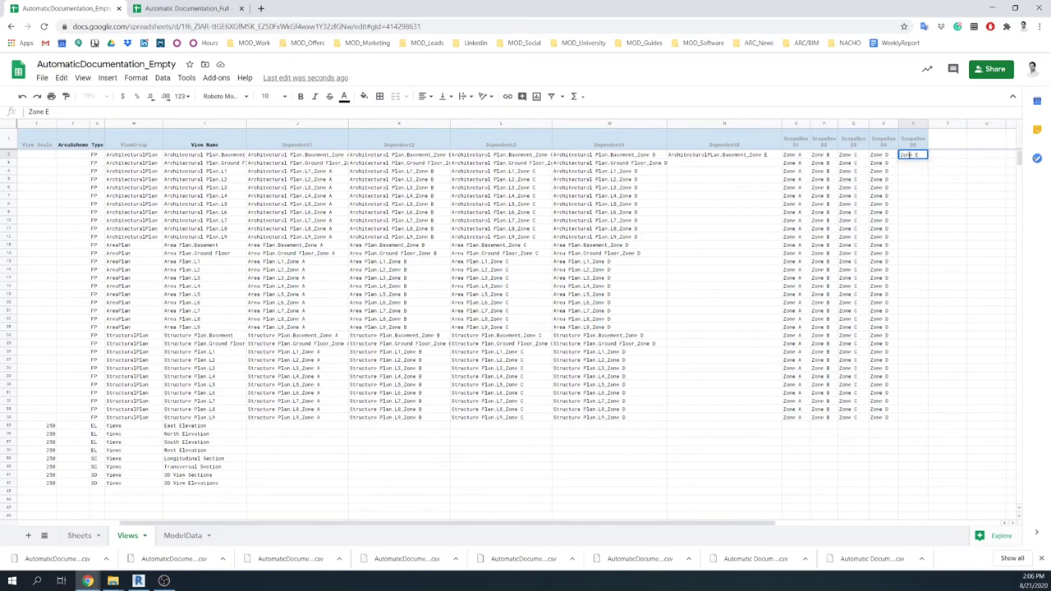
pyautogui.click(923, 180)
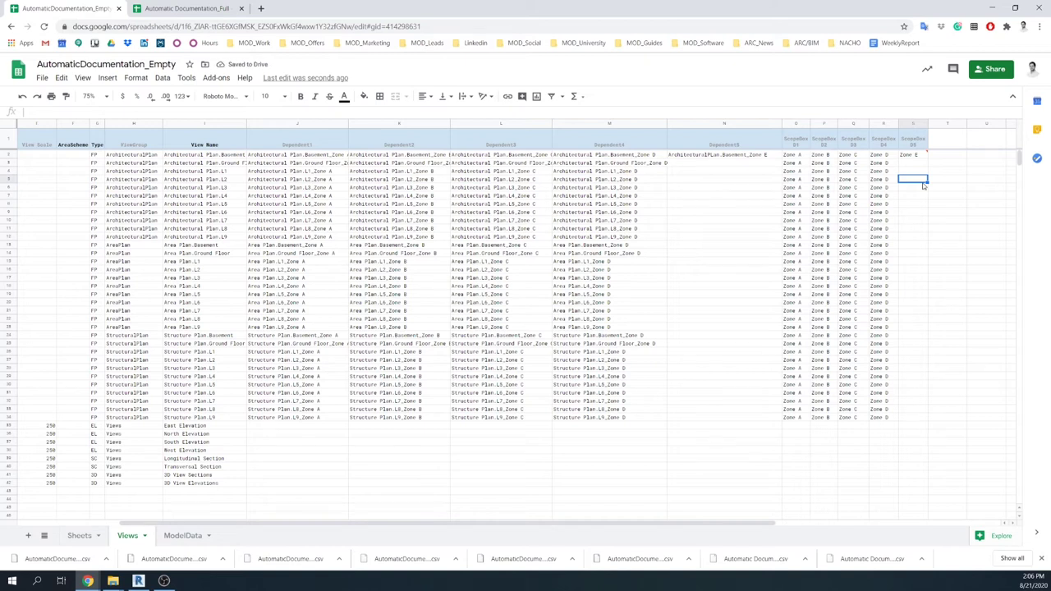
pyautogui.moveTo(923, 157)
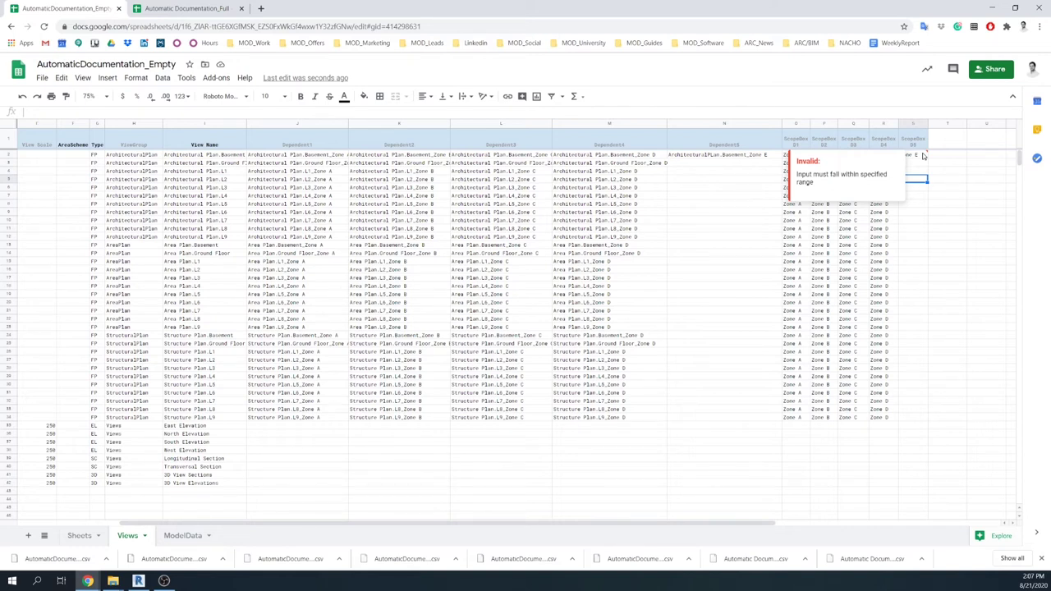
pyautogui.click(923, 155)
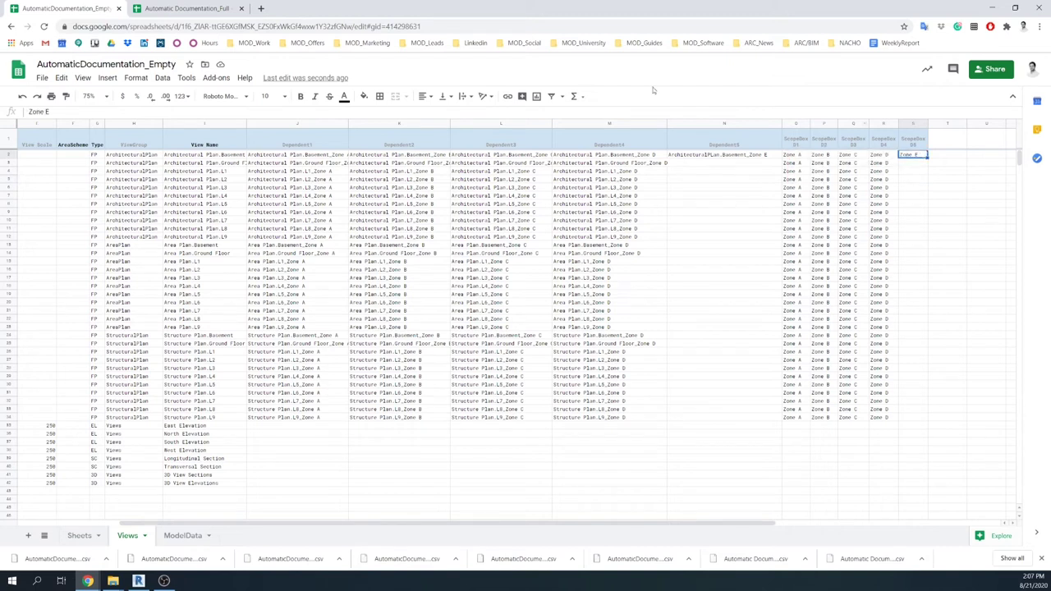
# - Undo the Zone E entries and the added Dependent5 and ScopeBox D5 columns, and return to the first Level cell
pyautogui.click(23, 97)
pyautogui.click(23, 97)
pyautogui.click(23, 96)
pyautogui.click(23, 97)
pyautogui.click(23, 97)
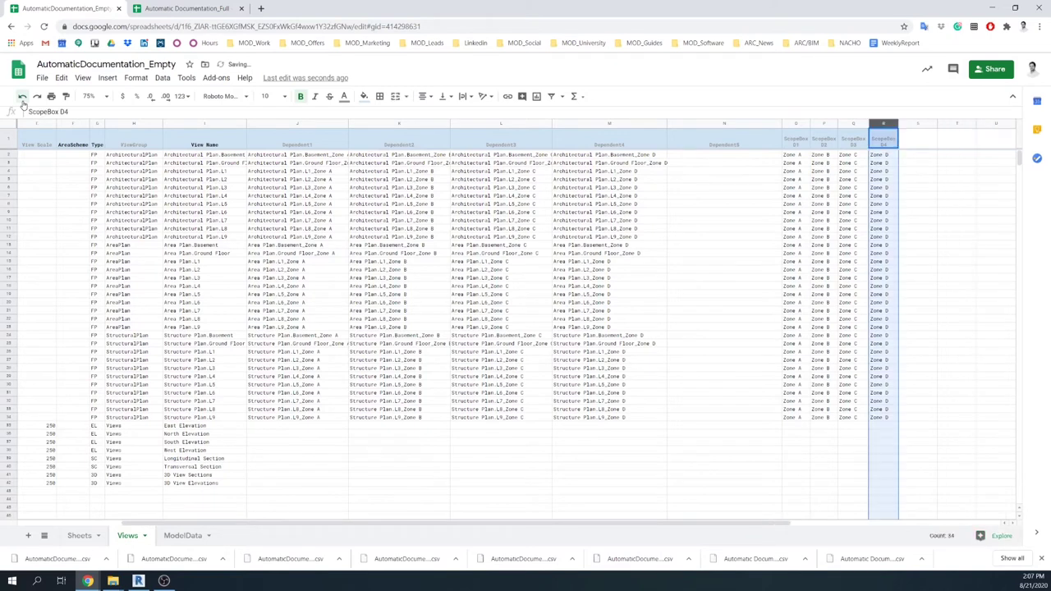
pyautogui.click(23, 97)
pyautogui.click(23, 97)
pyautogui.click(23, 97)
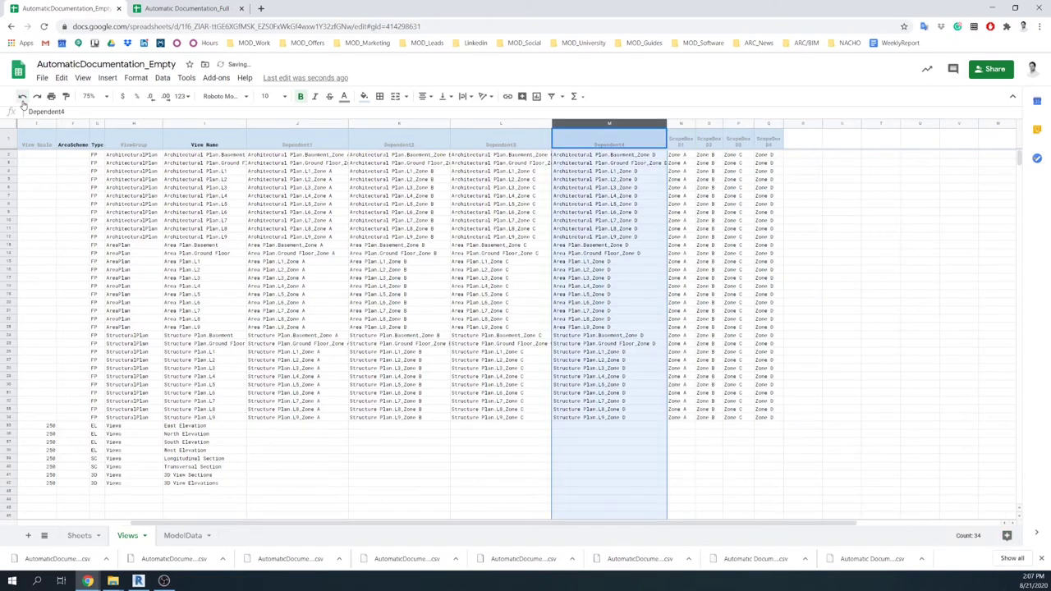
pyautogui.moveTo(383, 523); pyautogui.dragTo(150, 525)
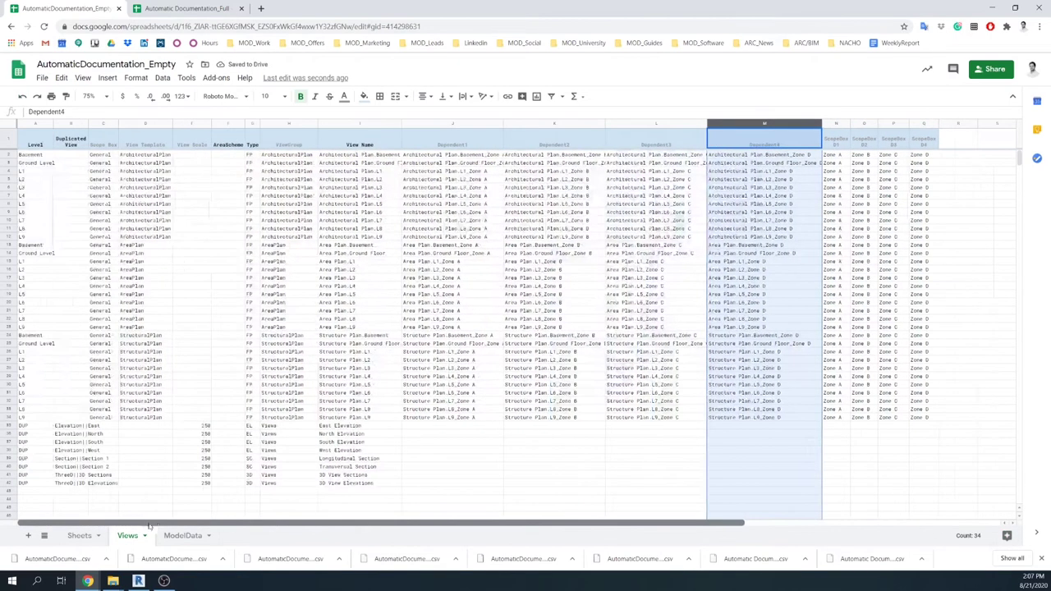
pyautogui.click(36, 154)
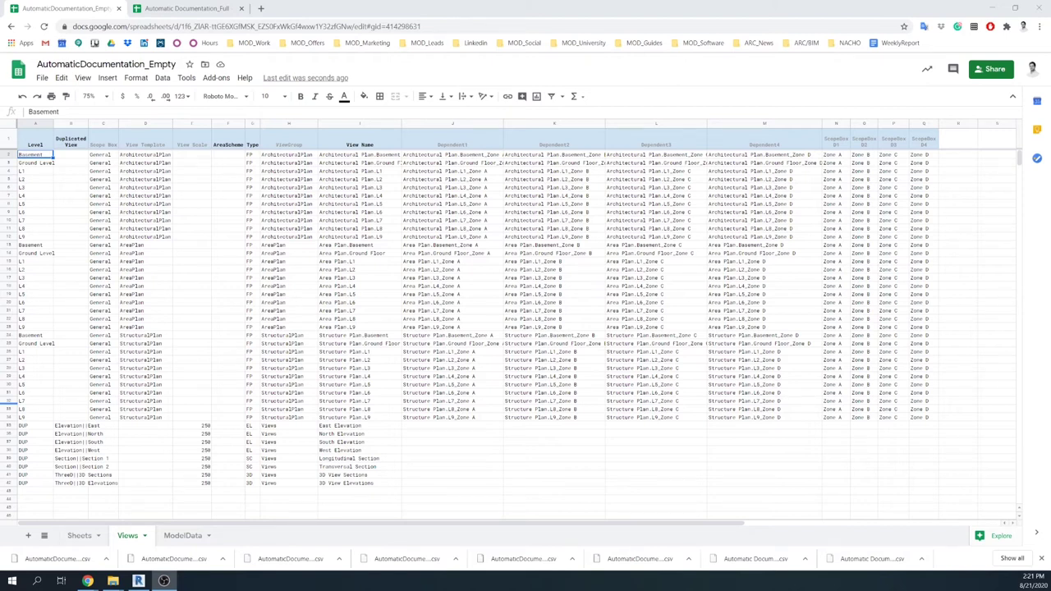
# - Open the Sheets sheet and enter MOD_DOC_ARC_BS_001 as the first row's Number
pyautogui.click(80, 536)
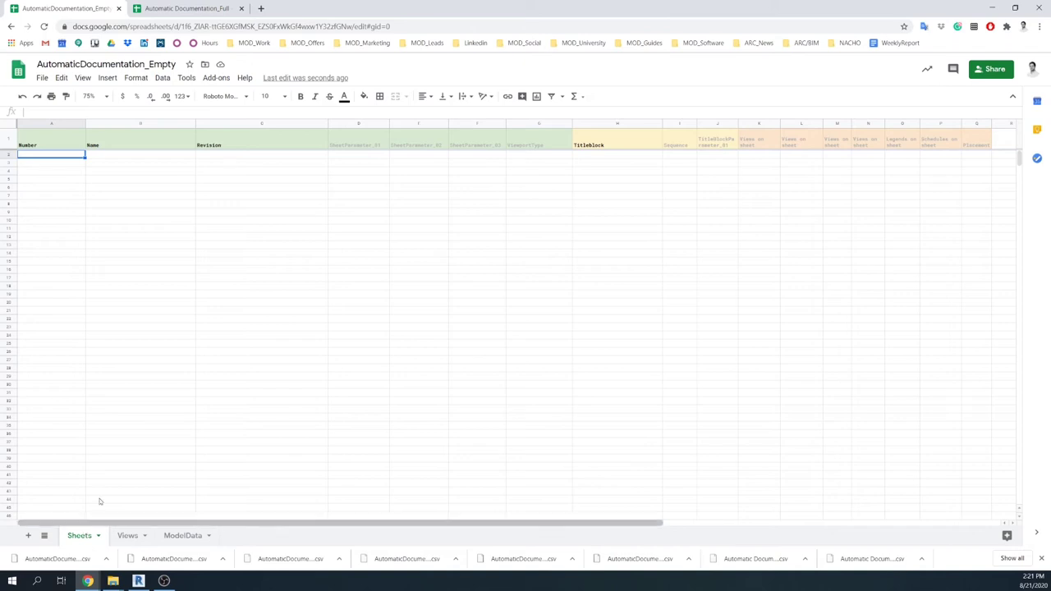
pyautogui.doubleClick(59, 156)
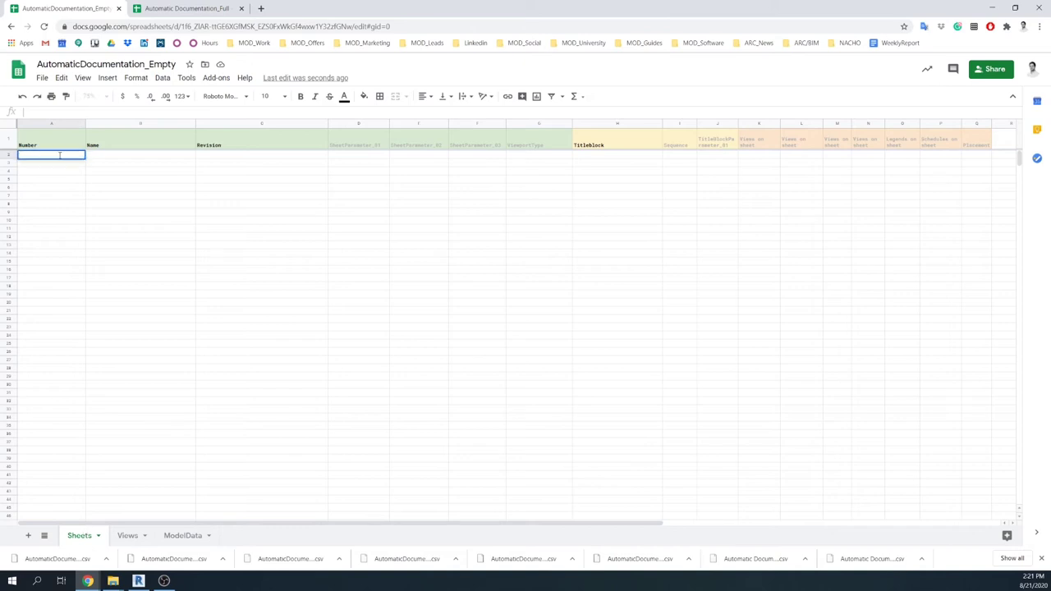
pyautogui.write('MOD_DOC_ARC_BS_001')
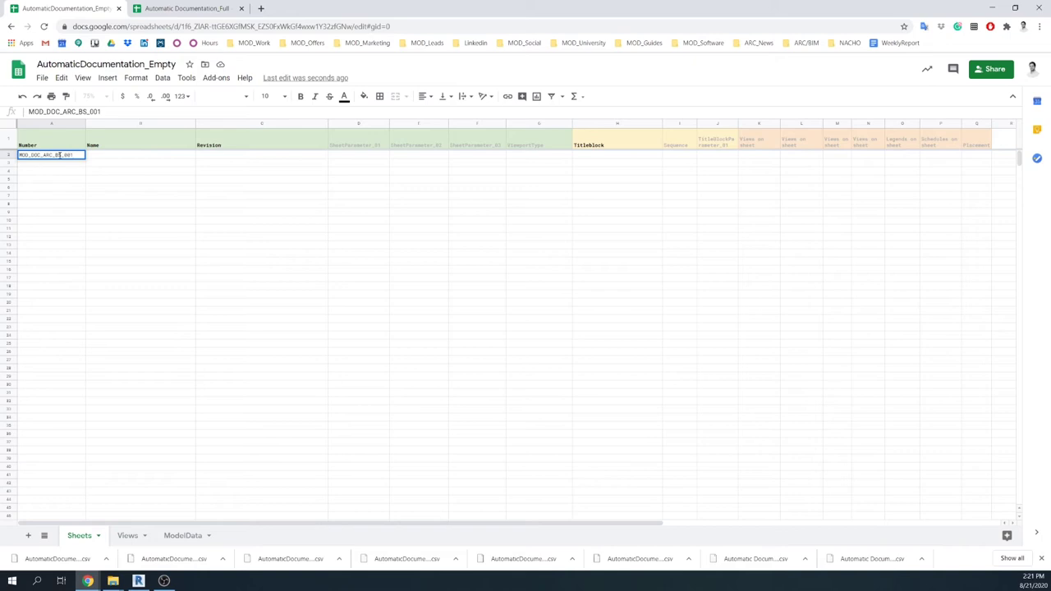
pyautogui.click(115, 183)
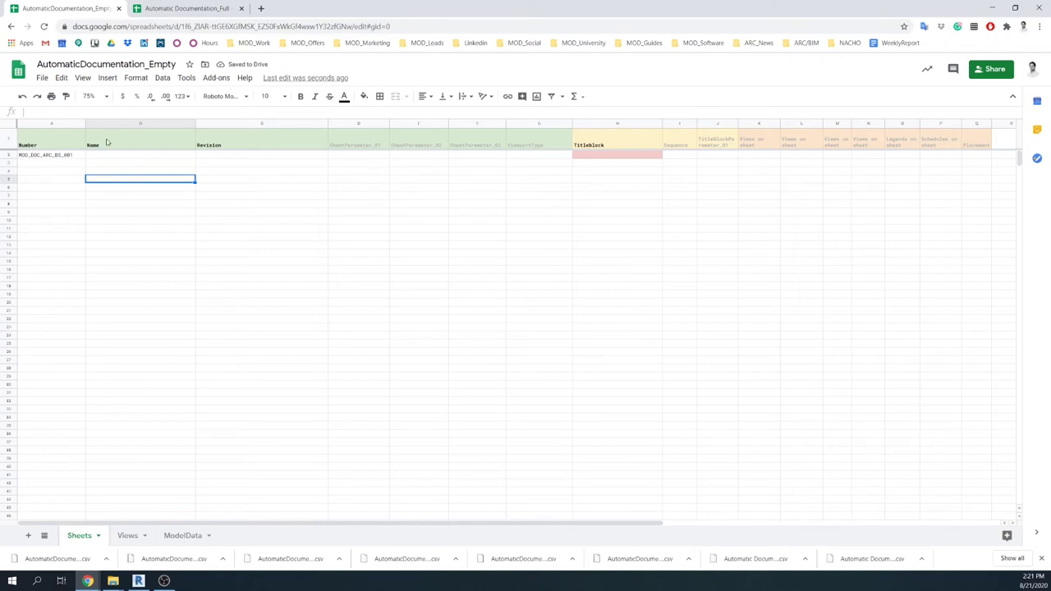
# - Set the first sheet's Titleblock to DOC MGMT_Titleblock_A3 metric and its Name to Architectural Plan.Zone A_Basement
pyautogui.click(617, 155)
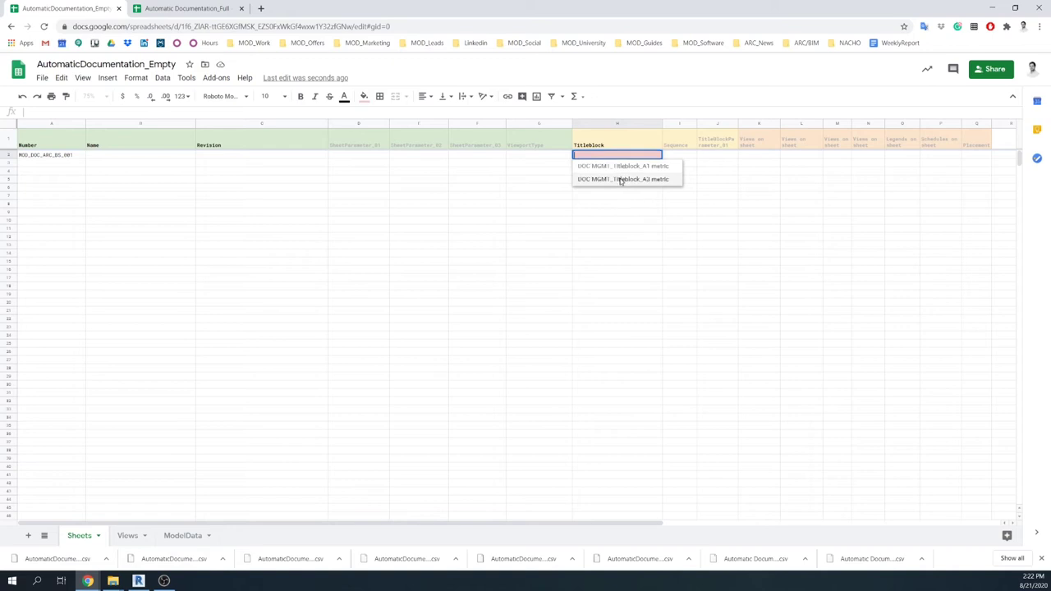
pyautogui.click(619, 179)
pyautogui.click(152, 154)
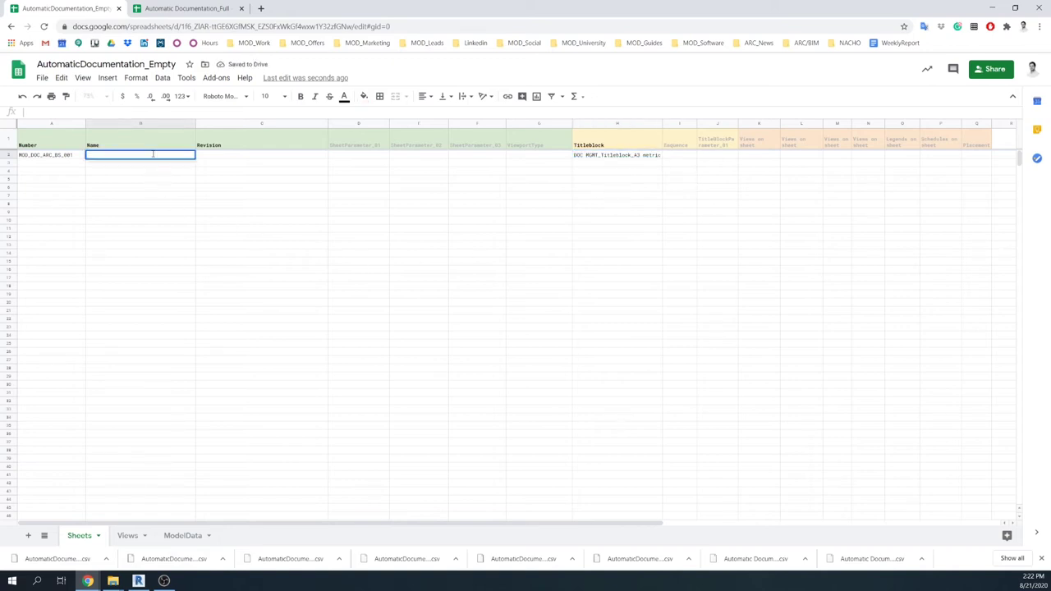
pyautogui.write('Architectural Plan.Zone A_Basement')
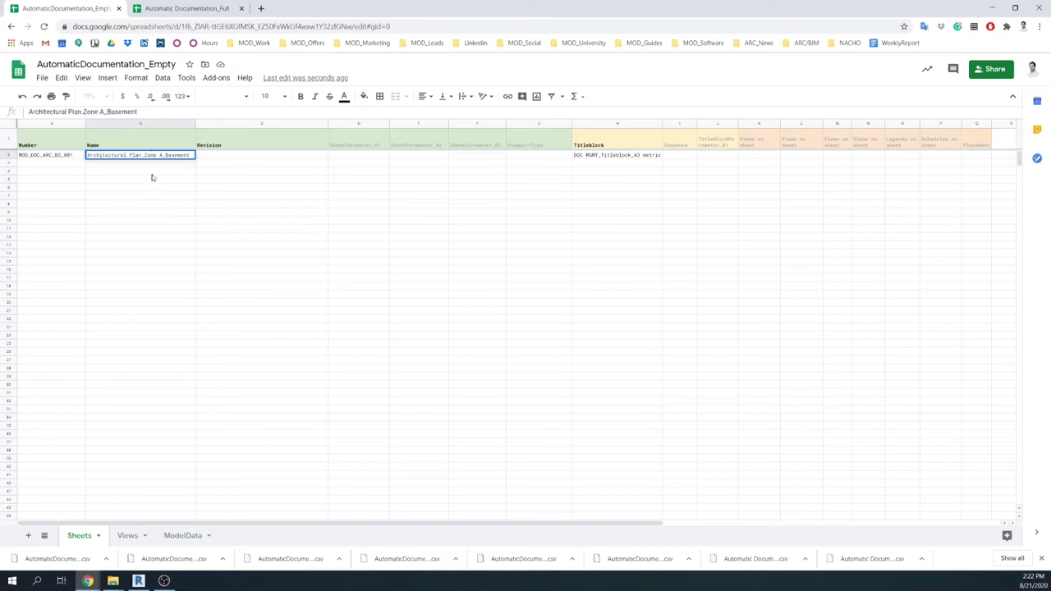
pyautogui.press('Return')
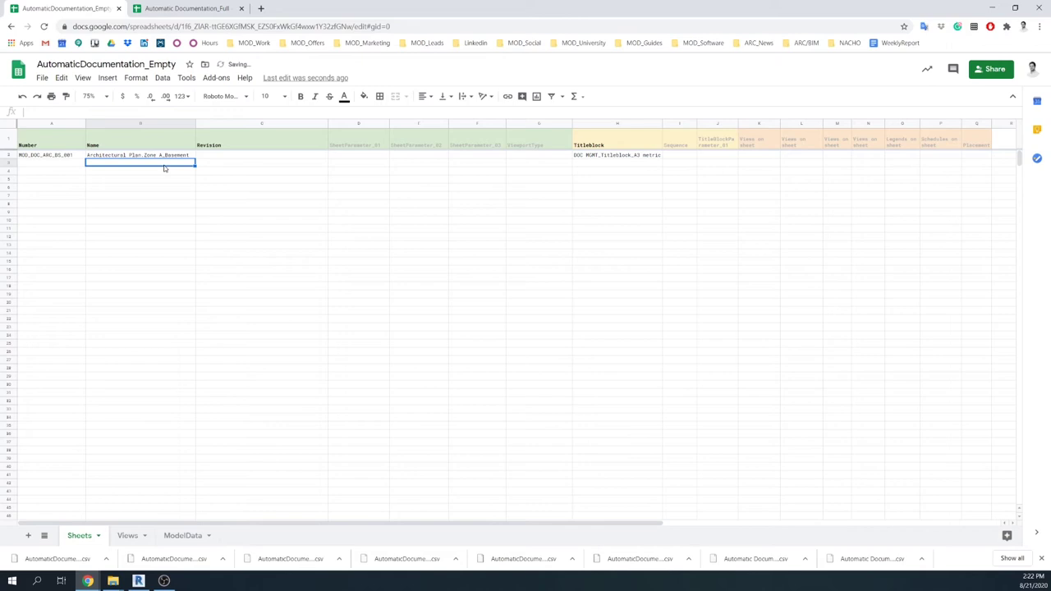
# - Fill the sheet Number series down to MOD_DOC_ARC_BS_004 and copy the Name down to the same rows
pyautogui.click(71, 156)
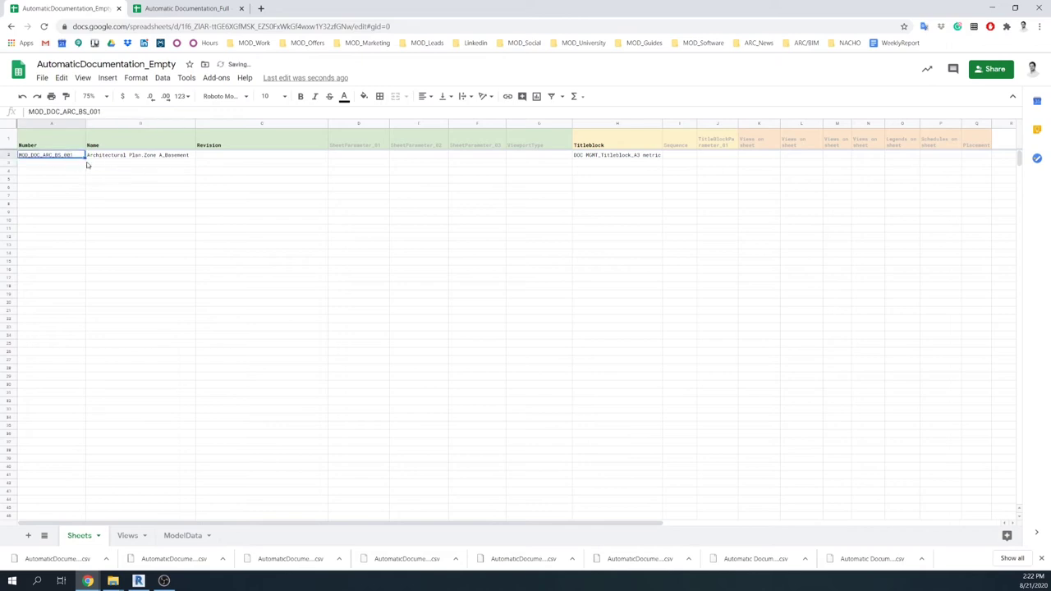
pyautogui.moveTo(84, 159); pyautogui.dragTo(82, 180)
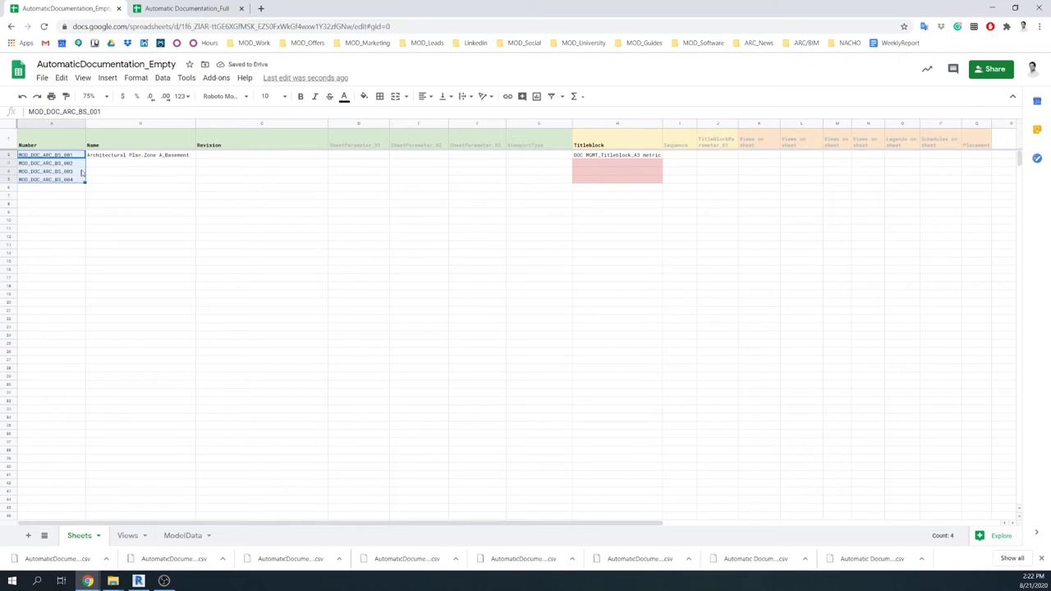
pyautogui.click(167, 157)
pyautogui.moveTo(195, 159); pyautogui.dragTo(188, 180)
# - Rename the MOD_DOC_ARC_BS_002 sheet as Architectural Plan.Zone B_Basement
pyautogui.click(163, 163)
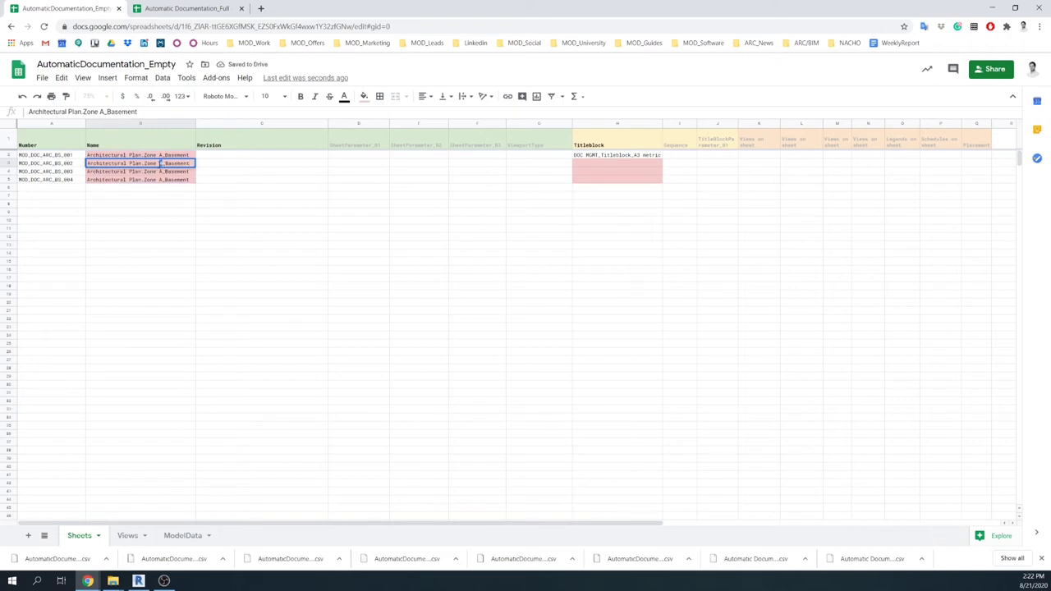
pyautogui.press('BackSpace')
pyautogui.write('B')
pyautogui.press('Return')
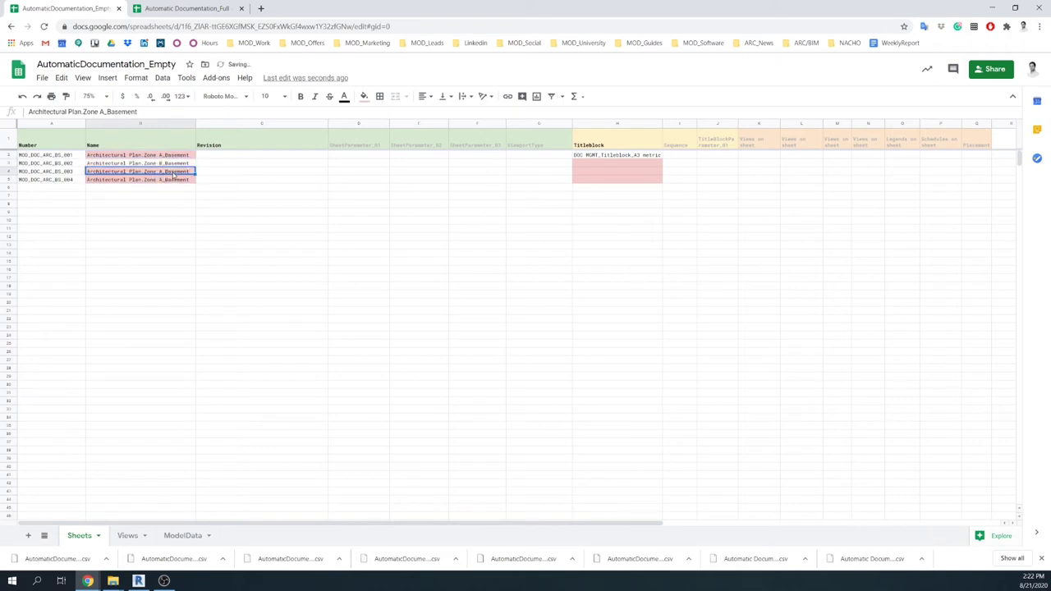
# - Rename the MOD_DOC_ARC_BS_003 and MOD_DOC_ARC_BS_004 sheets as Architectural Plan.Zone C_Basement and Architectural Plan.Zone D_Basement
pyautogui.doubleClick(161, 172)
pyautogui.press('BackSpace')
pyautogui.write('C')
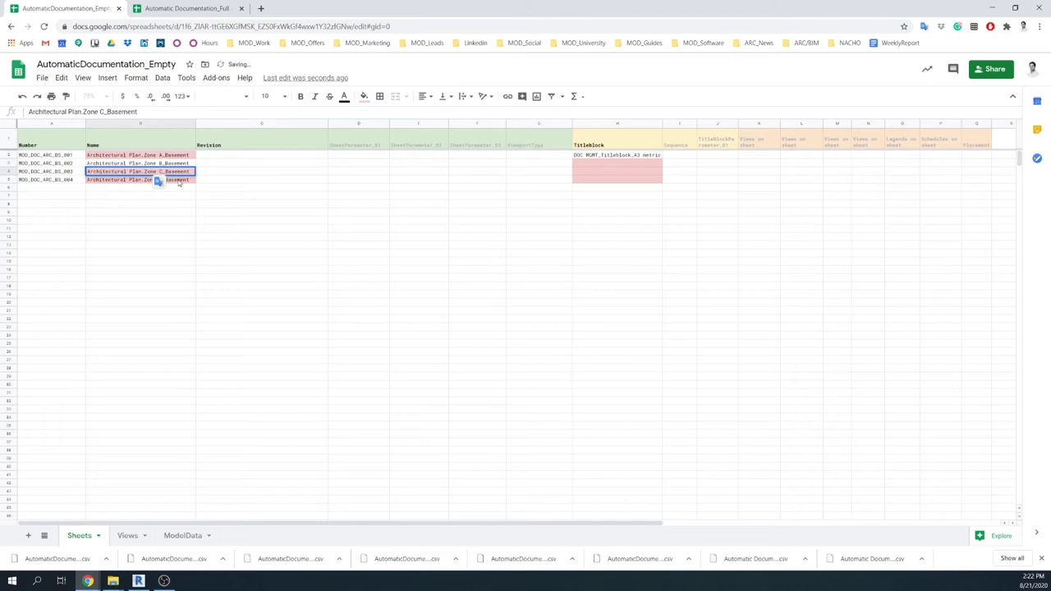
pyautogui.press('Return')
pyautogui.doubleClick(161, 179)
pyautogui.press('BackSpace')
pyautogui.write('D')
pyautogui.click(174, 216)
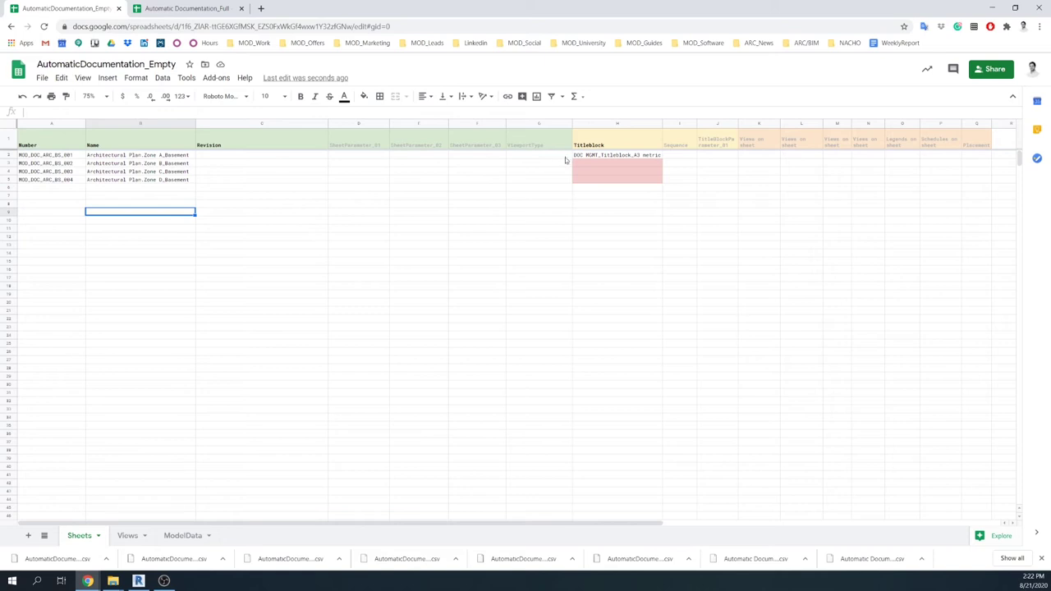
# - Copy the first row's Titleblock down to all four sheets and set their Revision to Seq. 1 - Proyecto Ejecutivo - Información
pyautogui.click(653, 157)
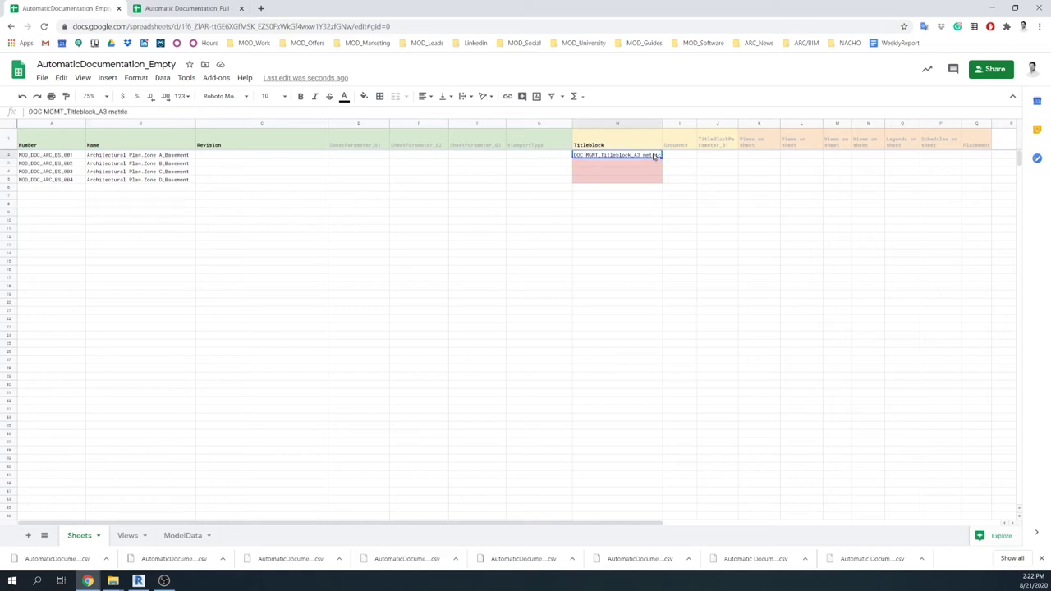
pyautogui.moveTo(660, 156); pyautogui.dragTo(658, 181)
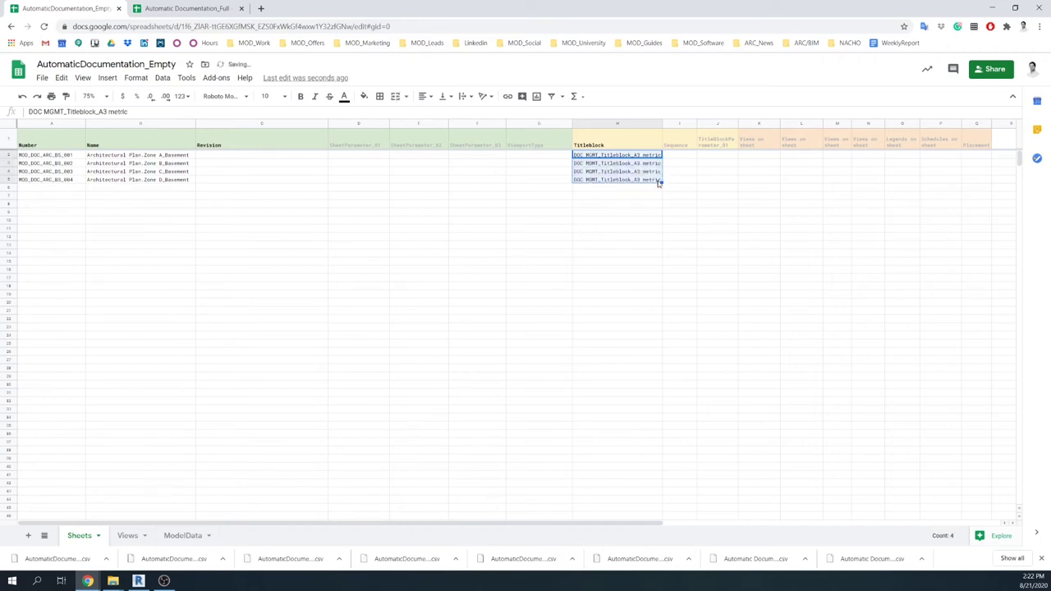
pyautogui.doubleClick(293, 156)
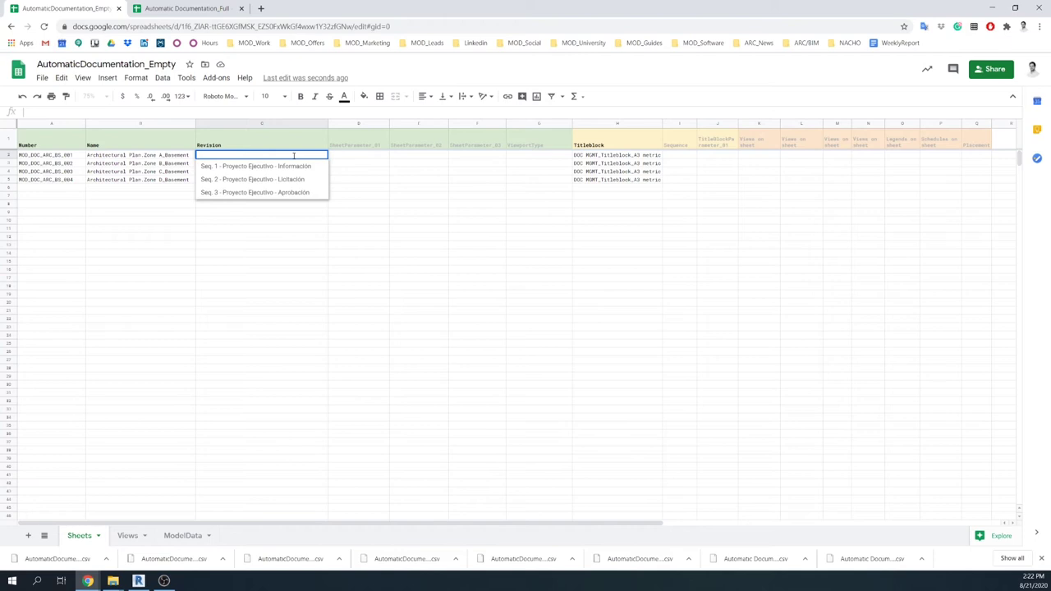
pyautogui.click(308, 167)
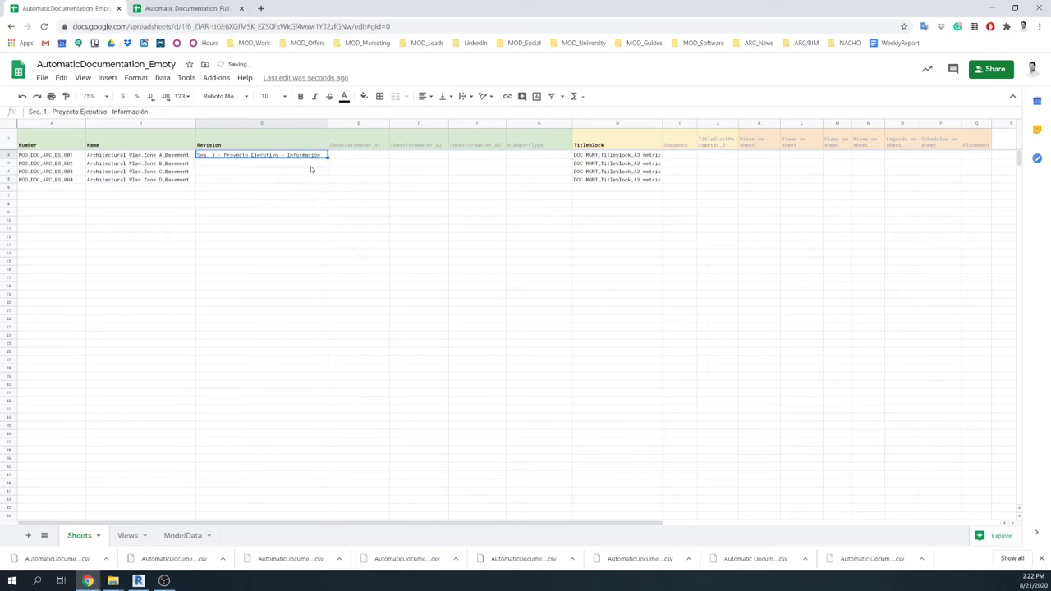
pyautogui.moveTo(326, 155); pyautogui.dragTo(325, 182)
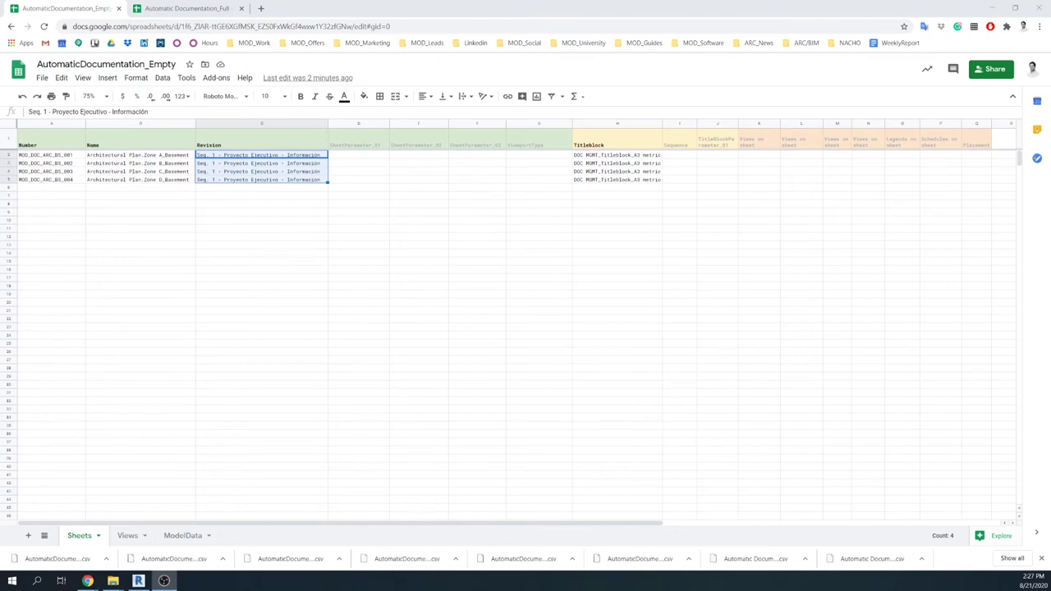
# - Switch to Revit to check the sheet grouping parameter names in the sheet's properties, and return to the AutomaticDocumentation_Empty spreadsheet
pyautogui.click(138, 580)
pyautogui.click(138, 581)
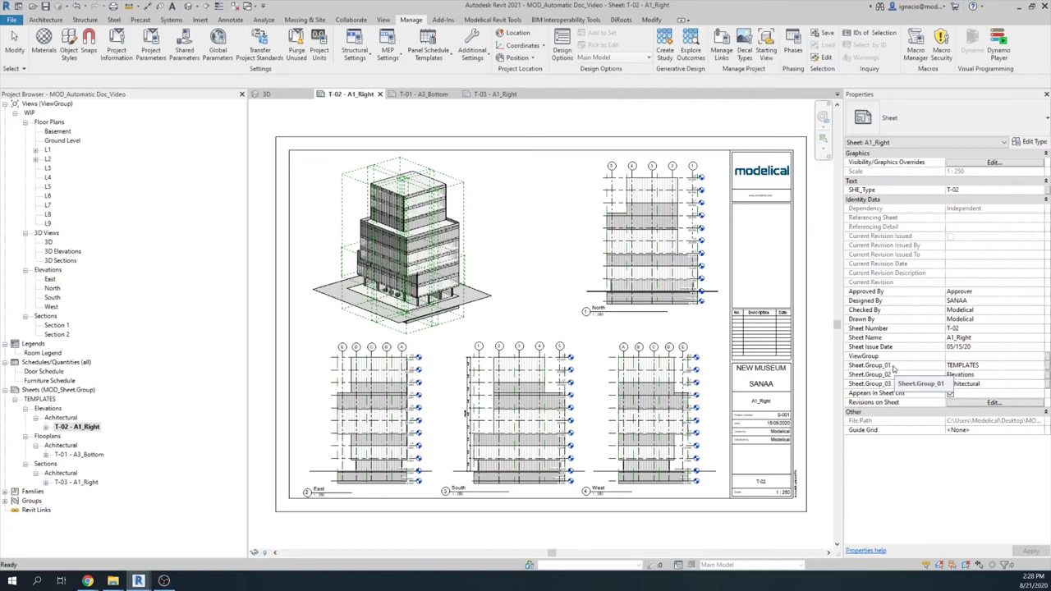
pyautogui.moveTo(90, 581)
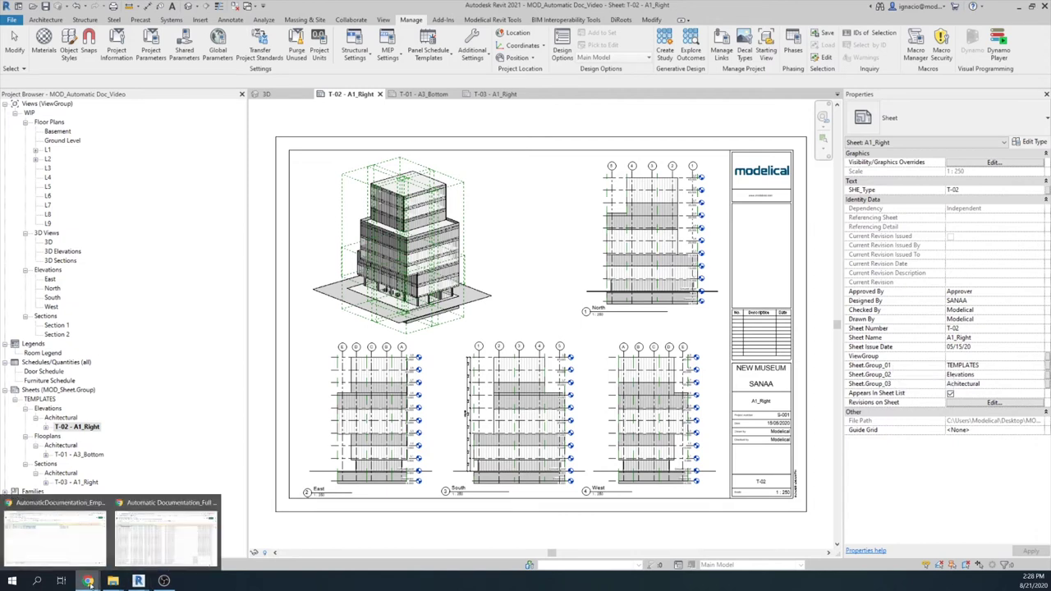
pyautogui.click(44, 555)
# - Rename the three SheetParameter column headers as Sheet.Group_01, Sheet.Group_02 and Sheet.Group_03
pyautogui.click(366, 145)
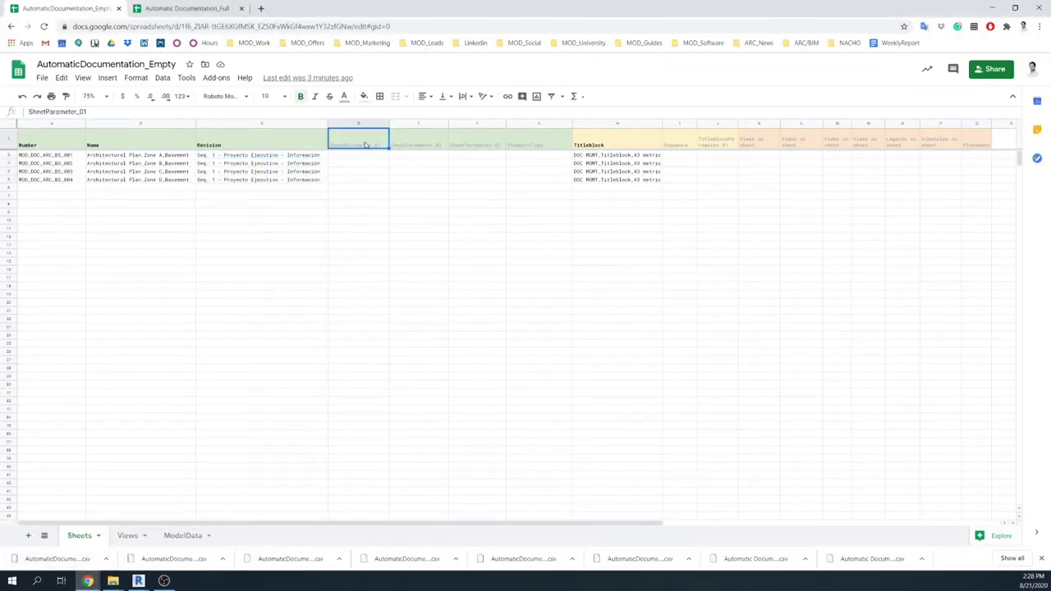
pyautogui.press('BackSpace')
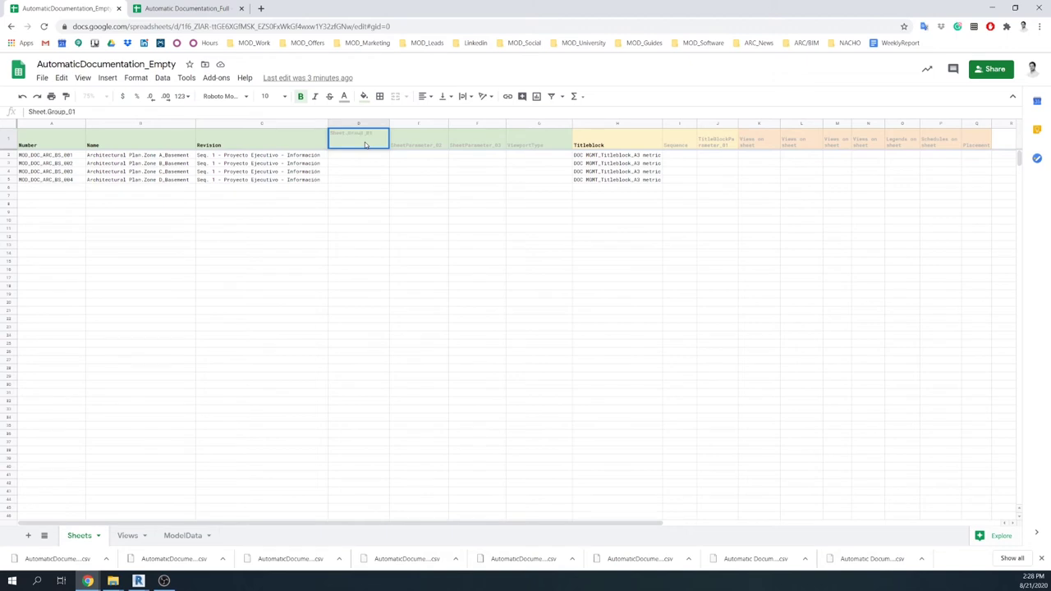
pyautogui.press('Return')
pyautogui.click(357, 148)
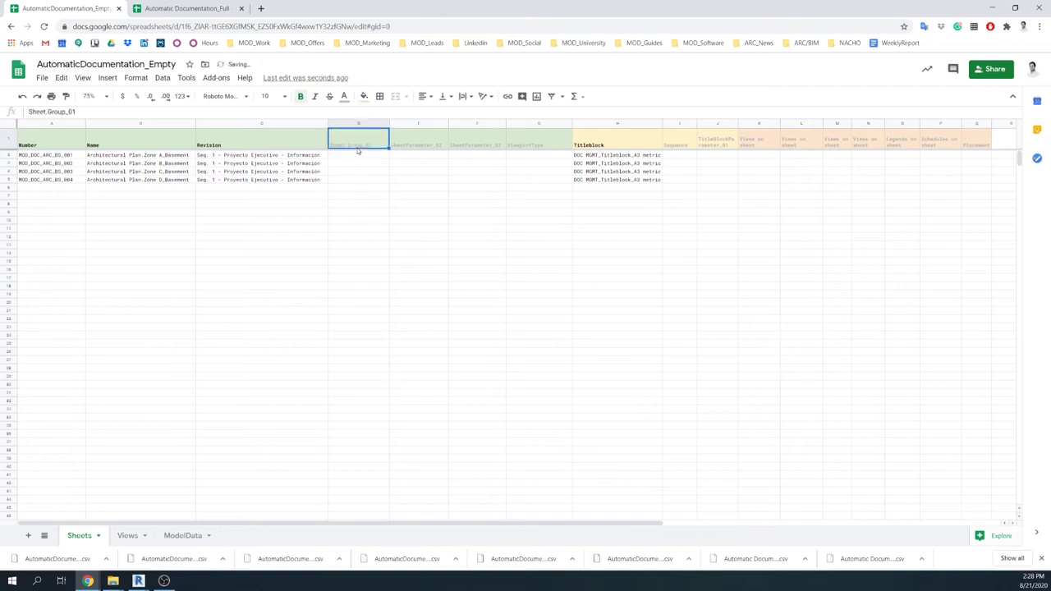
pyautogui.click(411, 146)
pyautogui.doubleClick(438, 147)
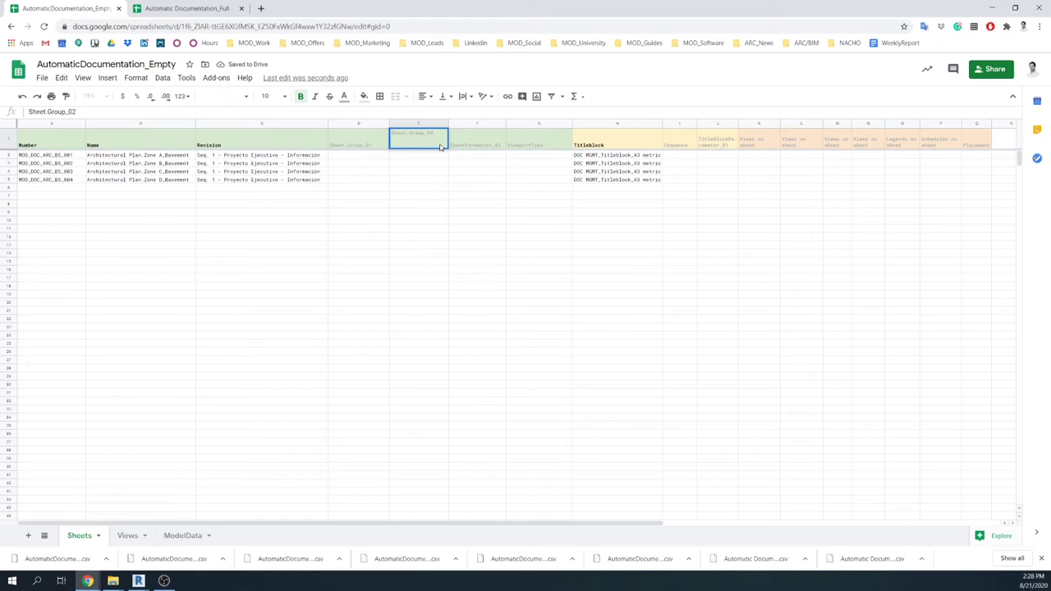
pyautogui.click(463, 143)
pyautogui.write('Sheet.Group_01')
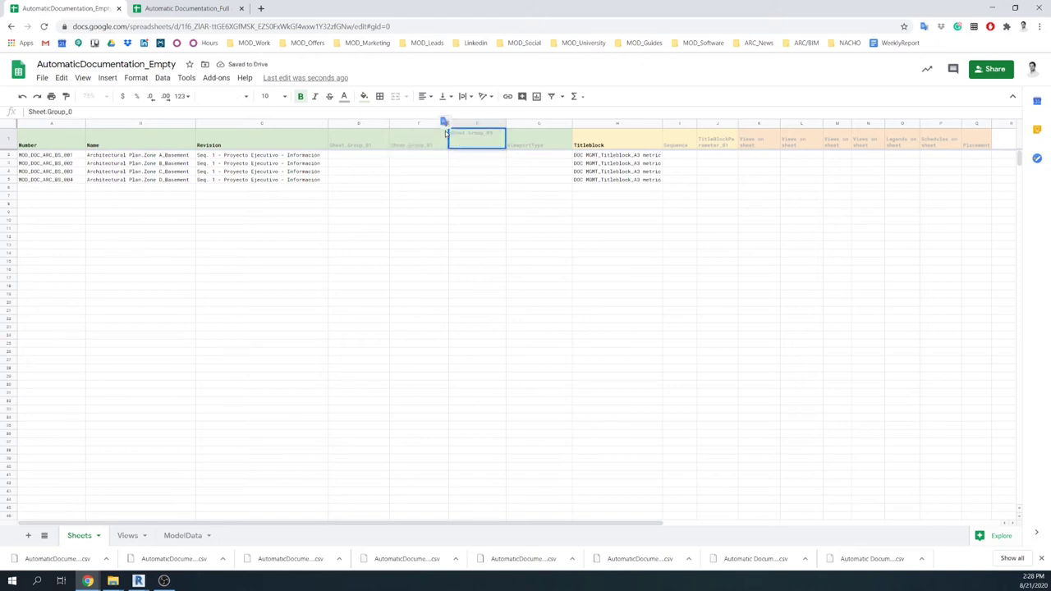
pyautogui.click(486, 195)
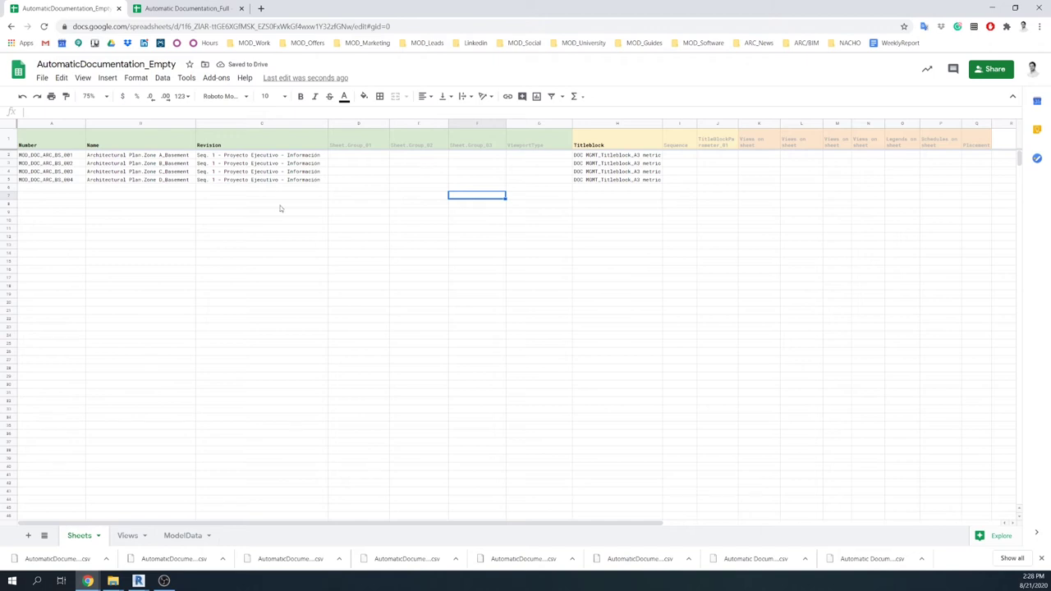
# - Enter PRINT, Floorplan and Architecture as the first sheet's three Sheet.Group values and copy them down to all four sheets
pyautogui.doubleClick(365, 153)
pyautogui.write('PRINT')
pyautogui.click(412, 158)
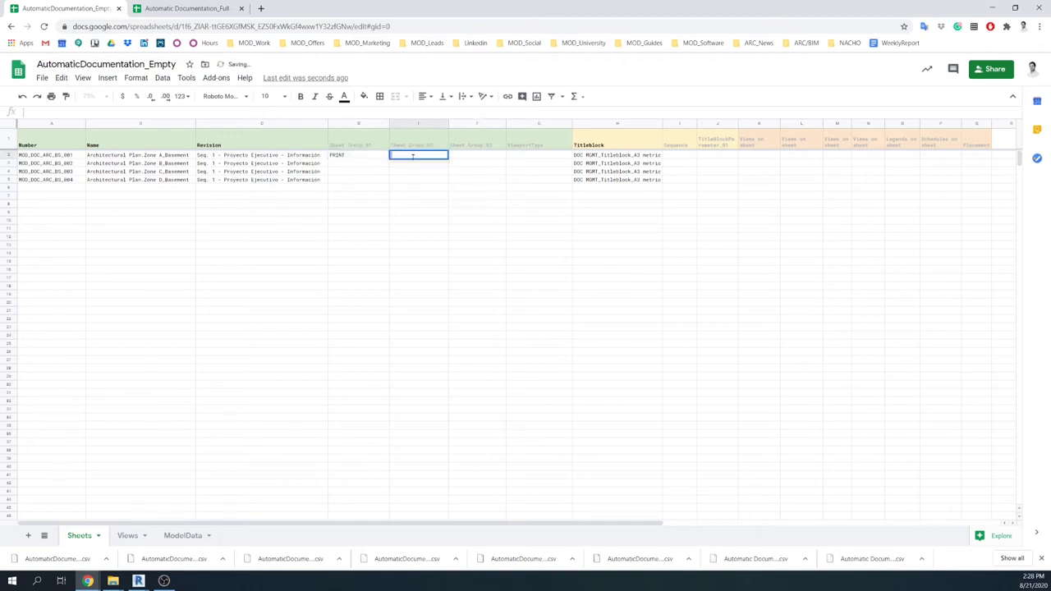
pyautogui.write('FIor')
pyautogui.write('orplan')
pyautogui.click(463, 157)
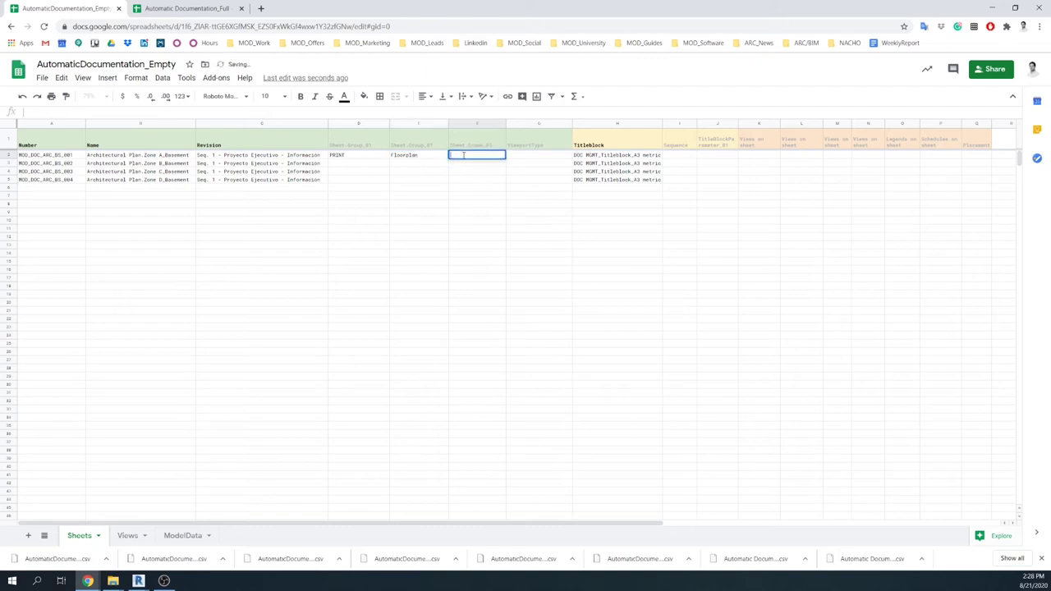
pyautogui.write('Architecture')
pyautogui.click(464, 203)
pyautogui.moveTo(345, 155); pyautogui.dragTo(503, 183)
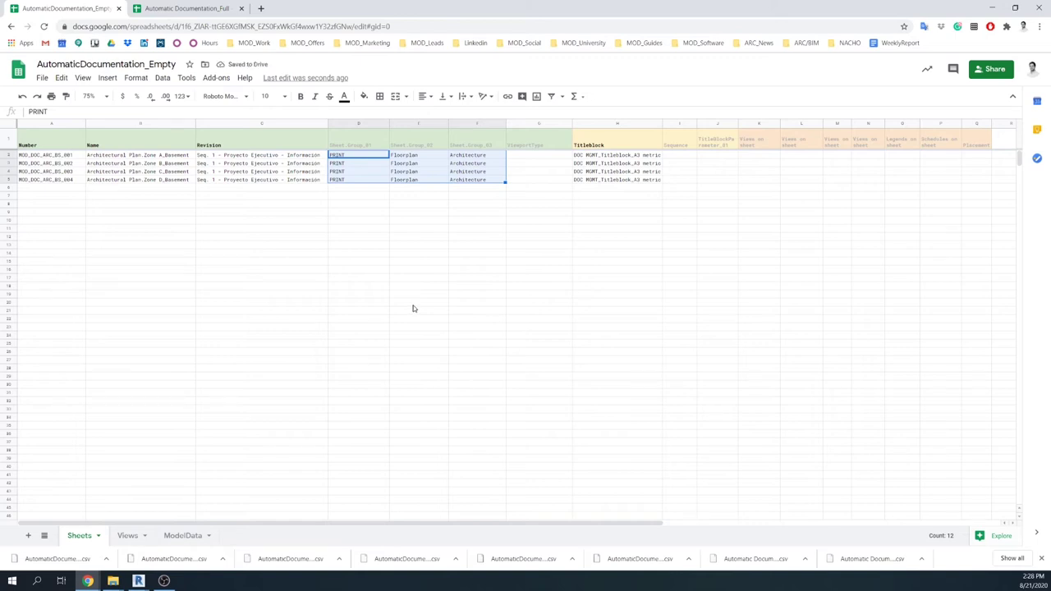
# - Set the ViewportType of all four sheets to No Title
pyautogui.click(548, 156)
pyautogui.doubleClick(548, 156)
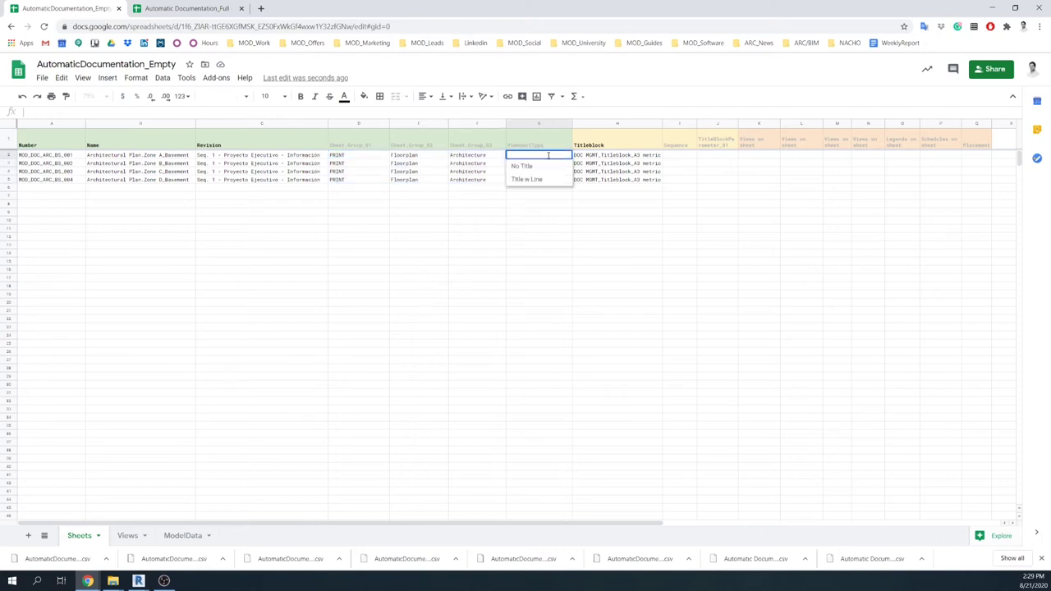
pyautogui.click(522, 165)
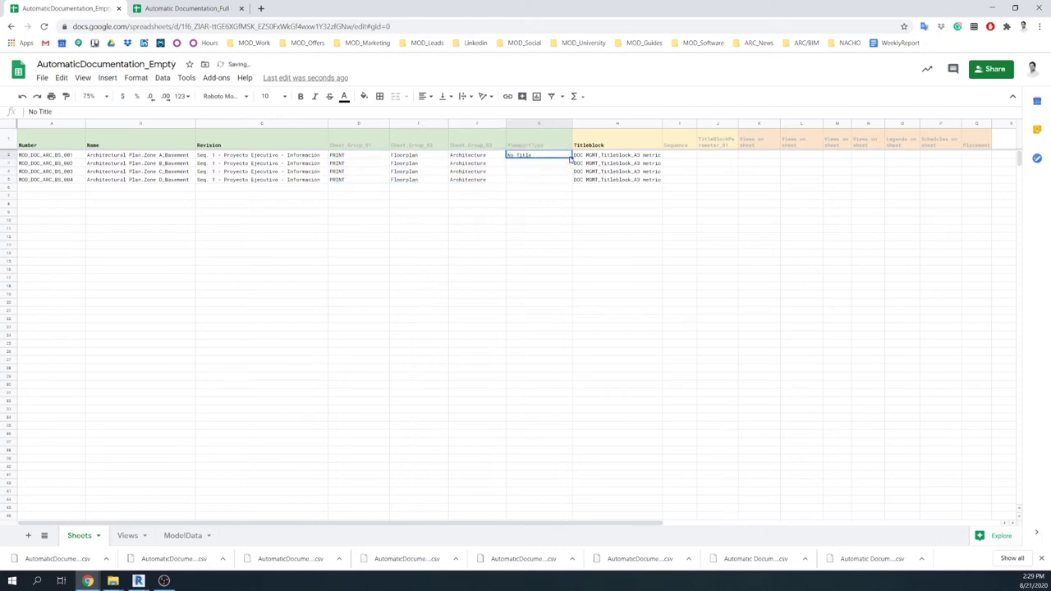
pyautogui.moveTo(570, 156); pyautogui.dragTo(565, 182)
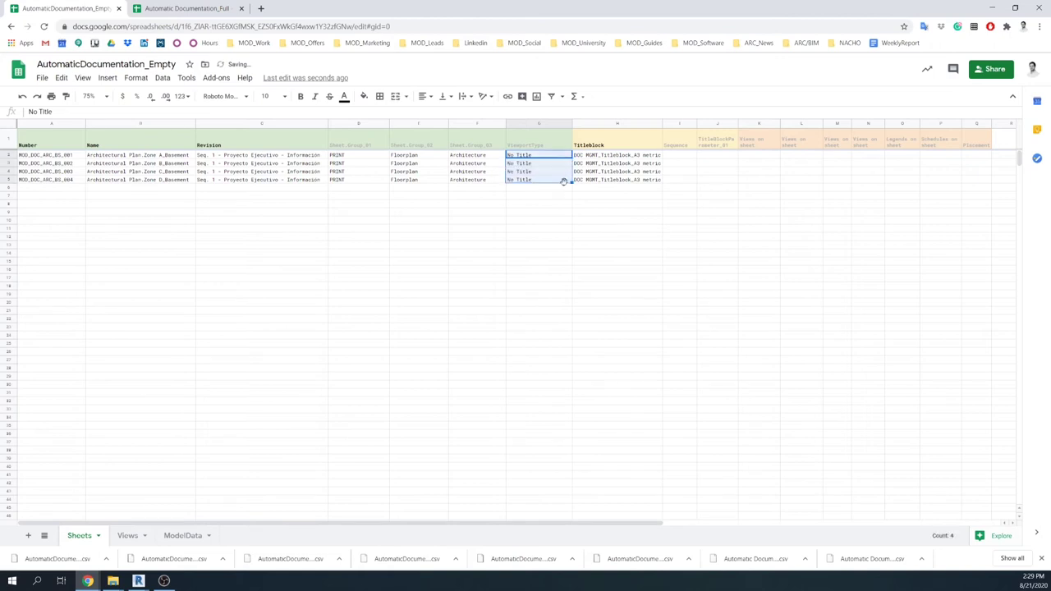
# - Enter T001 as the first sheet's Sequence and fill the series down to T004
pyautogui.moveTo(578, 523); pyautogui.dragTo(732, 526)
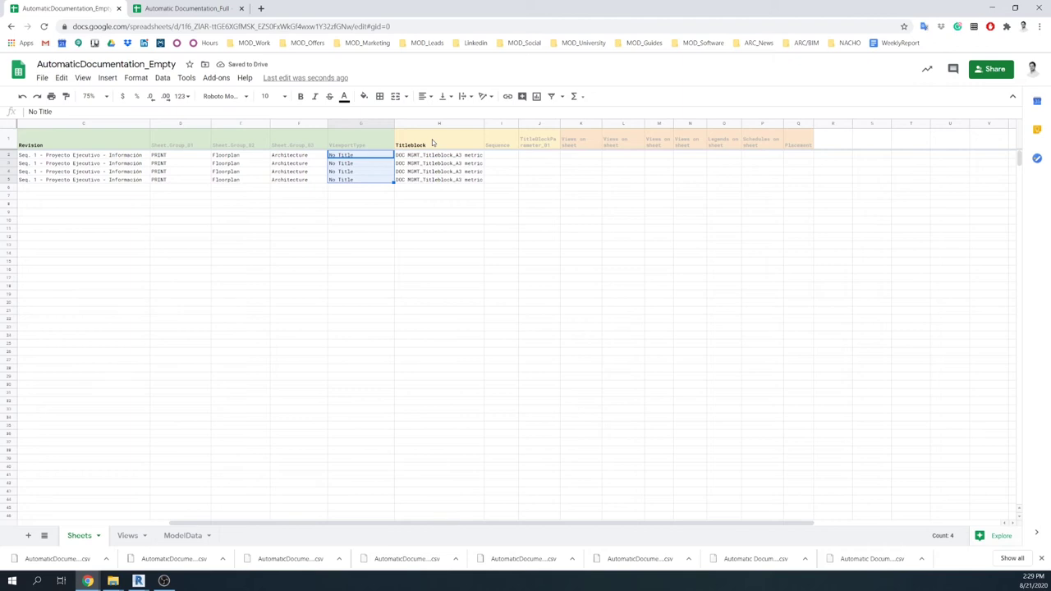
pyautogui.click(504, 157)
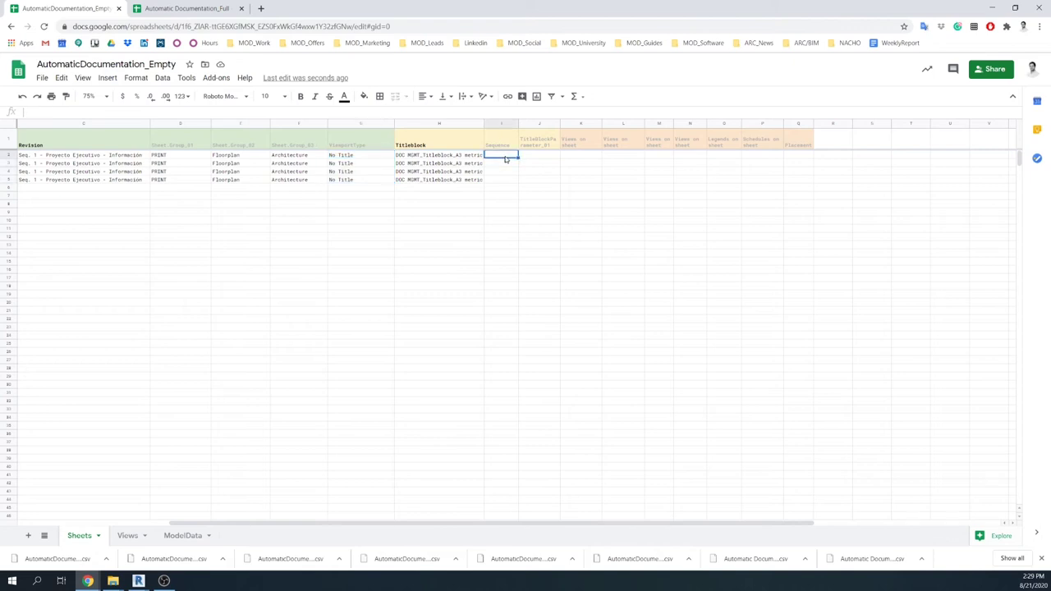
pyautogui.write('1')
pyautogui.write('00')
pyautogui.click(511, 174)
pyautogui.click(512, 157)
pyautogui.moveTo(516, 157); pyautogui.dragTo(518, 178)
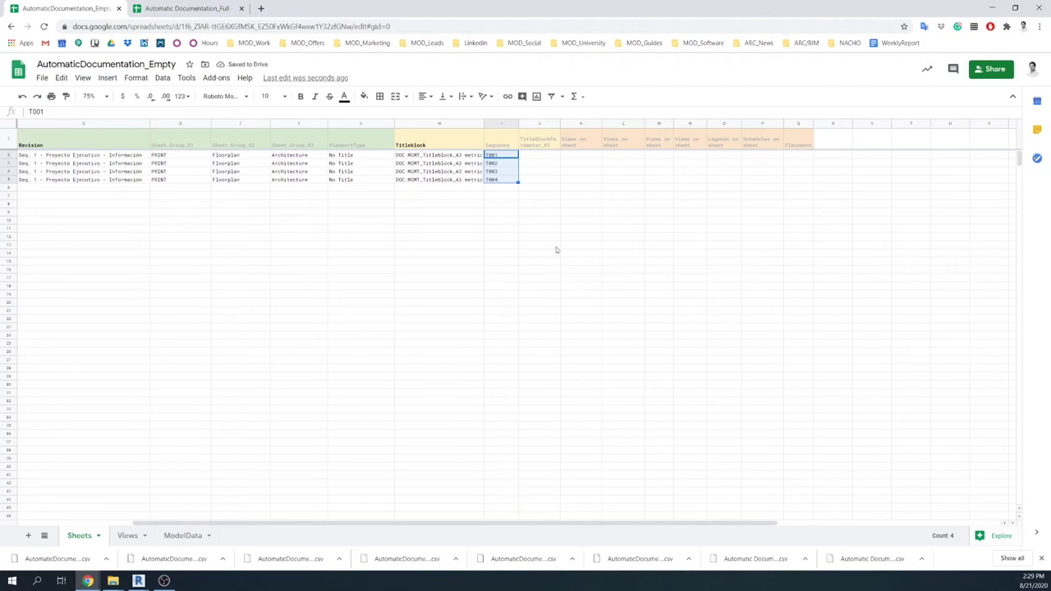
# - Delete the TitleBlockParameter_01 column
pyautogui.click(529, 123)
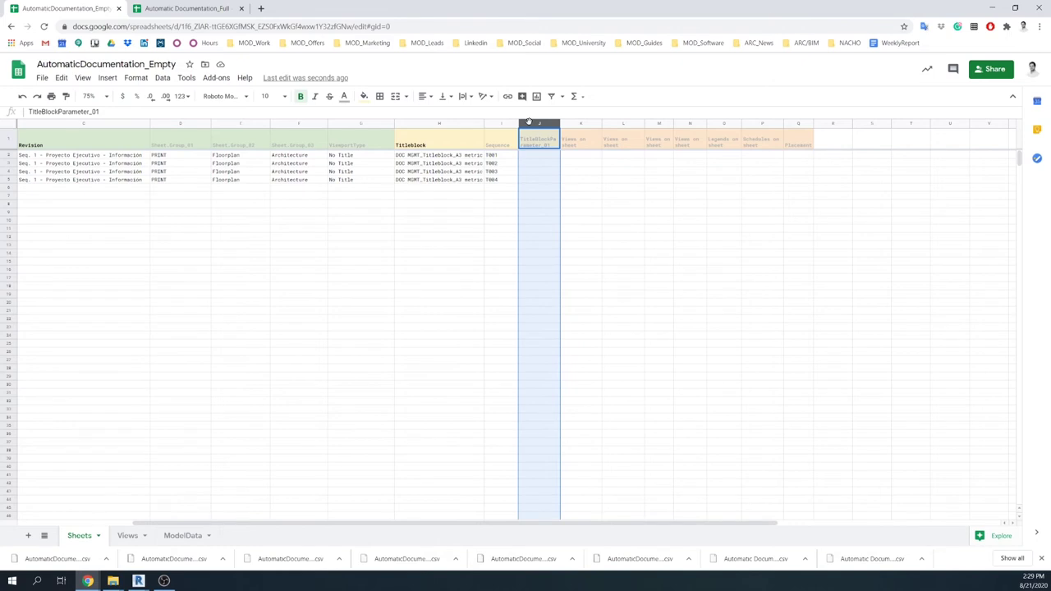
pyautogui.rightClick(529, 123)
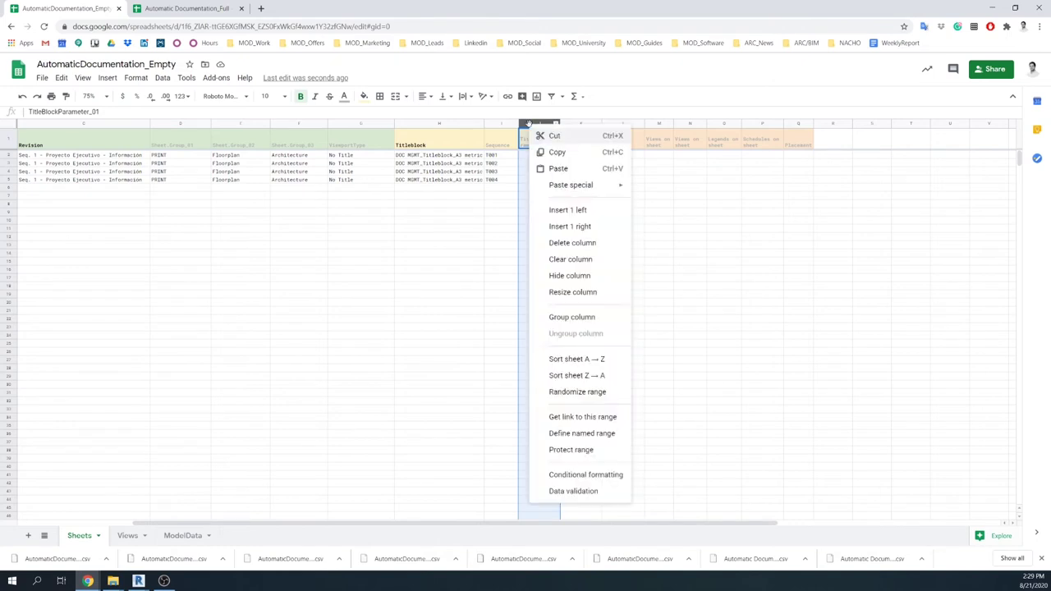
pyautogui.click(560, 244)
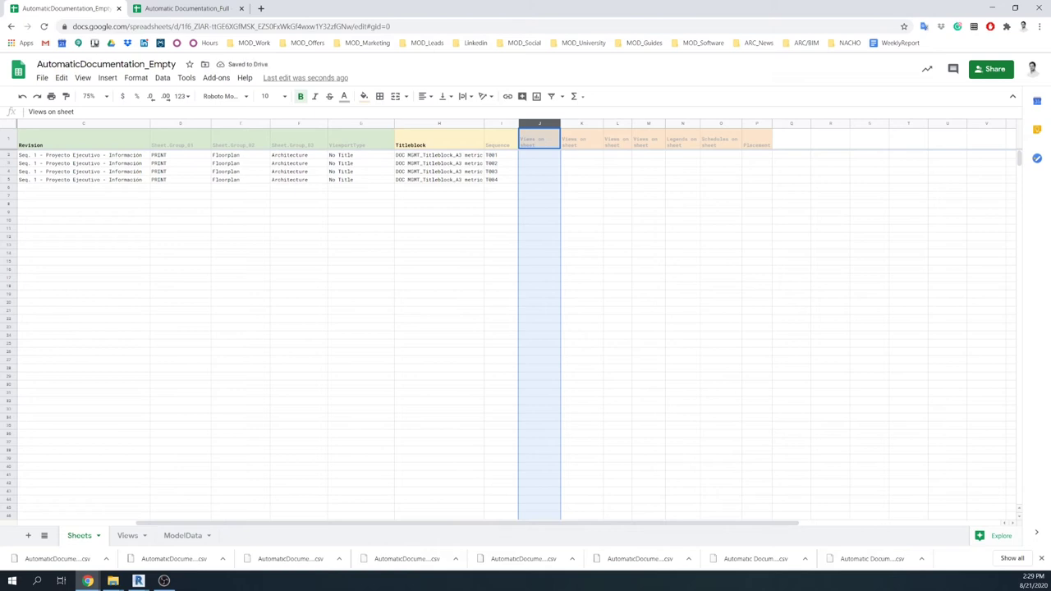
# - Set the first sheet's first Views on sheet cell to Architectural Plan.Basement_Zone A and fit the column width to it
pyautogui.moveTo(601, 522); pyautogui.dragTo(519, 526)
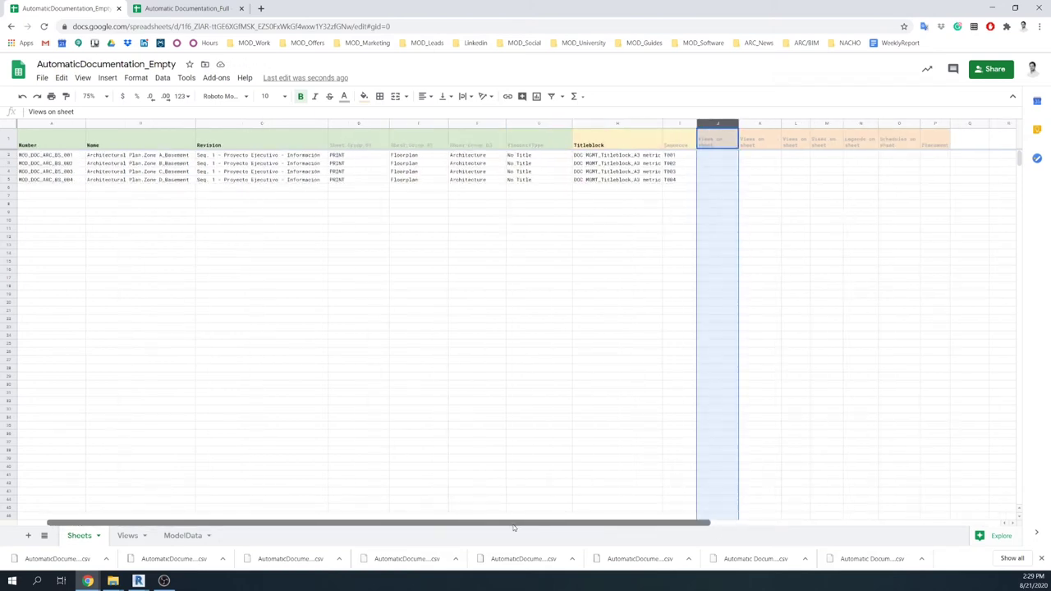
pyautogui.click(69, 155)
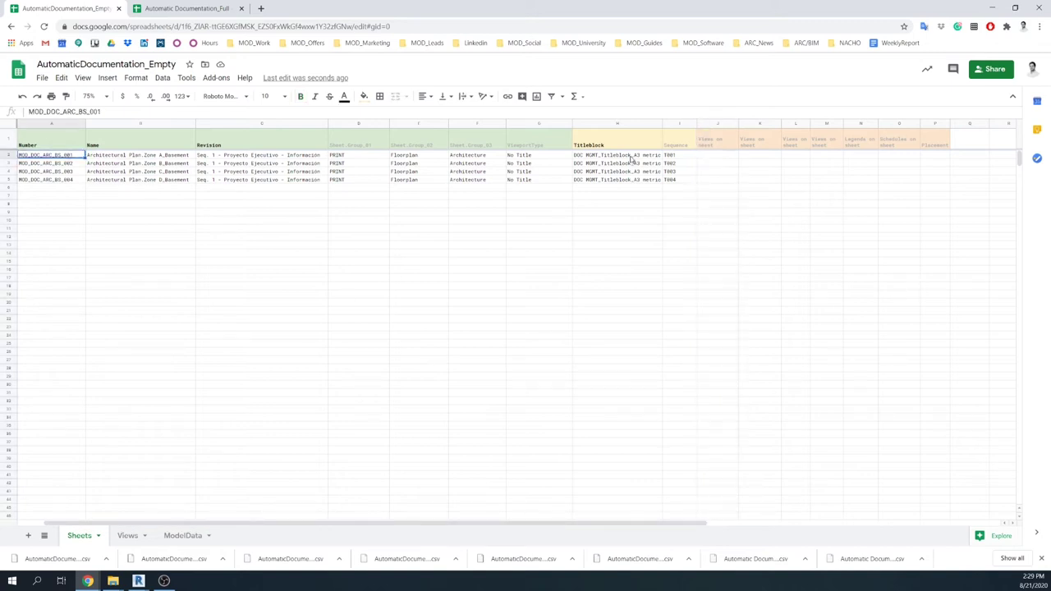
pyautogui.doubleClick(712, 155)
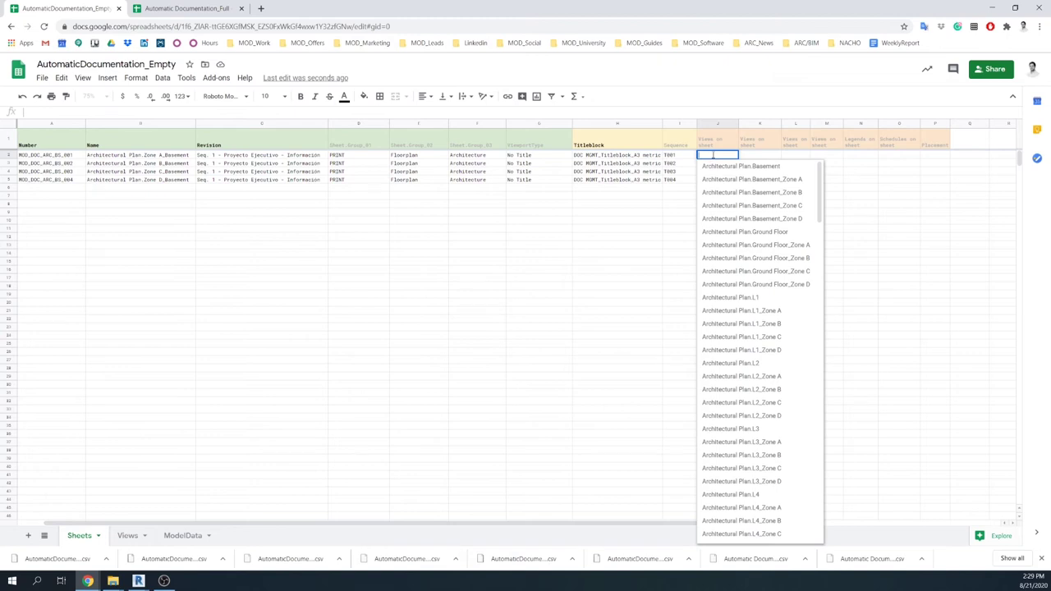
pyautogui.click(766, 183)
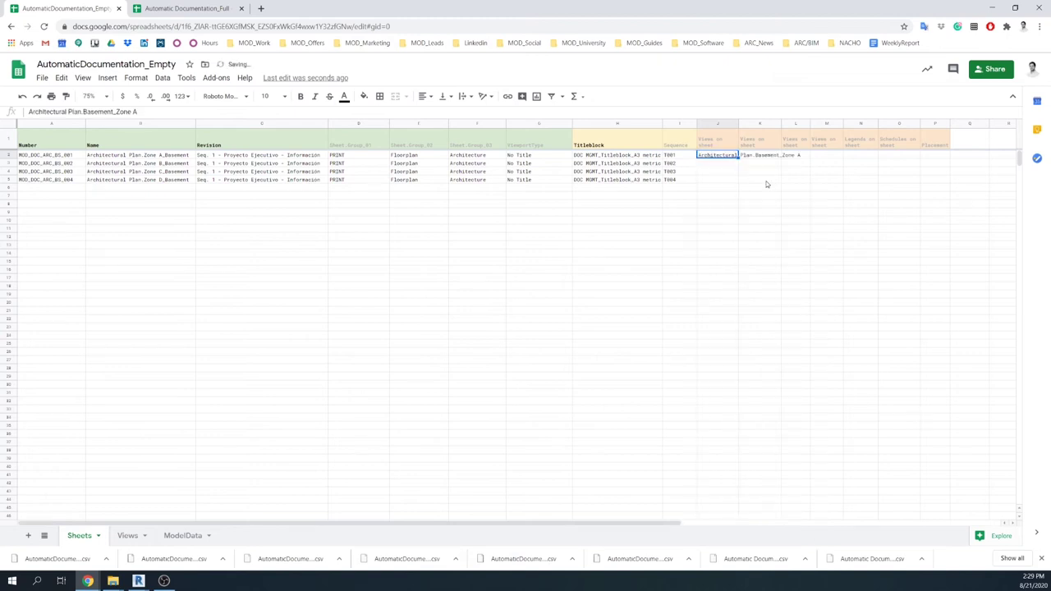
pyautogui.doubleClick(738, 123)
# - Set the first sheet's Schedules on sheet value to the Door Schedule
pyautogui.click(838, 156)
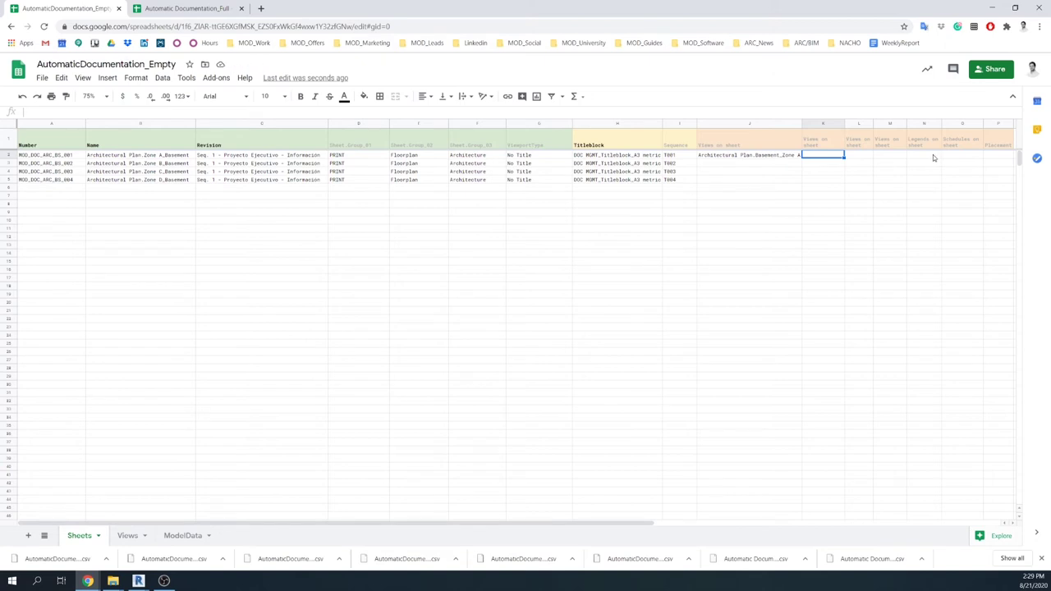
pyautogui.doubleClick(961, 154)
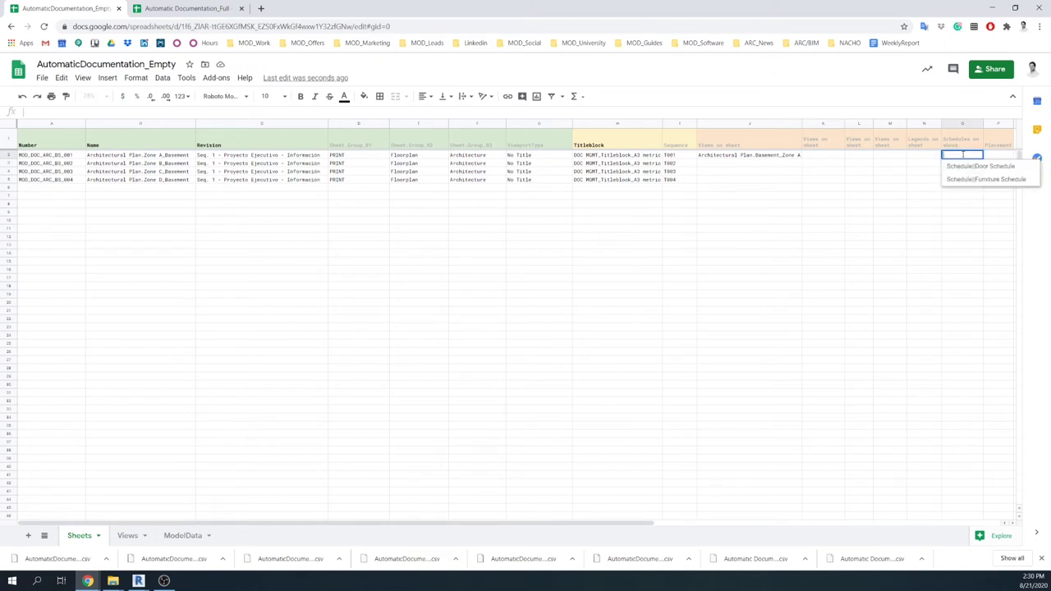
pyautogui.click(966, 167)
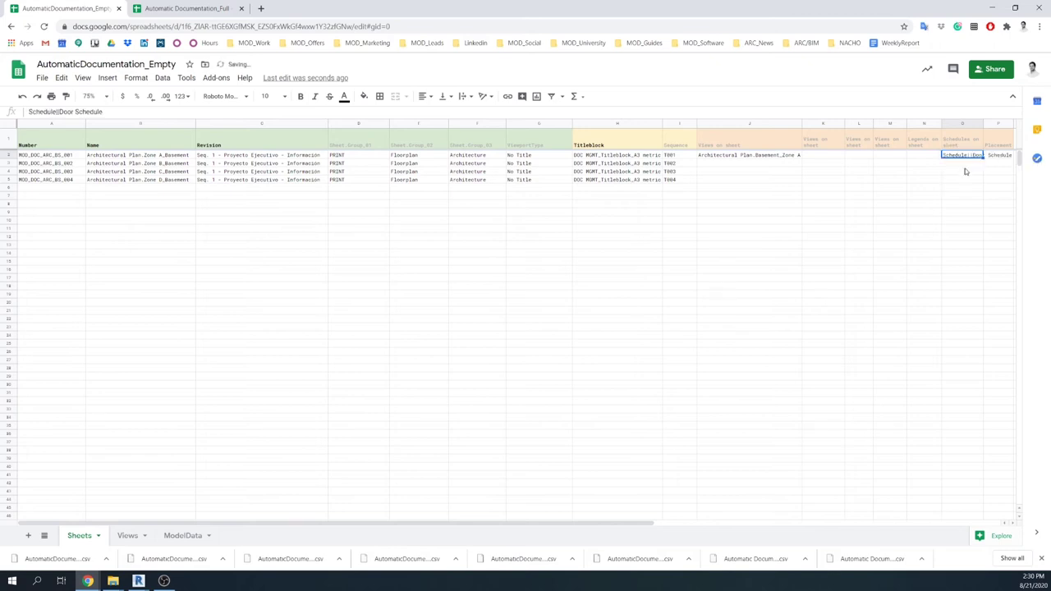
pyautogui.moveTo(640, 527); pyautogui.dragTo(851, 517)
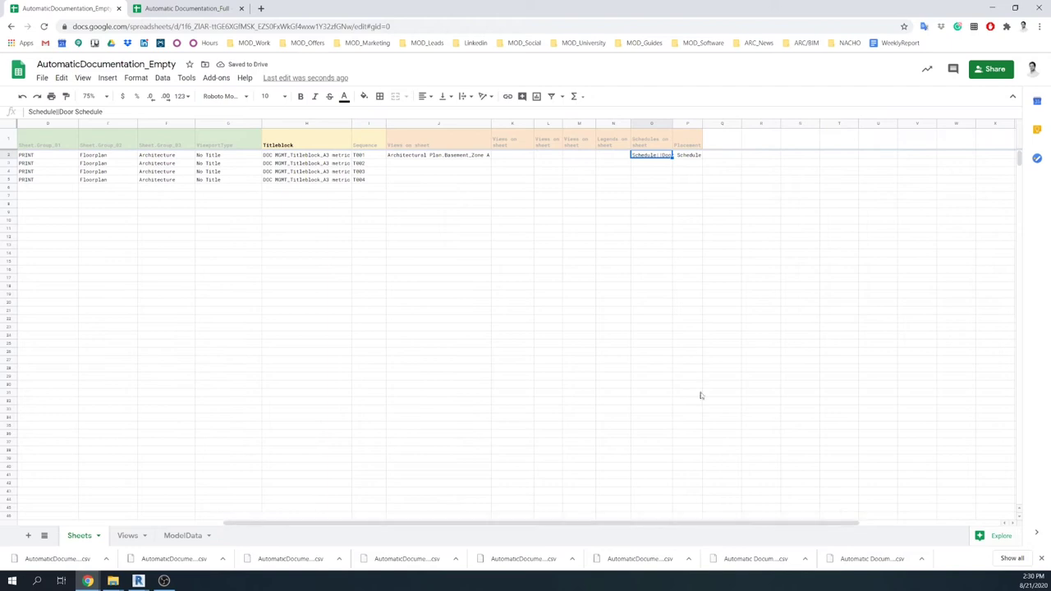
# - Widen the Schedules on sheet column and add a second column directly after it with the same Schedules on sheet header
pyautogui.moveTo(687, 123); pyautogui.dragTo(696, 127)
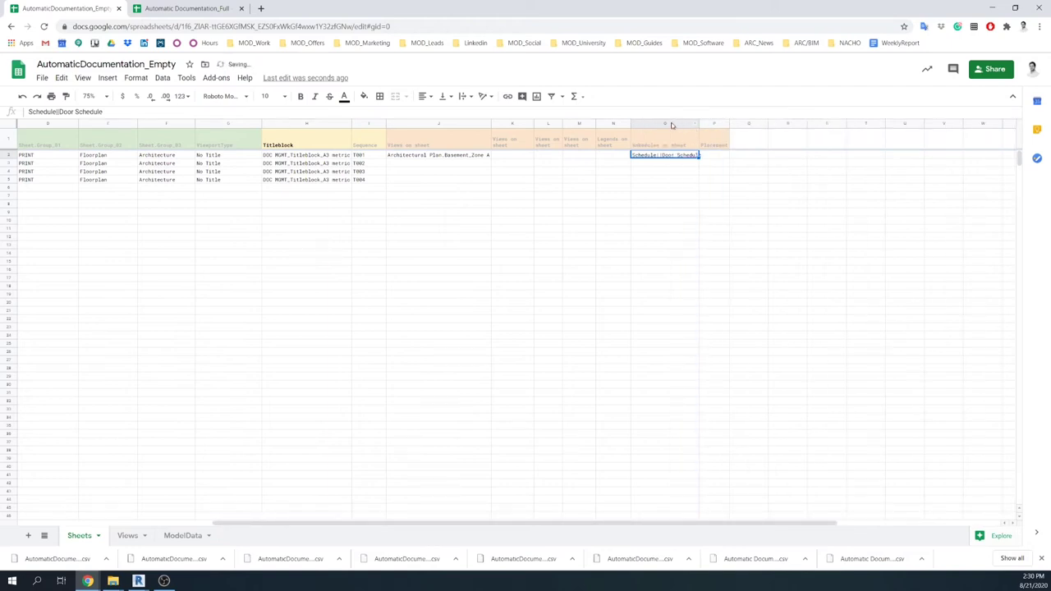
pyautogui.rightClick(671, 125)
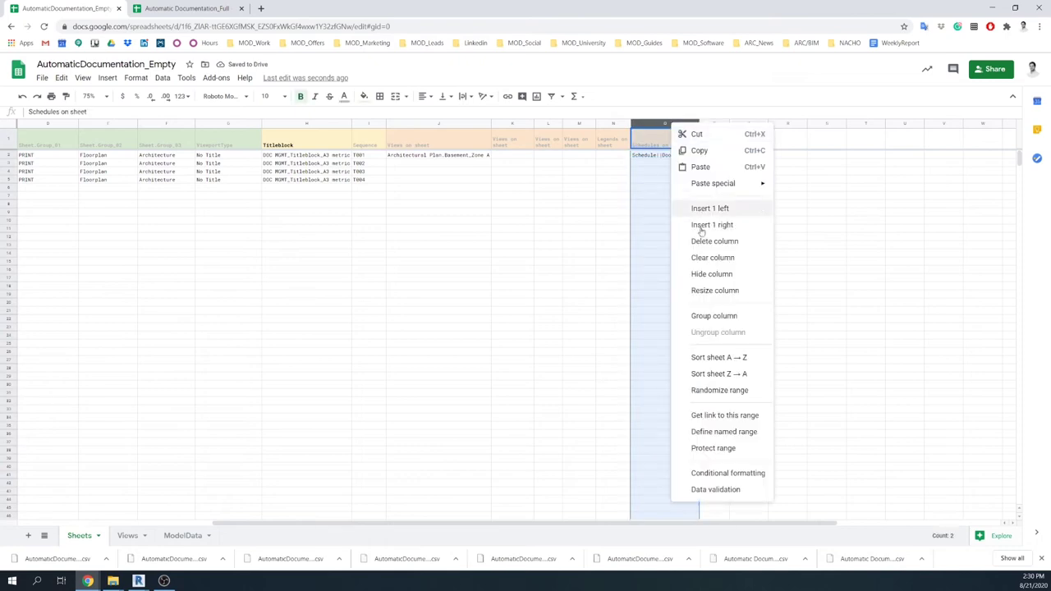
pyautogui.click(710, 225)
pyautogui.click(679, 142)
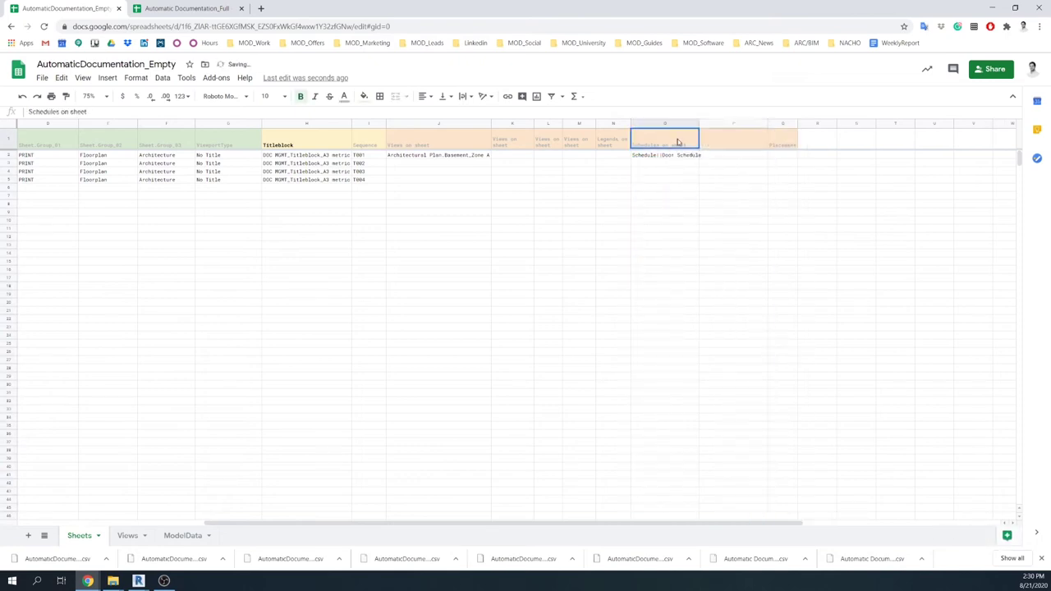
pyautogui.hotkey('ctrl', 'c')
pyautogui.click(724, 139)
pyautogui.hotkey('ctrl', 'v')
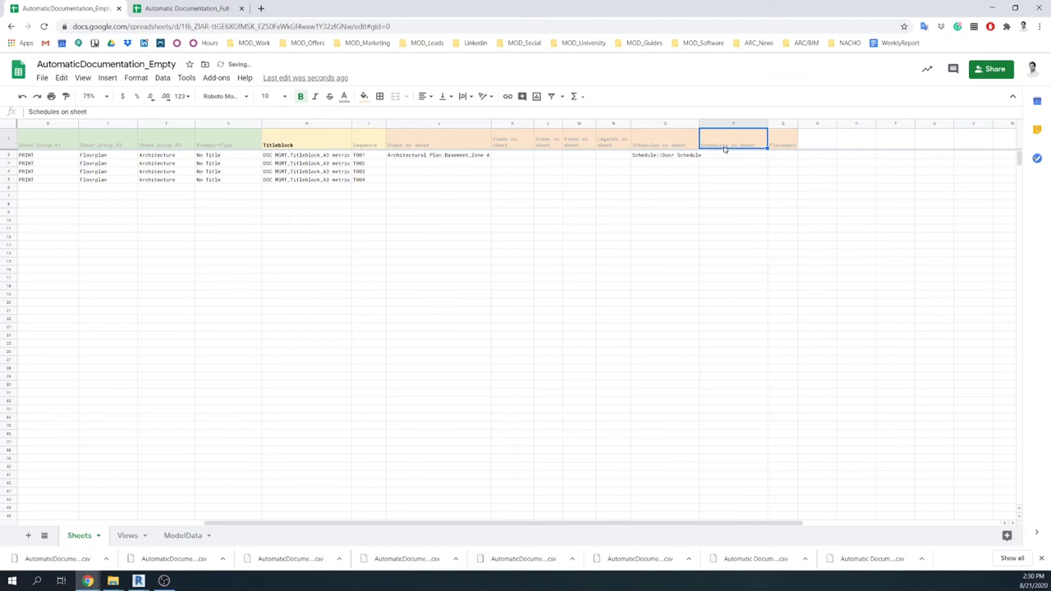
# - Set the first sheet's second Schedules on sheet value to the Furniture Schedule
pyautogui.doubleClick(734, 156)
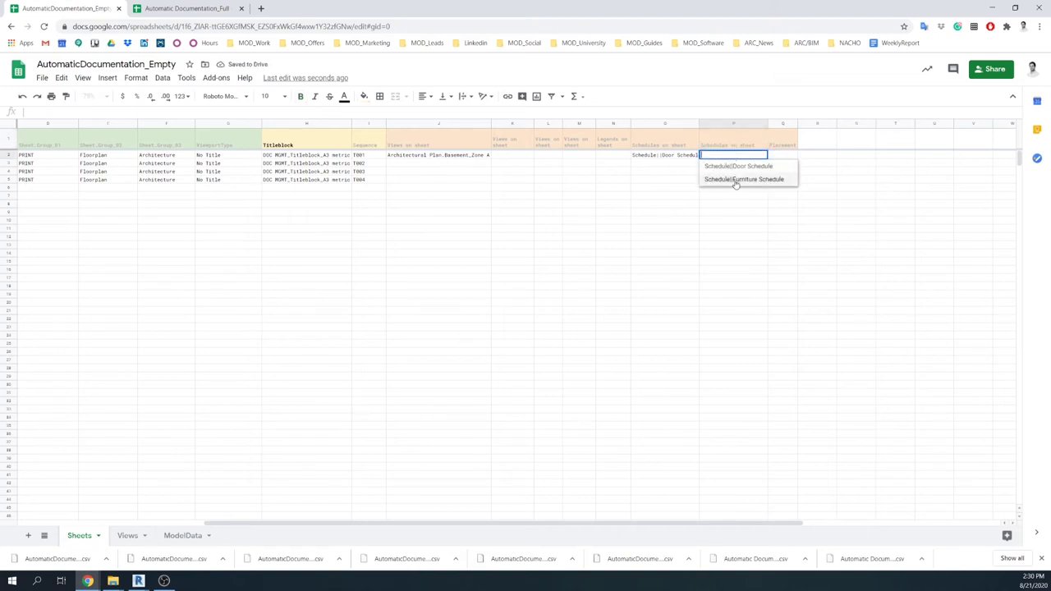
pyautogui.click(735, 179)
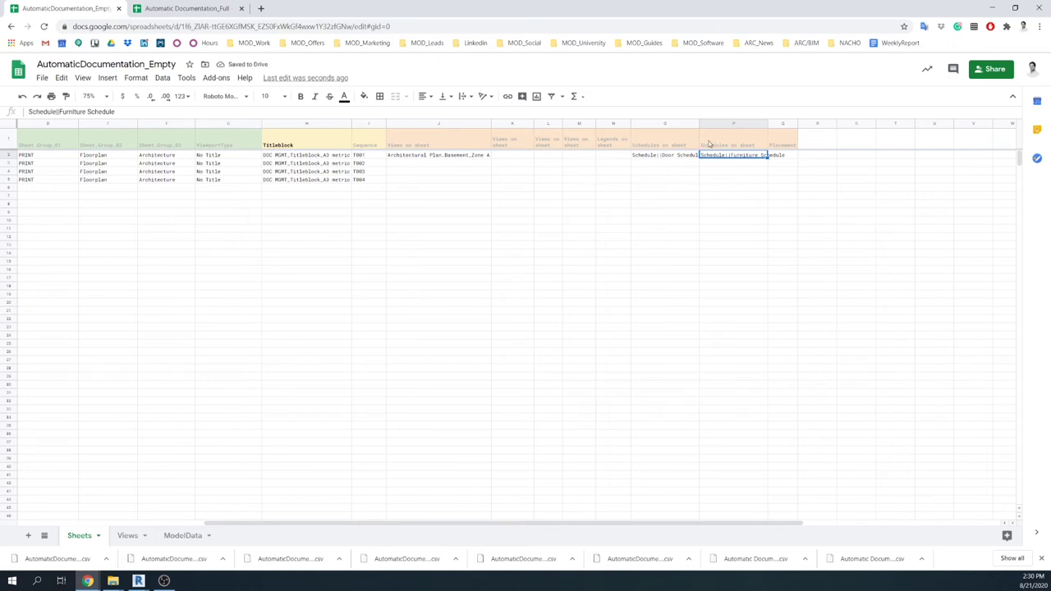
pyautogui.rightClick(613, 124)
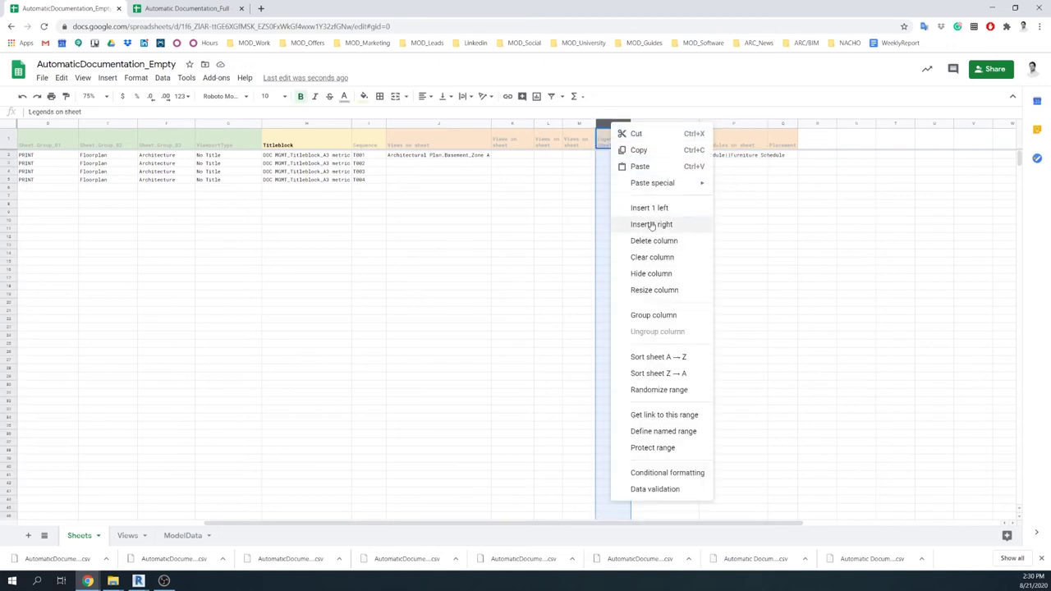
pyautogui.press('Escape')
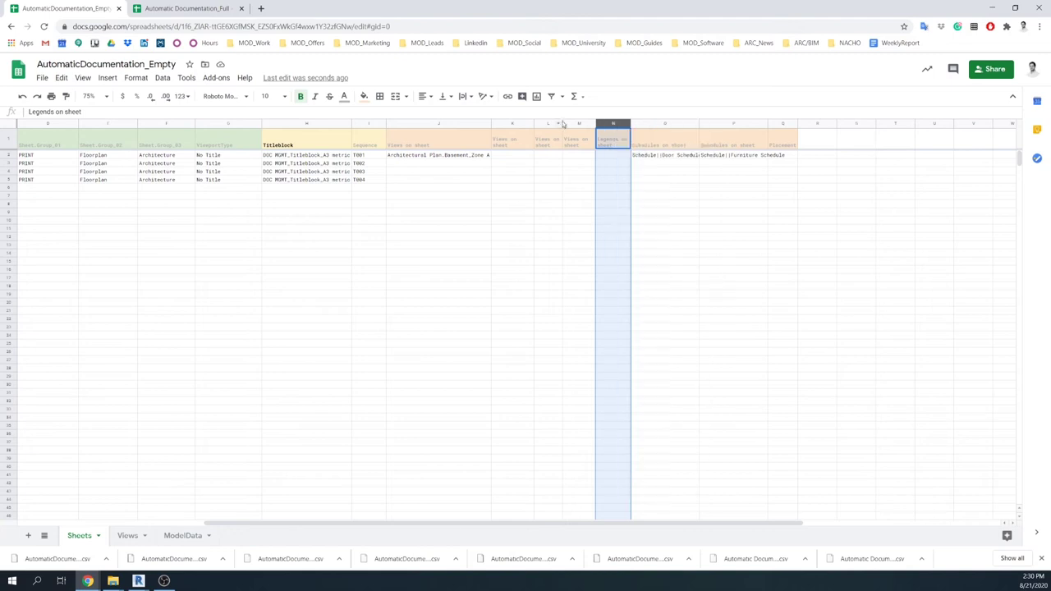
pyautogui.click(572, 123)
pyautogui.rightClick(572, 122)
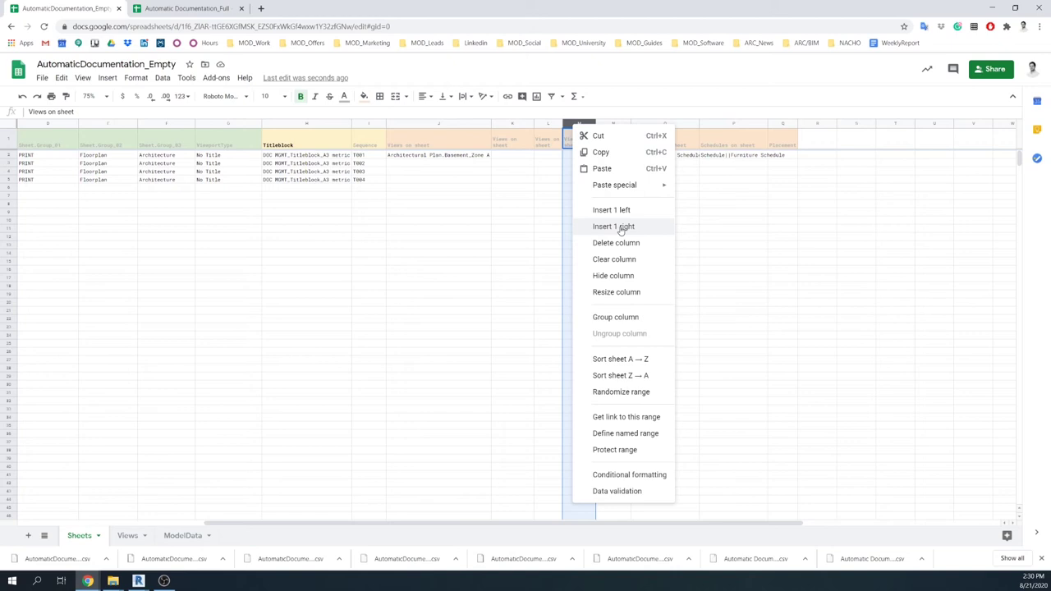
pyautogui.press('Escape')
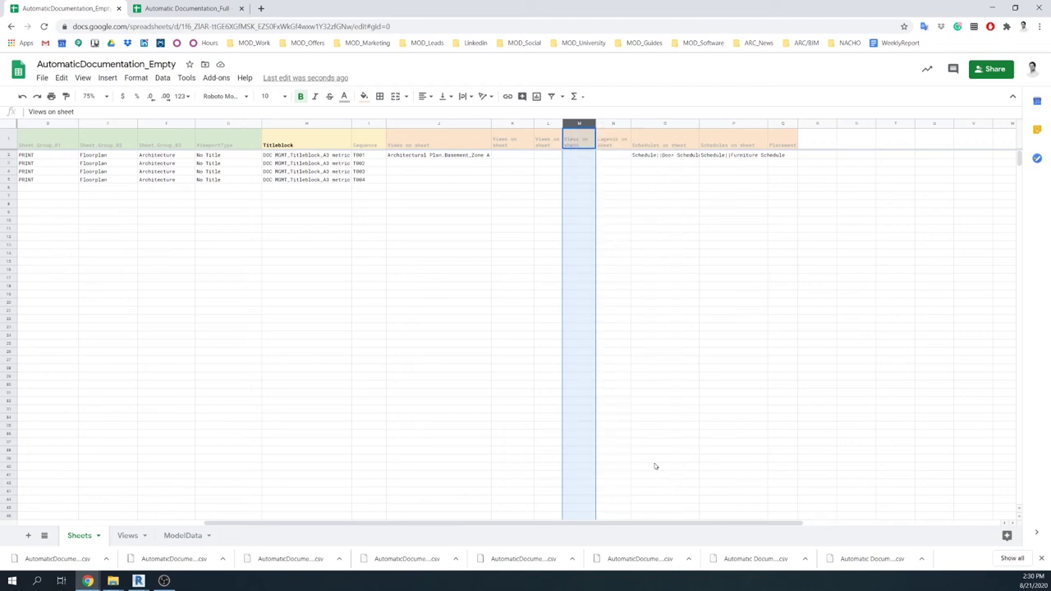
# - Fit the second Schedules on sheet column's width to its content and select the first sheet's Placement cell
pyautogui.doubleClick(768, 124)
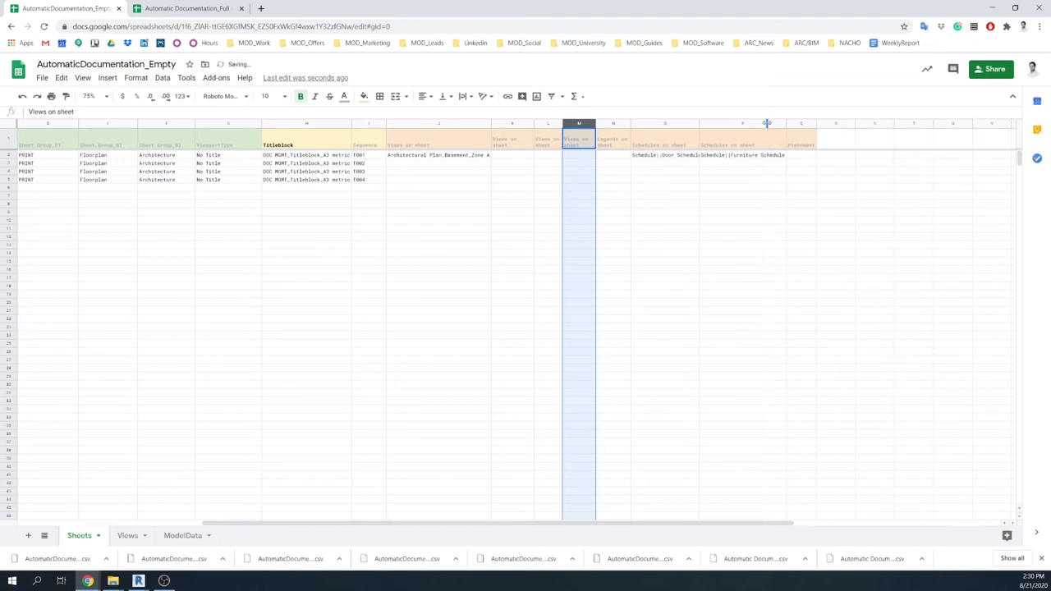
pyautogui.click(808, 156)
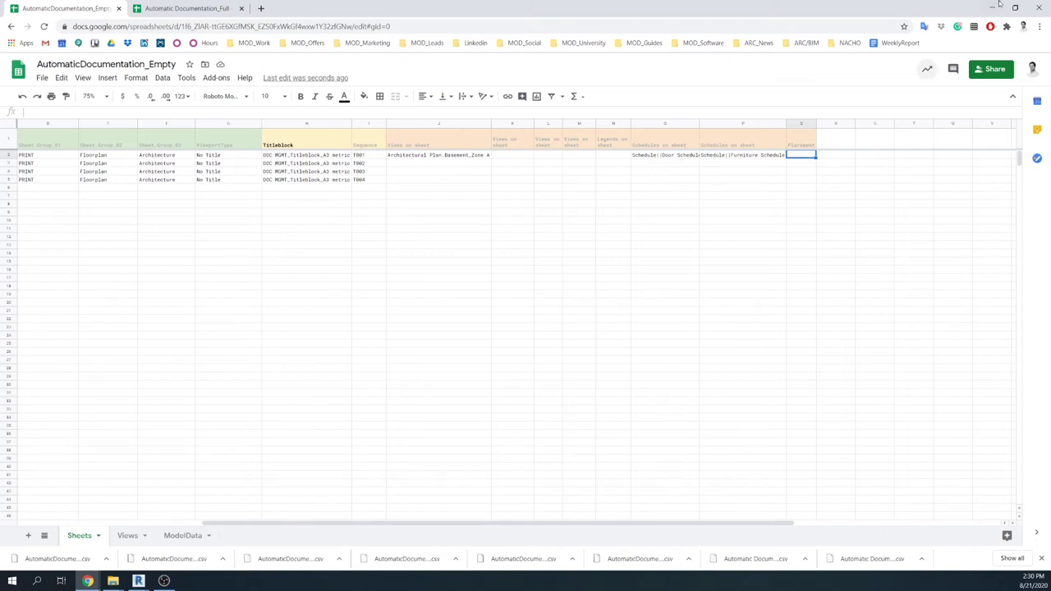
# - Switch to Revit, examine the layouts of template sheets T-02, T-01 and T-03, and return to the Sheets table in Google Sheets
pyautogui.click(992, 7)
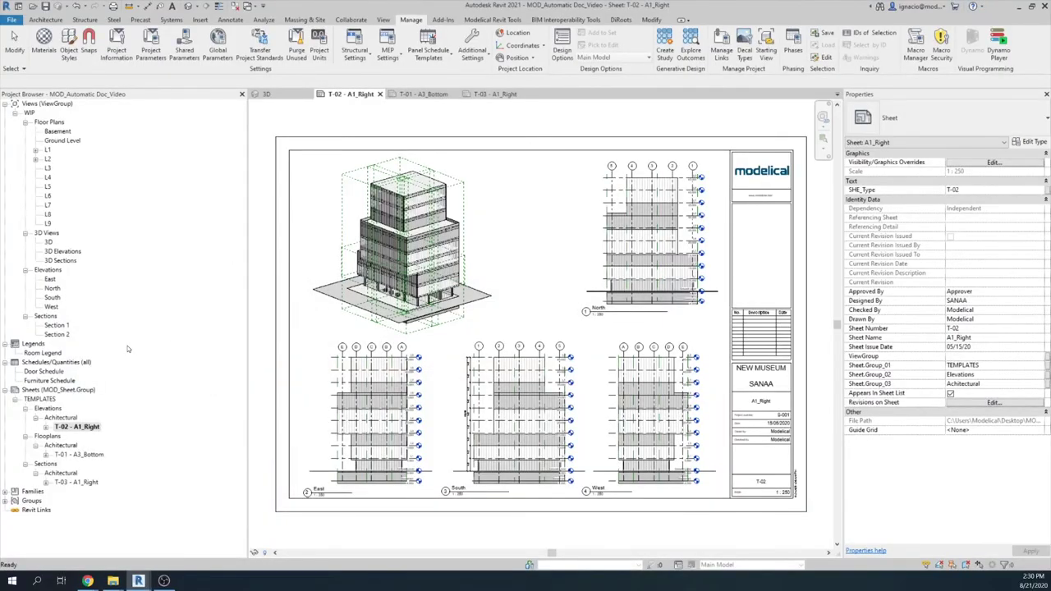
pyautogui.click(91, 428)
pyautogui.doubleClick(98, 455)
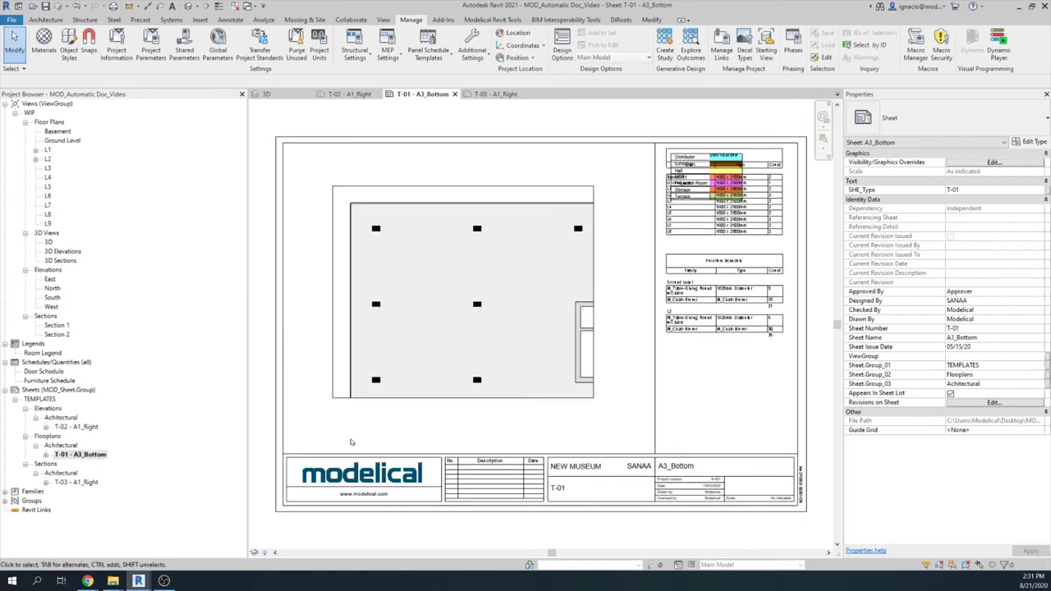
pyautogui.doubleClick(89, 483)
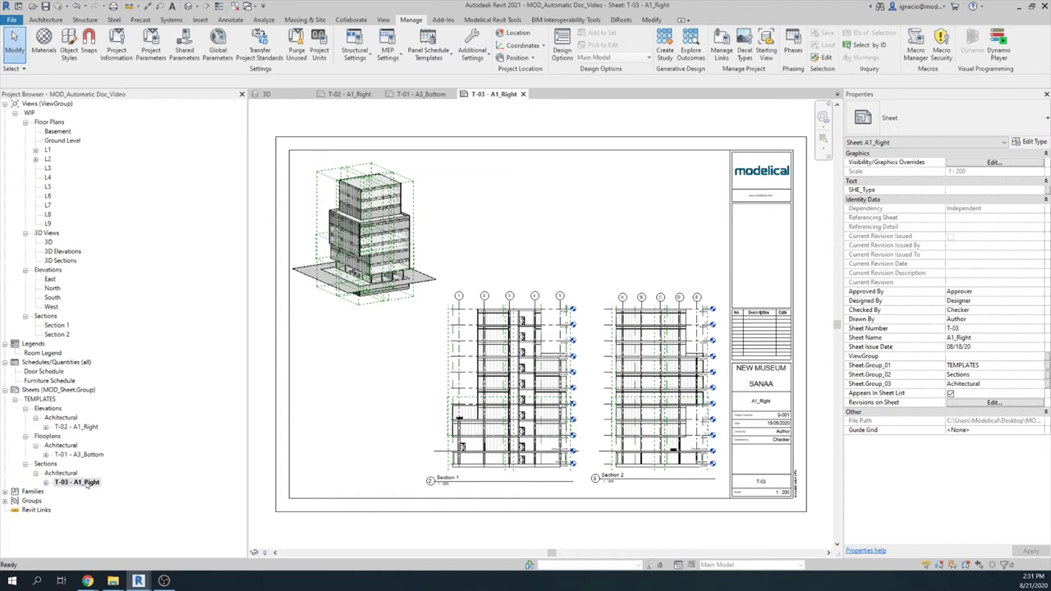
pyautogui.moveTo(87, 580)
pyautogui.click(67, 535)
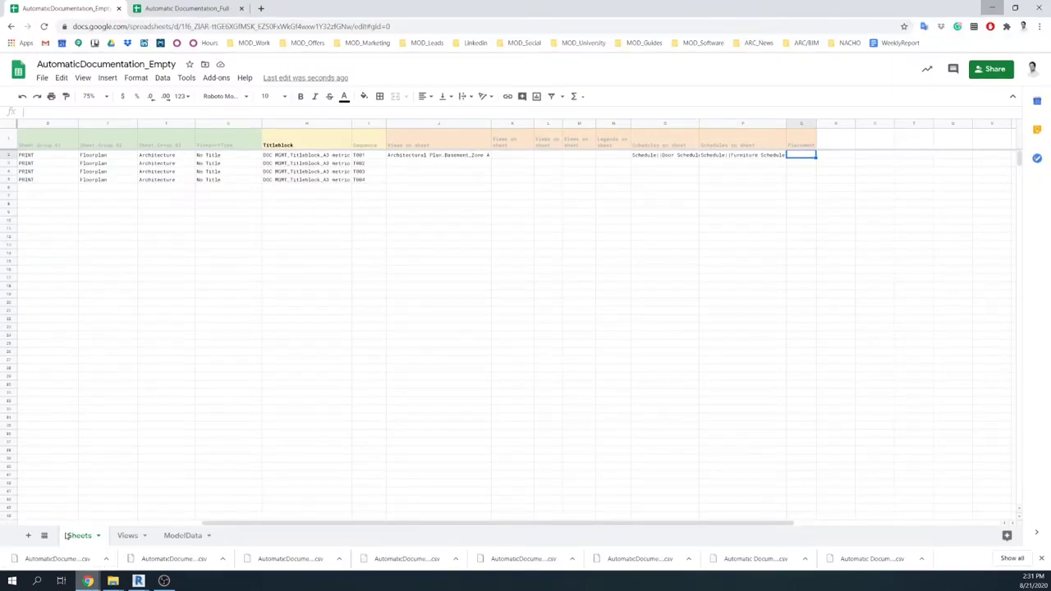
# - Enter T-01 as the first sheet's placement and fill its Architectural Plan.Basement_Zone A view down to the other three sheets
pyautogui.doubleClick(807, 154)
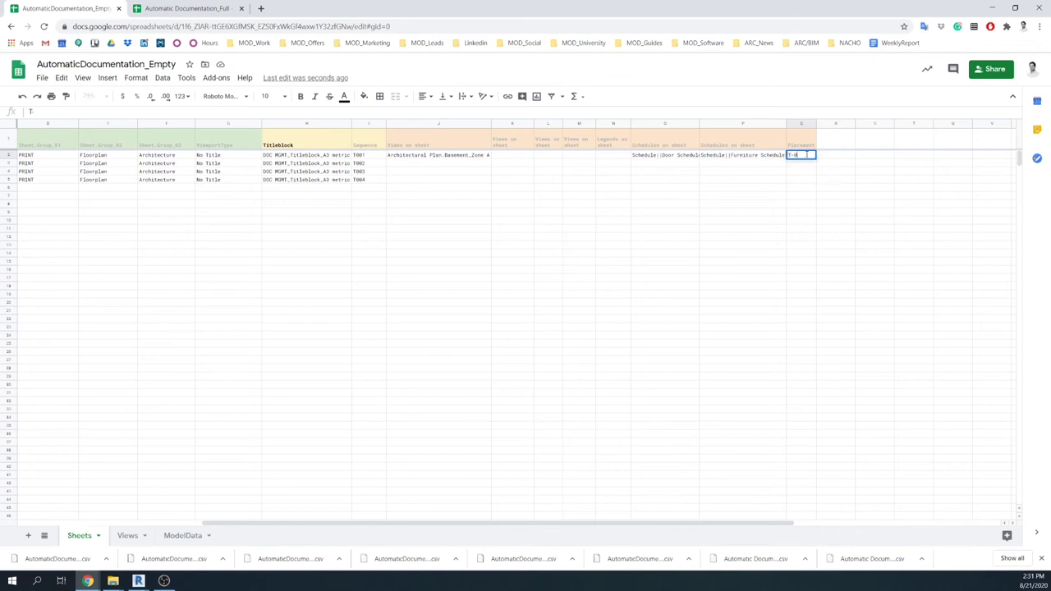
pyautogui.click(792, 237)
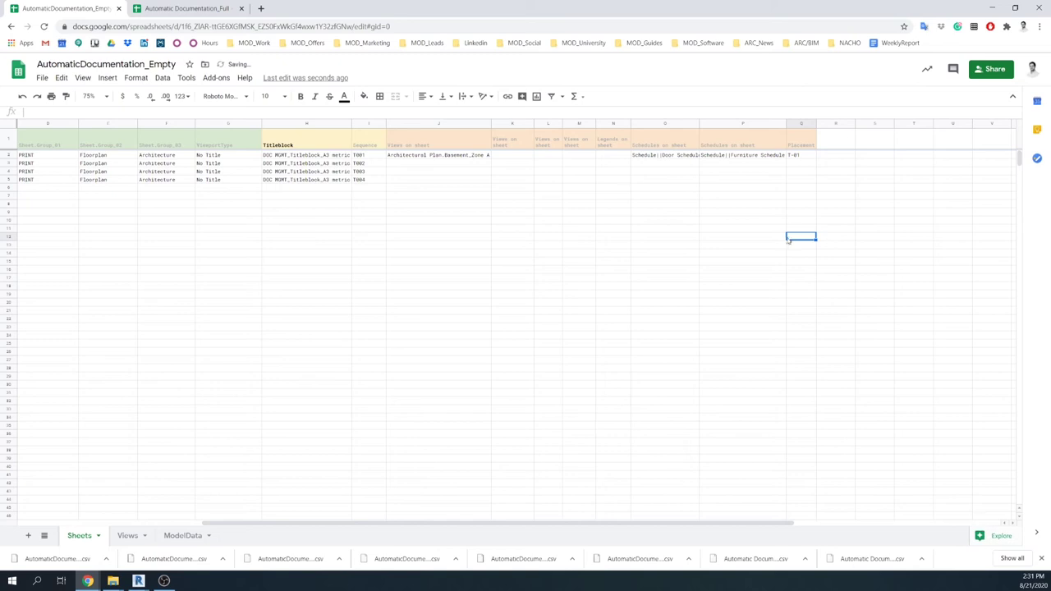
pyautogui.click(482, 156)
pyautogui.moveTo(490, 156); pyautogui.dragTo(490, 180)
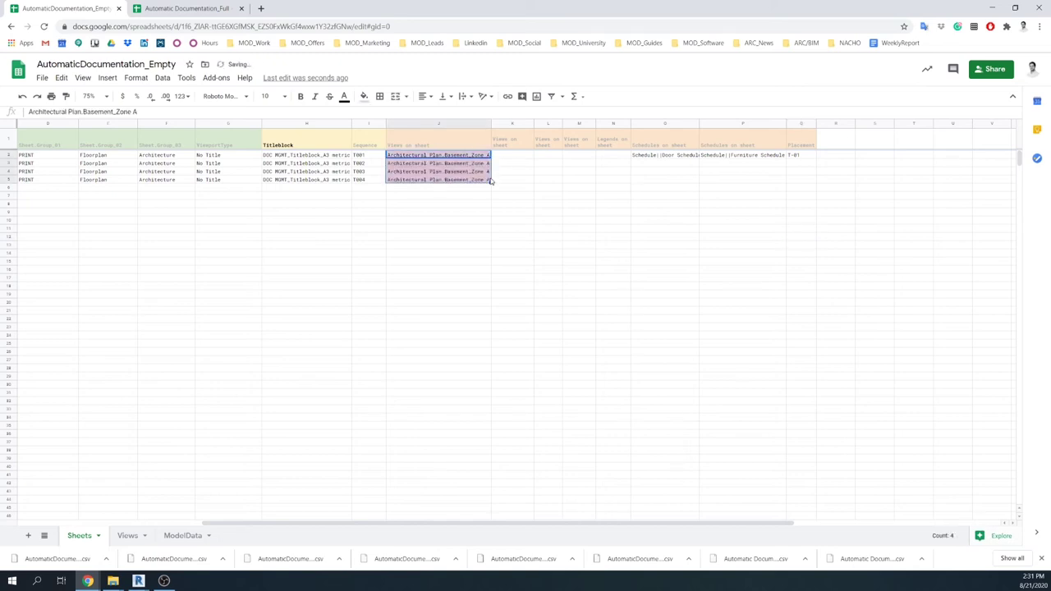
# - Assign the views Architectural Plan.Basement_Zone B, Zone C and Zone D to sheets 002, 003 and 004 respectively
pyautogui.moveTo(514, 526); pyautogui.dragTo(362, 529)
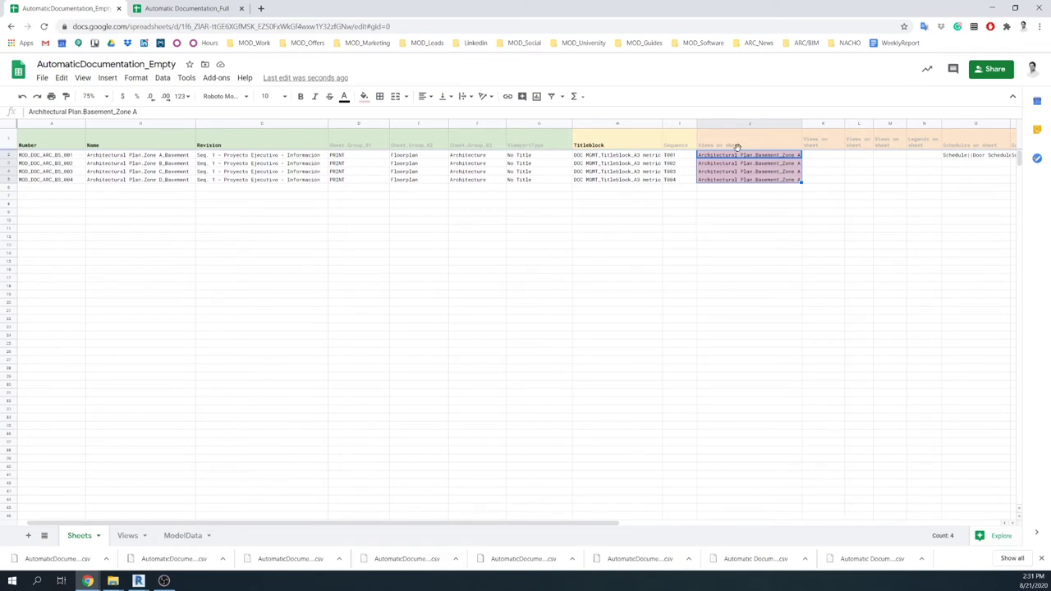
pyautogui.click(788, 163)
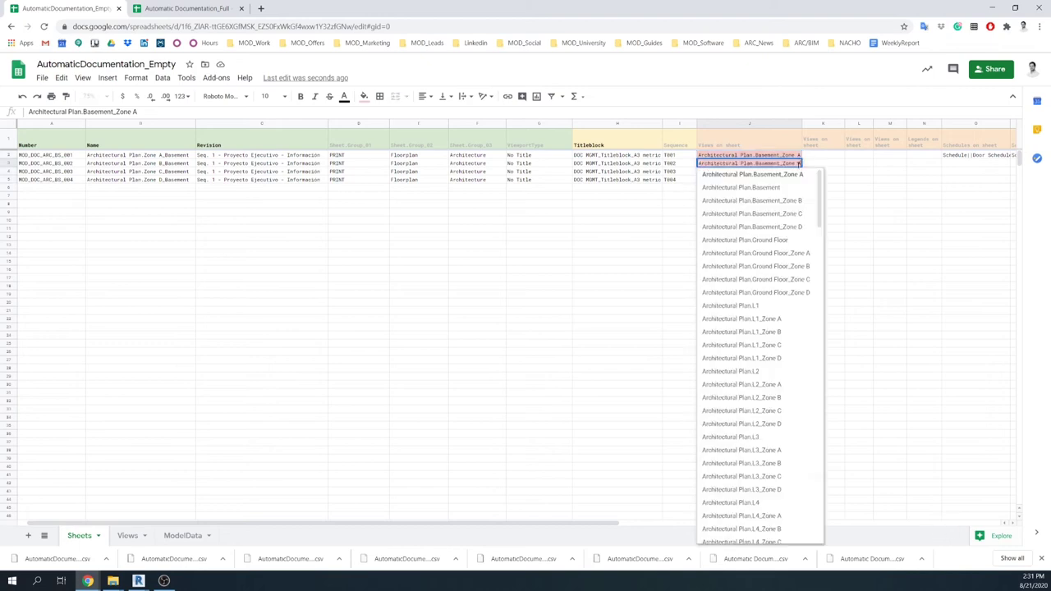
pyautogui.click(793, 200)
pyautogui.click(794, 172)
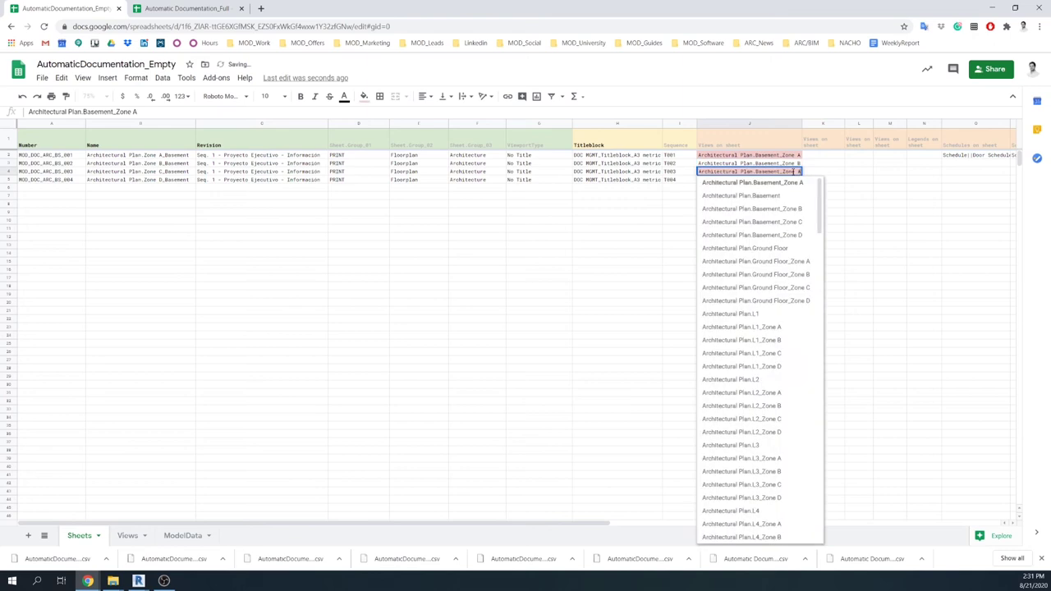
pyautogui.click(796, 222)
pyautogui.click(796, 180)
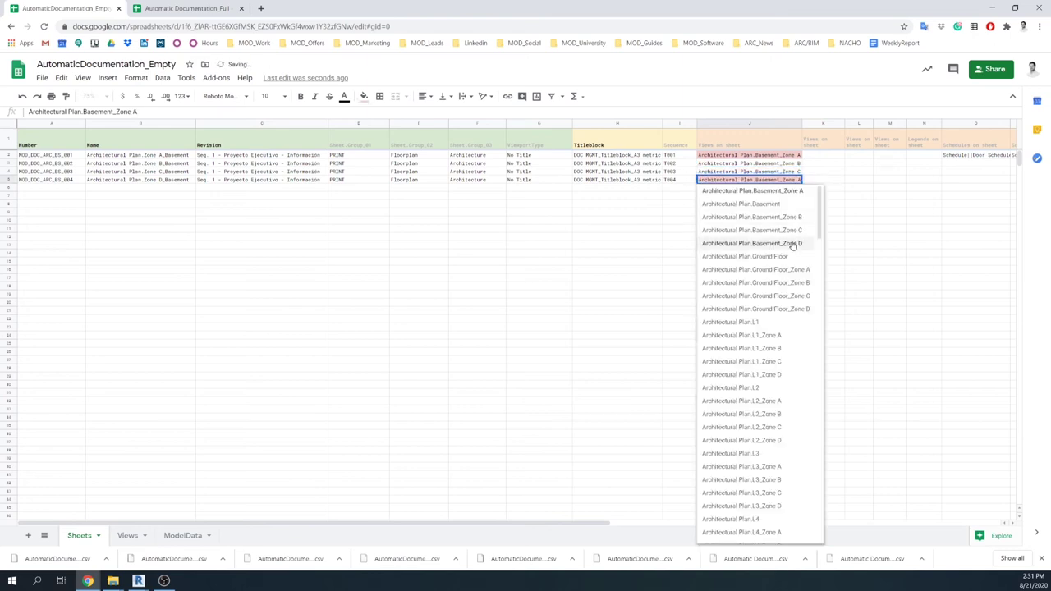
pyautogui.click(797, 244)
# - Fill the first sheet's Door Schedule, Furniture Schedule and placement down to all four basement sheets, continuing the placements to T-04
pyautogui.moveTo(590, 526); pyautogui.dragTo(737, 524)
pyautogui.click(817, 155)
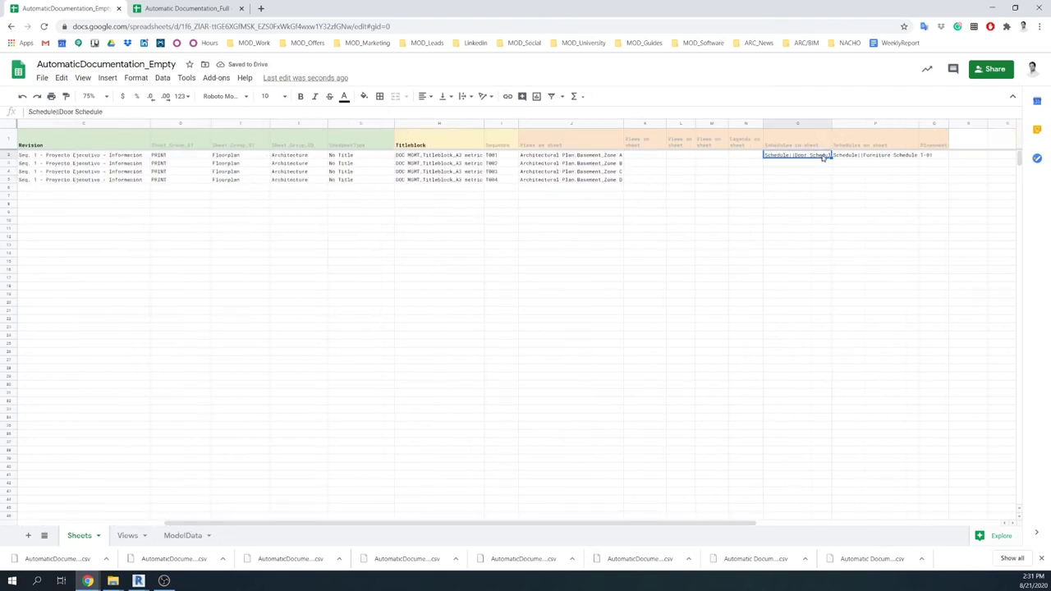
pyautogui.moveTo(831, 155); pyautogui.dragTo(831, 180)
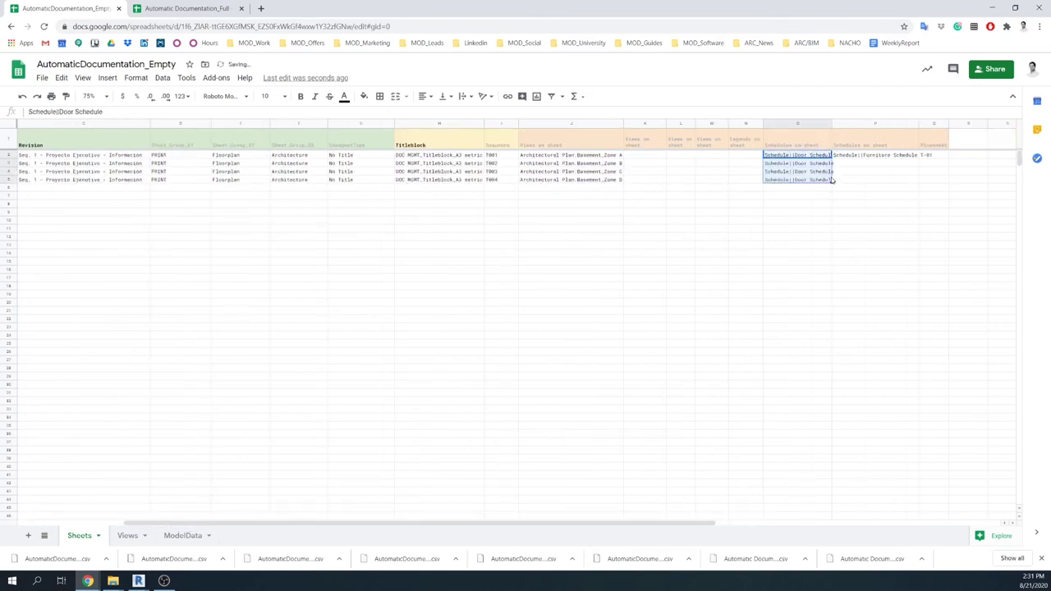
pyautogui.click(865, 156)
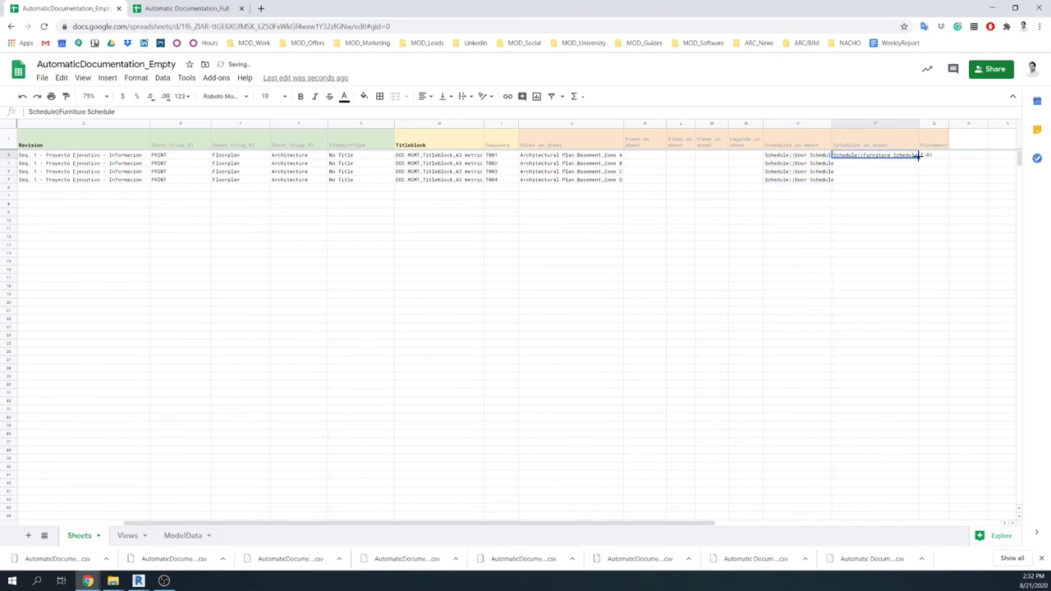
pyautogui.moveTo(918, 157); pyautogui.dragTo(944, 181)
pyautogui.click(941, 158)
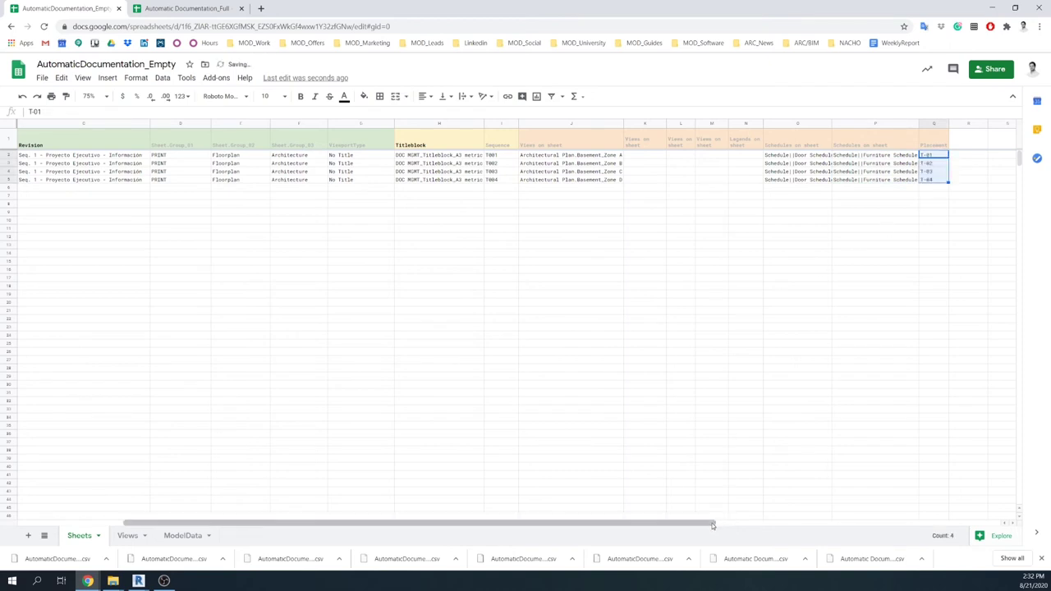
# - Copy the four basement sheet numbers into the four empty rows directly below them
pyautogui.moveTo(718, 525); pyautogui.dragTo(197, 526)
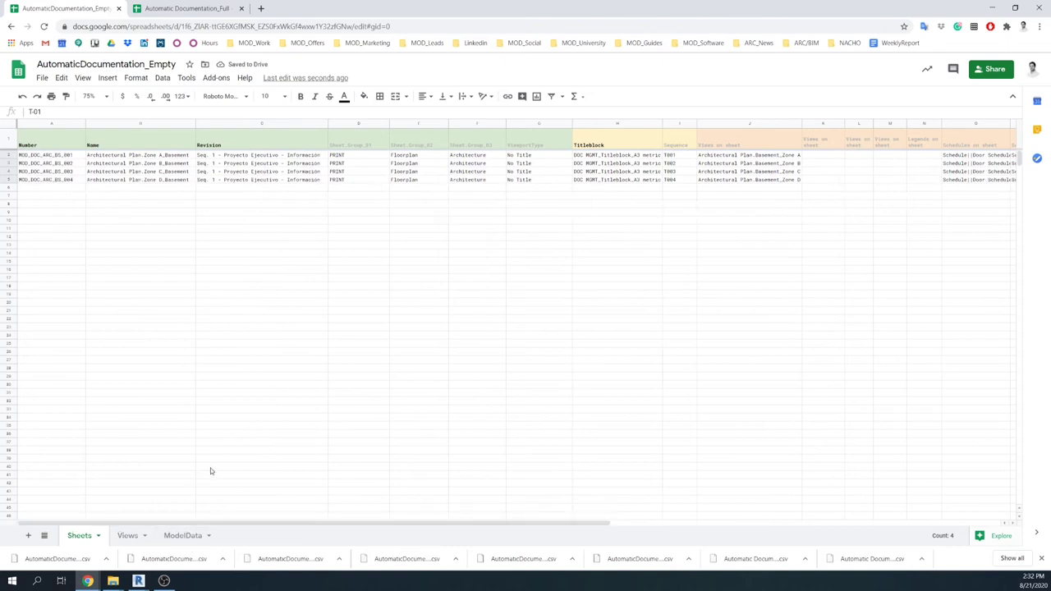
pyautogui.moveTo(72, 155); pyautogui.dragTo(70, 177)
pyautogui.hotkey('ctrl', 'c')
pyautogui.click(71, 188)
pyautogui.hotkey('ctrl', 'v')
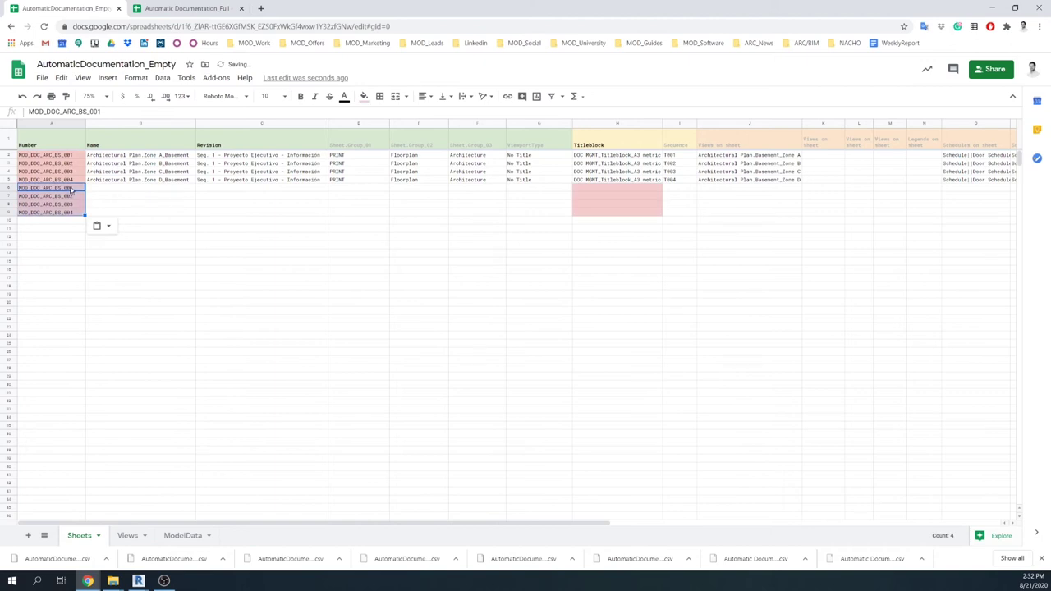
# - Replace BS with GF in the four copied sheet numbers in A6:A9
pyautogui.hotkey('ctrl', 'h')
pyautogui.write('BS')
pyautogui.press('Tab')
pyautogui.write('GF')
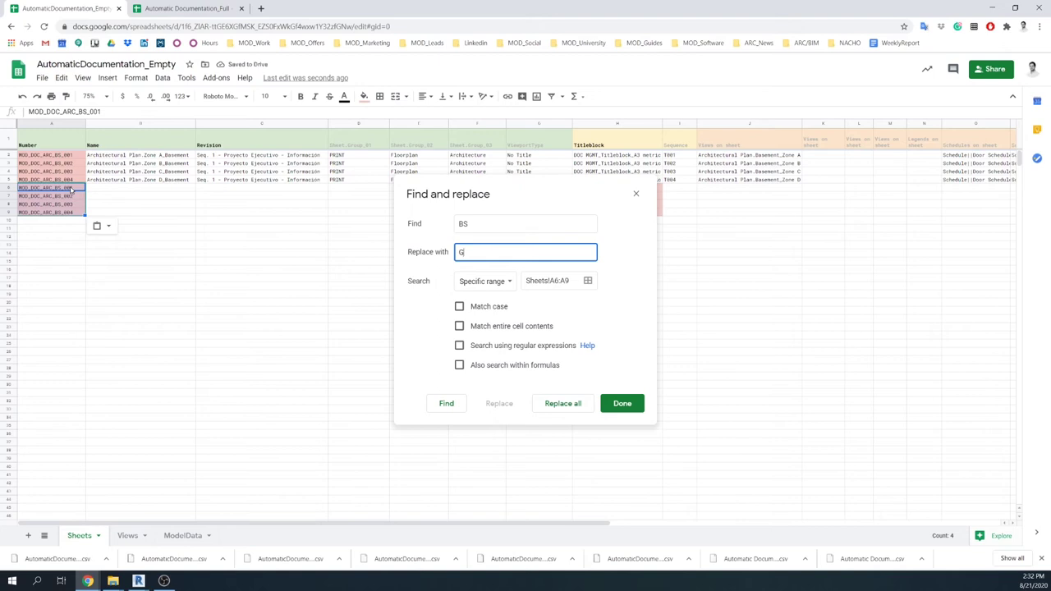
pyautogui.click(554, 403)
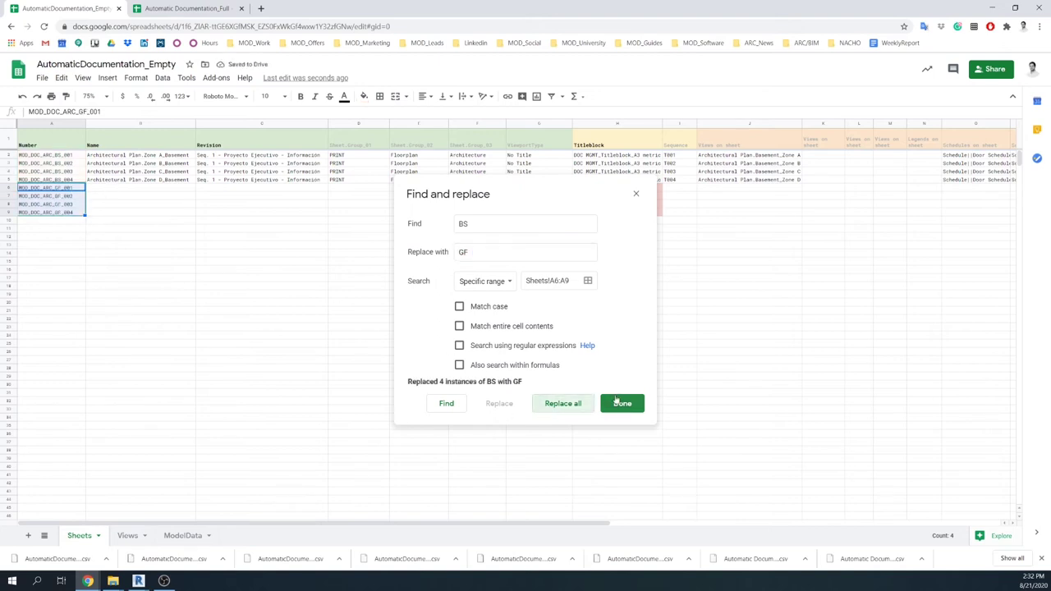
pyautogui.click(636, 194)
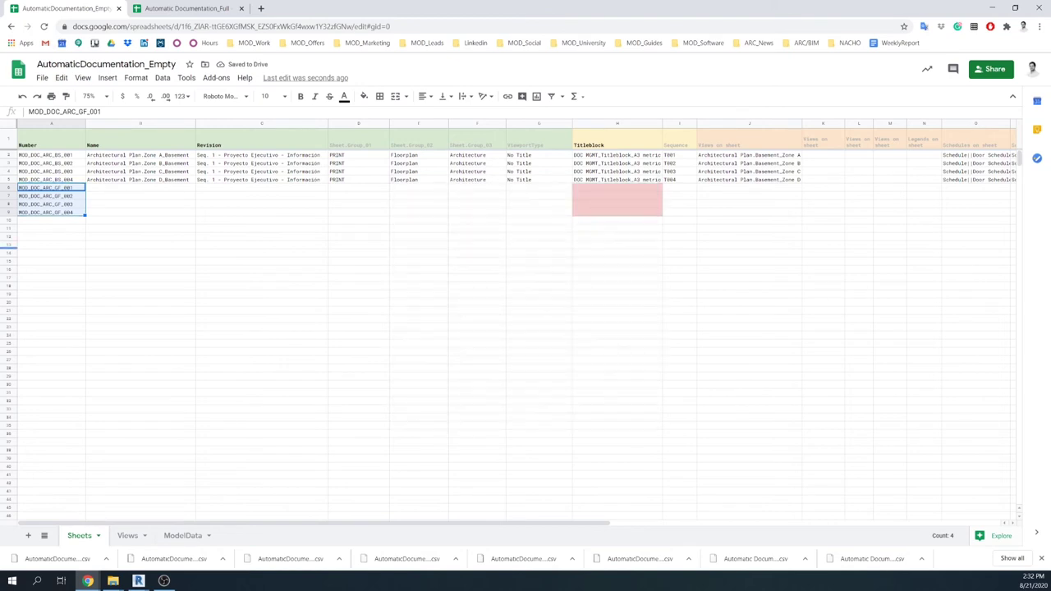
# - Copy the four basement sheet names into the Name cells of the new GF rows
pyautogui.click(110, 189)
pyautogui.moveTo(159, 157); pyautogui.dragTo(161, 181)
pyautogui.hotkey('ctrl', 'c')
pyautogui.click(149, 191)
pyautogui.hotkey('ctrl', 'v')
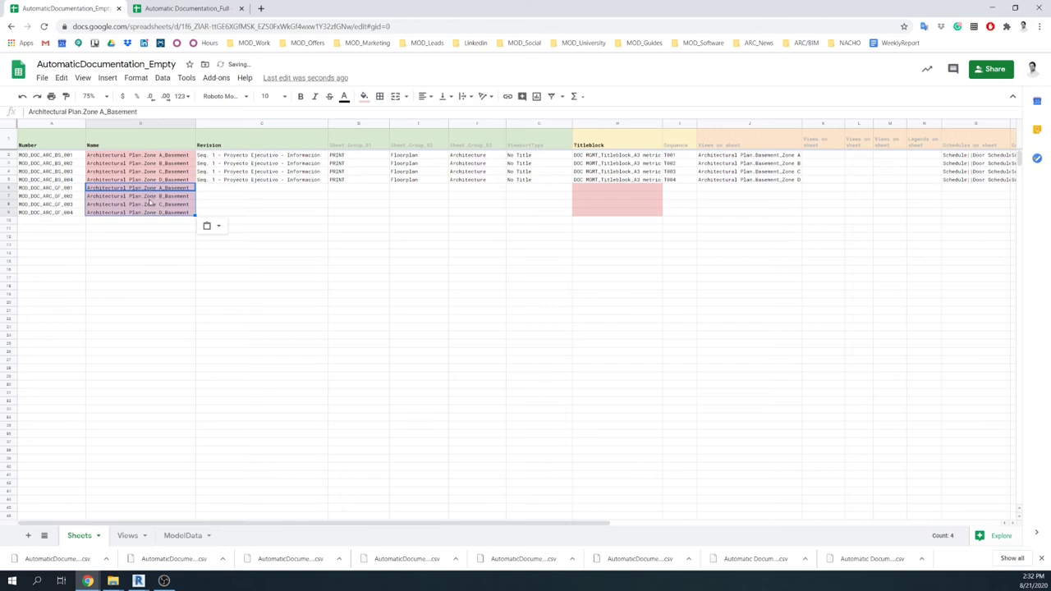
# - Replace Basement with Ground Floor in the four copied sheet names in B6:B9
pyautogui.hotkey('ctrl', 'h')
pyautogui.write('Basement')
pyautogui.press('Tab')
pyautogui.write('Groubn')
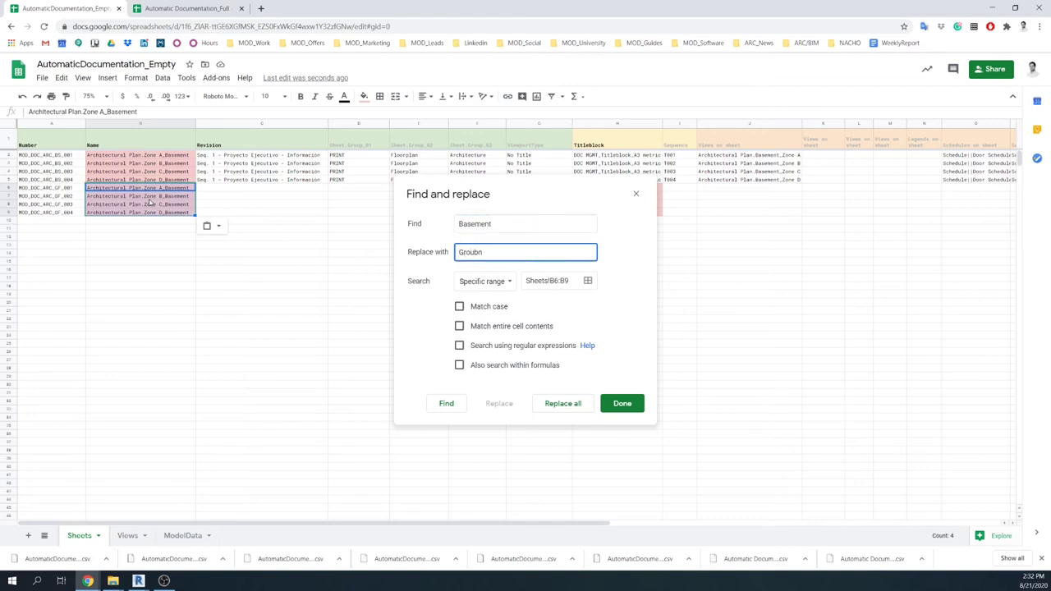
pyautogui.press('BackSpace')
pyautogui.press('BackSpace')
pyautogui.write('nd Floor')
pyautogui.click(565, 403)
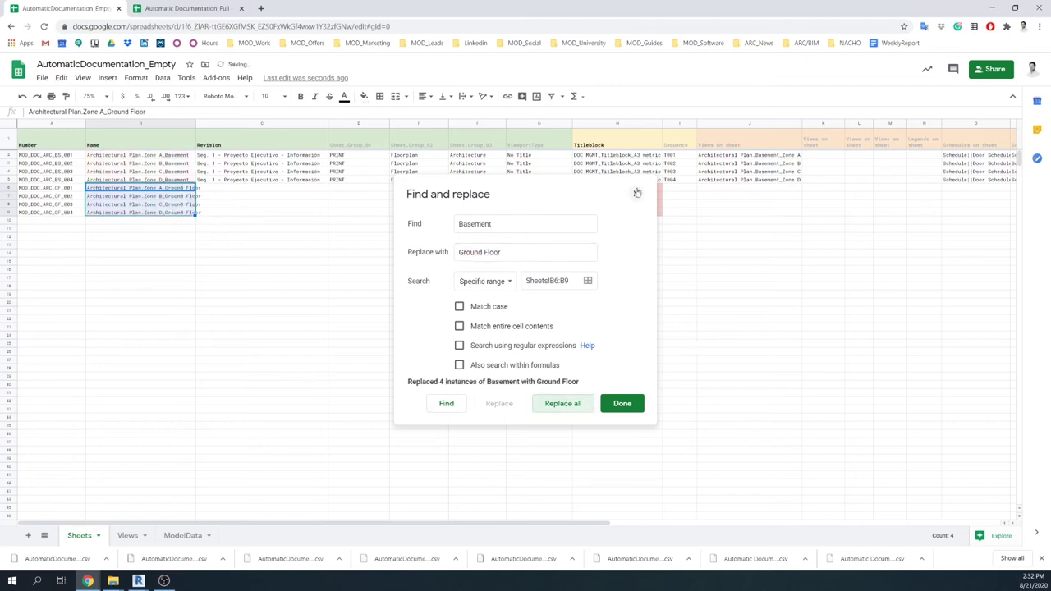
pyautogui.click(637, 194)
# - Fill the titleblock and sequence values down the four ground floor rows, continuing the sequence from T005 to T008
pyautogui.click(646, 184)
pyautogui.moveTo(662, 183); pyautogui.dragTo(659, 215)
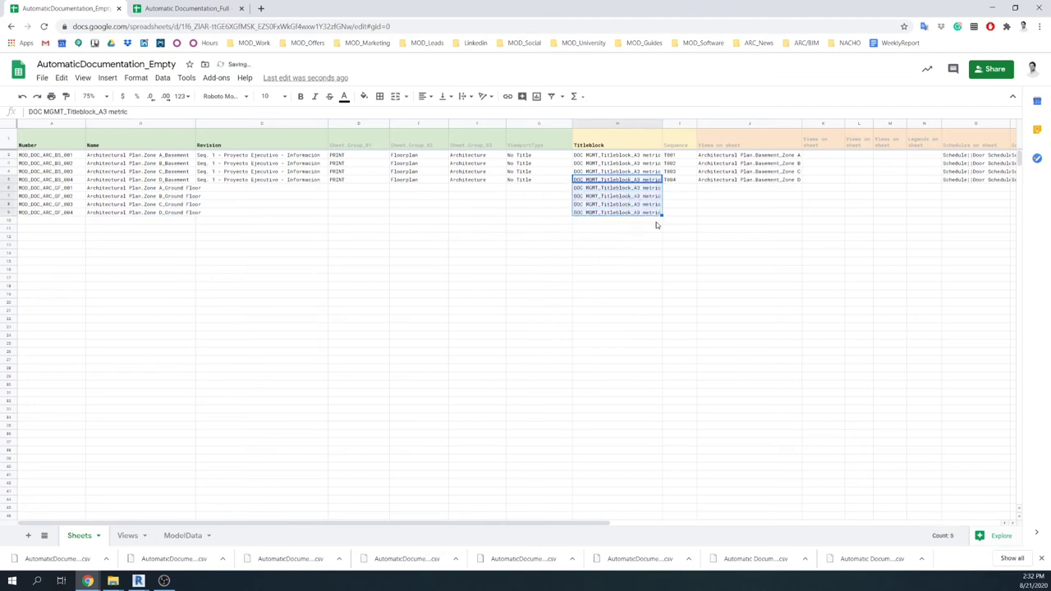
pyautogui.click(678, 180)
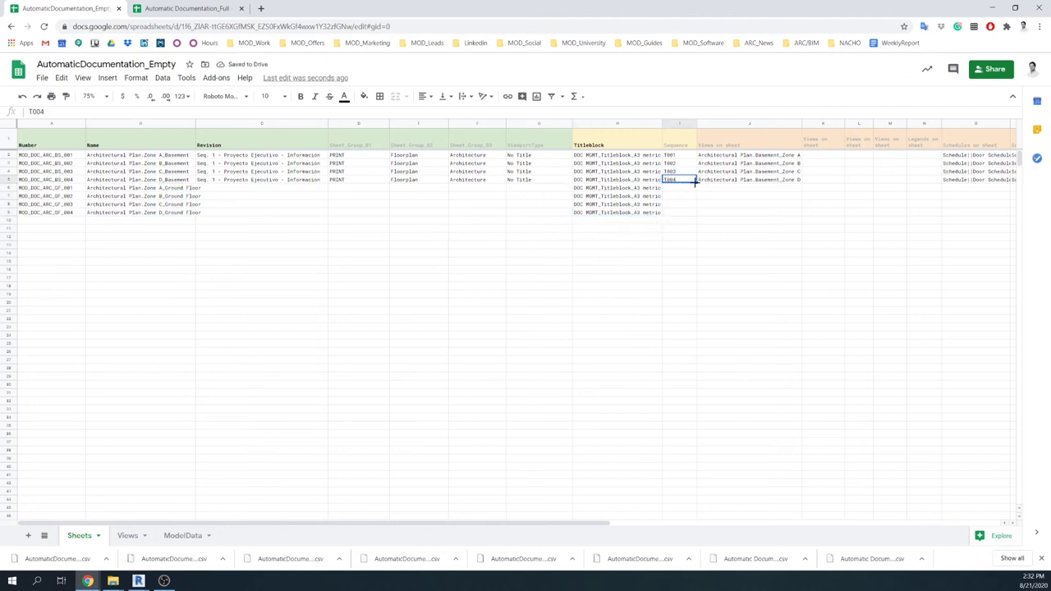
pyautogui.moveTo(691, 212); pyautogui.dragTo(694, 214)
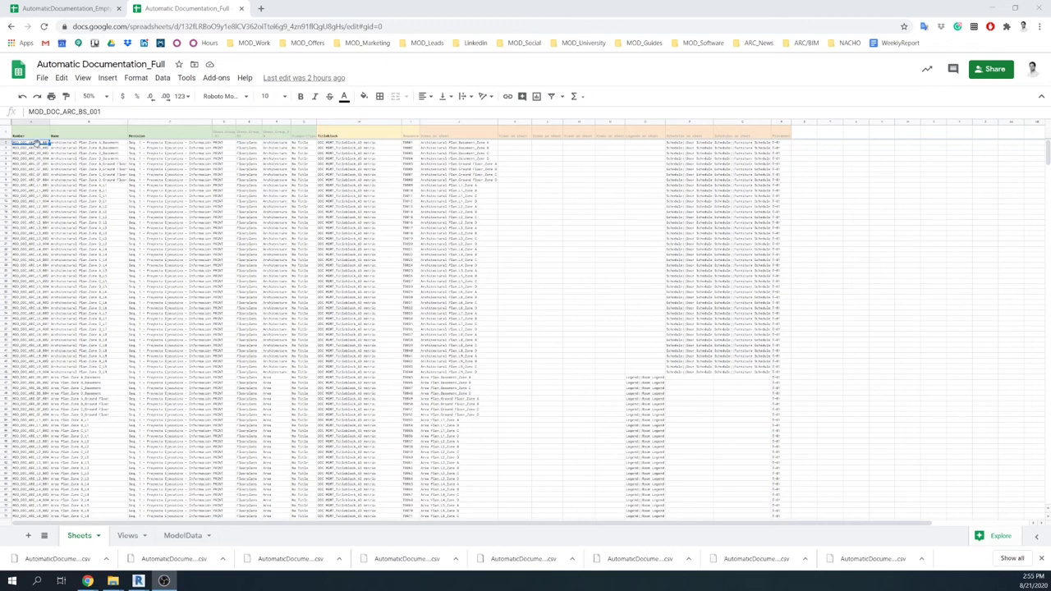
# - Copy the complete sheet list from Automatic Documentation_Full and paste it into AutomaticDocumentation_Empty, starting at the first Number cell
pyautogui.keyDown('shift'); pyautogui.click(745, 180); pyautogui.keyUp('shift')
pyautogui.moveTo(744, 180); pyautogui.dragTo(782, 361)
pyautogui.hotkey('ctrl', 'c')
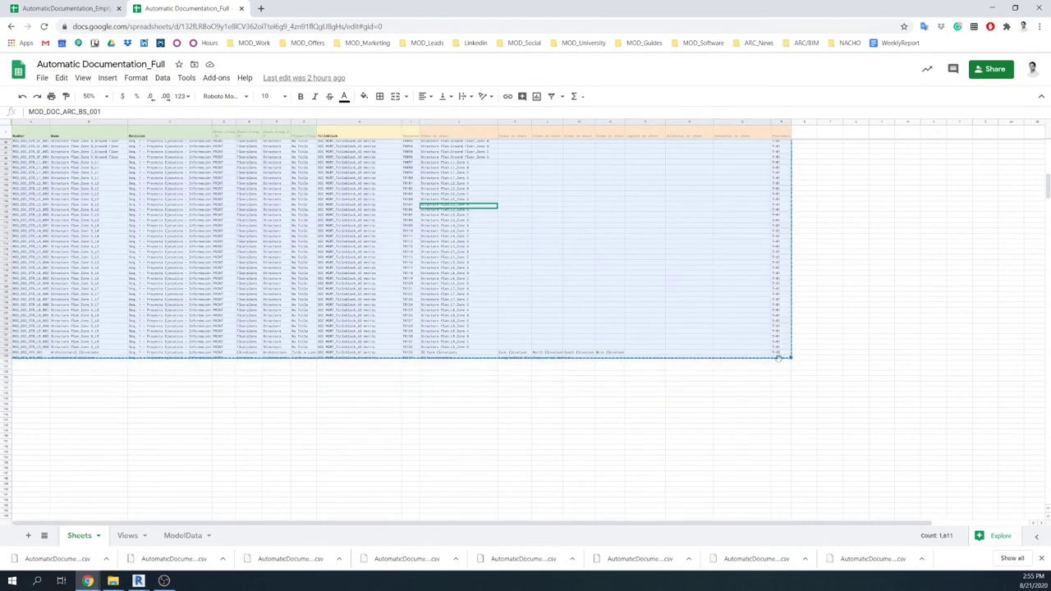
pyautogui.click(69, 9)
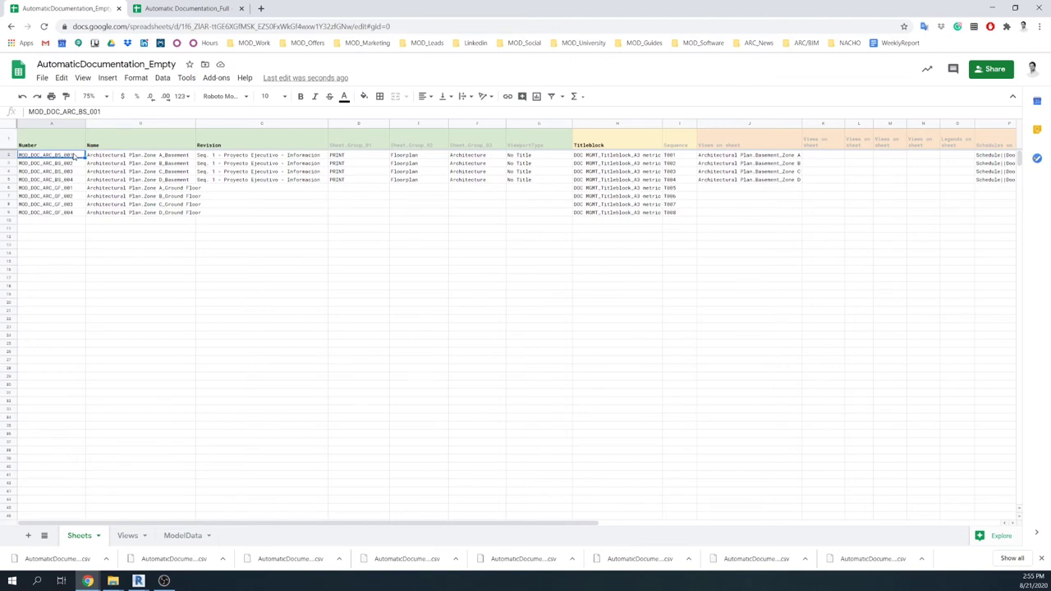
pyautogui.hotkey('ctrl', 'v')
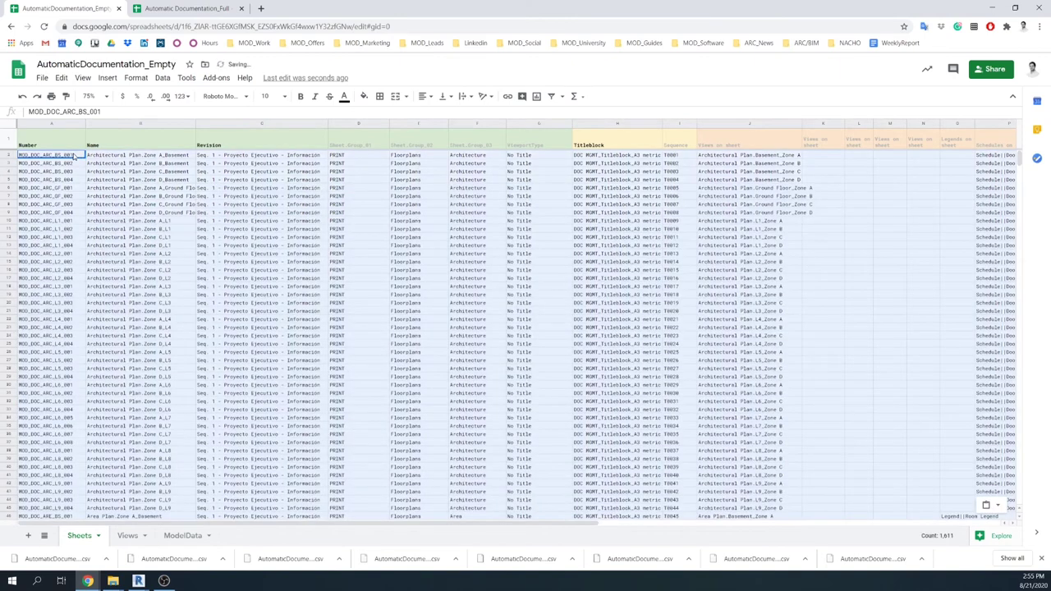
# - Look through the pasted sheet list from the architectural plans down to the elevation and section sheets
pyautogui.click(75, 155)
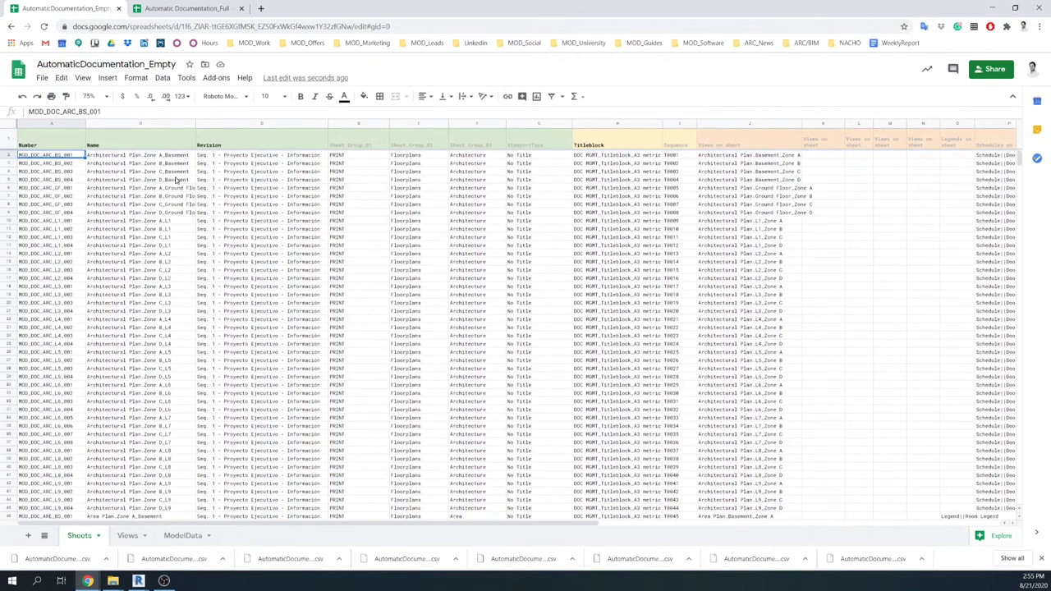
pyautogui.scroll(-10, 156, 247)
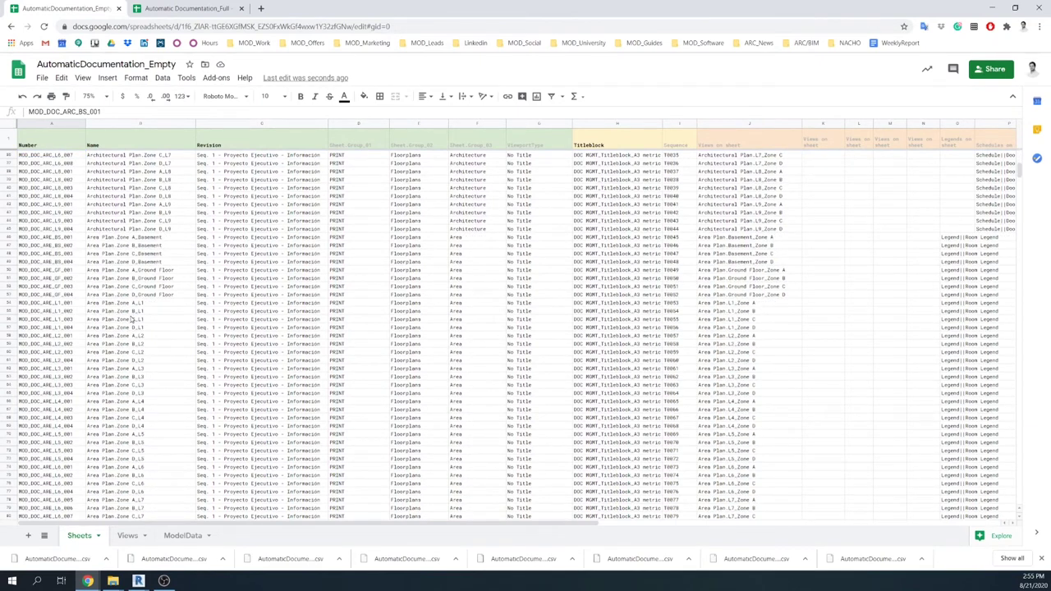
pyautogui.scroll(-10, 115, 245)
pyautogui.scroll(-10, 132, 310)
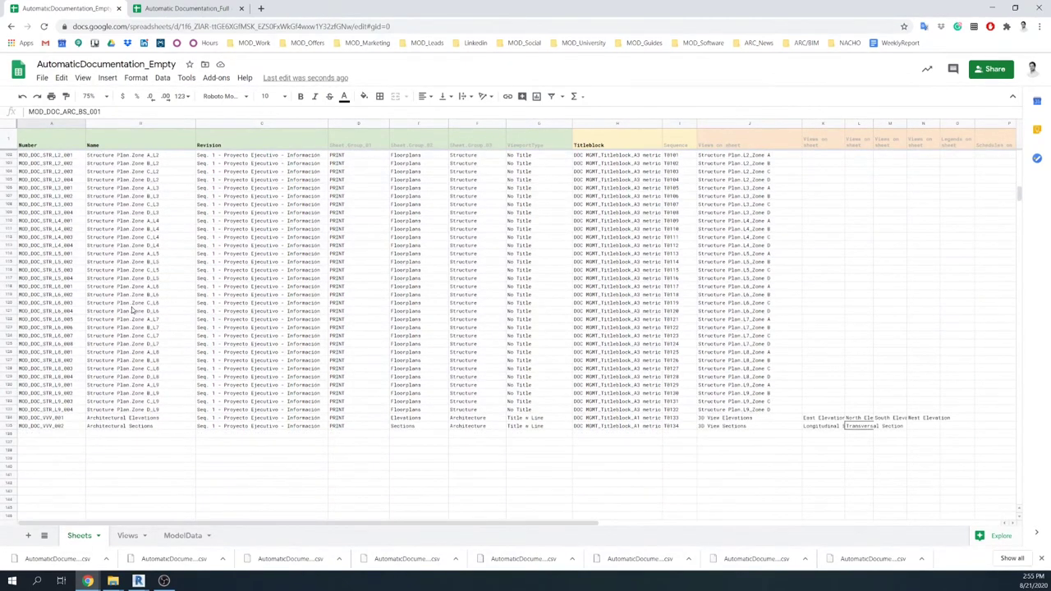
pyautogui.scroll(-1, 131, 310)
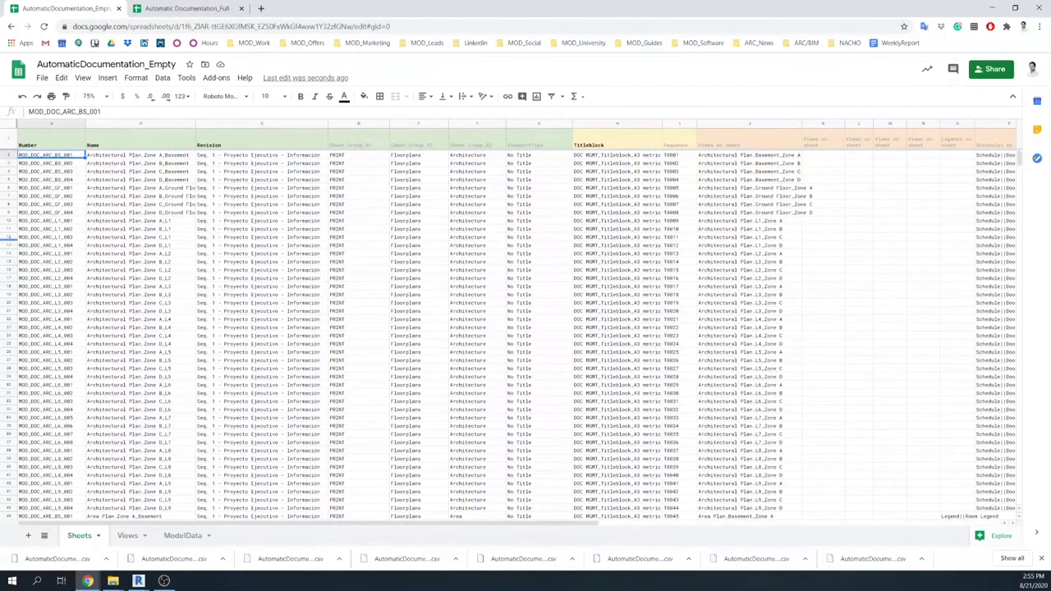
pyautogui.hotkey('alt', 'Tab')
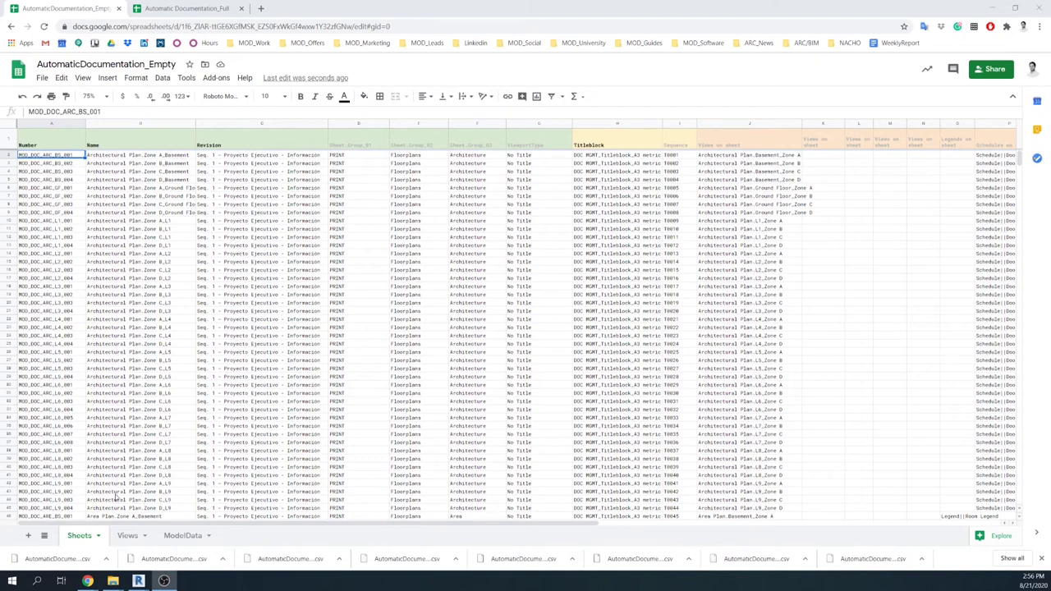
# - Download the Views sheet as a comma-separated values (.csv) file
pyautogui.click(128, 537)
pyautogui.click(128, 536)
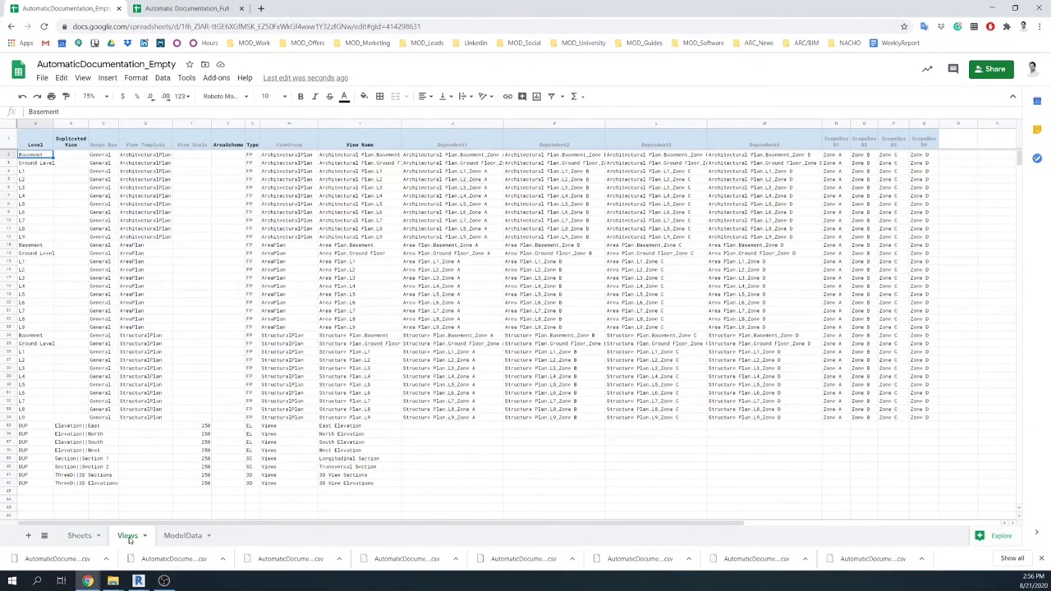
pyautogui.click(42, 79)
pyautogui.moveTo(81, 215)
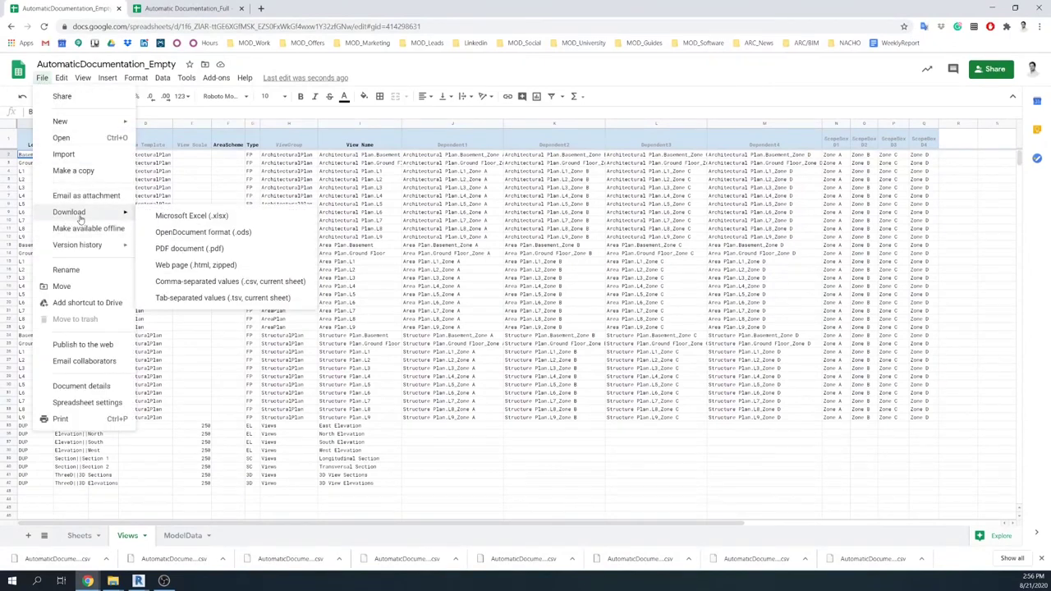
pyautogui.click(213, 282)
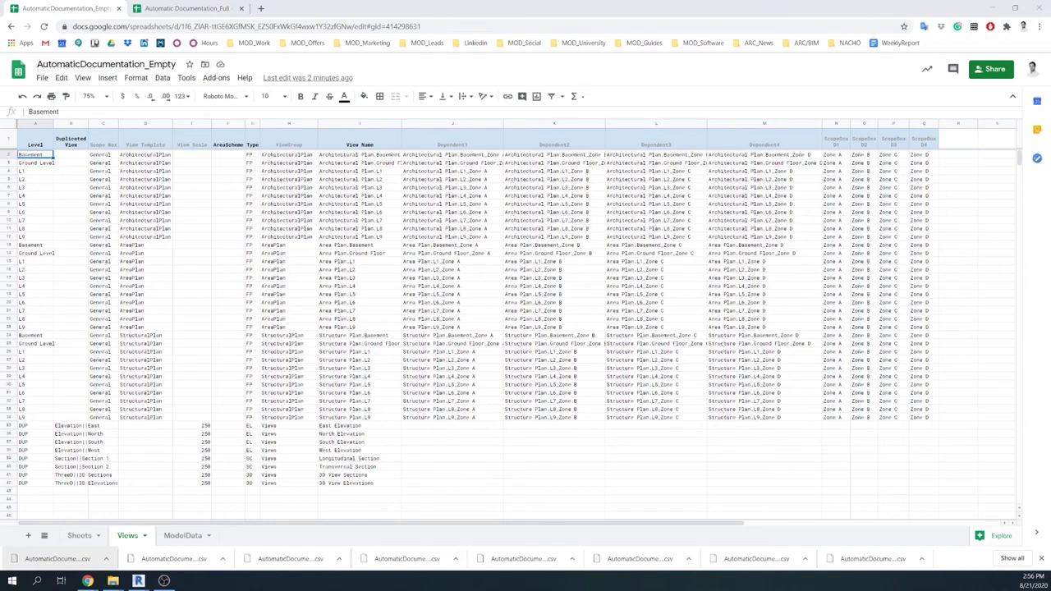
# - Download the Sheets sheet as a comma-separated values (.csv) file
pyautogui.click(80, 535)
pyautogui.click(42, 77)
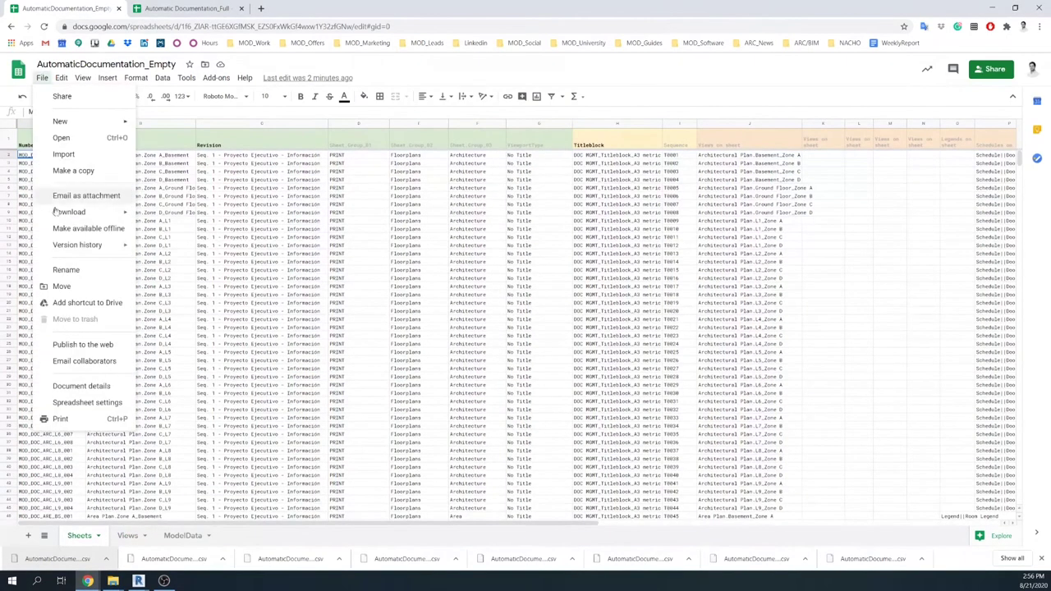
pyautogui.moveTo(97, 220)
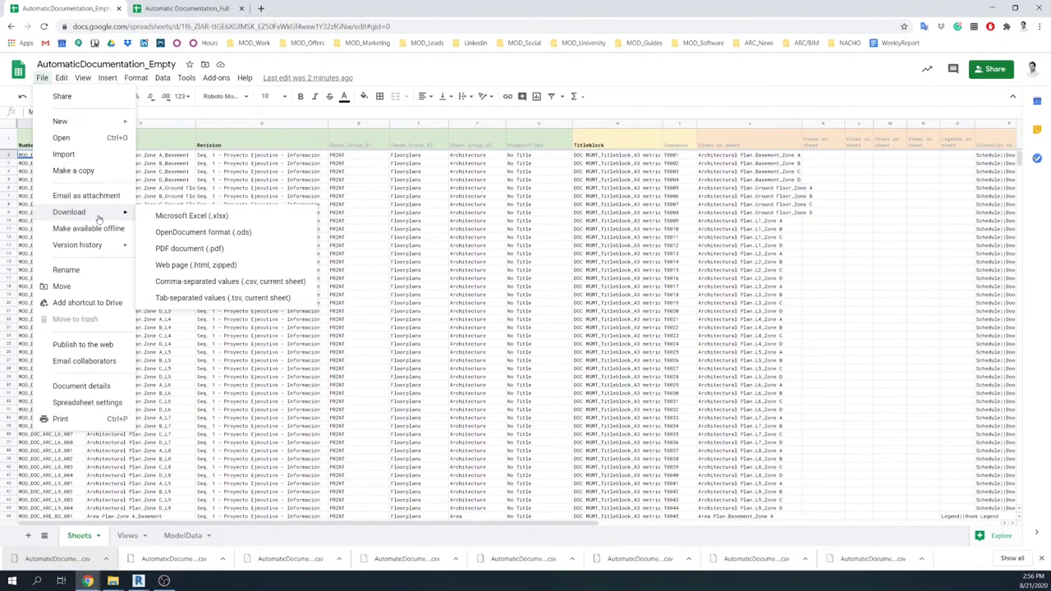
pyautogui.click(223, 282)
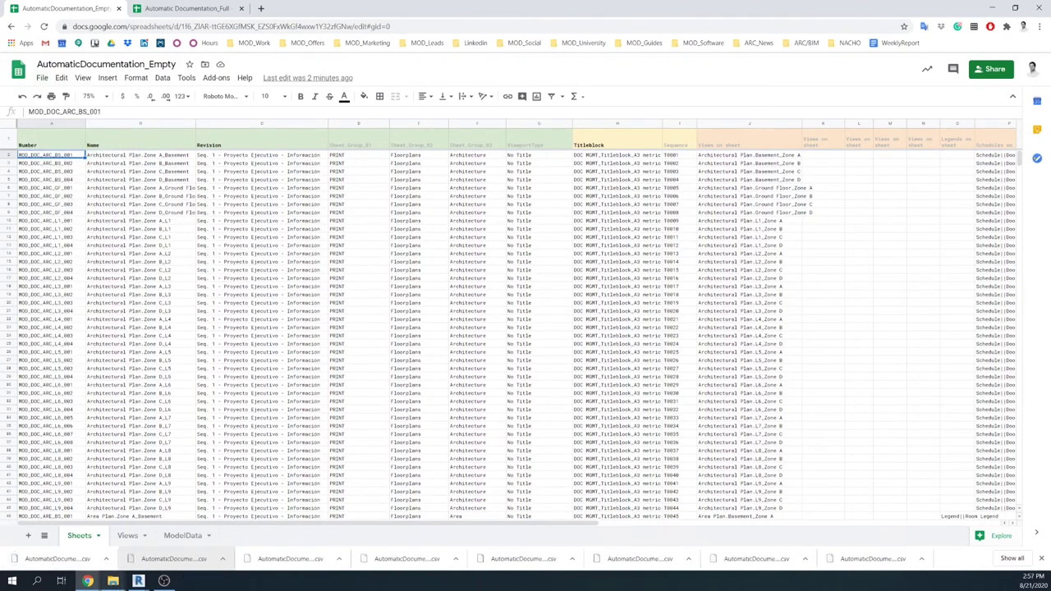
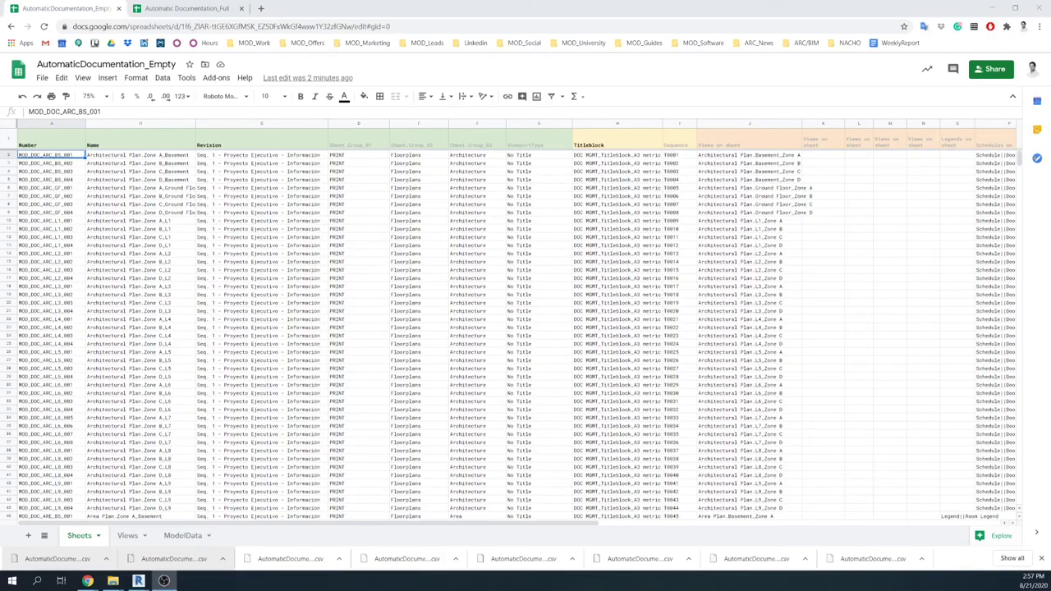
# - Switch to Dynamo through the Revit project and open the recent graph 3_DOC_Master_Views
pyautogui.click(164, 581)
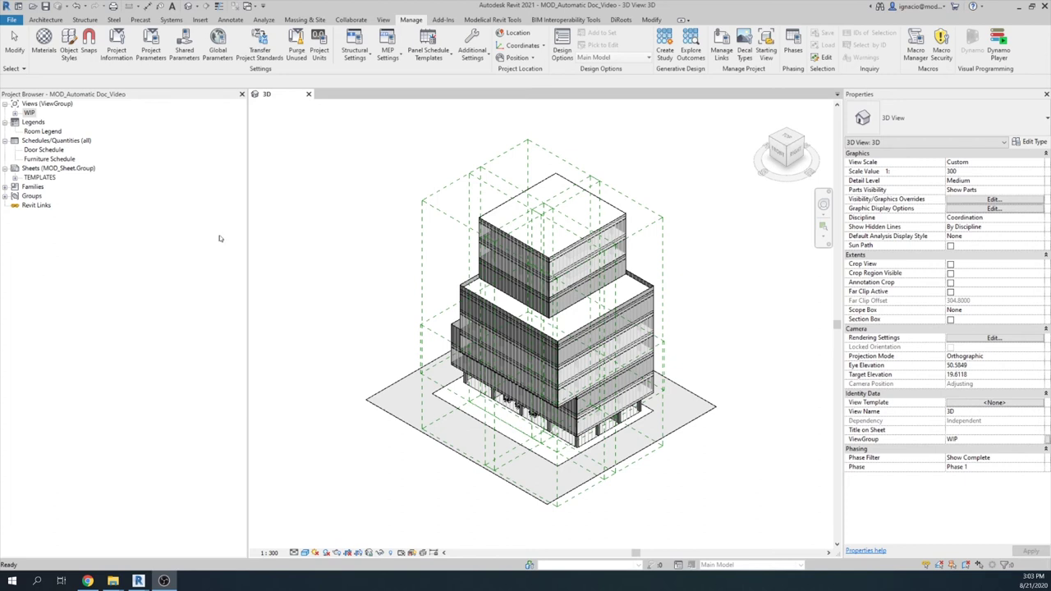
pyautogui.moveTo(145, 581)
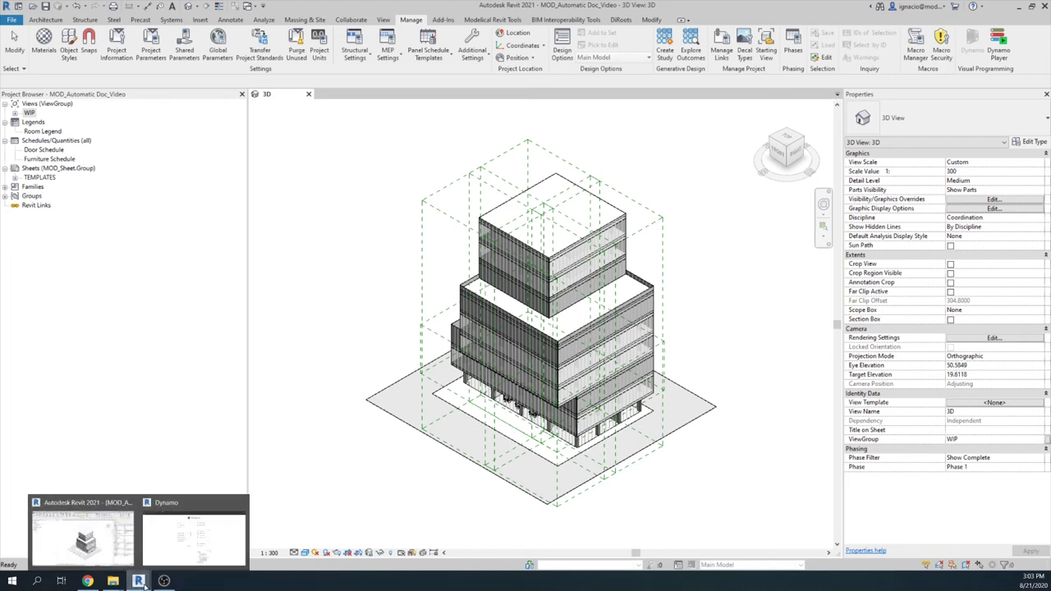
pyautogui.click(186, 547)
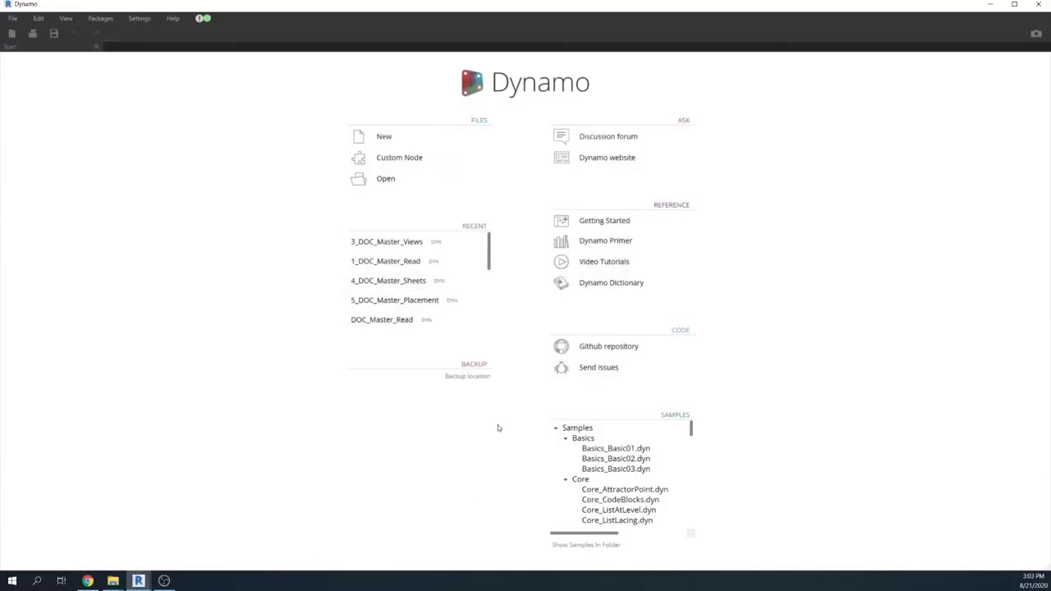
pyautogui.click(388, 242)
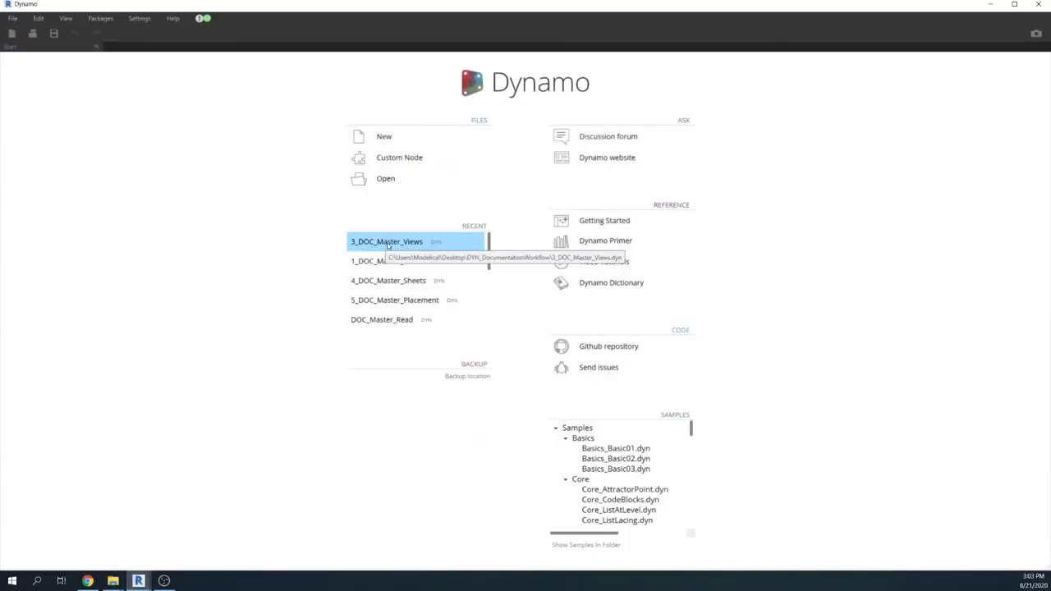
pyautogui.click(387, 242)
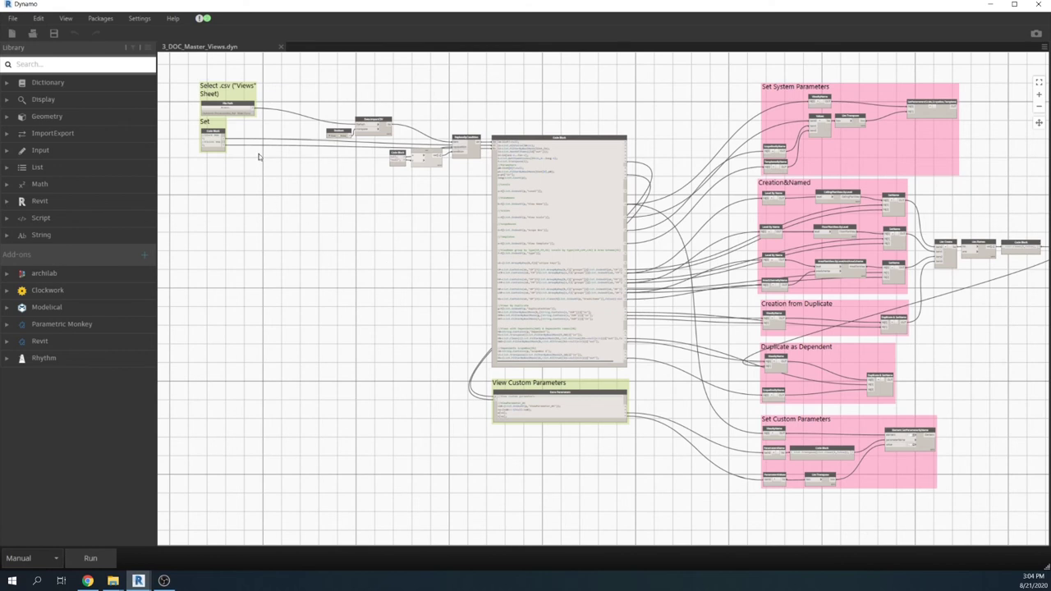
# - Load AutomaticDocumentation_Empty - Views (1).csv from the Desktop into the graph's File Path node
pyautogui.scroll(5, 258, 157)
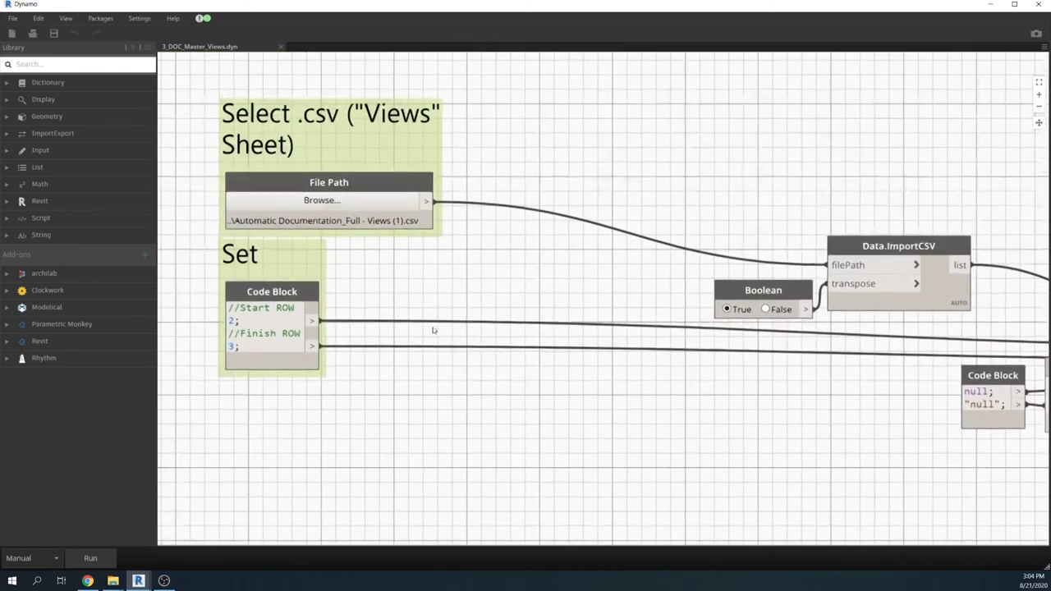
pyautogui.moveTo(434, 330); pyautogui.dragTo(469, 365, button='middle')
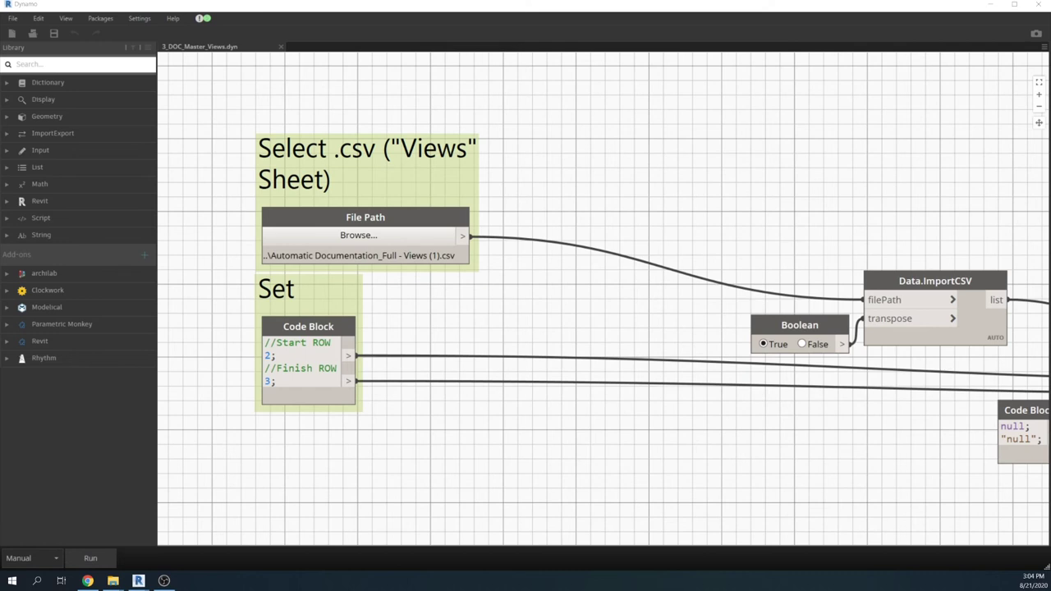
pyautogui.click(371, 236)
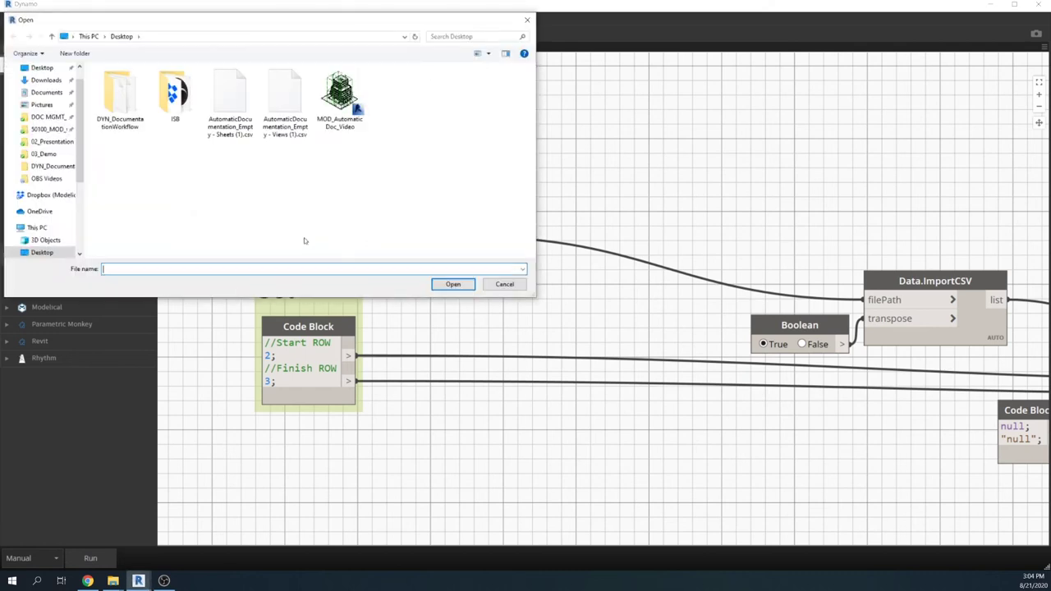
pyautogui.click(286, 106)
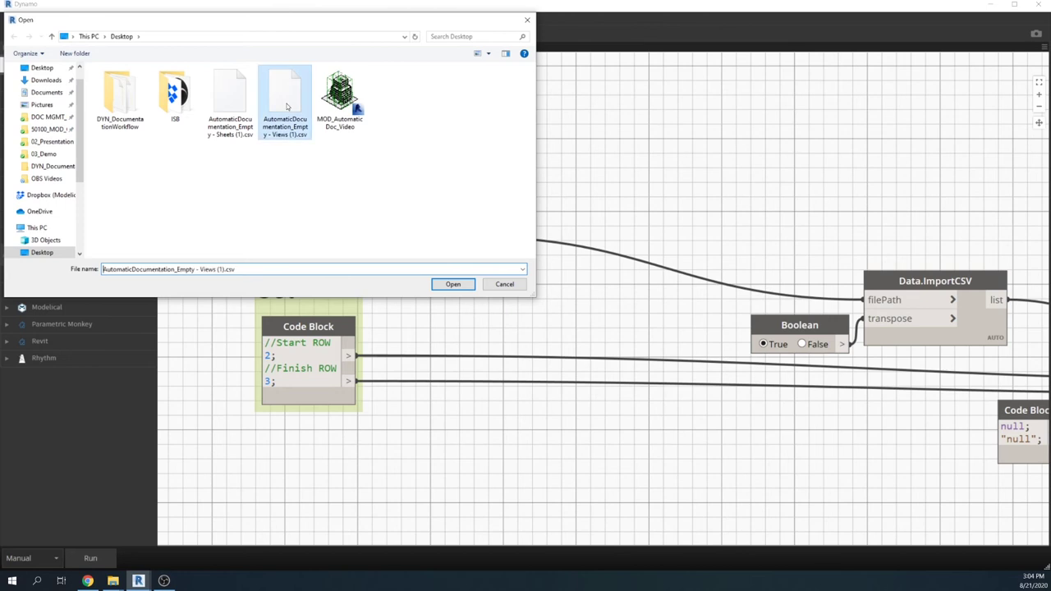
pyautogui.click(453, 285)
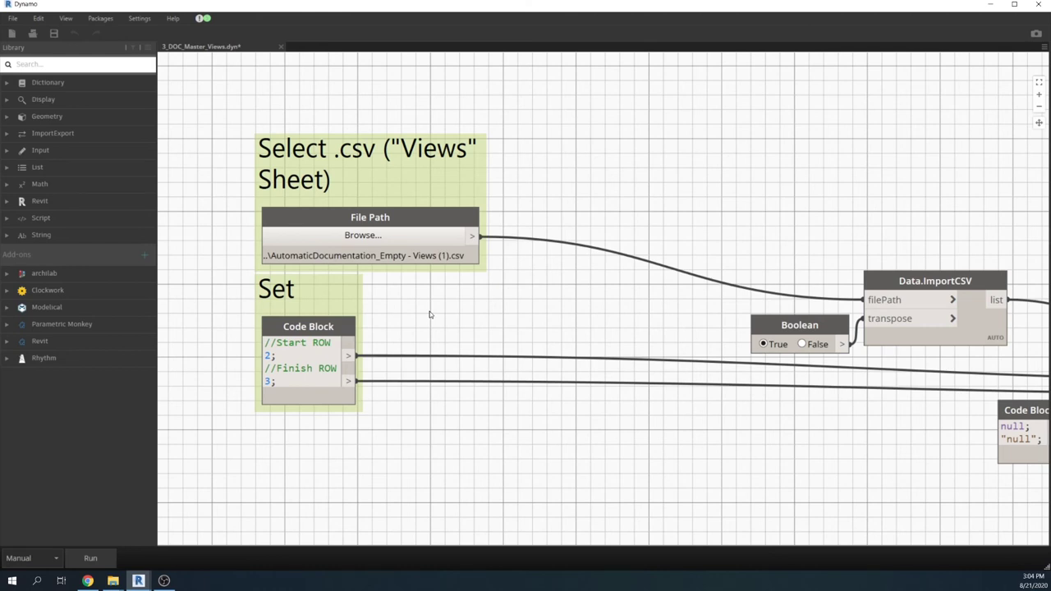
# - Check the row numbers in the spreadsheet's Views sheet and set Finish ROW in the Dynamo code block to the last filled row, 42
pyautogui.scroll(-2, 429, 314)
pyautogui.moveTo(411, 259); pyautogui.dragTo(399, 225, button='middle')
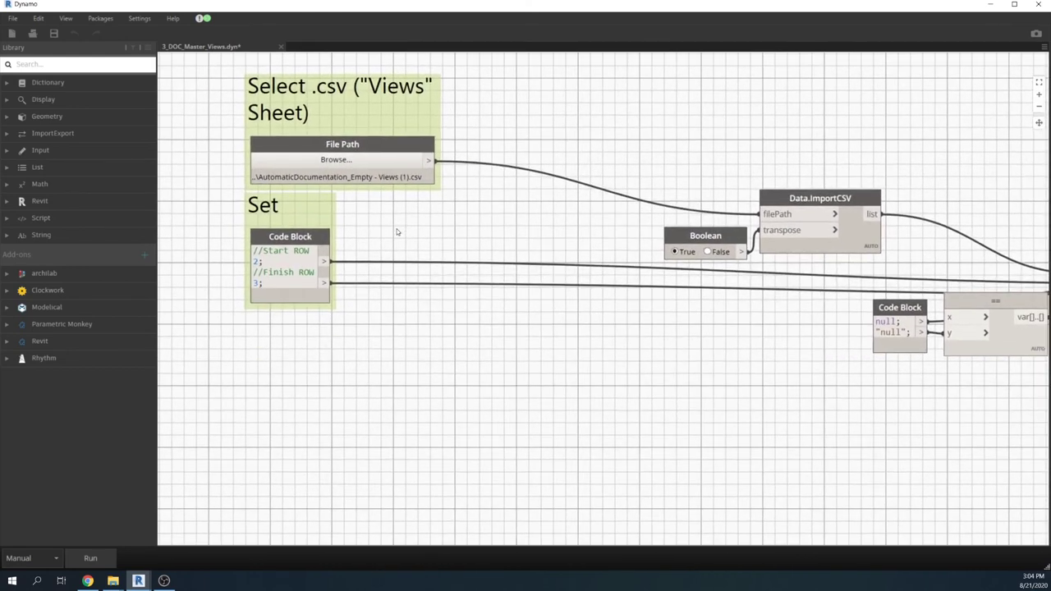
pyautogui.moveTo(269, 252)
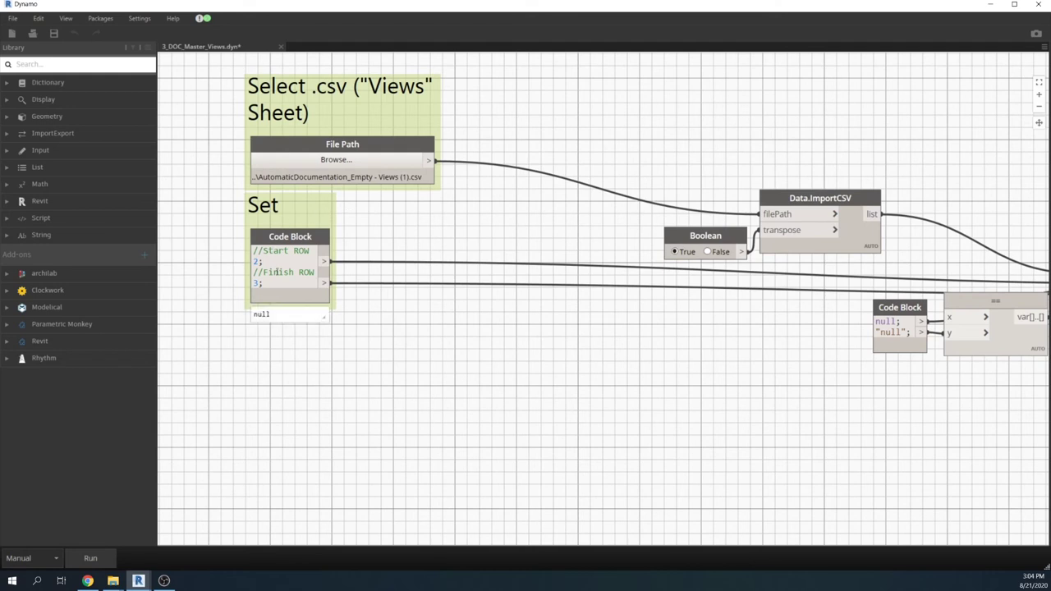
pyautogui.click(88, 580)
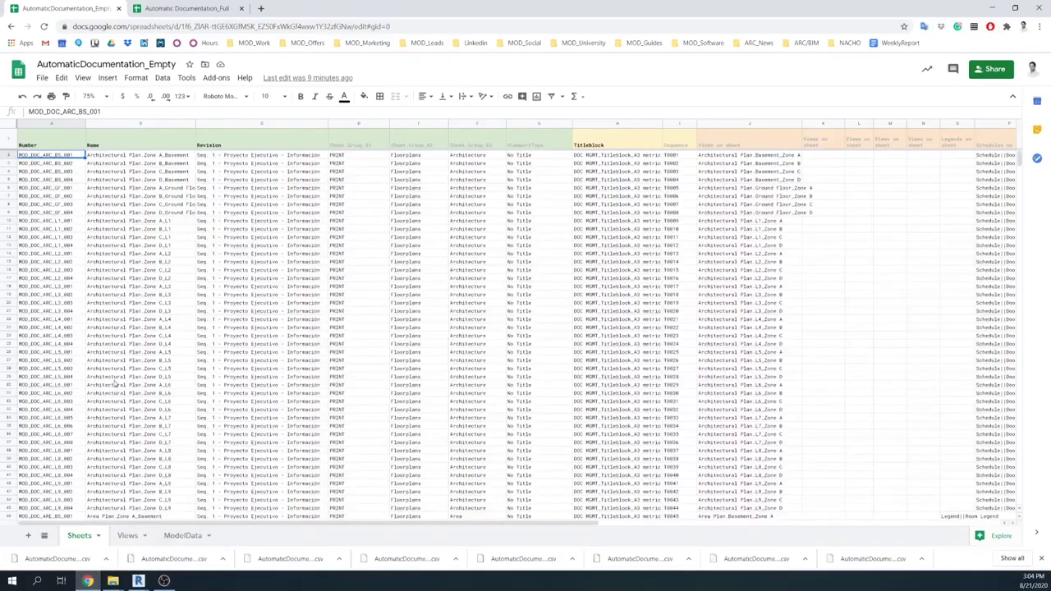
pyautogui.click(127, 535)
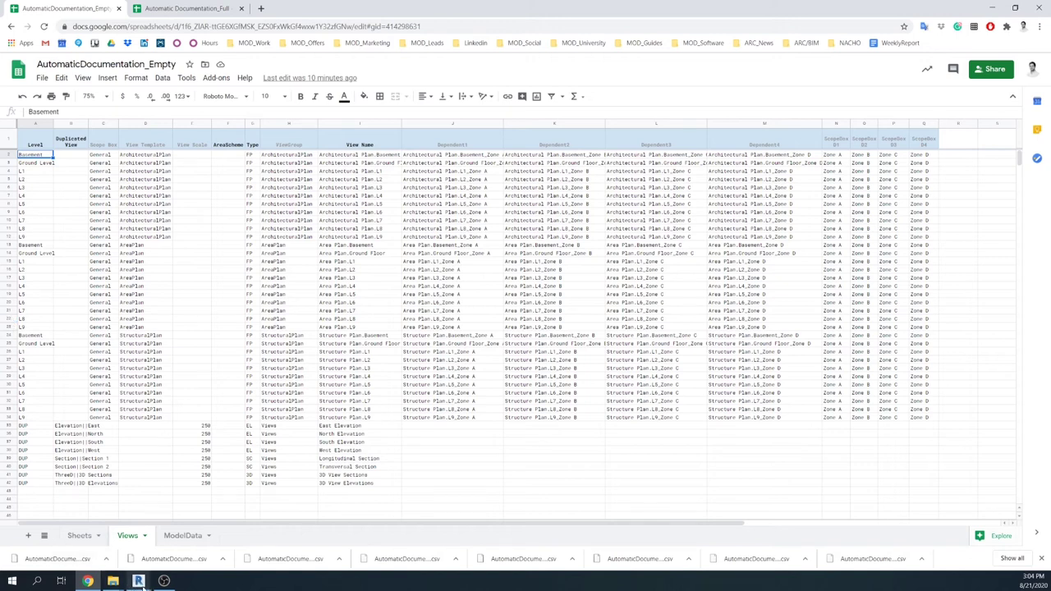
pyautogui.click(185, 534)
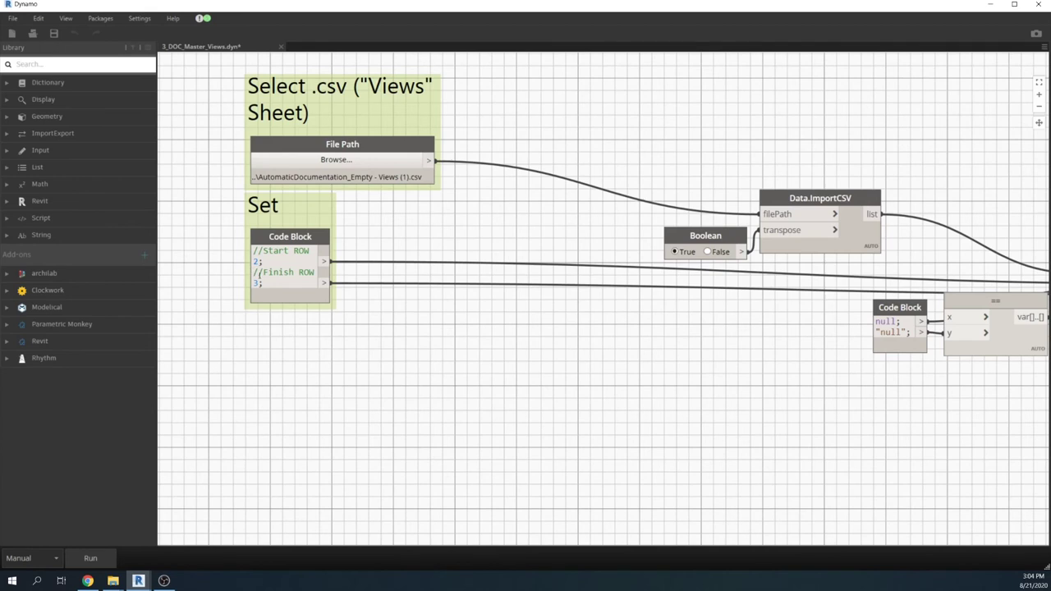
pyautogui.doubleClick(256, 283)
pyautogui.write('12')
pyautogui.click(376, 389)
# - Check the custom parameter header in the Views sheet and rename the ViewParameter_01 comment in the Extra Parameters code block to ViewGroup
pyautogui.scroll(-6, 375, 389)
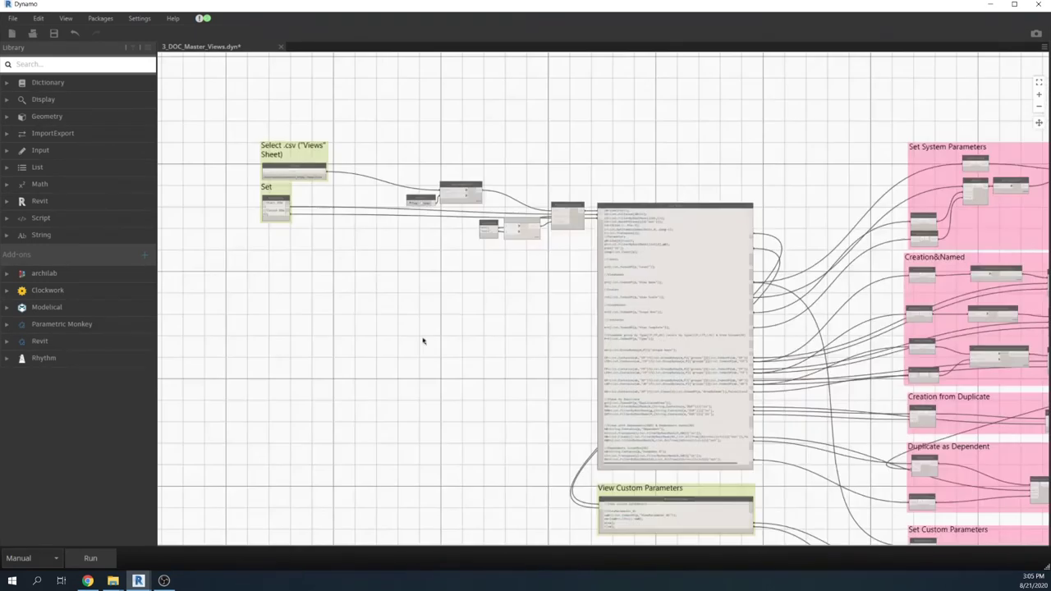
pyautogui.moveTo(423, 341); pyautogui.dragTo(407, 307, button='middle')
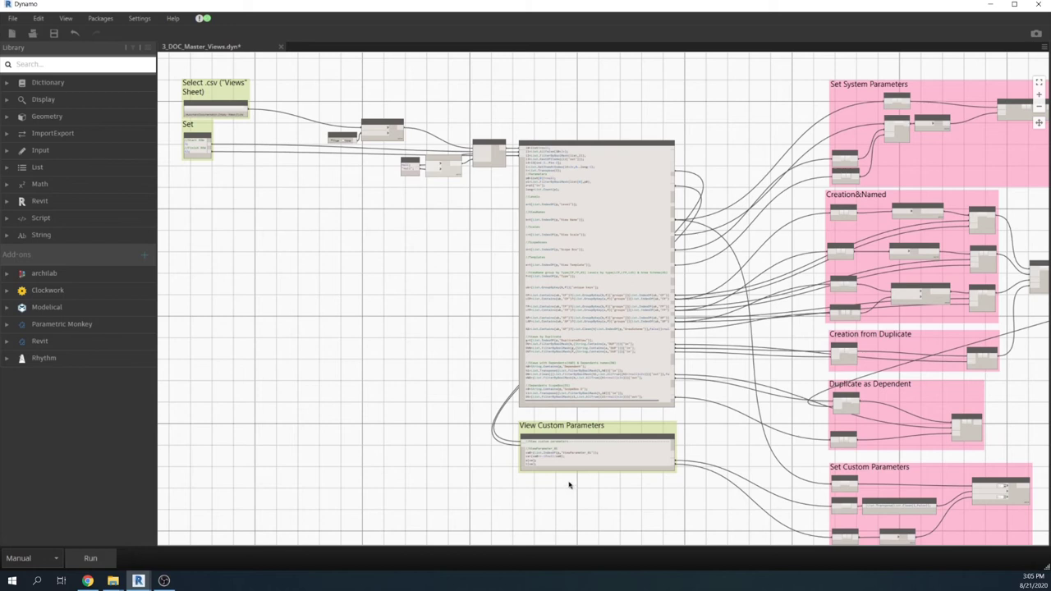
pyautogui.scroll(5, 566, 486)
pyautogui.moveTo(564, 482); pyautogui.dragTo(494, 472, button='middle')
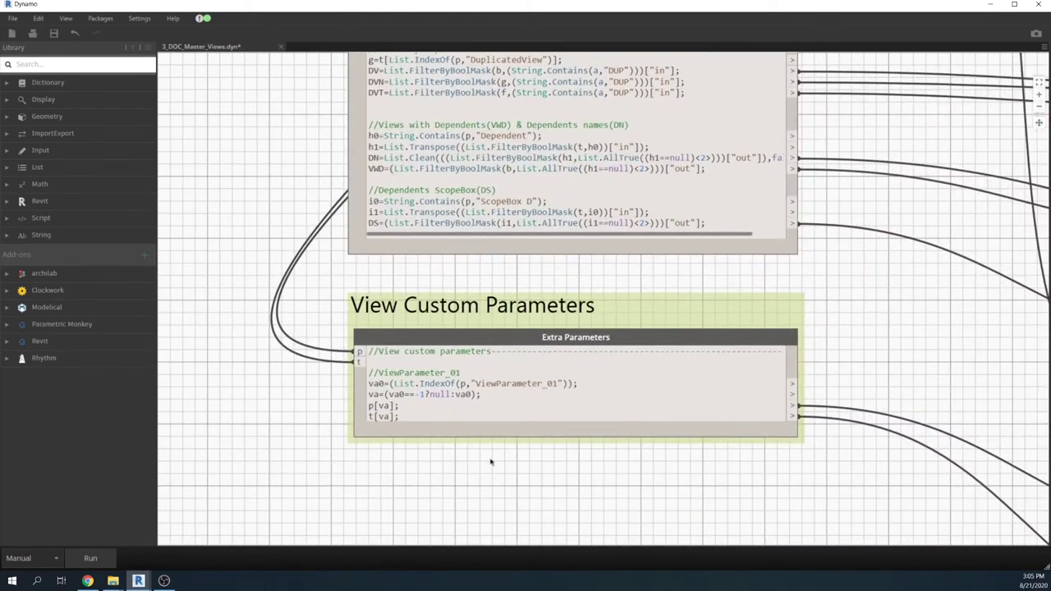
pyautogui.moveTo(424, 378)
pyautogui.click(88, 580)
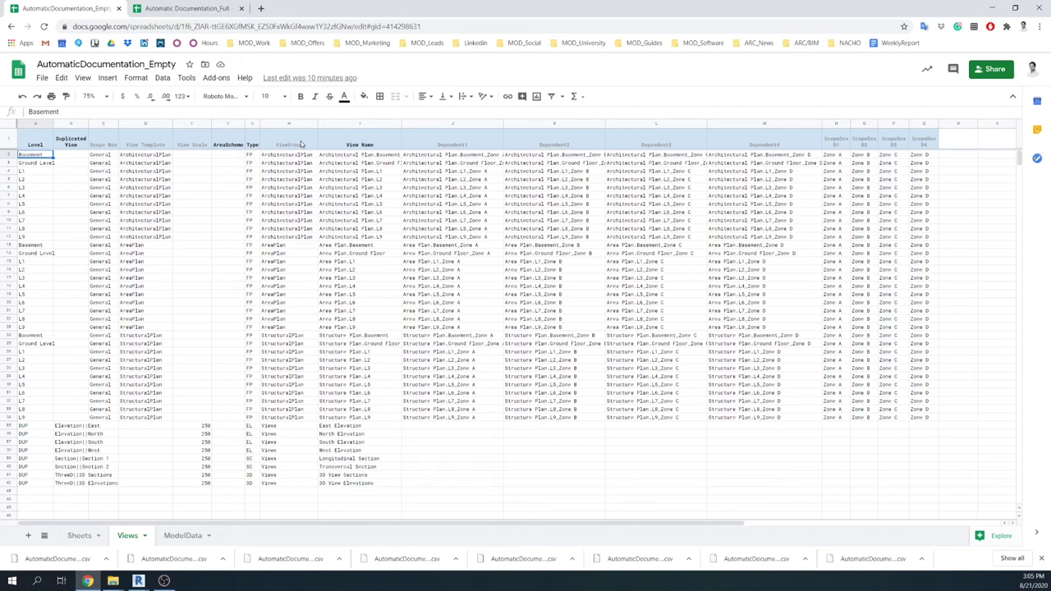
pyautogui.moveTo(138, 581)
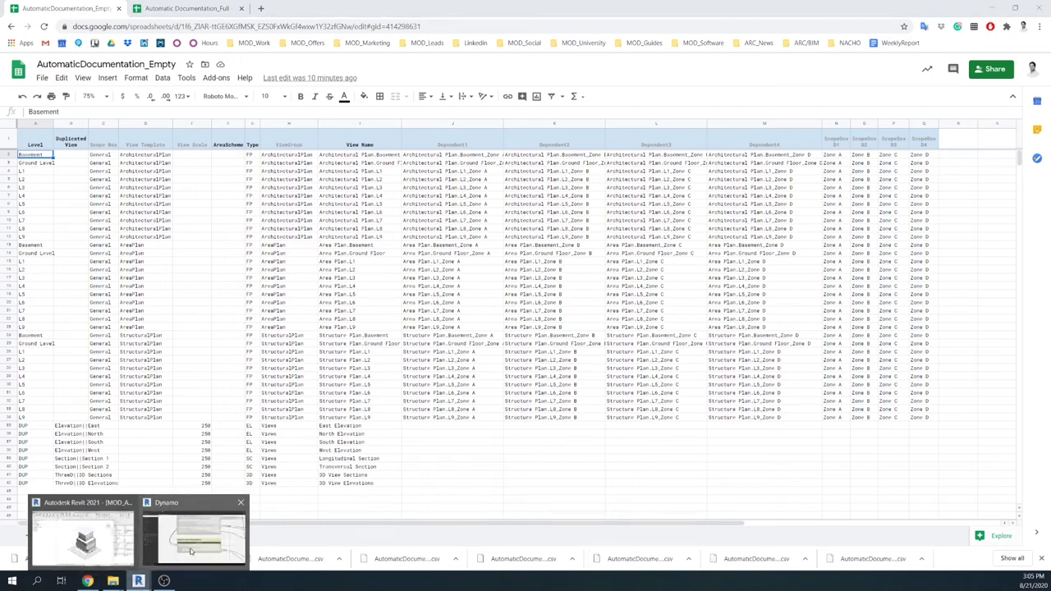
pyautogui.click(190, 542)
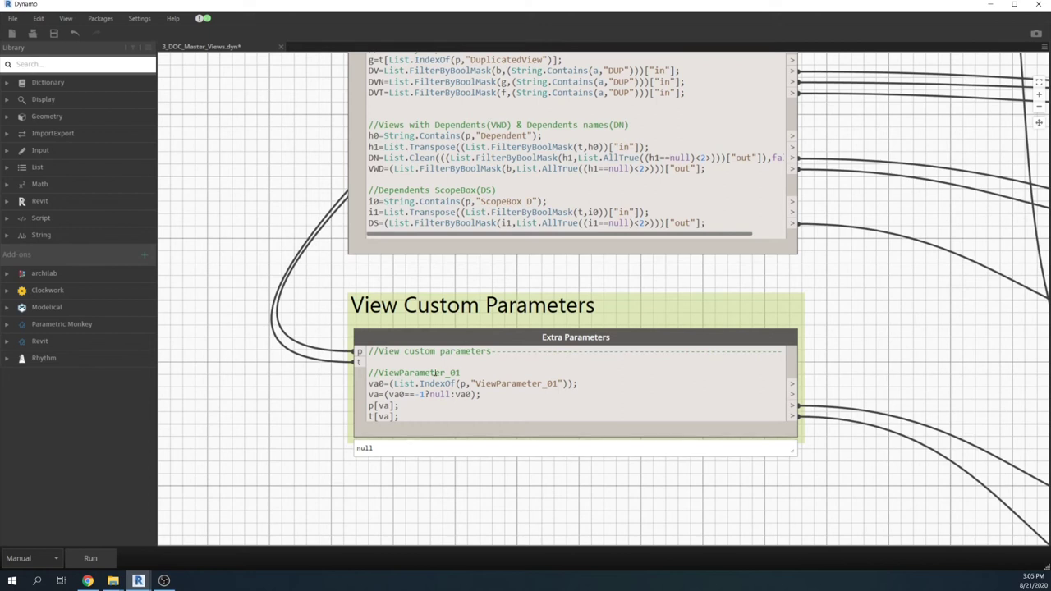
pyautogui.moveTo(461, 374); pyautogui.dragTo(400, 374)
pyautogui.write('Gru')
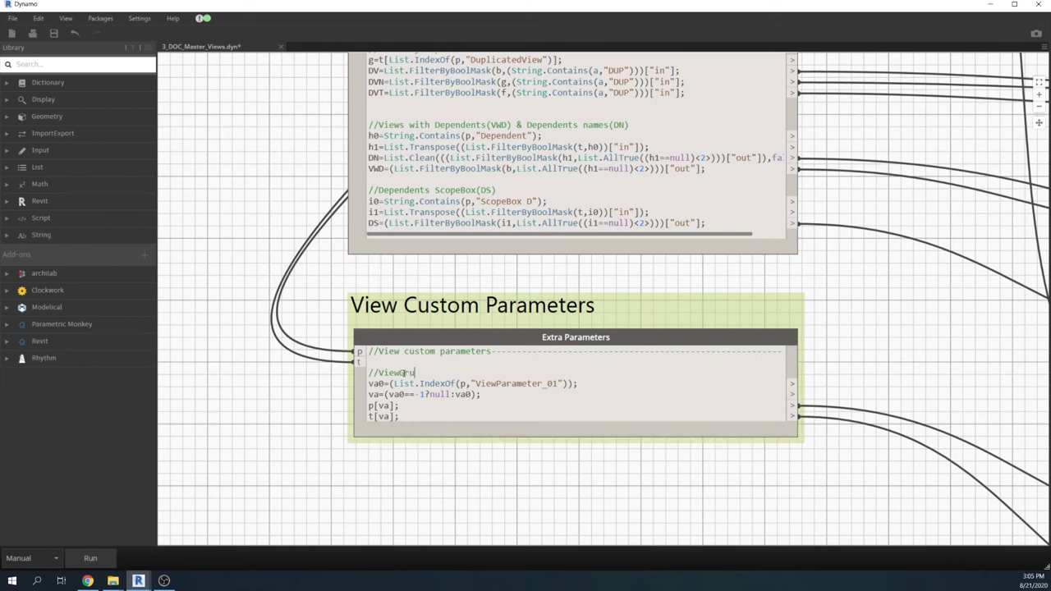
pyautogui.press('BackSpace')
pyautogui.write('oup')
# - Replace "ViewParameter_01" with "ViewGroup" in the List.IndexOf expression of the Extra Parameters code block
pyautogui.moveTo(556, 383); pyautogui.dragTo(496, 383)
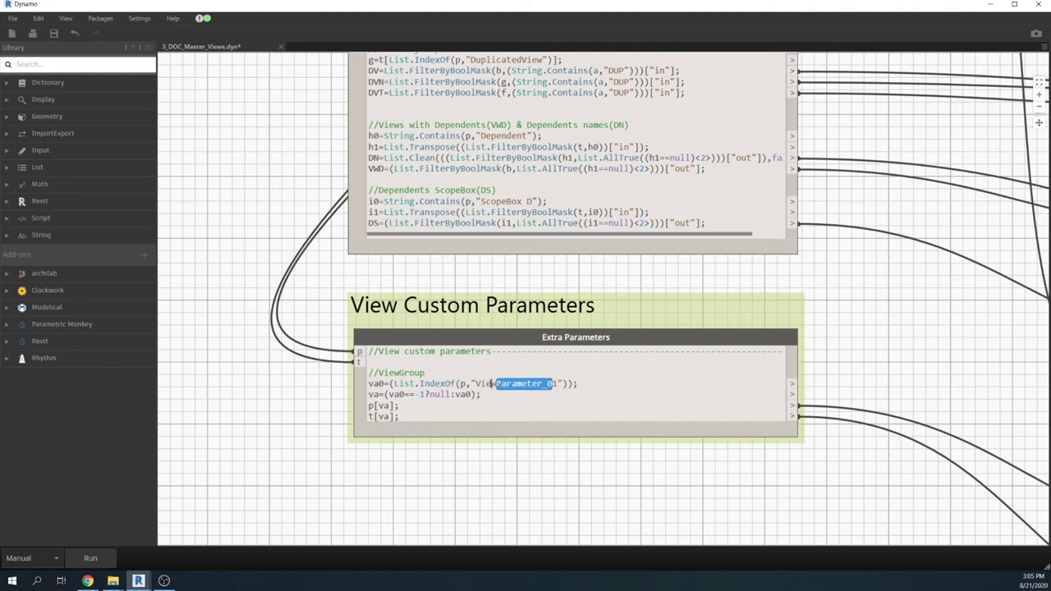
pyautogui.write('Group')
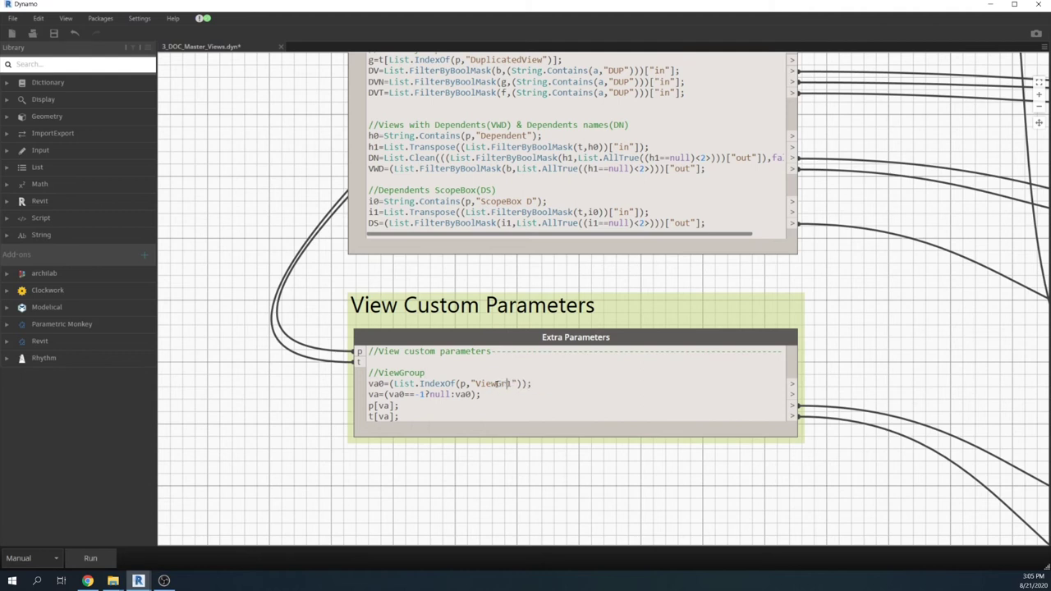
pyautogui.press('Delete')
# - Arrange the Dynamo graph and the Revit project side by side, with the 3D building in view
pyautogui.scroll(-6, 615, 472)
pyautogui.scroll(-3, 361, 394)
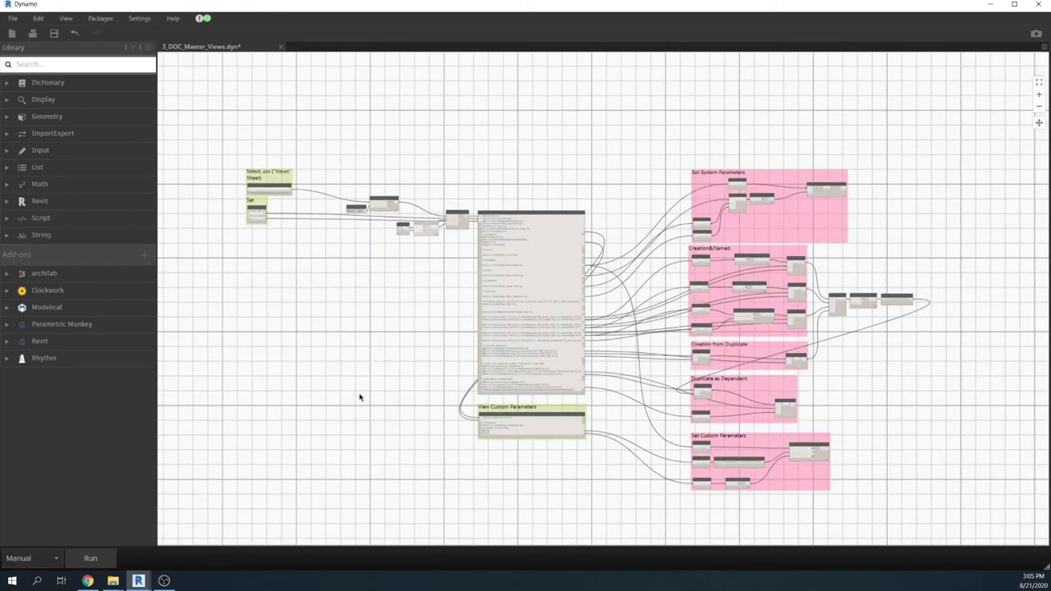
pyautogui.scroll(2, 344, 389)
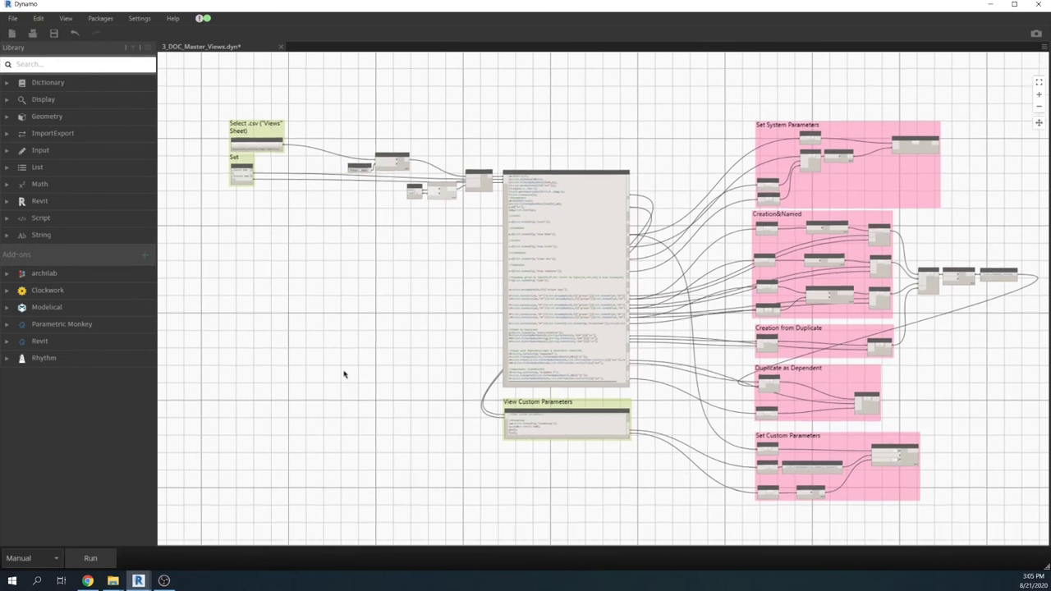
pyautogui.press('super+Right')
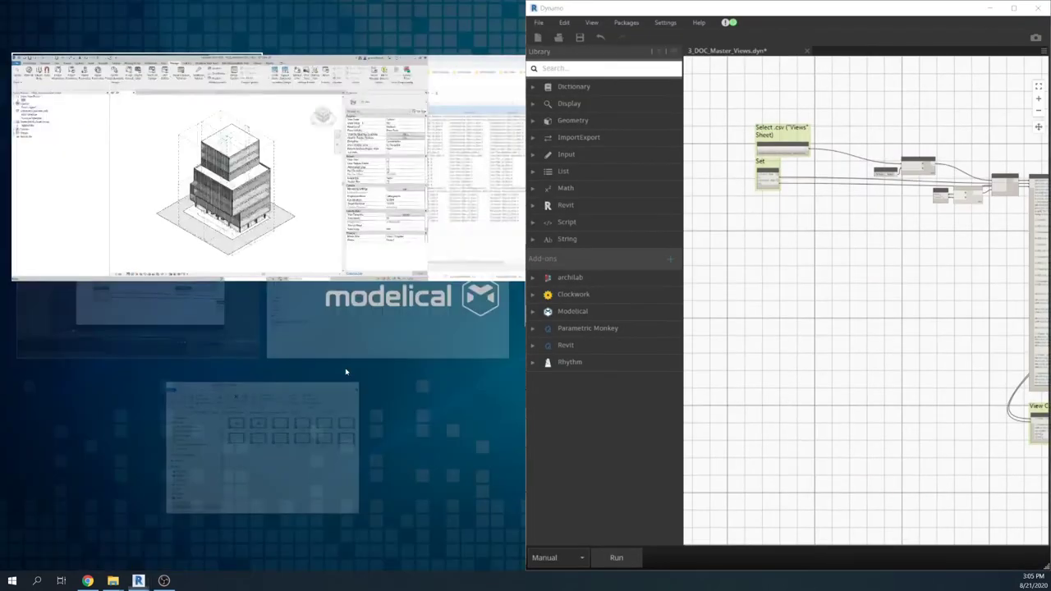
pyautogui.click(137, 132)
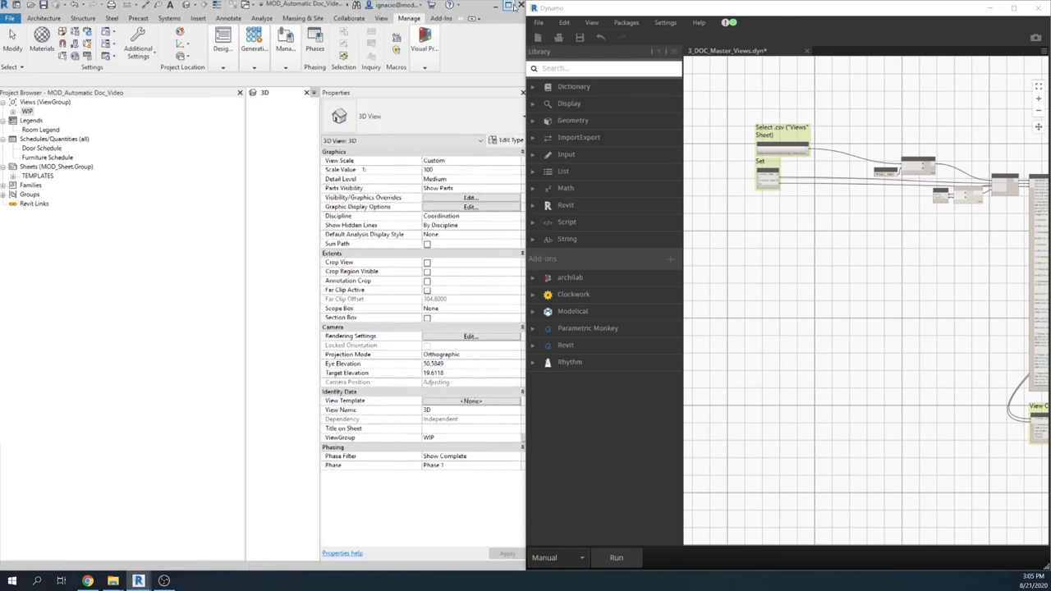
pyautogui.scroll(-3, 361, 328)
pyautogui.moveTo(345, 312); pyautogui.dragTo(348, 360, button='middle')
# - Run the 3_DOC_Master_Views graph to create the listed views in the Revit project
pyautogui.scroll(-5, 827, 293)
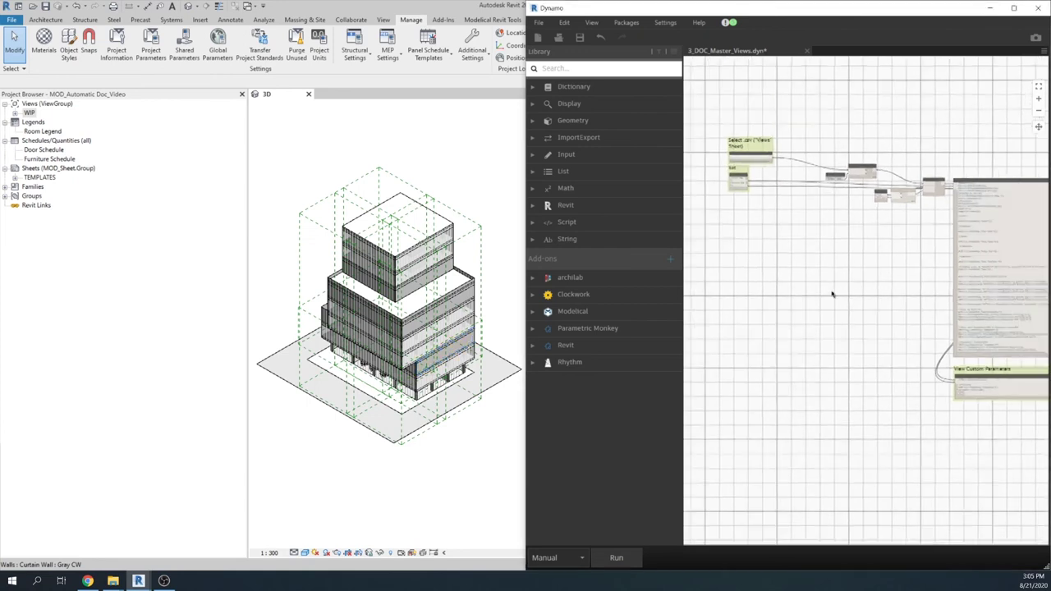
pyautogui.scroll(-2, 825, 293)
pyautogui.moveTo(821, 293); pyautogui.dragTo(781, 274, button='middle')
pyautogui.scroll(-2, 781, 274)
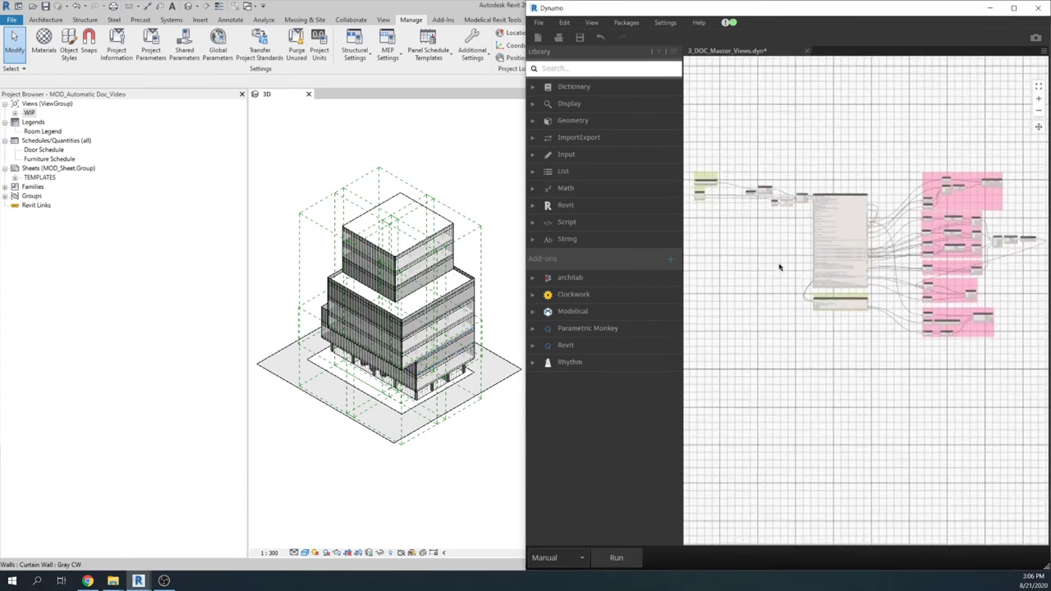
pyautogui.click(625, 561)
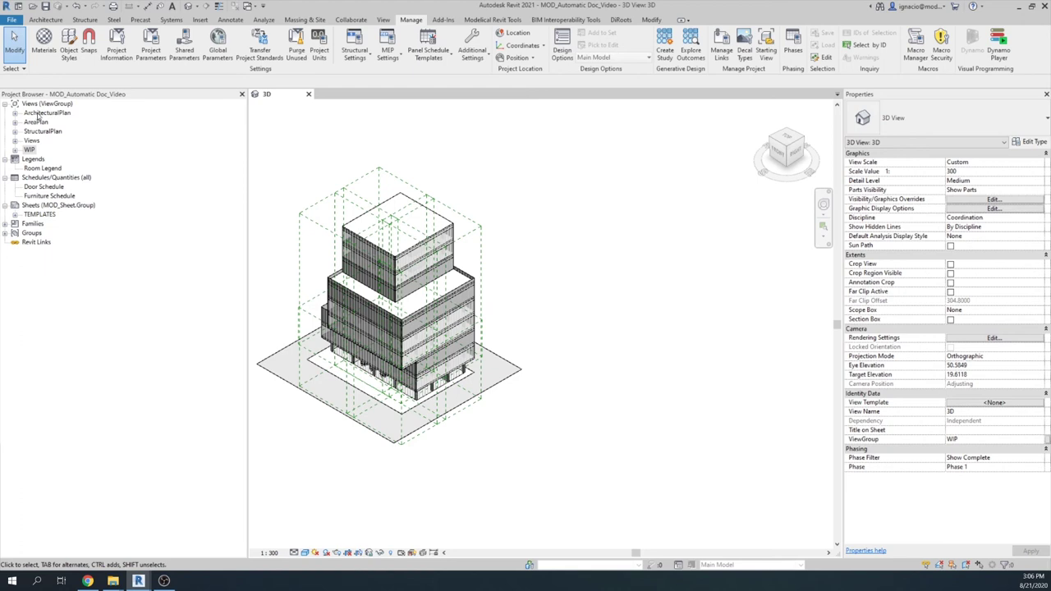
# - Review the generated ArchitecturalPlan floor plans by opening Architectural Plan.L1 and its dependent Zone A, B and D views
pyautogui.click(38, 113)
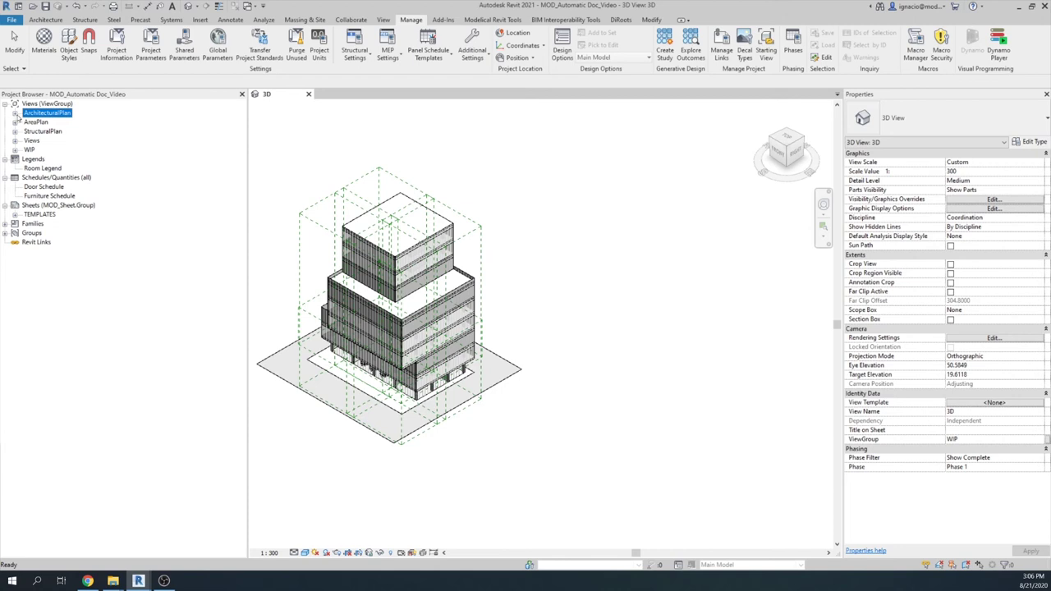
pyautogui.click(16, 114)
pyautogui.click(25, 122)
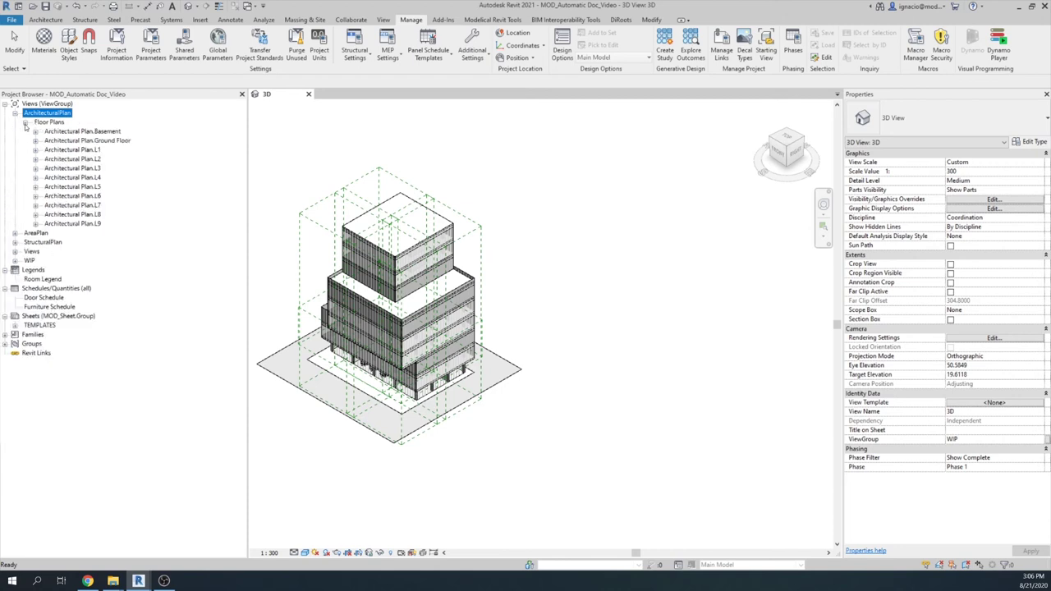
pyautogui.click(93, 150)
pyautogui.doubleClick(93, 150)
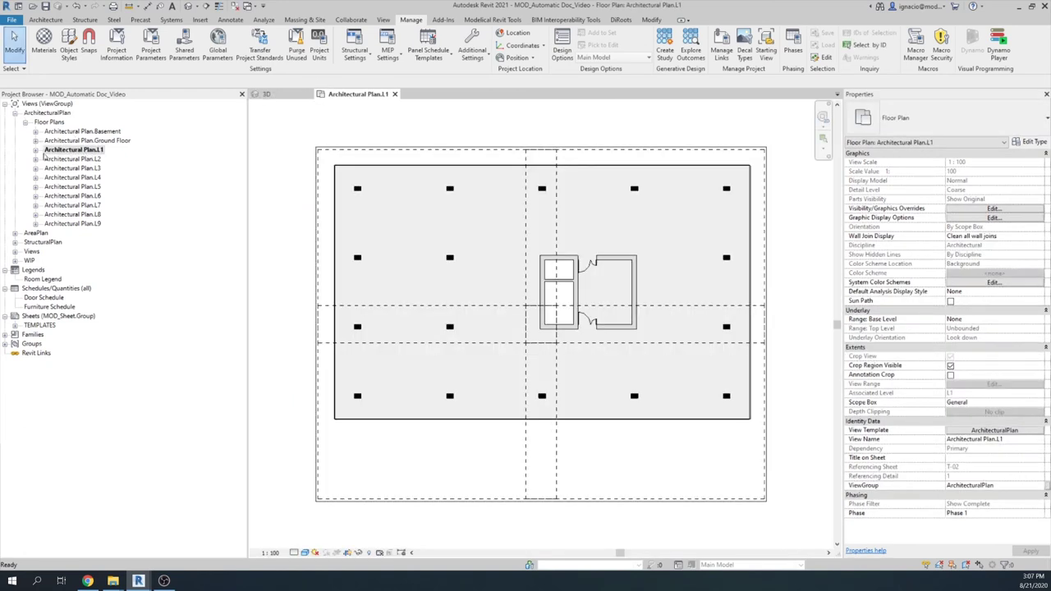
pyautogui.click(35, 150)
pyautogui.doubleClick(87, 159)
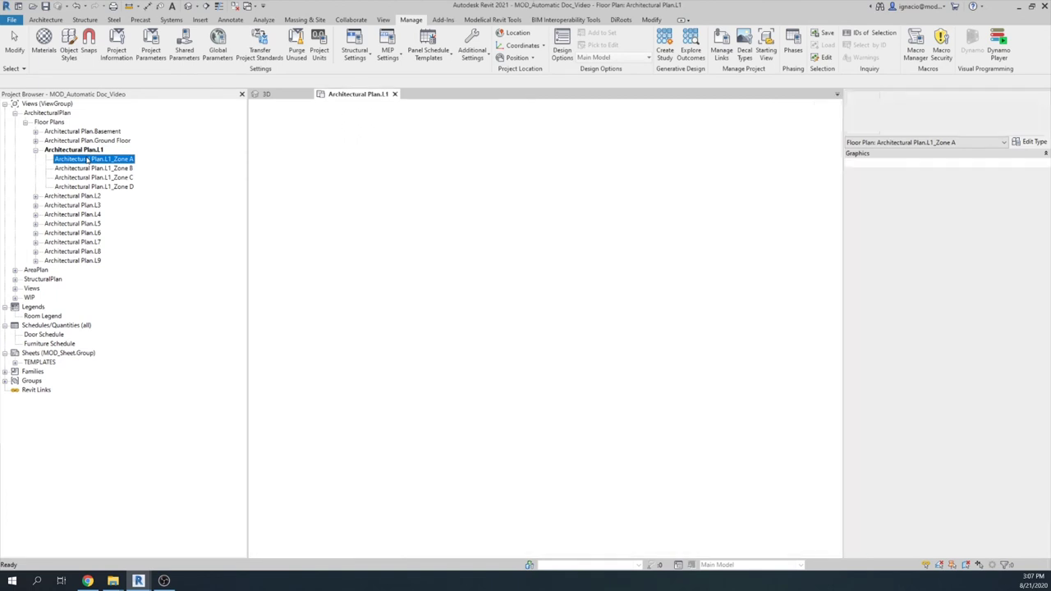
pyautogui.doubleClick(103, 168)
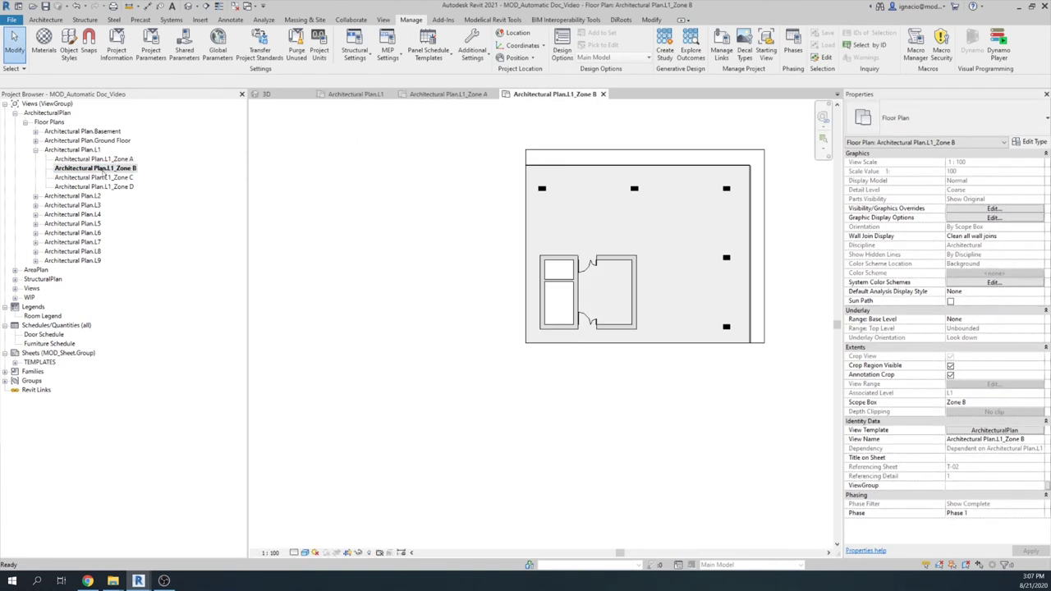
pyautogui.doubleClick(112, 187)
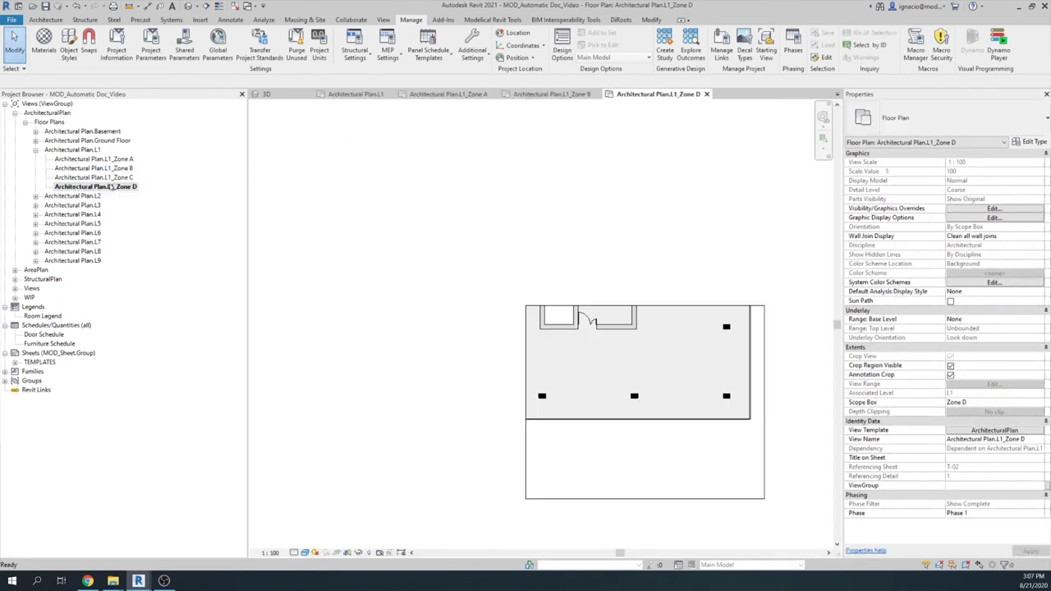
# - Inspect the AreaPlan floor plans by opening the Zone A, Zone B and Zone C views of Area Plan.L1
pyautogui.click(15, 271)
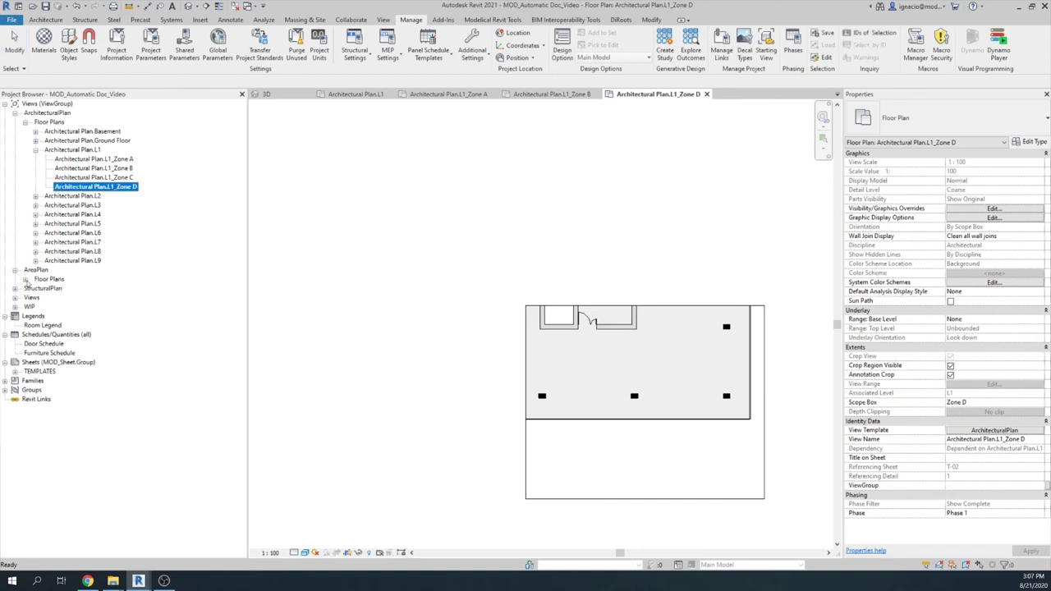
pyautogui.click(26, 279)
pyautogui.doubleClick(69, 318)
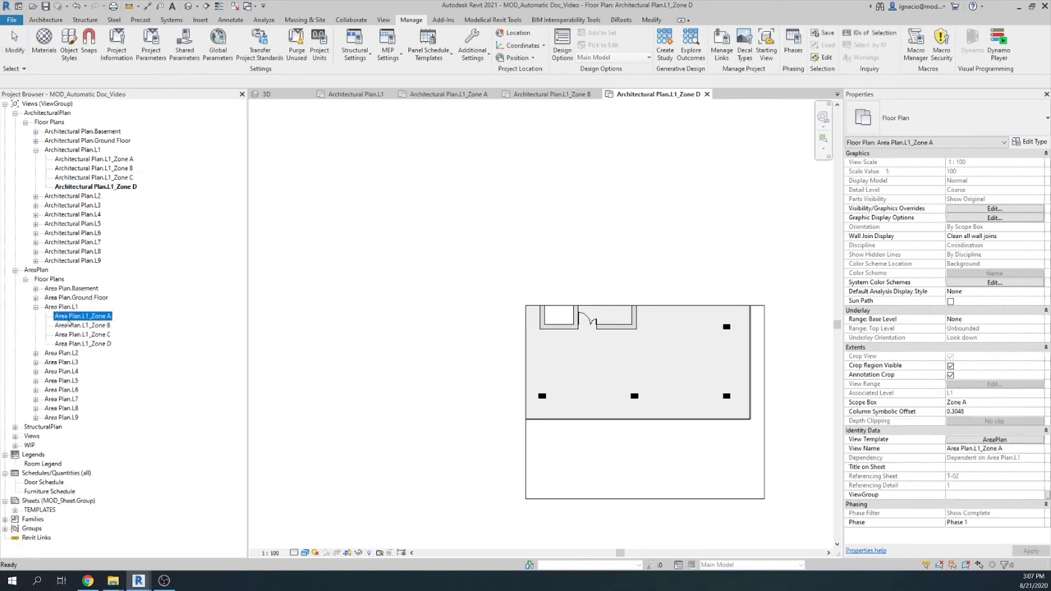
pyautogui.doubleClick(82, 325)
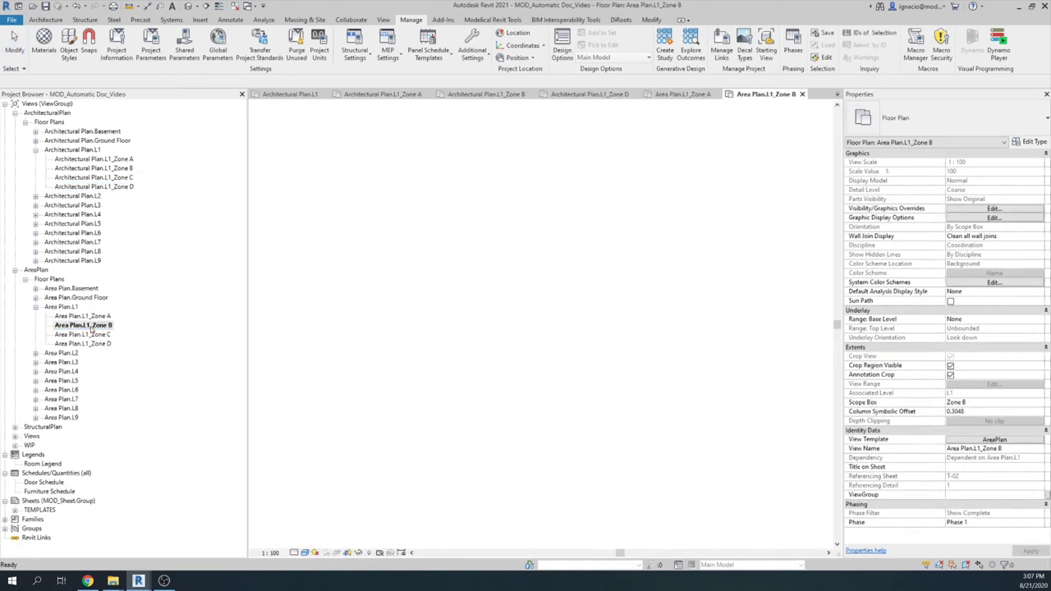
pyautogui.click(96, 335)
pyautogui.doubleClick(97, 335)
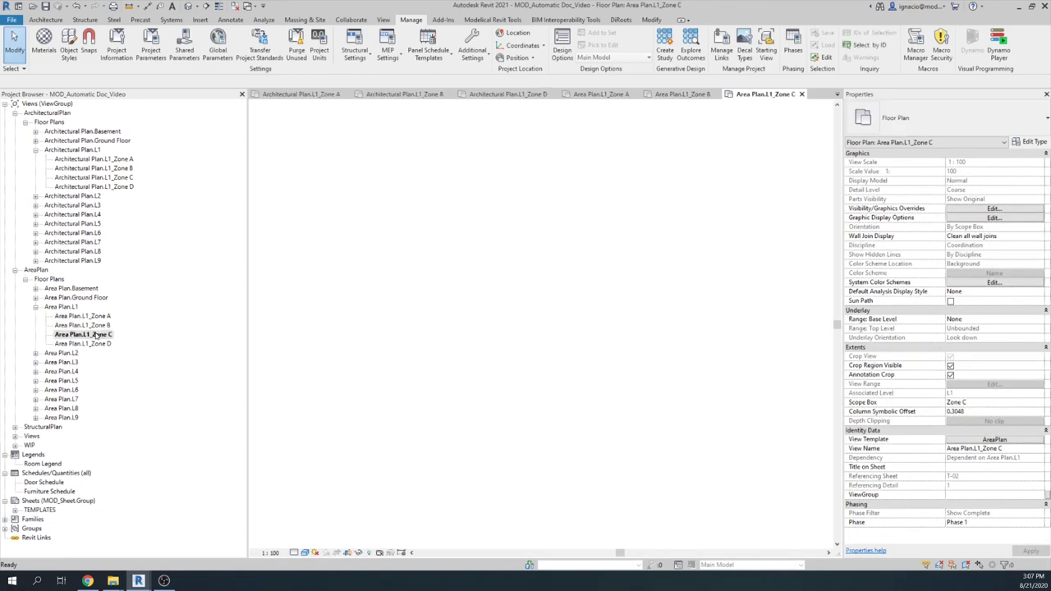
# - Examine the StructuralPlan floor plans by opening Structure Plan.L1 and its dependent Zone A and Zone B views
pyautogui.click(14, 427)
pyautogui.click(25, 436)
pyautogui.scroll(-2, 50, 418)
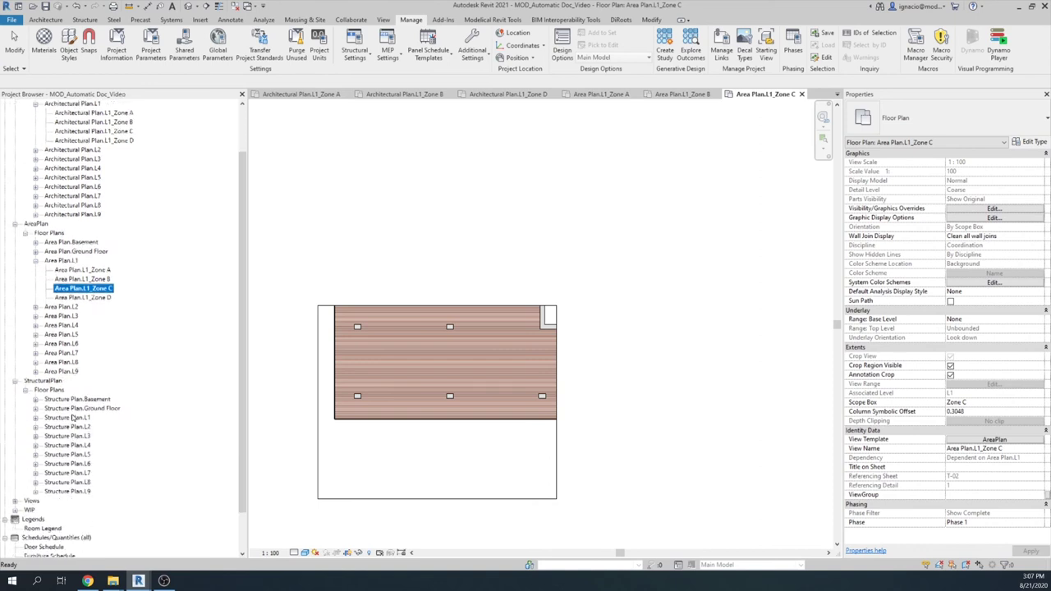
pyautogui.doubleClick(70, 399)
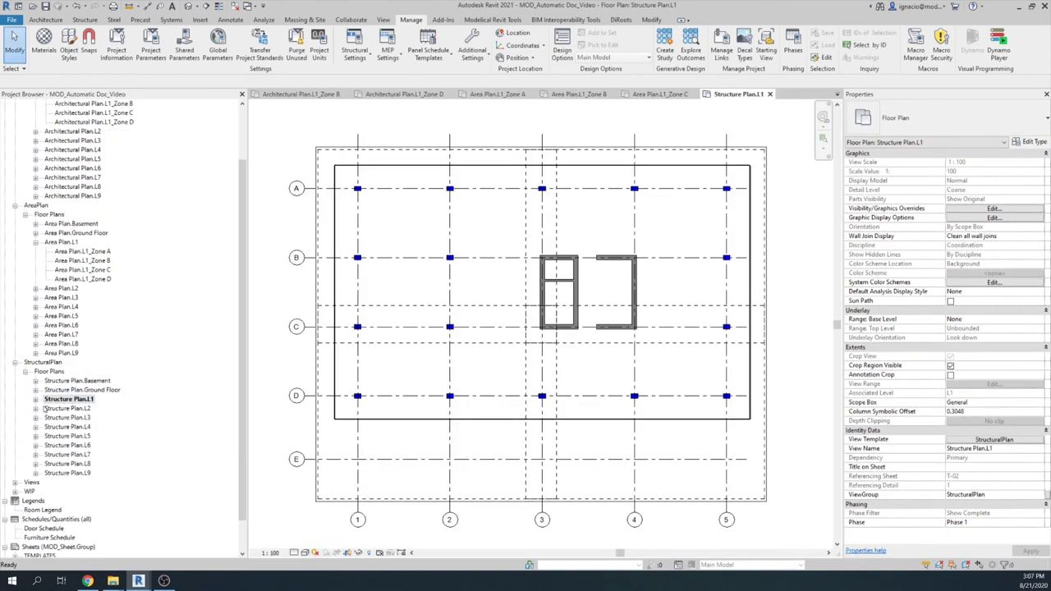
pyautogui.click(35, 399)
pyautogui.click(86, 409)
pyautogui.doubleClick(86, 408)
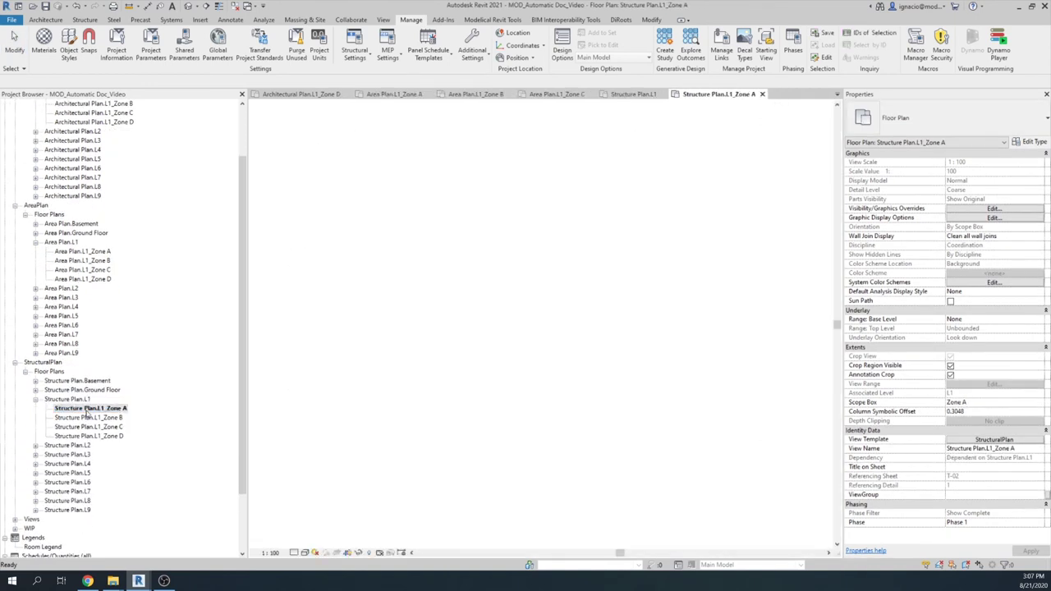
pyautogui.doubleClick(101, 417)
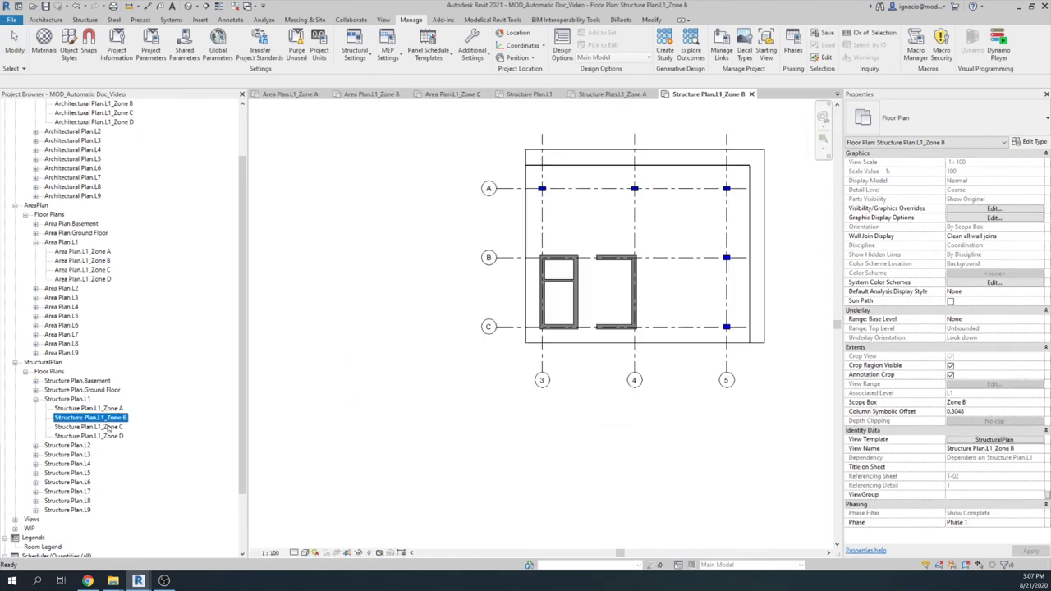
pyautogui.scroll(-1, 48, 410)
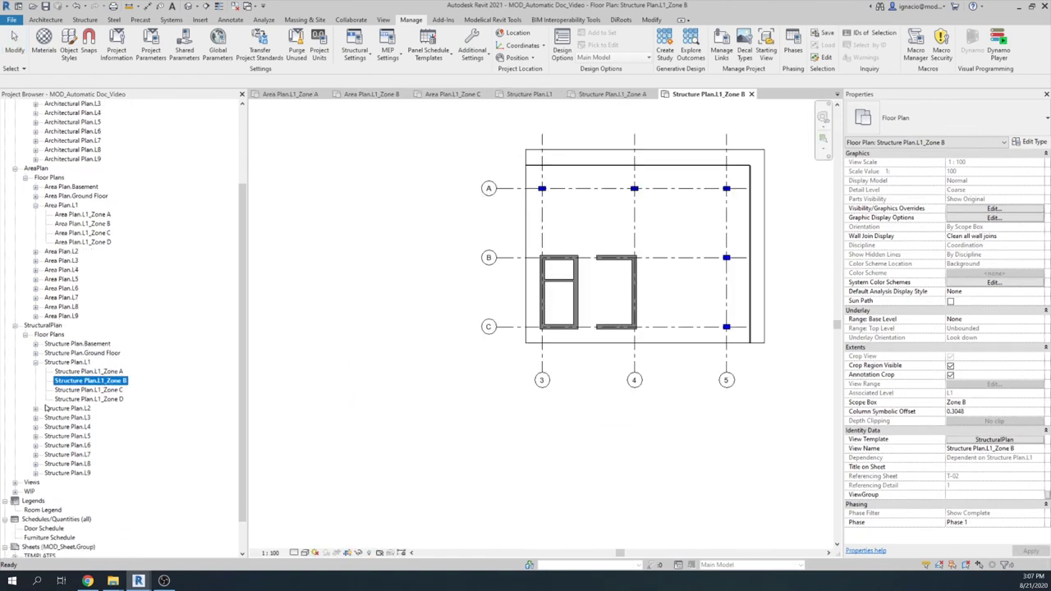
# - Check the Views group by opening 3D View Elevations, North Elevation and Longitudinal Section, and collapse the whole views tree
pyautogui.click(16, 484)
pyautogui.scroll(-2, 32, 460)
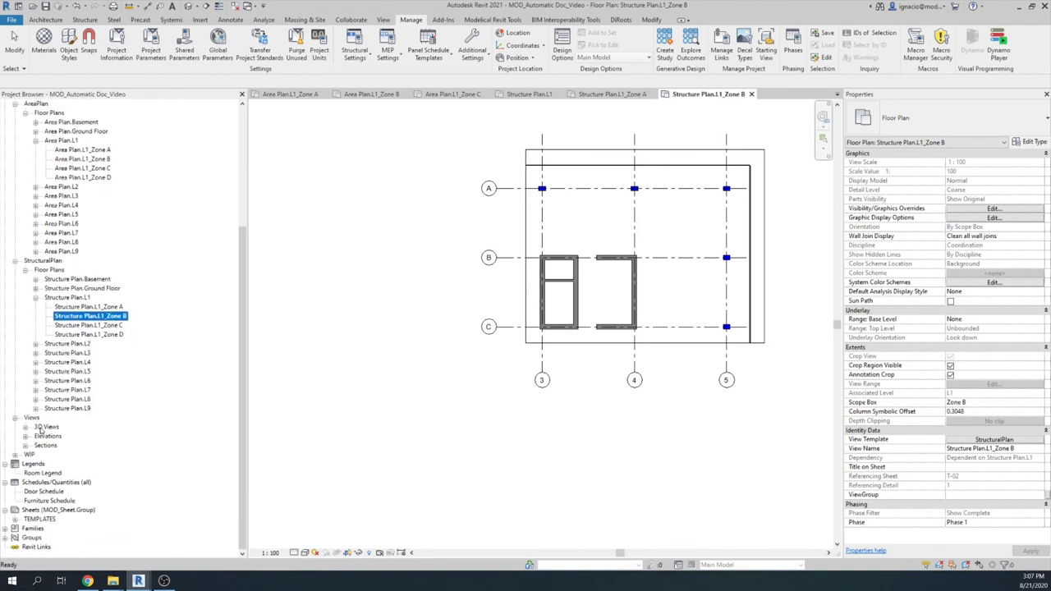
pyautogui.click(25, 427)
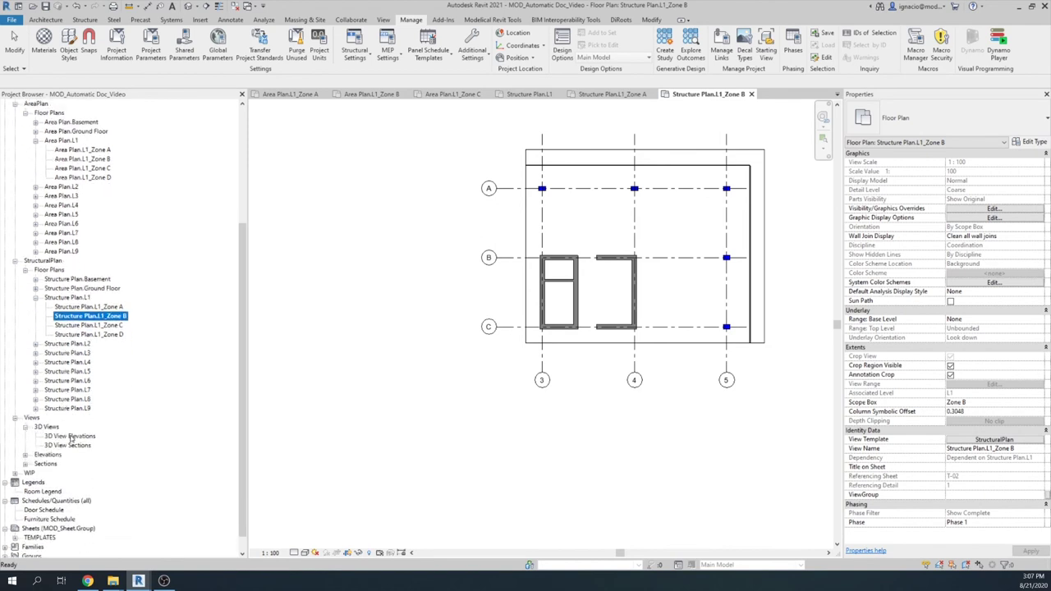
pyautogui.doubleClick(71, 436)
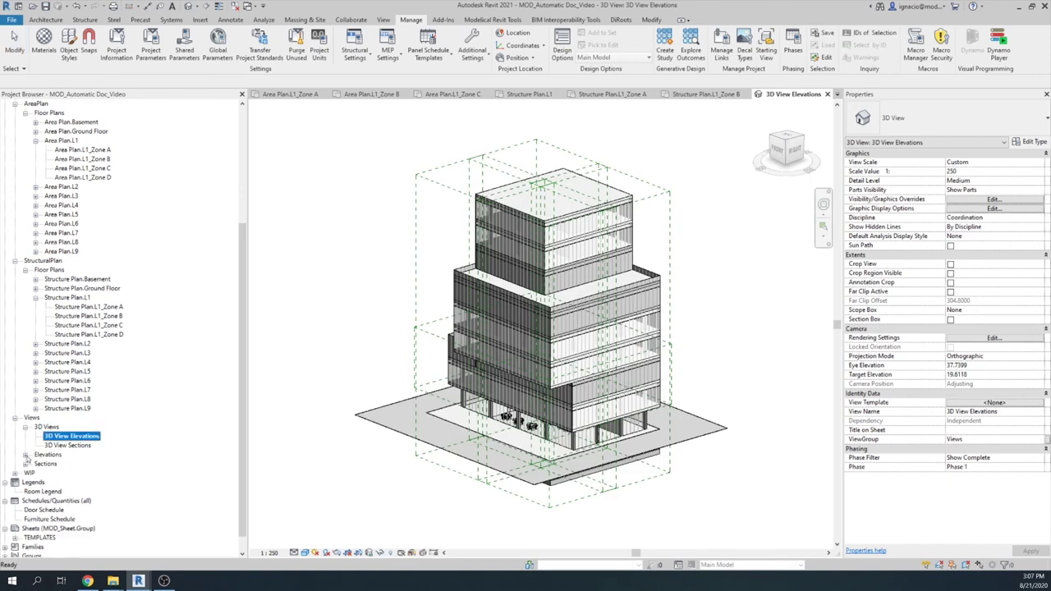
pyautogui.click(26, 454)
pyautogui.scroll(-2, 37, 447)
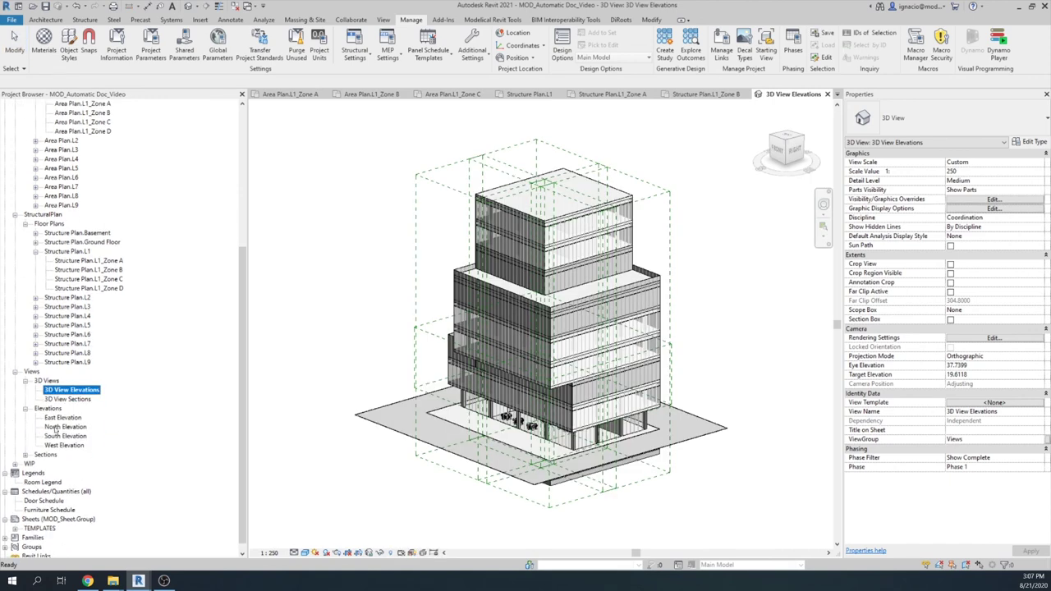
pyautogui.doubleClick(66, 427)
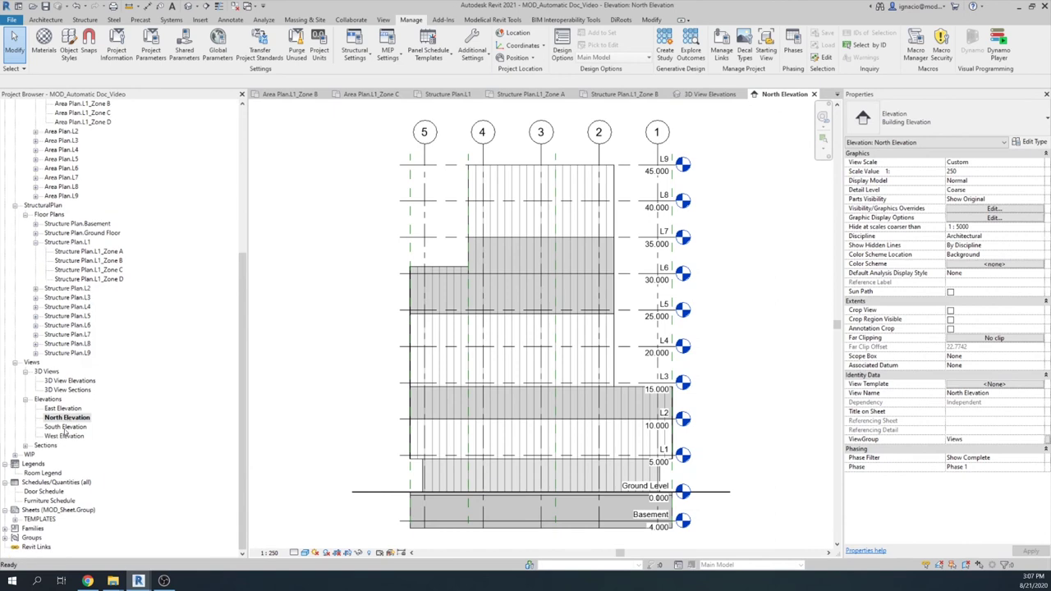
pyautogui.click(27, 445)
pyautogui.click(66, 454)
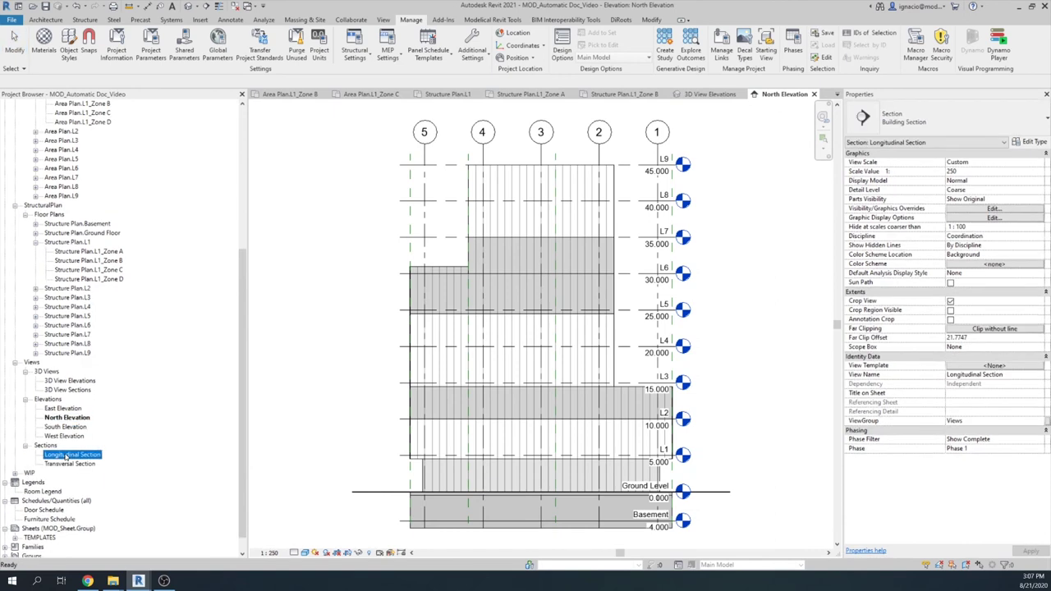
pyautogui.doubleClick(67, 456)
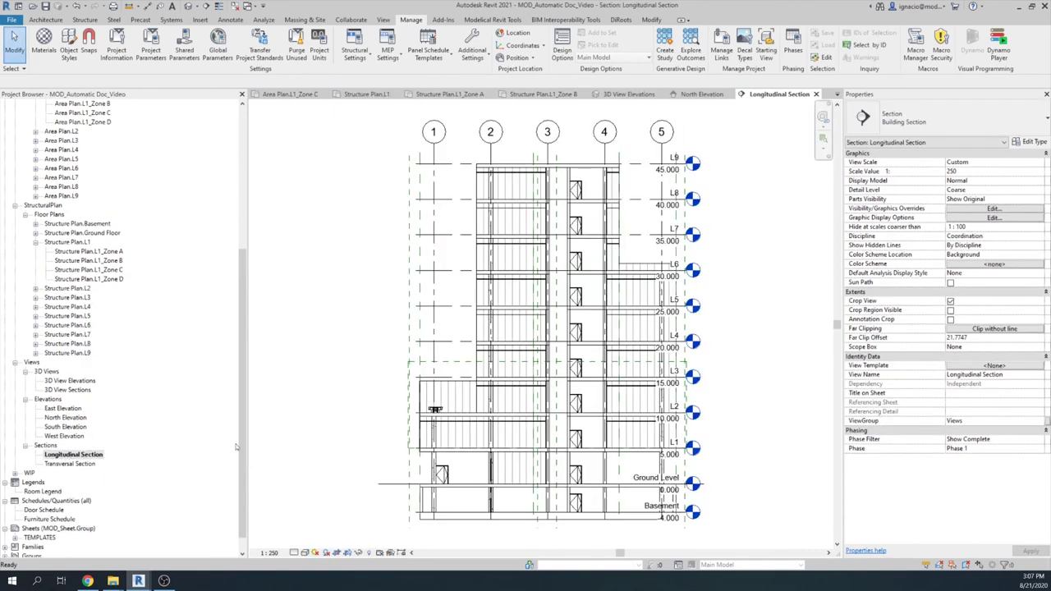
pyautogui.scroll(10, 235, 446)
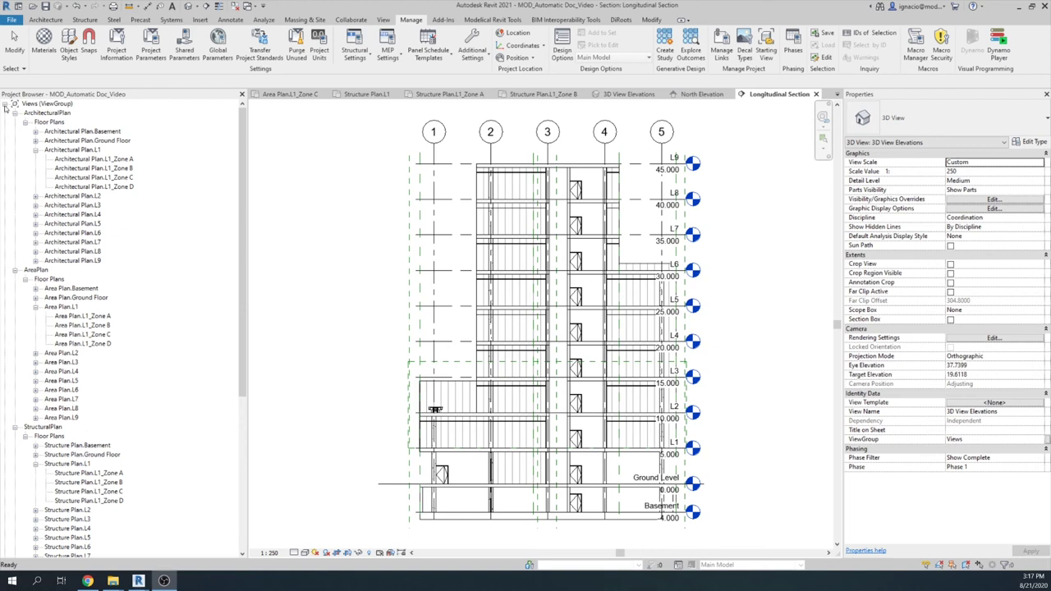
pyautogui.click(5, 105)
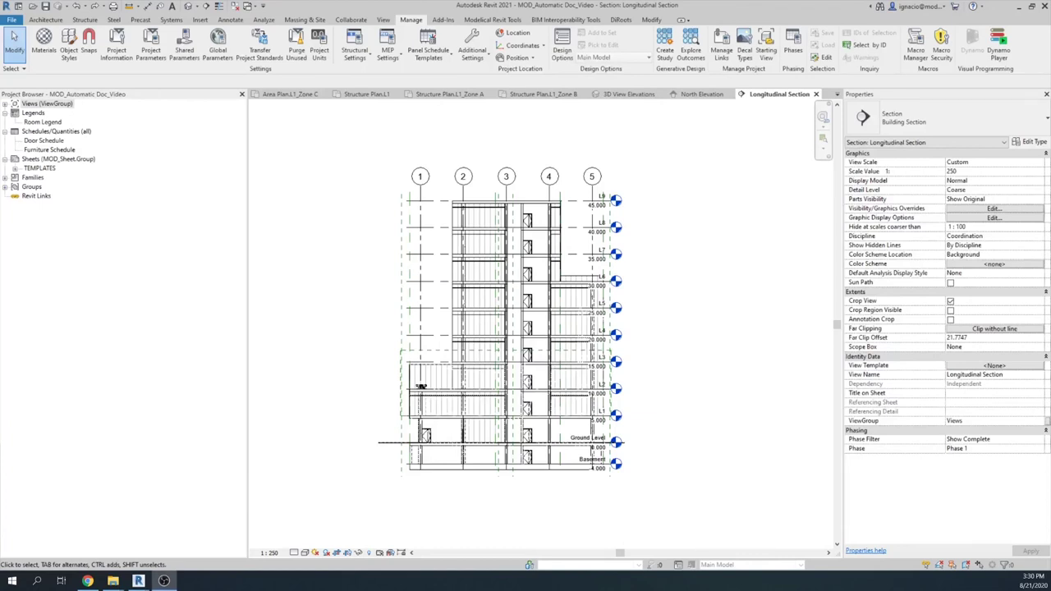
# - Switch to Dynamo and open the recent 4_DOC_Master_Sheets graph
pyautogui.moveTo(138, 580)
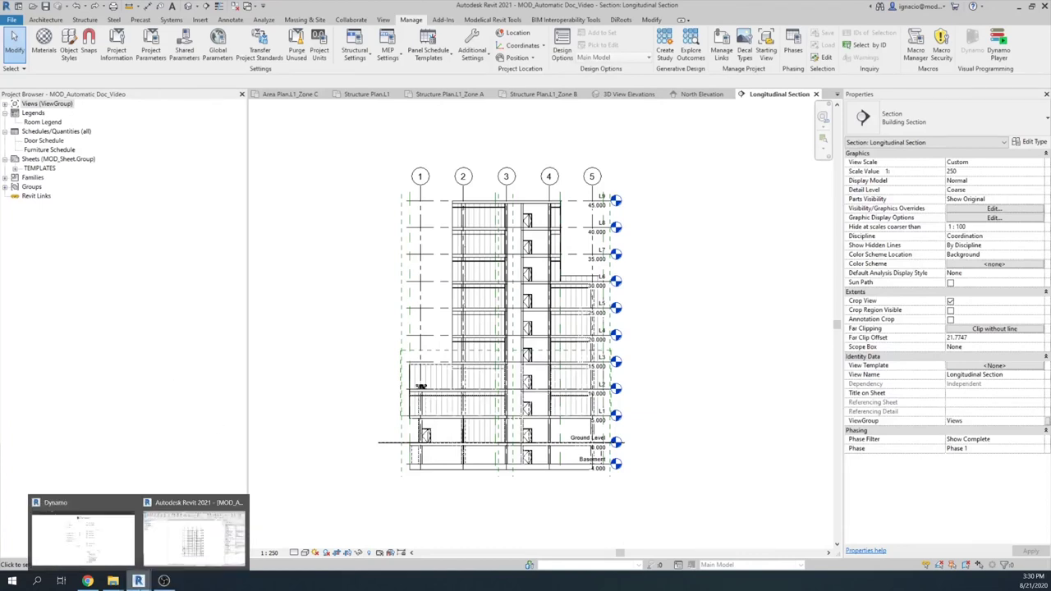
pyautogui.click(82, 538)
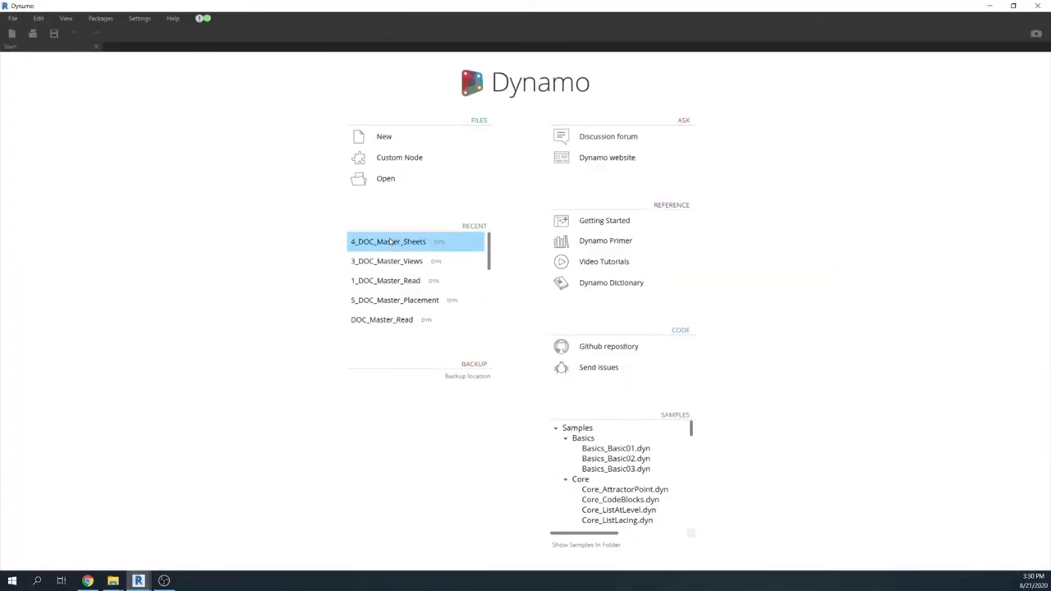
pyautogui.click(392, 243)
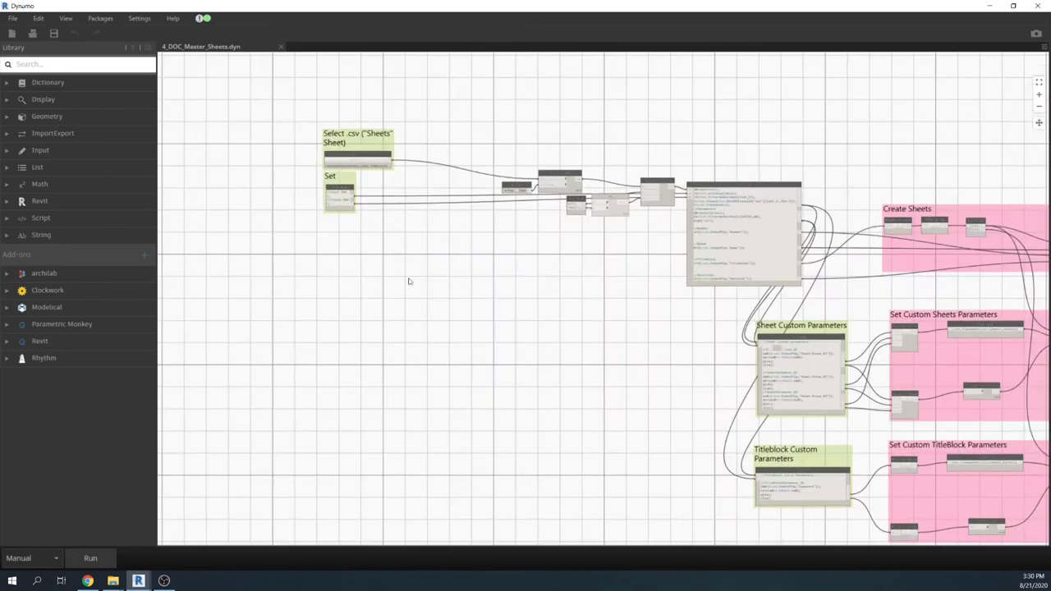
# - Load "AutomaticDocumentation_Empty - Sheets (1).csv" from the Desktop into the graph's File Path node
pyautogui.scroll(5, 394, 287)
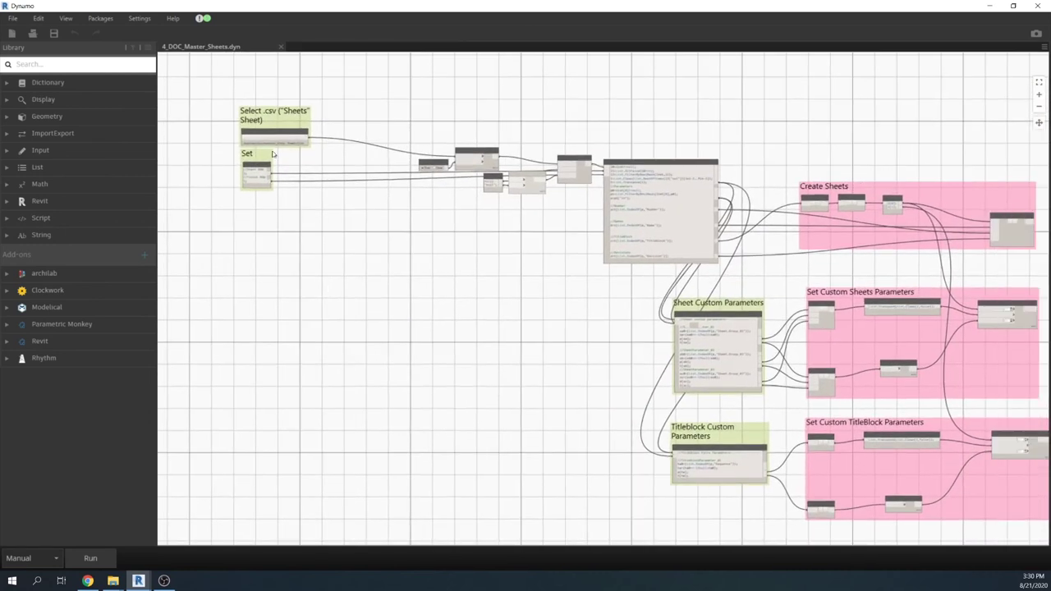
pyautogui.scroll(4, 273, 141)
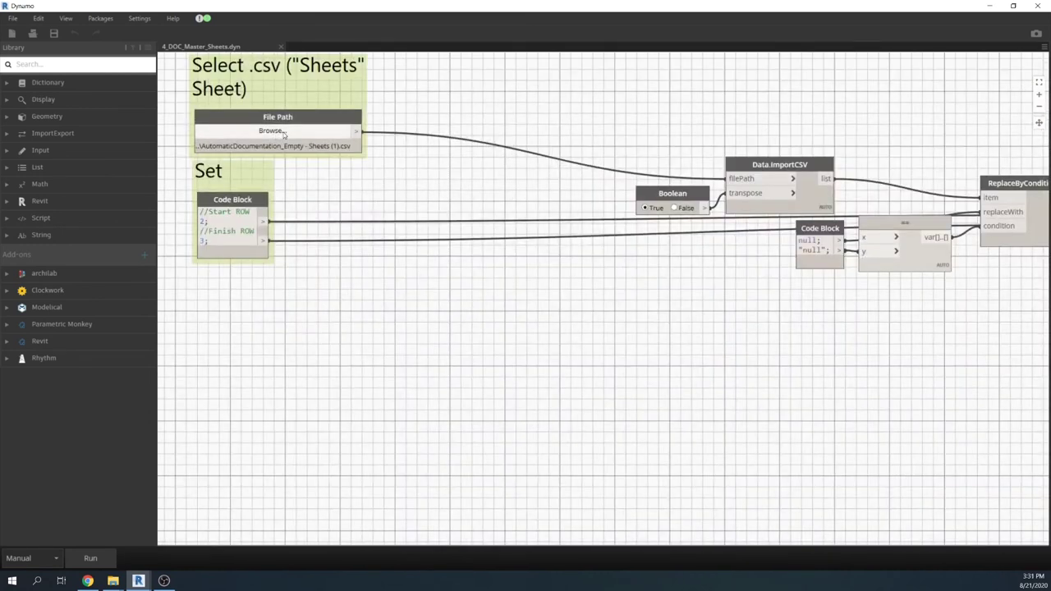
pyautogui.click(284, 132)
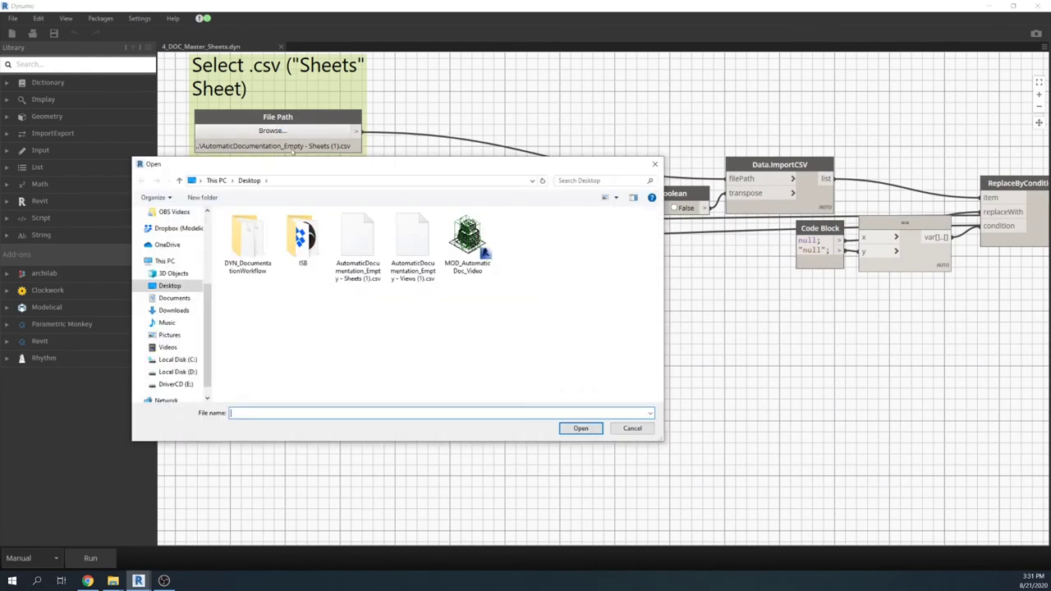
pyautogui.moveTo(389, 166); pyautogui.dragTo(357, 154)
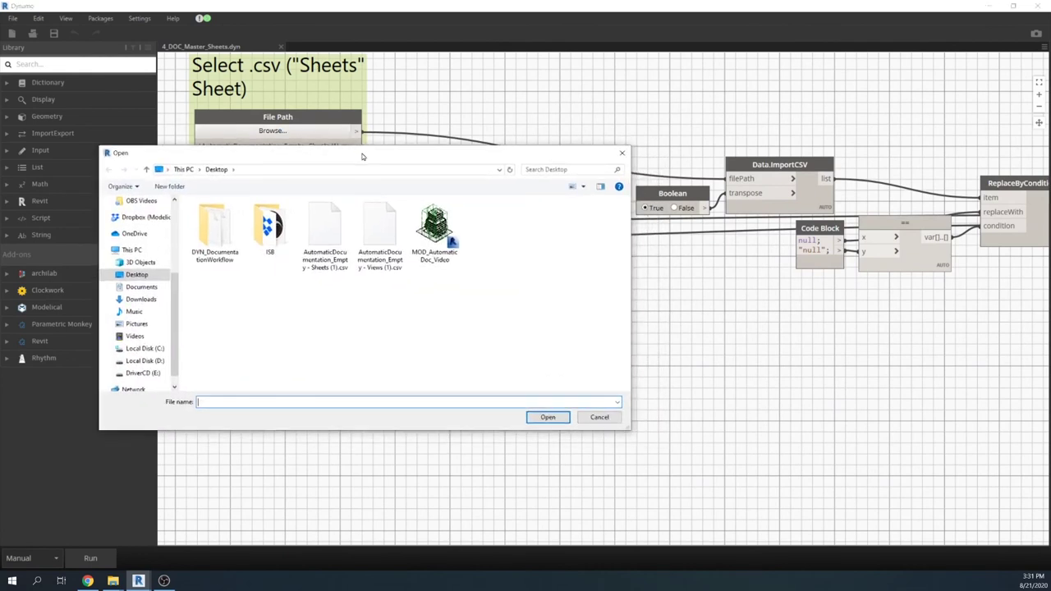
pyautogui.click(322, 237)
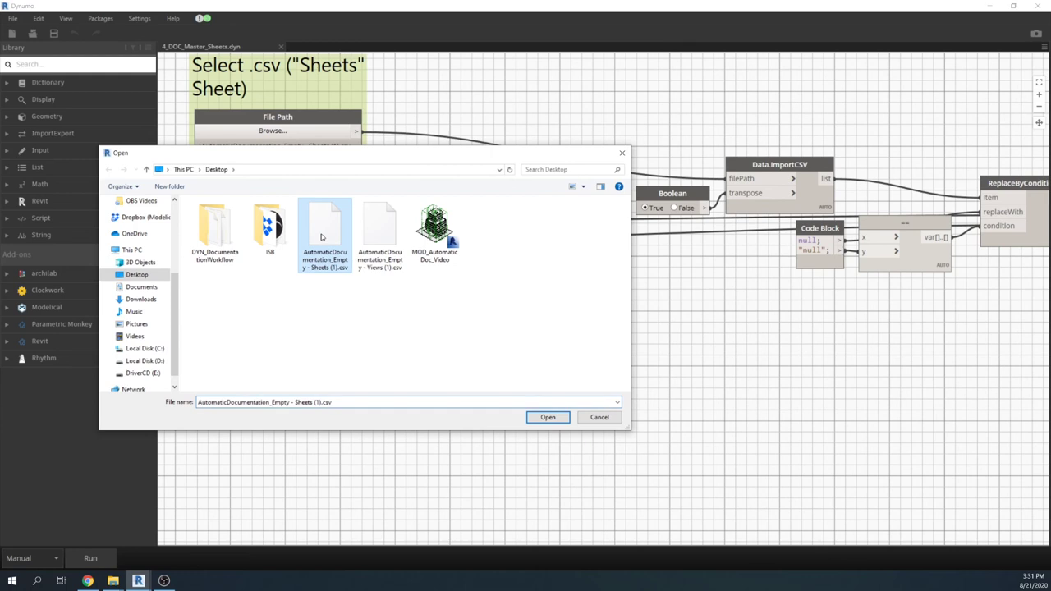
pyautogui.click(549, 417)
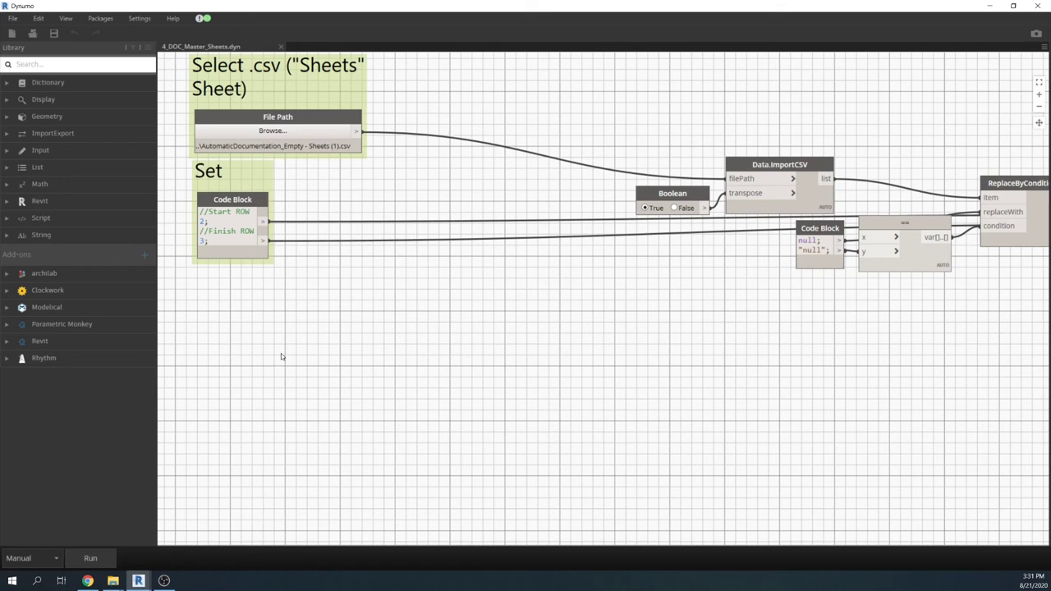
# - Look up the last filled row of the Sheets tab in the AutomaticDocumentation_Empty spreadsheet and set the Dynamo graph's Finish ROW to 135
pyautogui.click(989, 6)
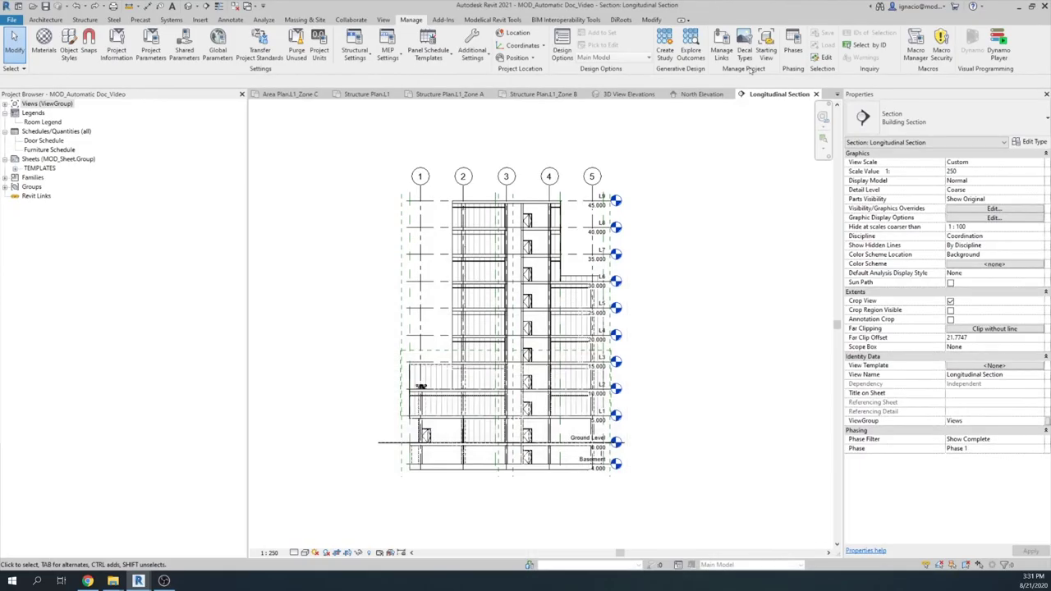
pyautogui.click(87, 581)
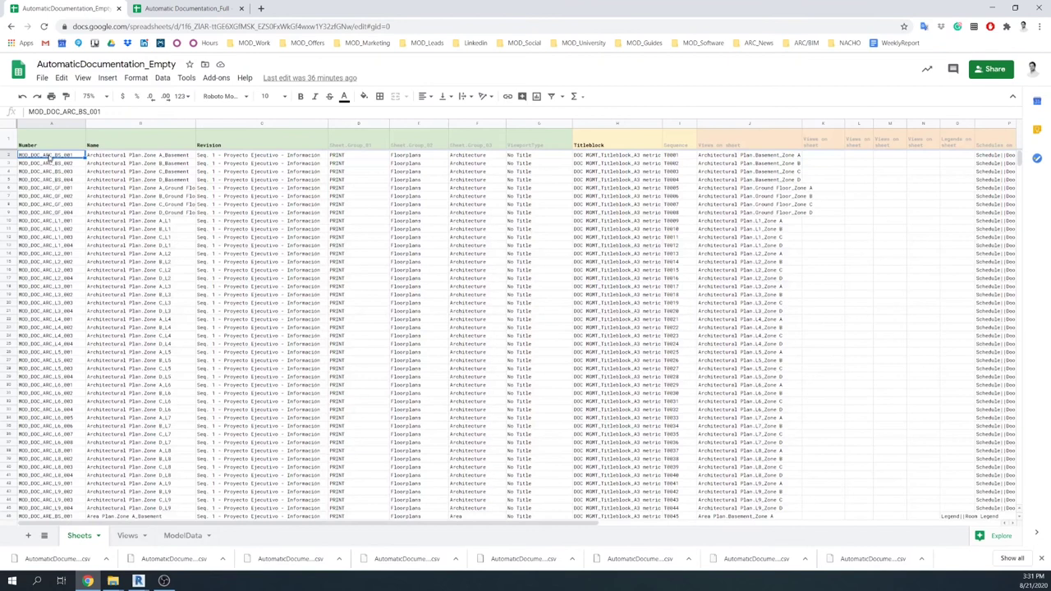
pyautogui.scroll(-15, 50, 158)
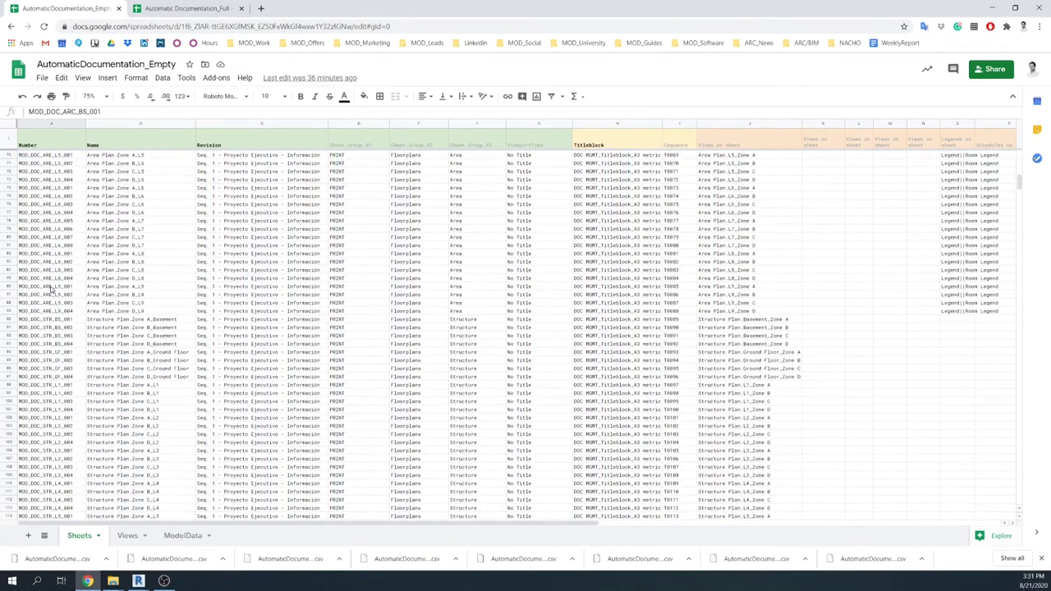
pyautogui.scroll(-2, 51, 289)
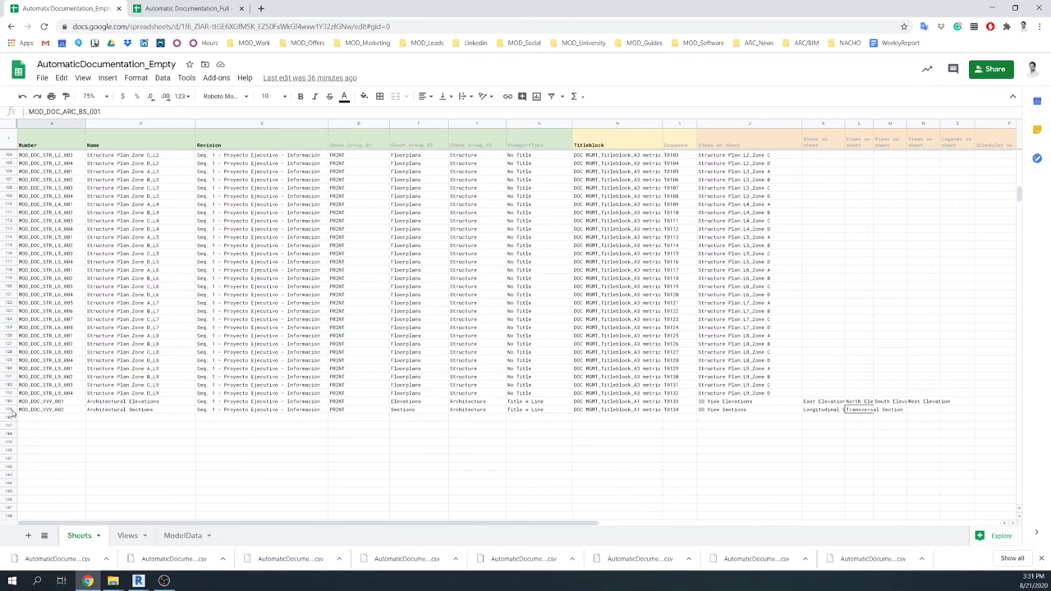
pyautogui.click(992, 7)
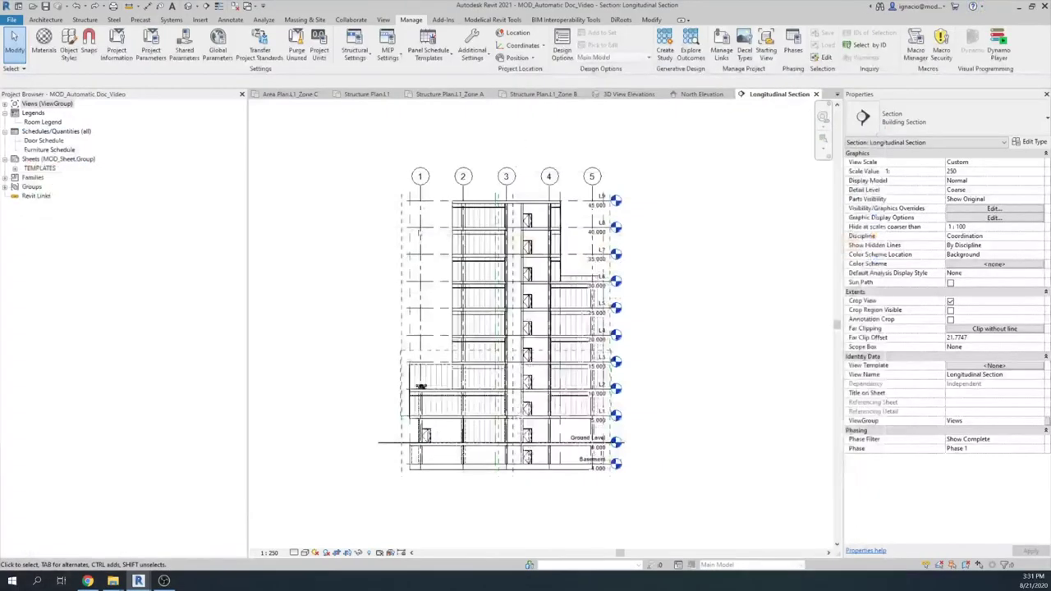
pyautogui.moveTo(138, 580)
pyautogui.click(82, 538)
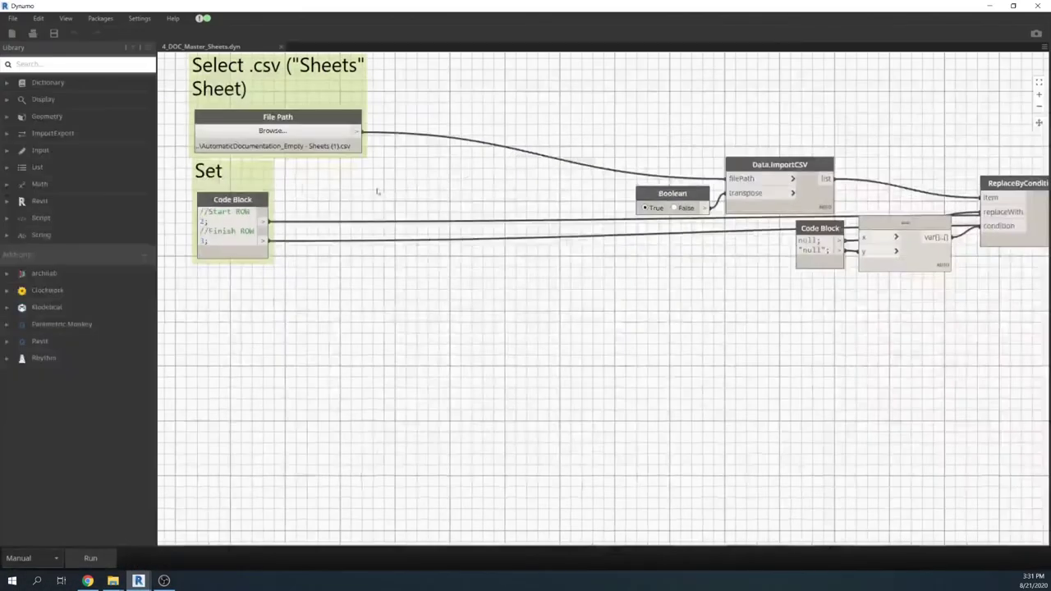
pyautogui.click(203, 241)
pyautogui.write('35')
pyautogui.scroll(-5, 428, 337)
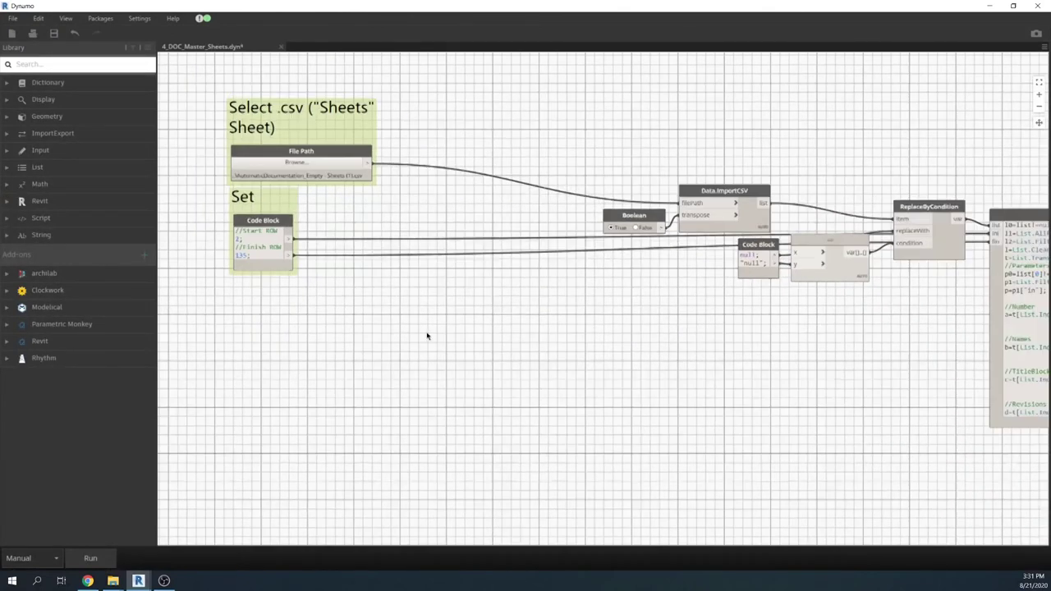
# - Compare the spreadsheet's sheet and titleblock columns with the Sheet Custom Parameters and Titleblock Custom Parameters code blocks in Dynamo
pyautogui.scroll(-2, 636, 452)
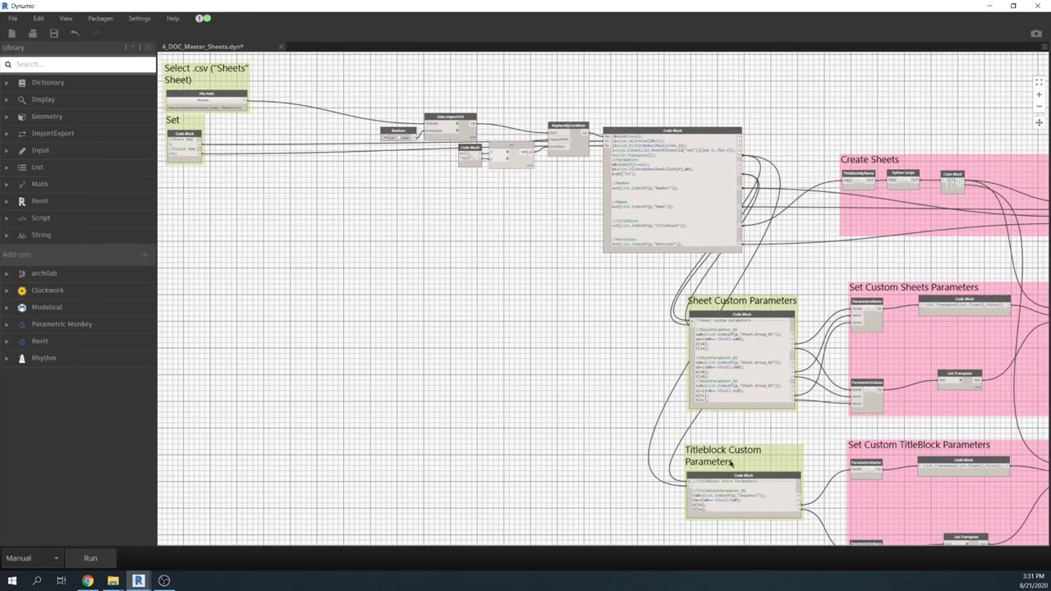
pyautogui.click(87, 580)
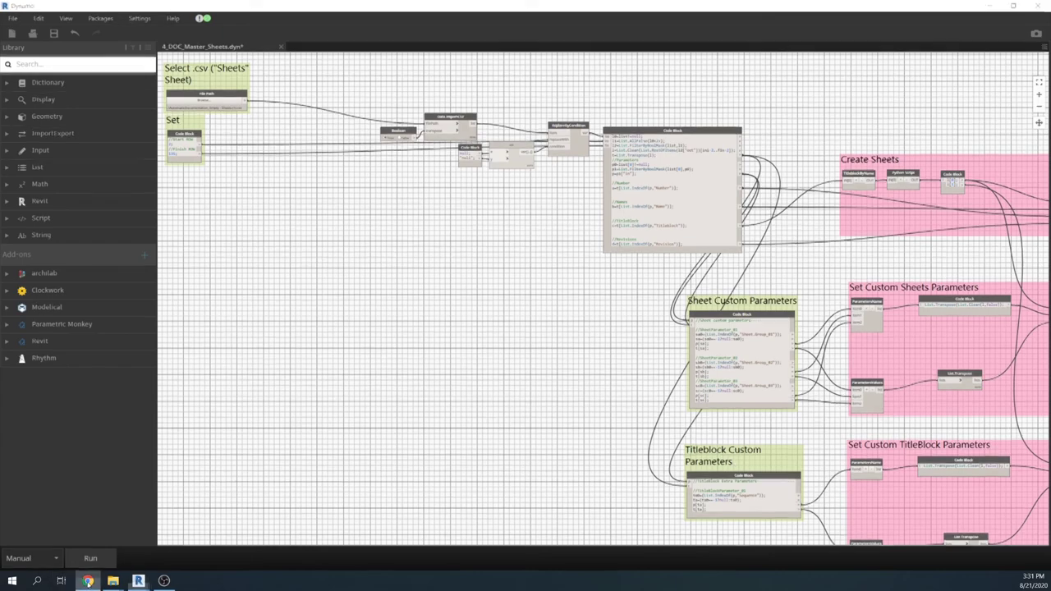
pyautogui.scroll(10, 461, 353)
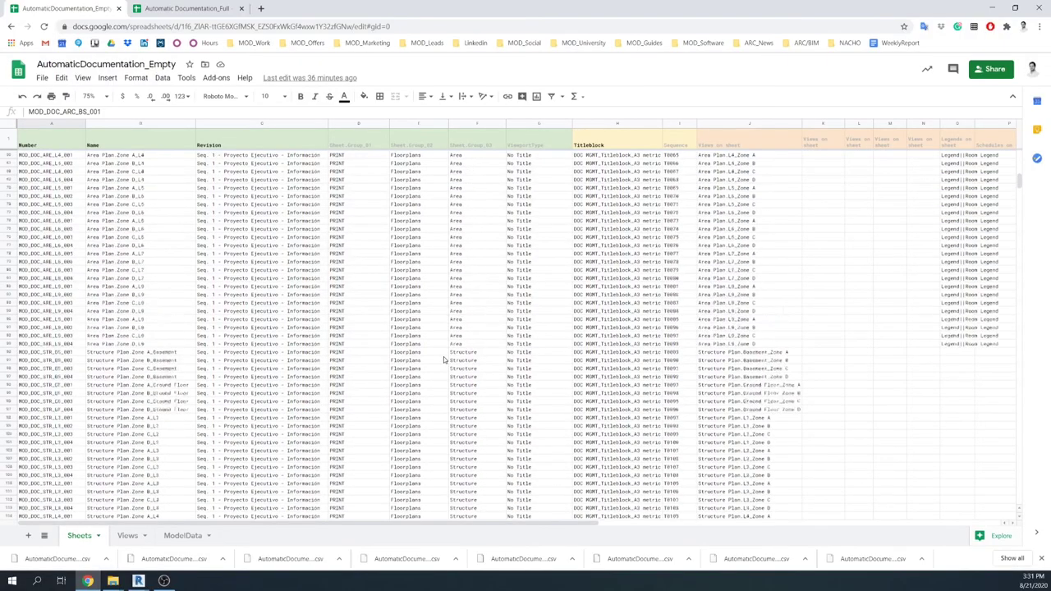
pyautogui.scroll(2, 443, 360)
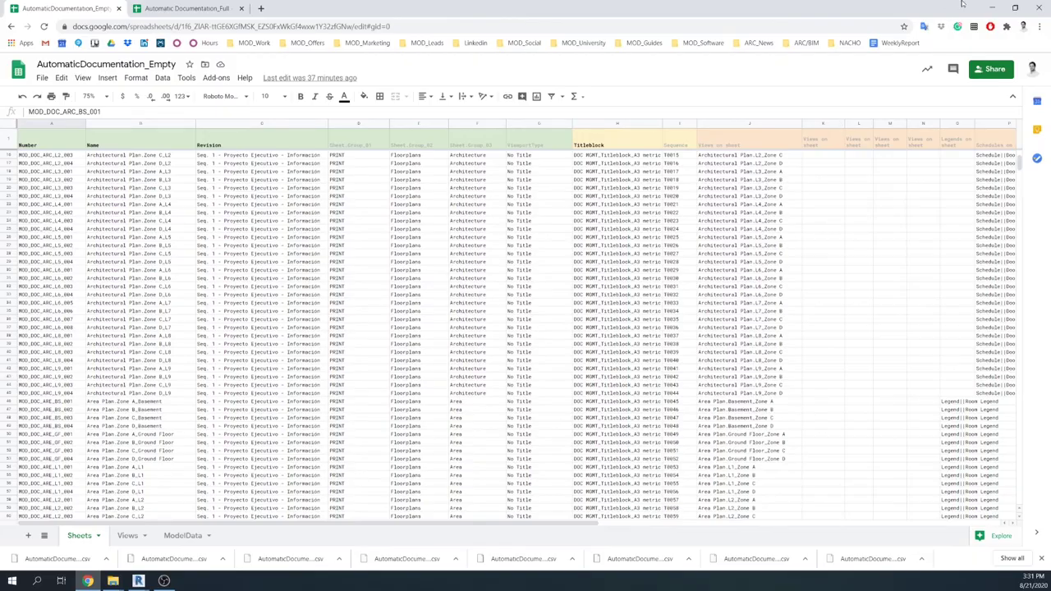
pyautogui.click(992, 8)
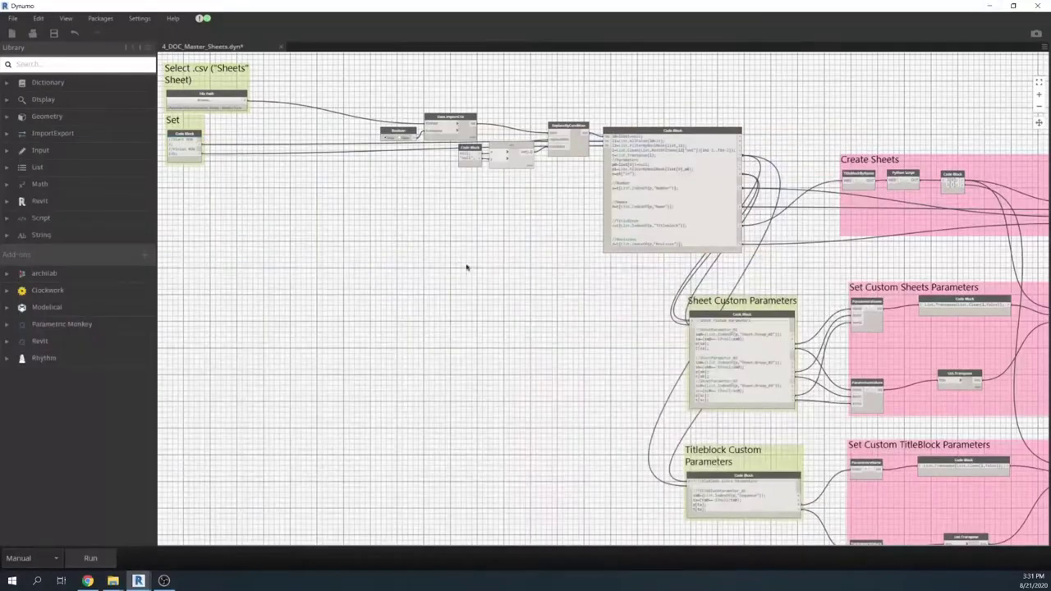
pyautogui.scroll(5, 776, 429)
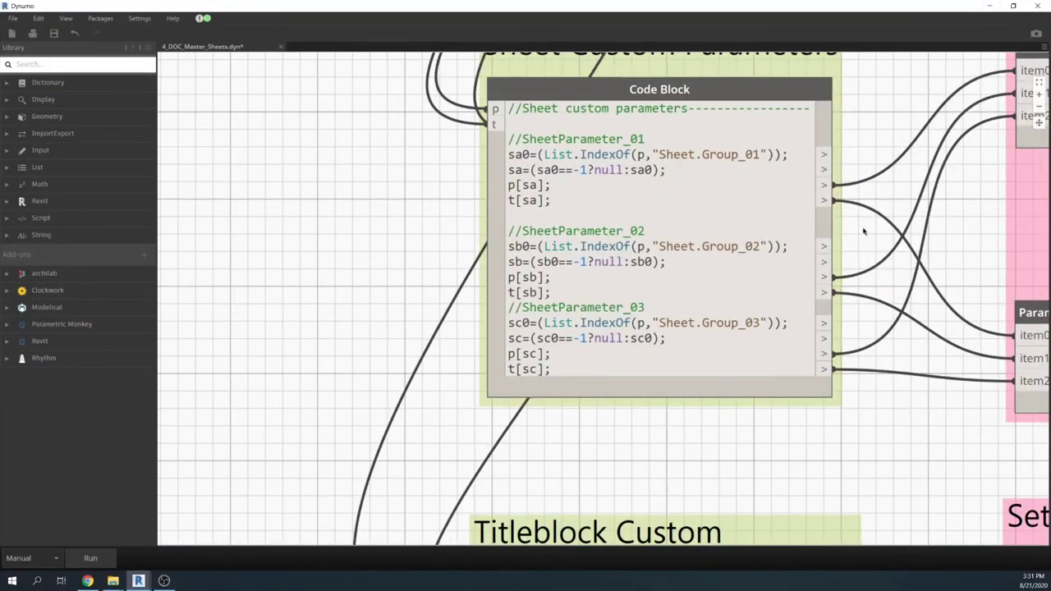
pyautogui.moveTo(862, 231); pyautogui.dragTo(805, 336, button='middle')
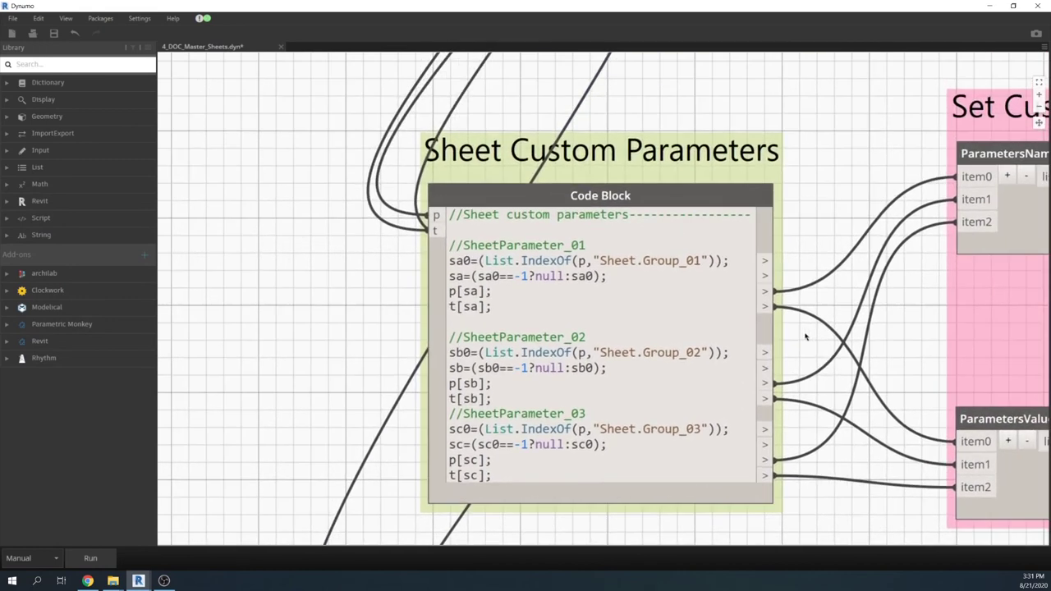
pyautogui.moveTo(603, 260)
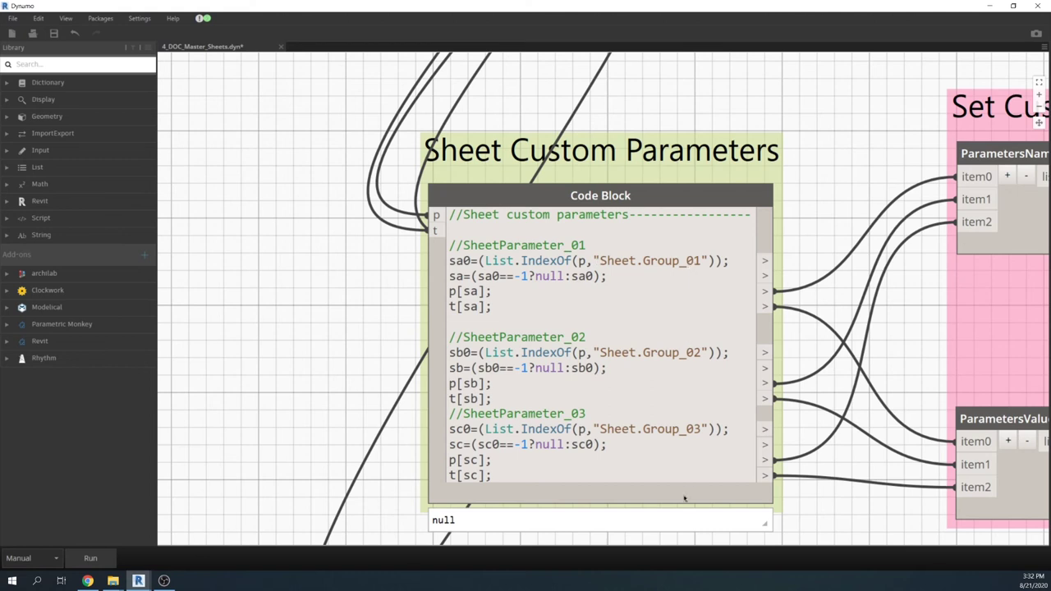
pyautogui.scroll(-3, 683, 498)
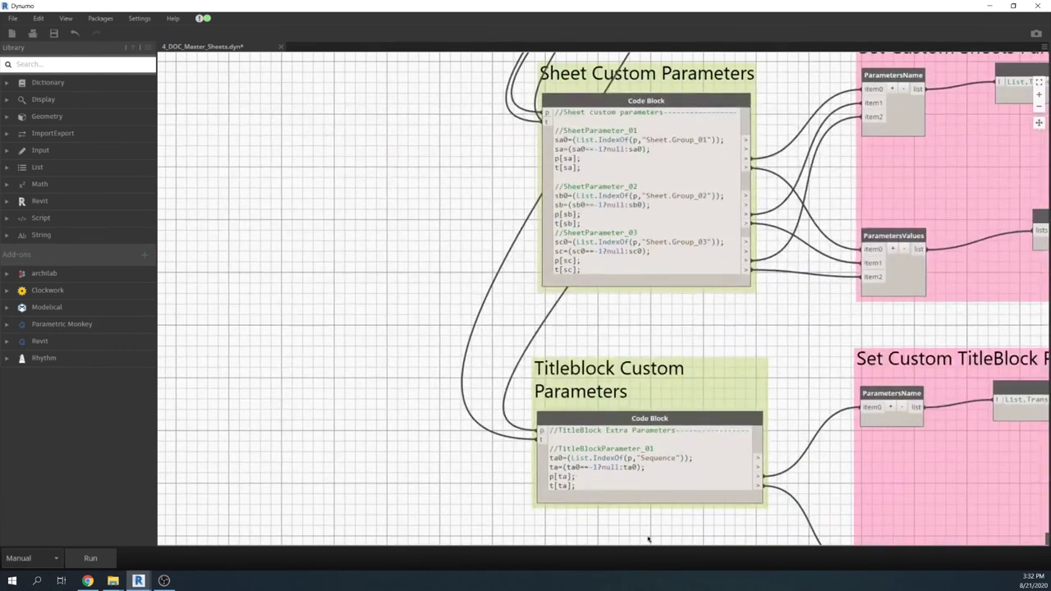
pyautogui.moveTo(657, 458)
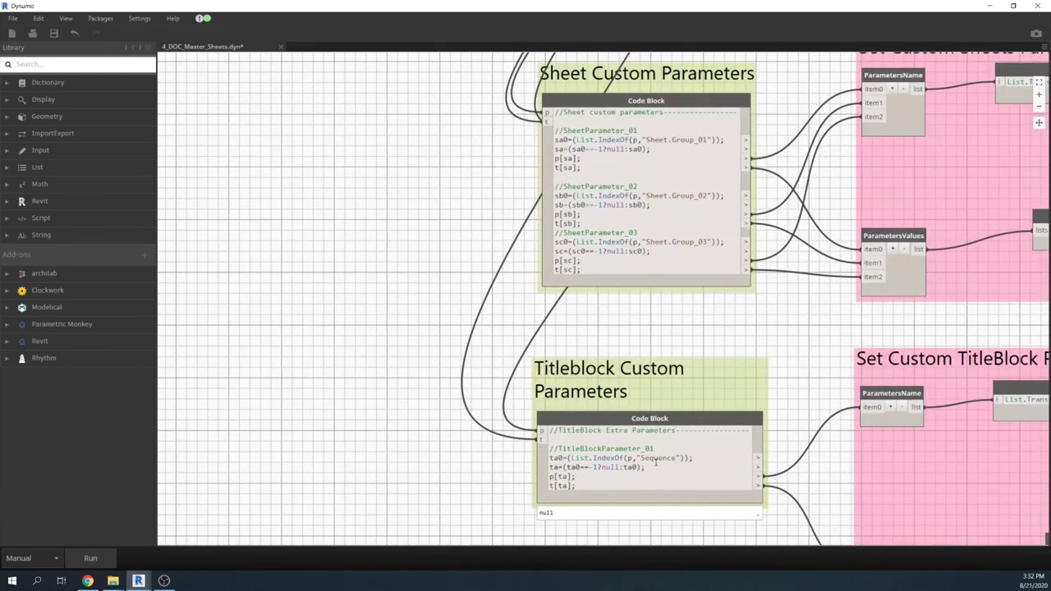
pyautogui.scroll(-8, 375, 321)
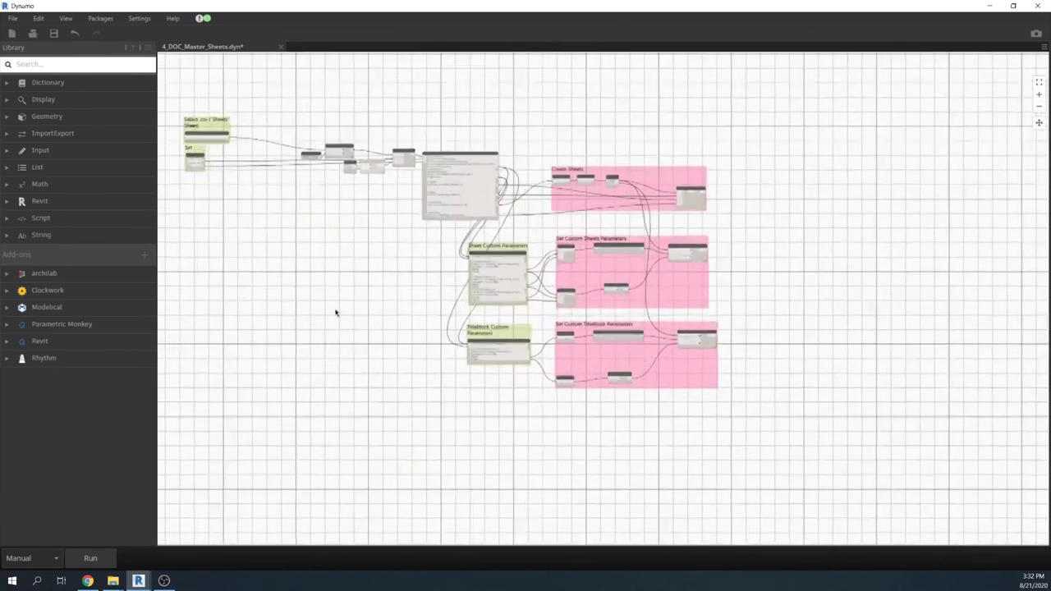
# - Place Dynamo beside the Revit window and run the 4_DOC_Master_Sheets graph to create the sheets
pyautogui.scroll(1, 345, 312)
pyautogui.moveTo(354, 312); pyautogui.dragTo(386, 312, button='middle')
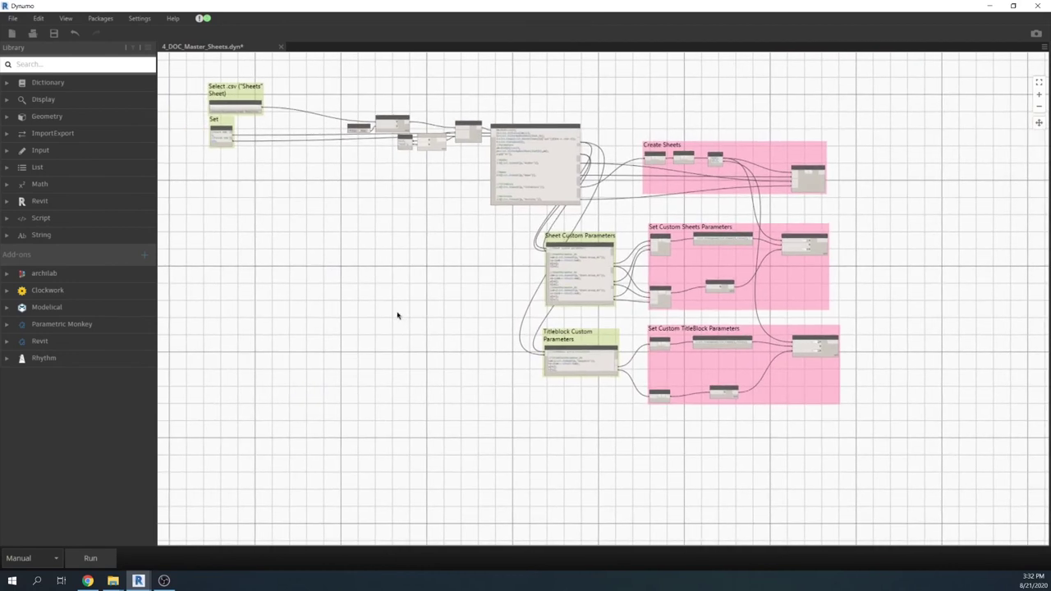
pyautogui.press('super+Right')
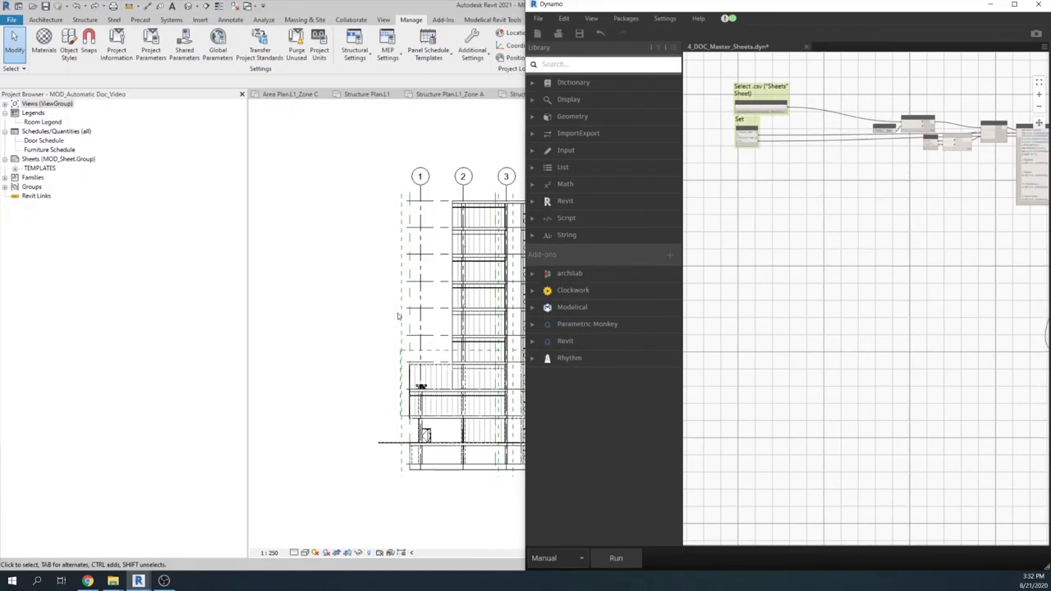
pyautogui.click(619, 558)
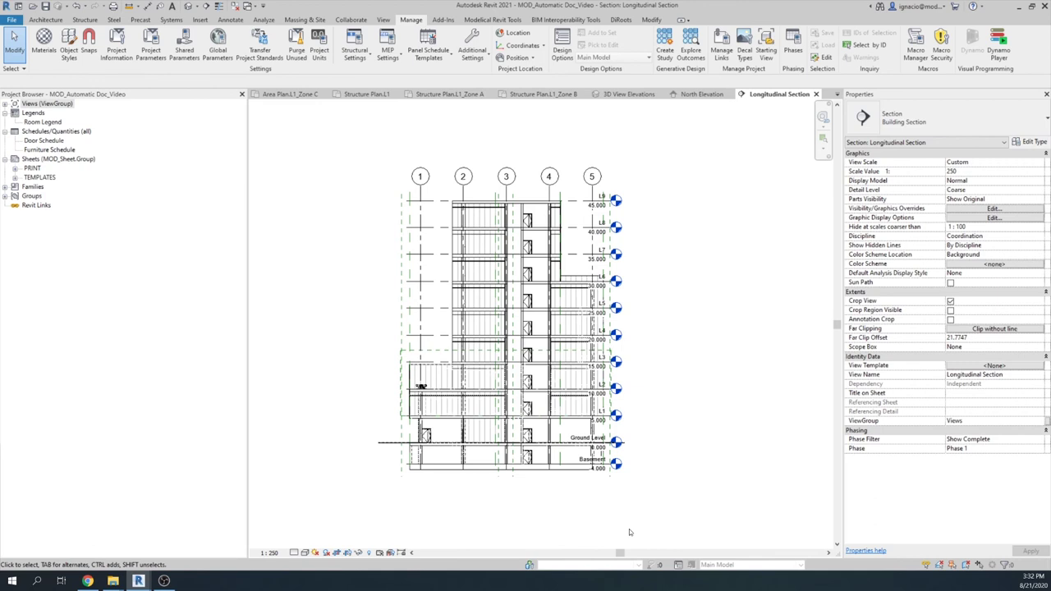
# - Expand the PRINT sheets' Elevations, Floorplans and Sections groups in Revit and open sheet MOD_DOC_VVV_001 - Architectural Elevations
pyautogui.click(14, 172)
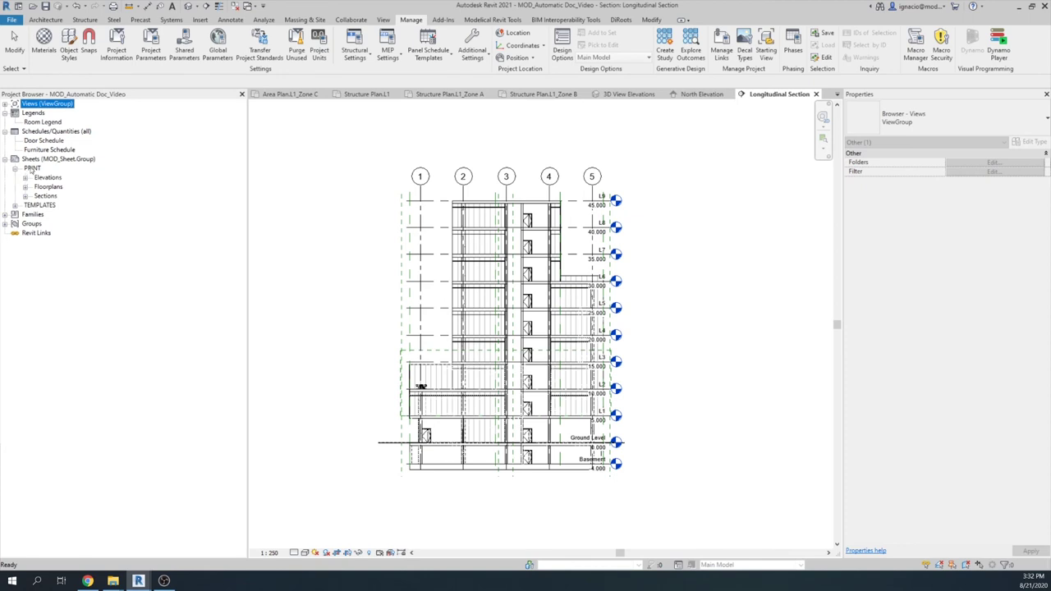
pyautogui.click(24, 177)
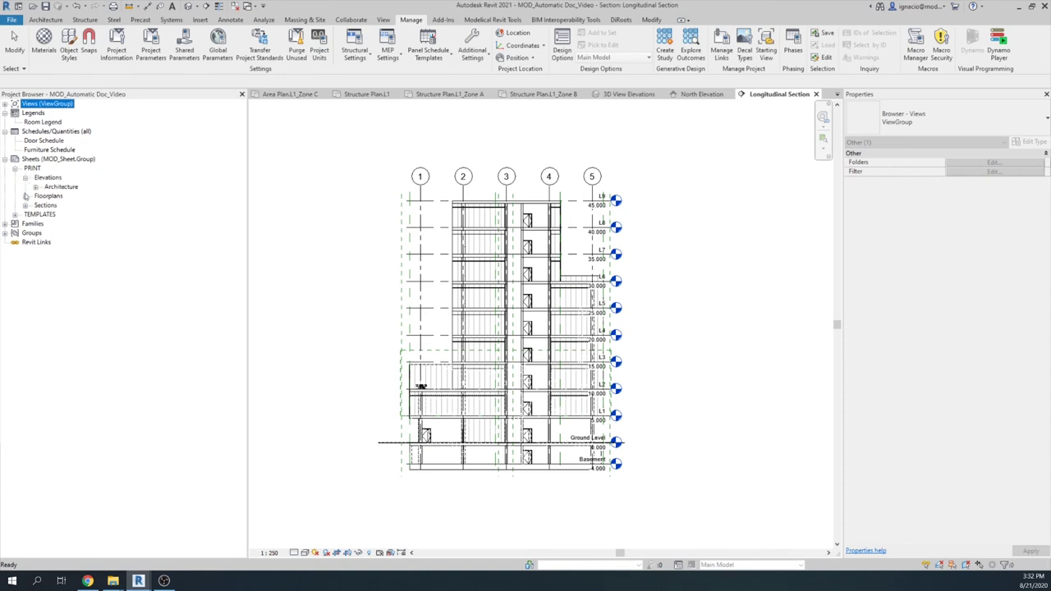
pyautogui.click(25, 197)
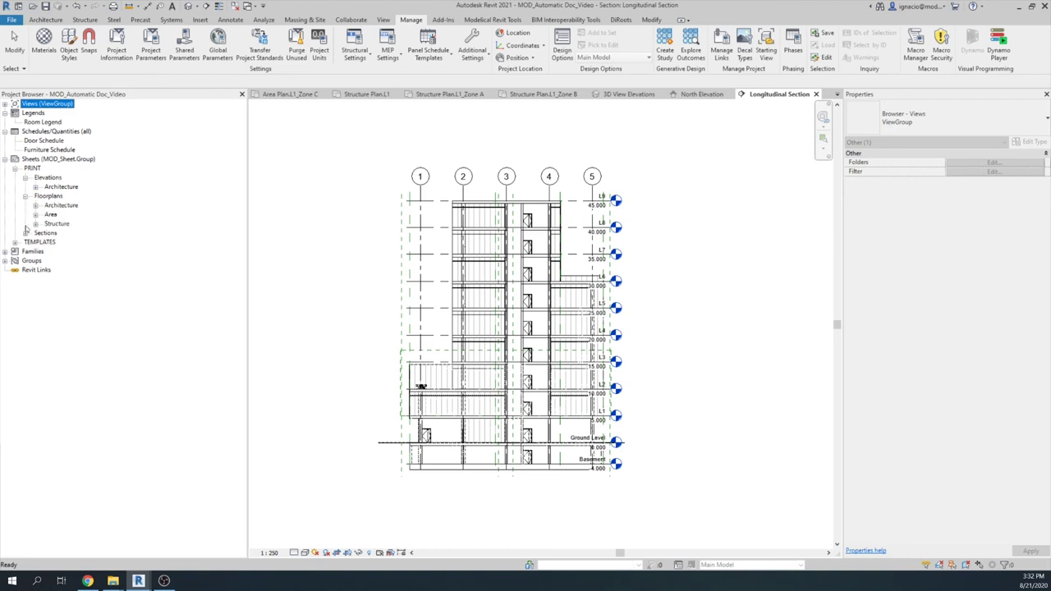
pyautogui.click(25, 233)
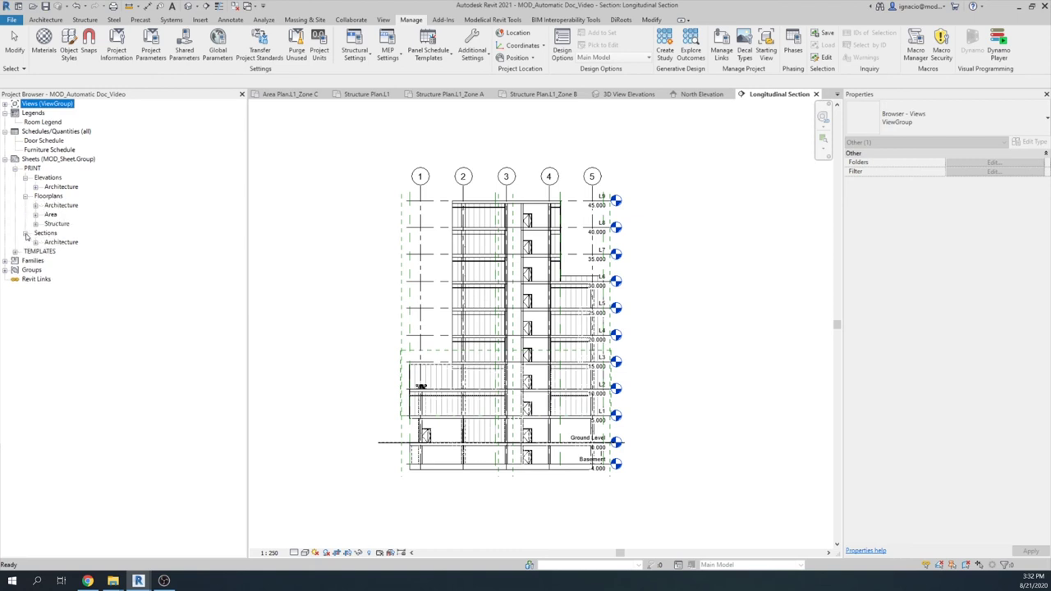
pyautogui.click(35, 187)
pyautogui.doubleClick(118, 197)
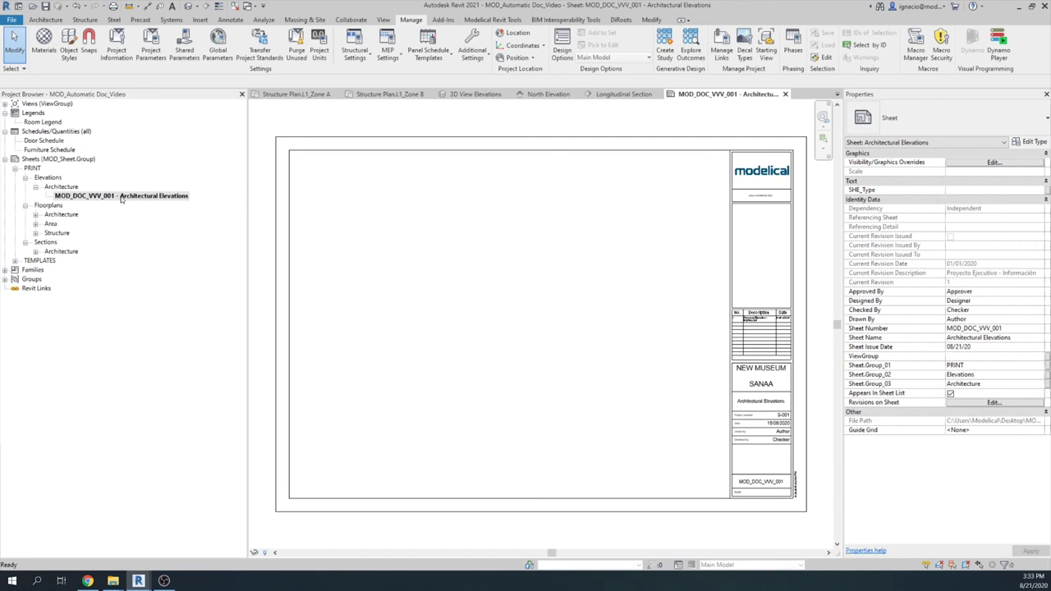
# - Open the Architectural Plan.Zone B_Basement sheet and examine the Architecture, Area and Structure sheet lists under Floorplans
pyautogui.click(36, 215)
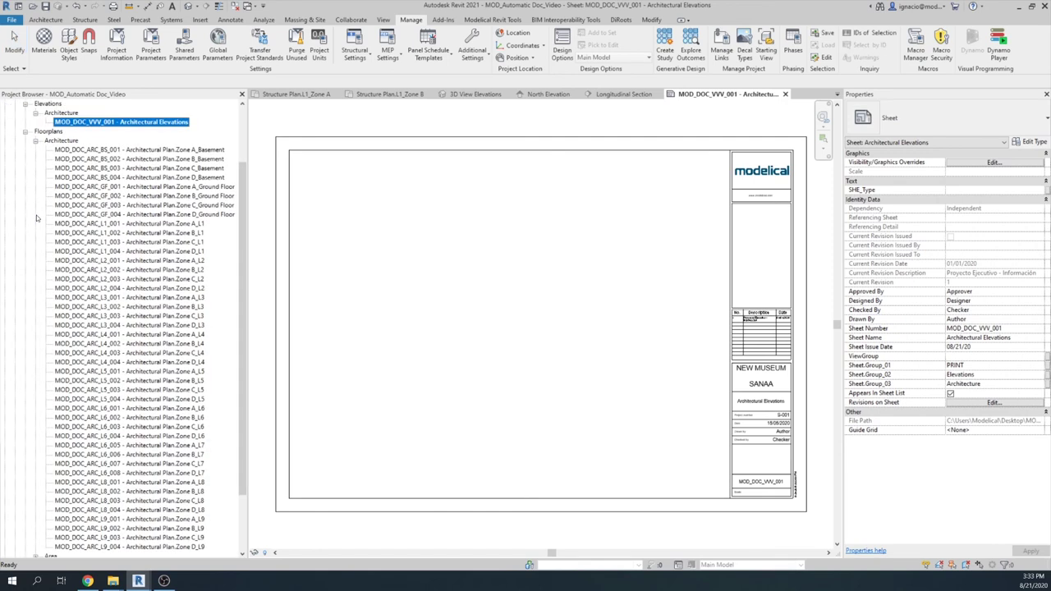
pyautogui.click(145, 159)
pyautogui.doubleClick(145, 162)
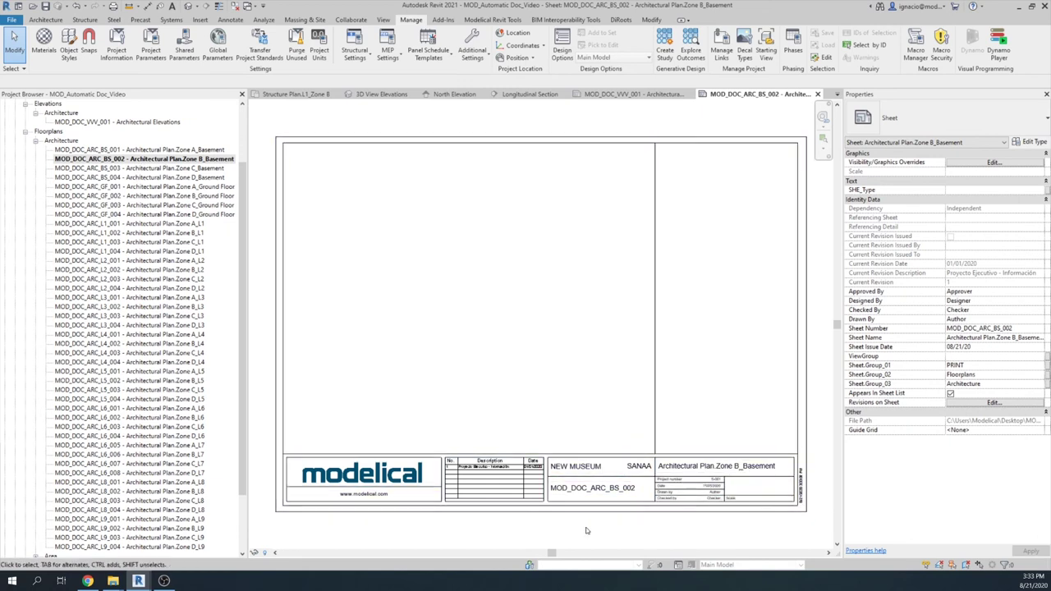
pyautogui.scroll(-3, 82, 279)
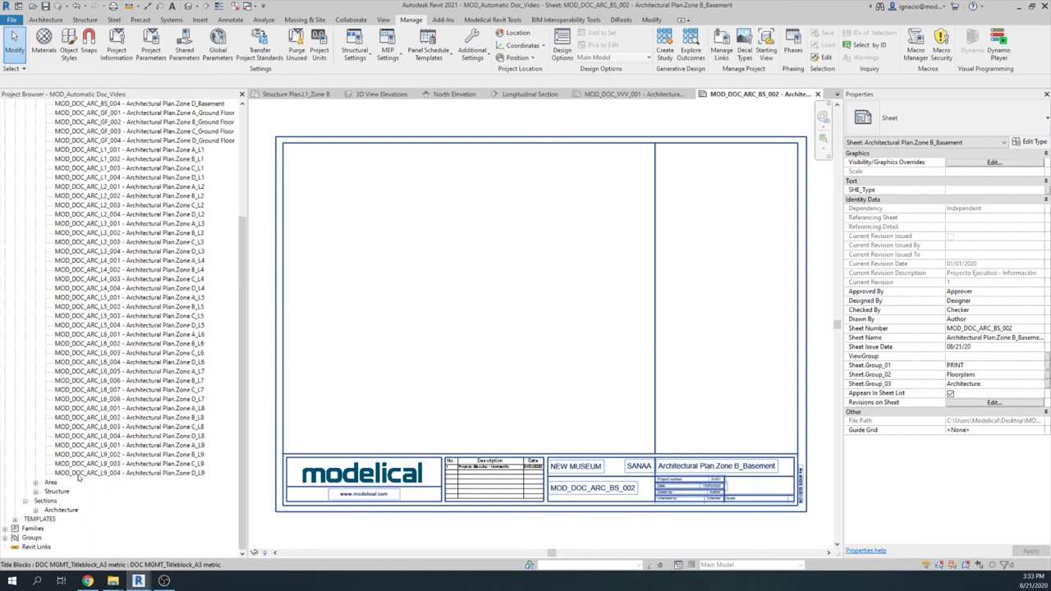
pyautogui.click(35, 482)
pyautogui.scroll(-5, 36, 485)
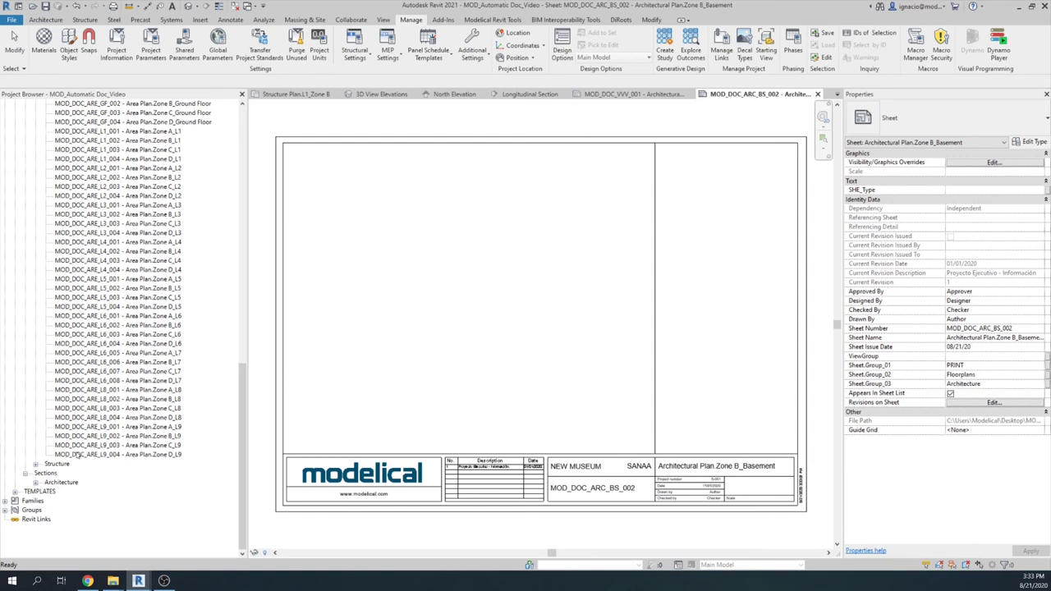
pyautogui.click(35, 463)
pyautogui.scroll(-4, 34, 509)
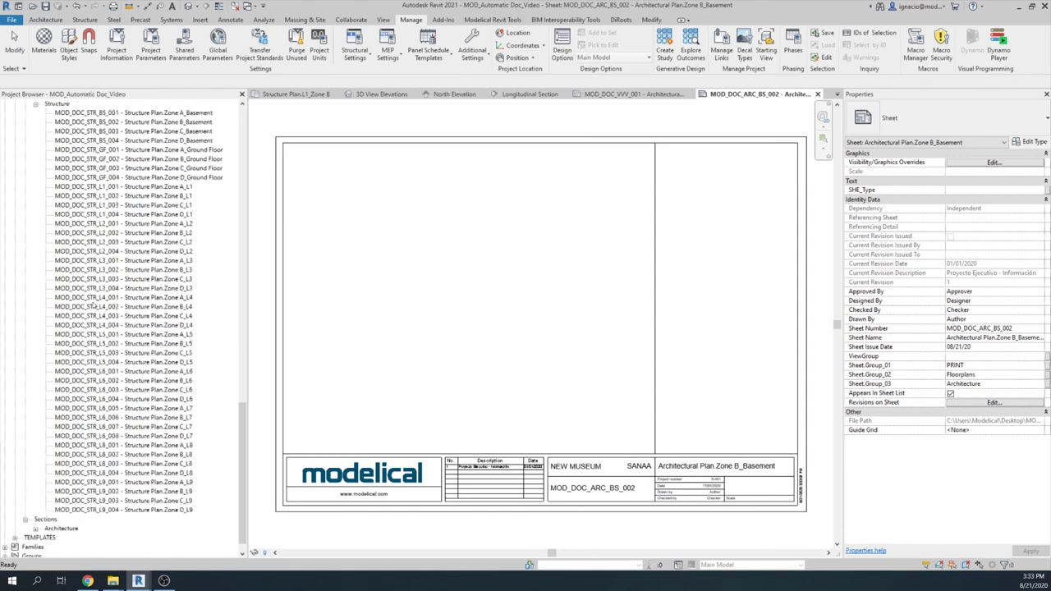
# - Expand the Architecture group under Sections and open sheet MOD_DOC_VVV_002 - Architectural Sections
pyautogui.click(36, 510)
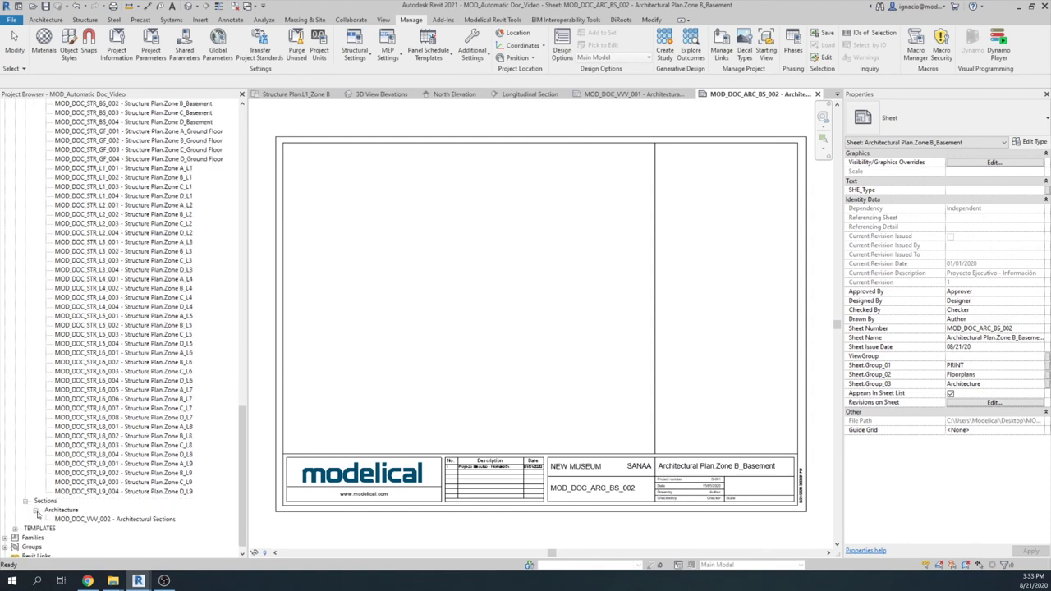
pyautogui.click(133, 519)
pyautogui.doubleClick(133, 520)
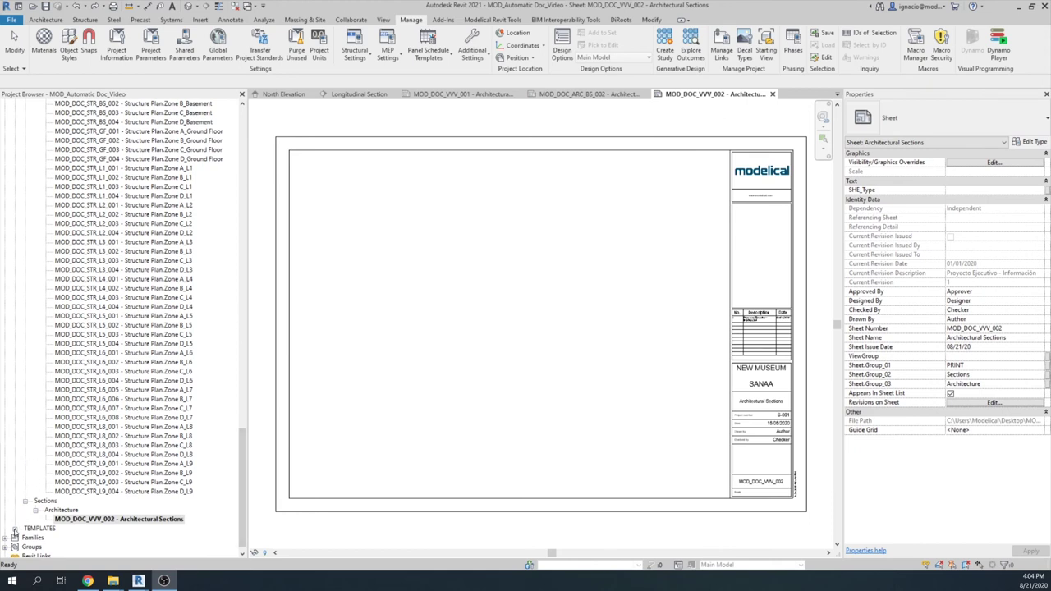
# - Expand the TEMPLATES sheet group and open the elevations template sheet T-02 - A1_Right
pyautogui.click(15, 530)
pyautogui.scroll(-2, 46, 487)
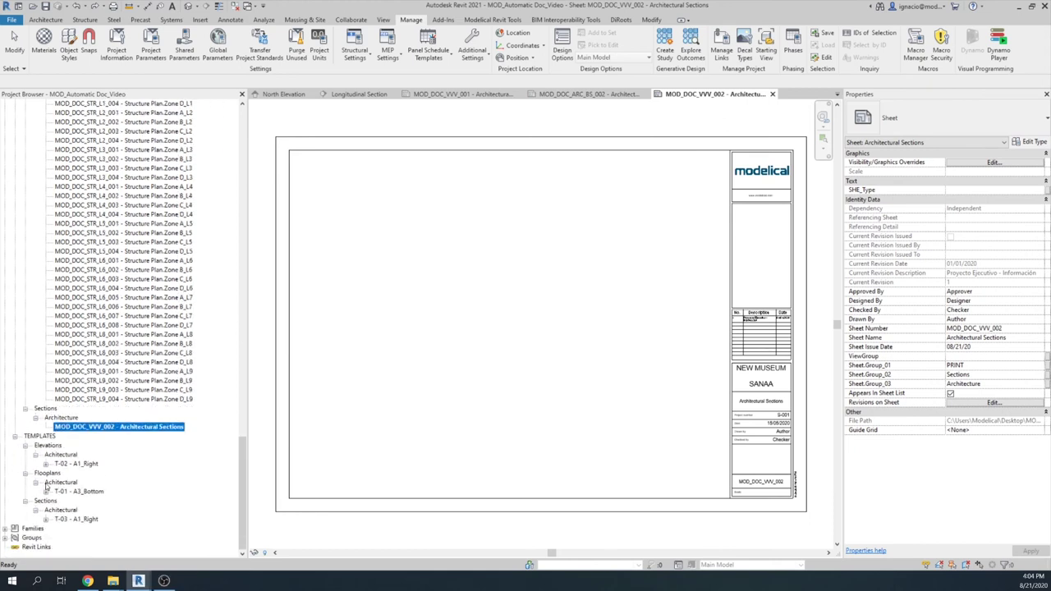
pyautogui.doubleClick(93, 464)
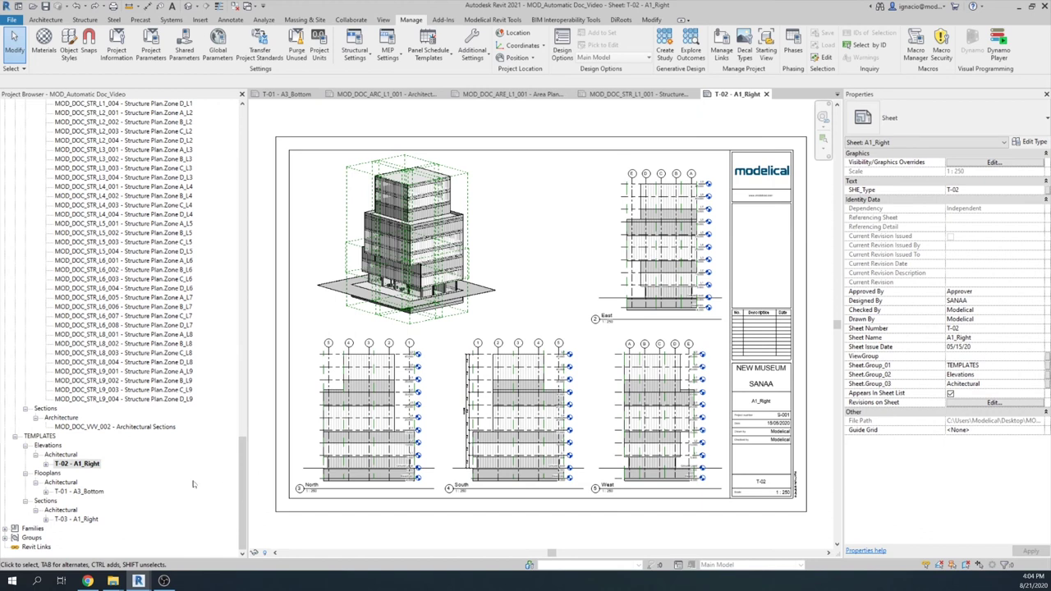
# - Open the floor plan template sheet T-01 - A3_Bottom and the sections template sheet T-03 - A1_Right
pyautogui.doubleClick(97, 492)
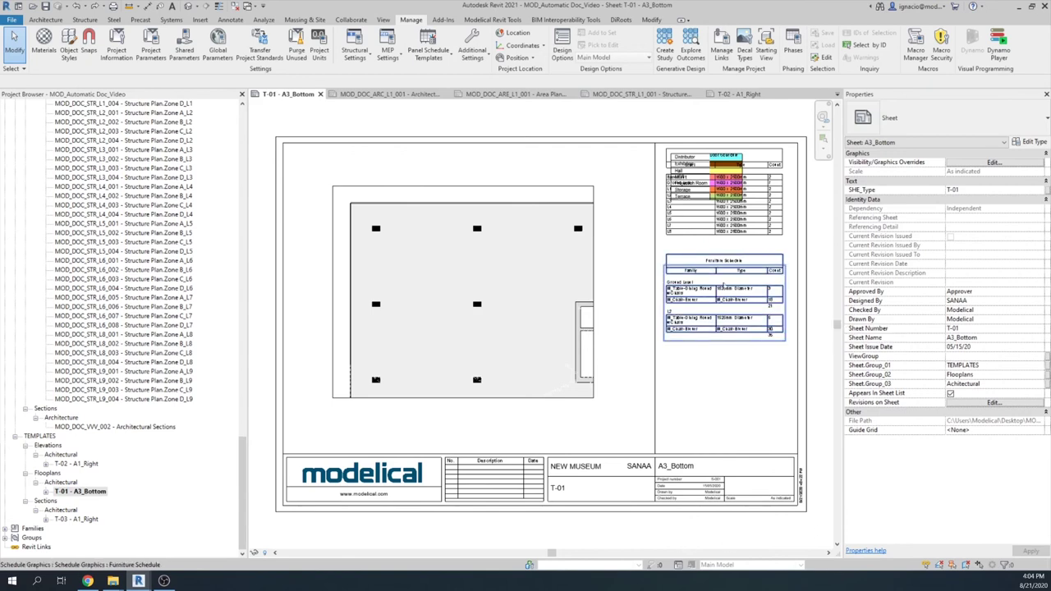
pyautogui.doubleClick(85, 522)
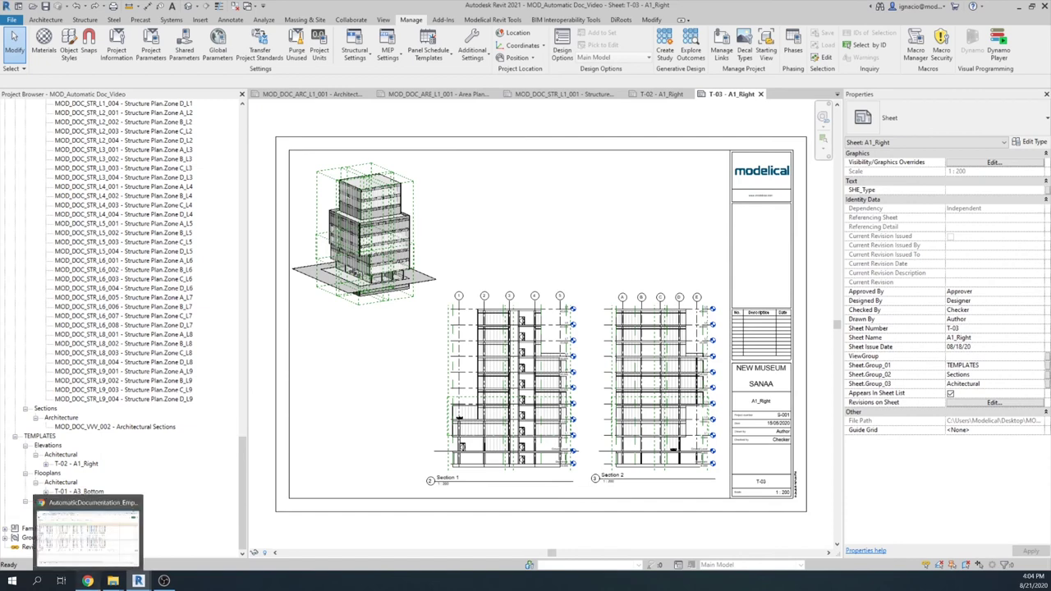
# - Switch to the AutomaticDocumentation_Empty spreadsheet in Chrome and check the first sheet numbers in the Number column of Sheets
pyautogui.click(87, 580)
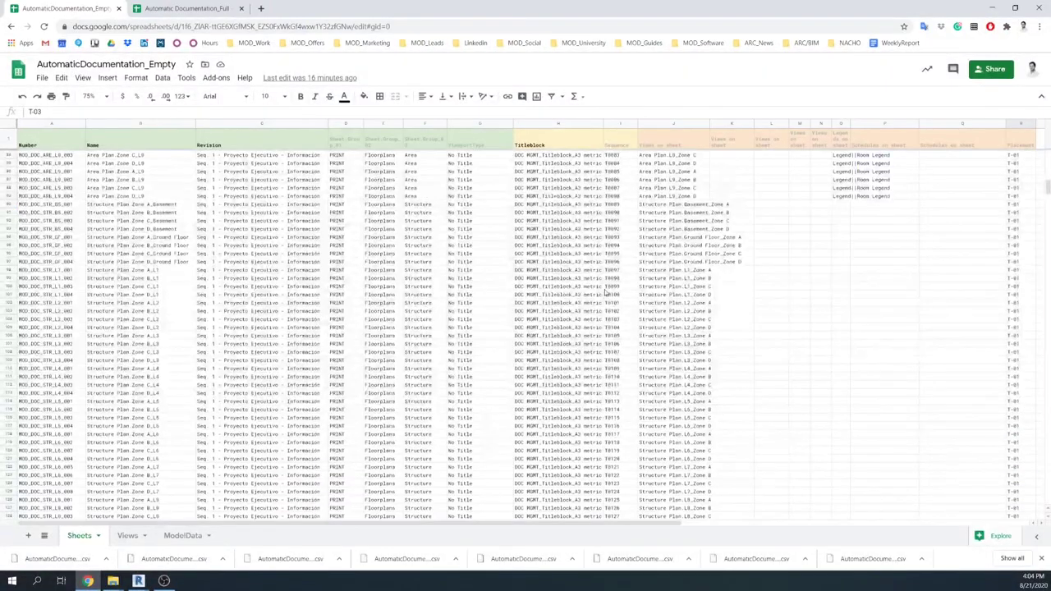
pyautogui.scroll(5, 562, 332)
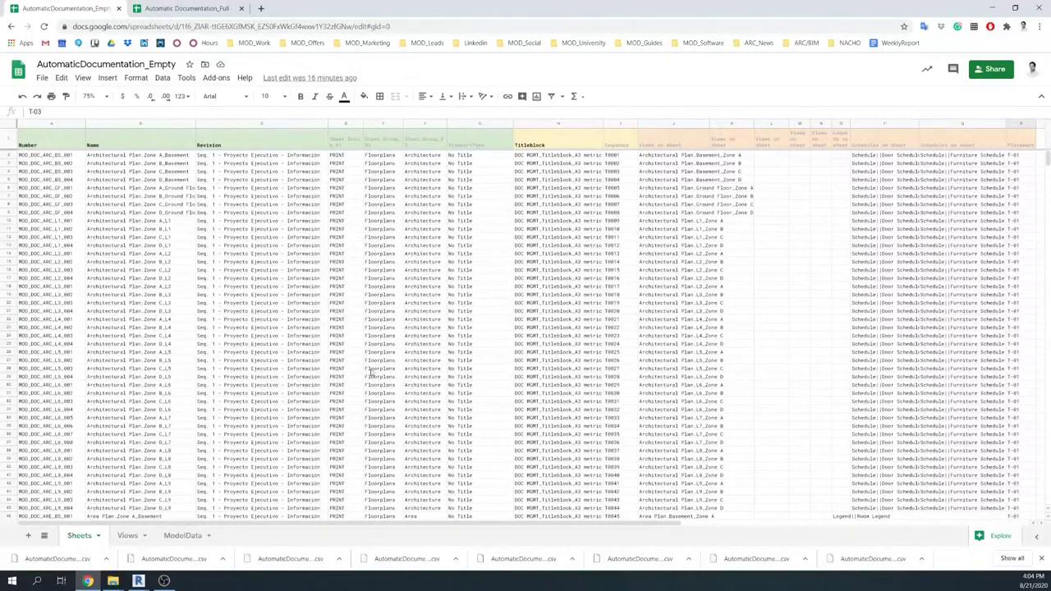
pyautogui.click(73, 154)
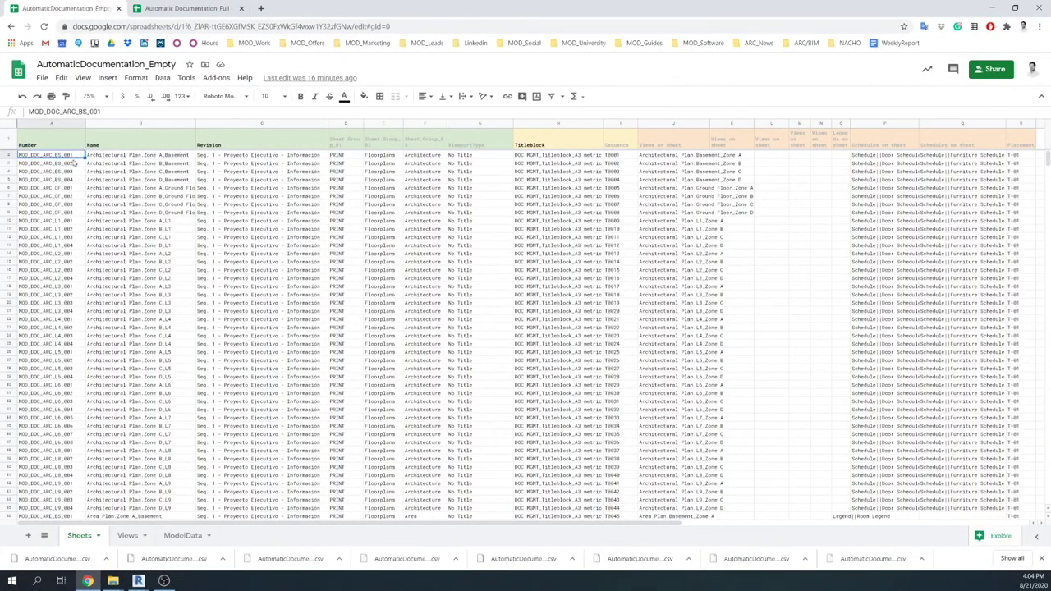
pyautogui.click(74, 163)
pyautogui.click(74, 171)
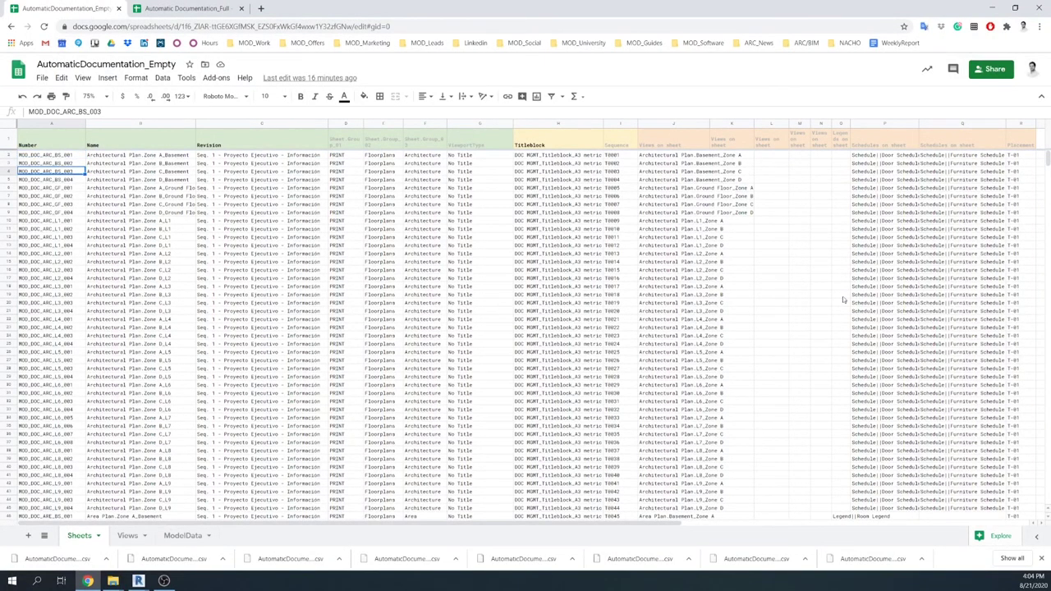
# - Check the template sheet assigned to each sheet in the Placement column, from the basement plans down to the elevations and sections rows
pyautogui.click(1027, 155)
pyautogui.click(1027, 164)
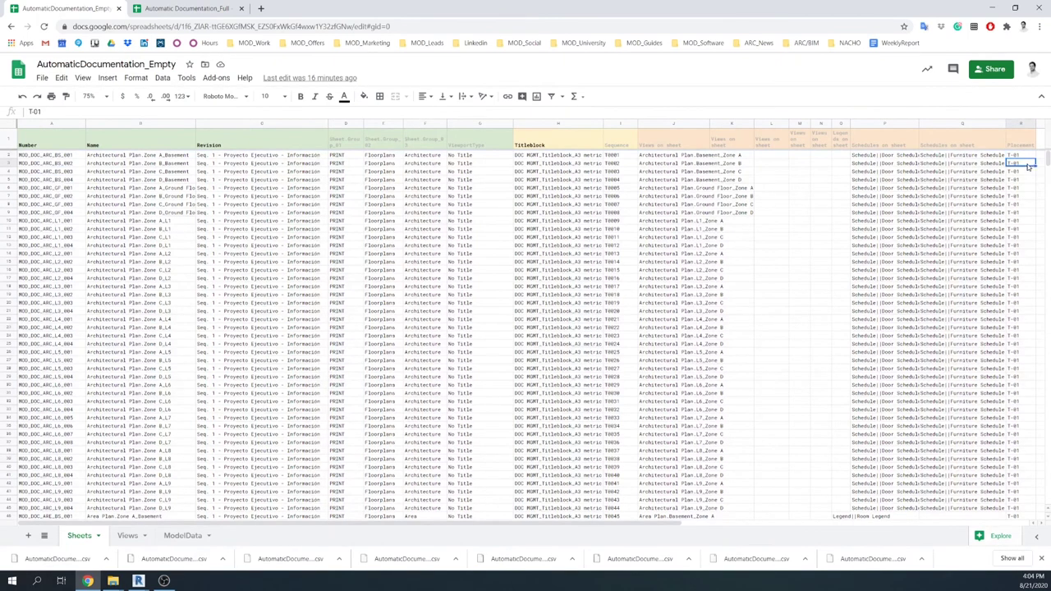
pyautogui.click(1026, 171)
pyautogui.click(1025, 180)
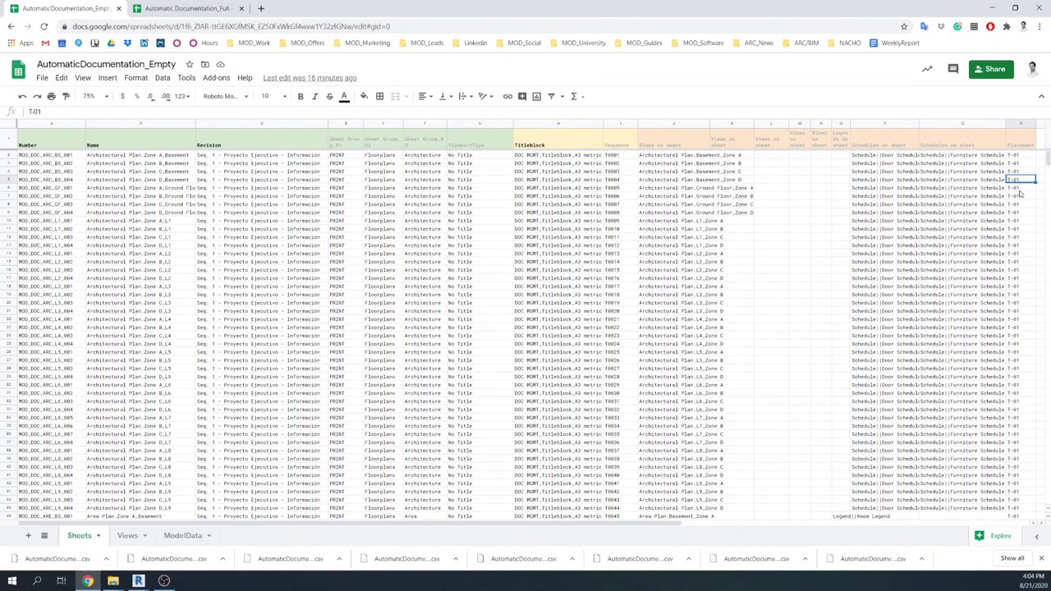
pyautogui.scroll(-10, 1020, 197)
pyautogui.scroll(-10, 1019, 197)
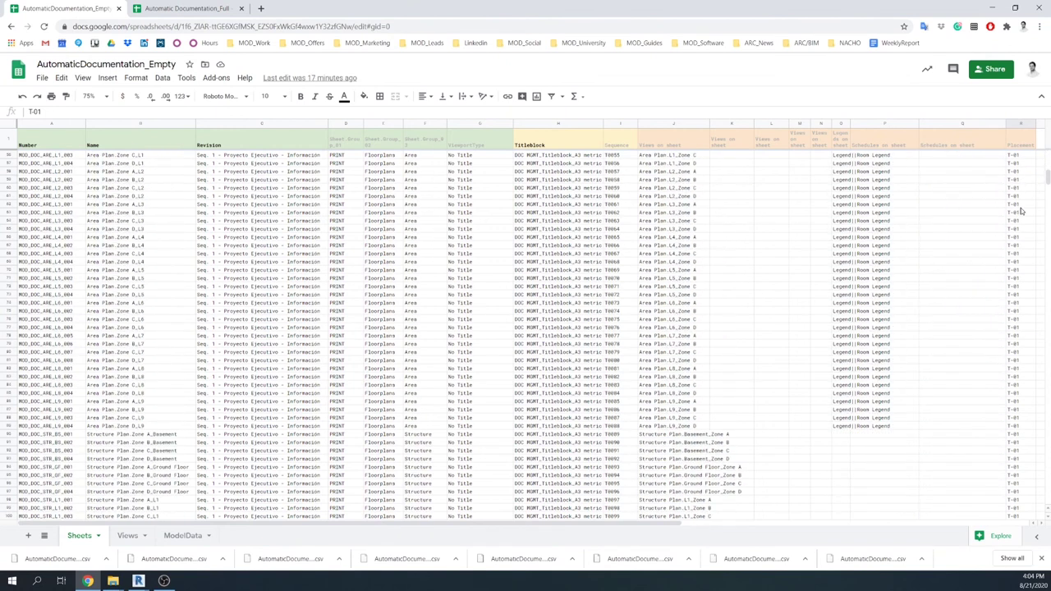
pyautogui.scroll(-5, 1018, 215)
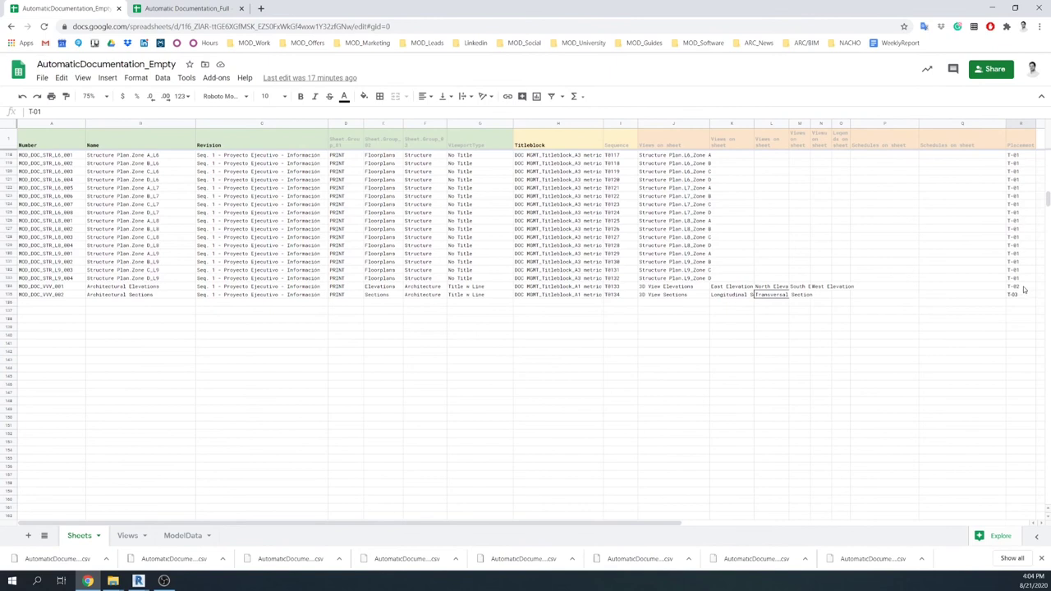
# - Return to Revit and open sheet MOD_DOC_VVV_001 - Architectural Elevations under the PRINT sheets, fitting it in view
pyautogui.click(991, 10)
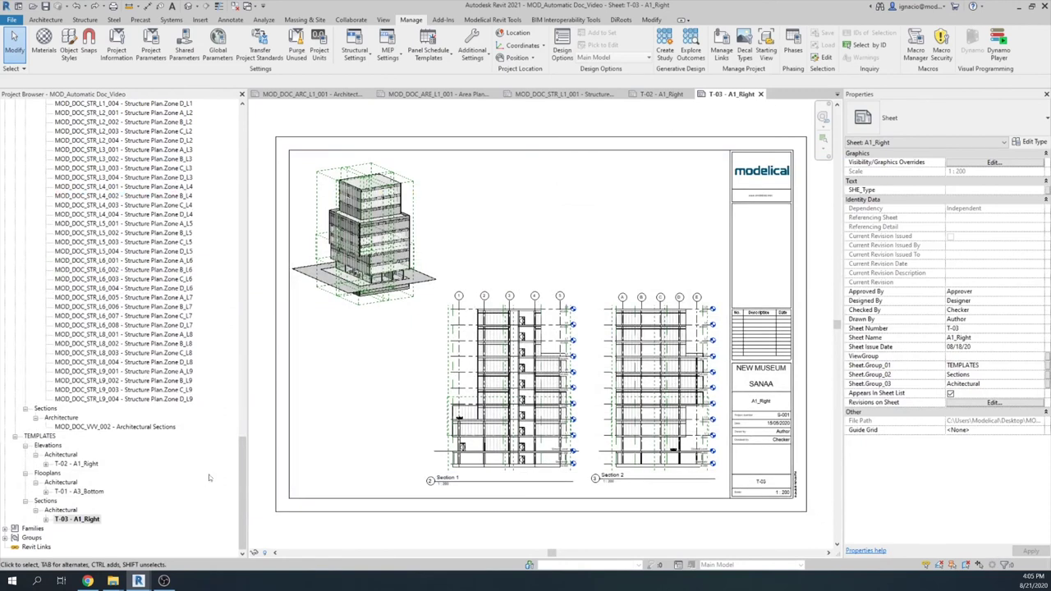
pyautogui.scroll(20, 209, 460)
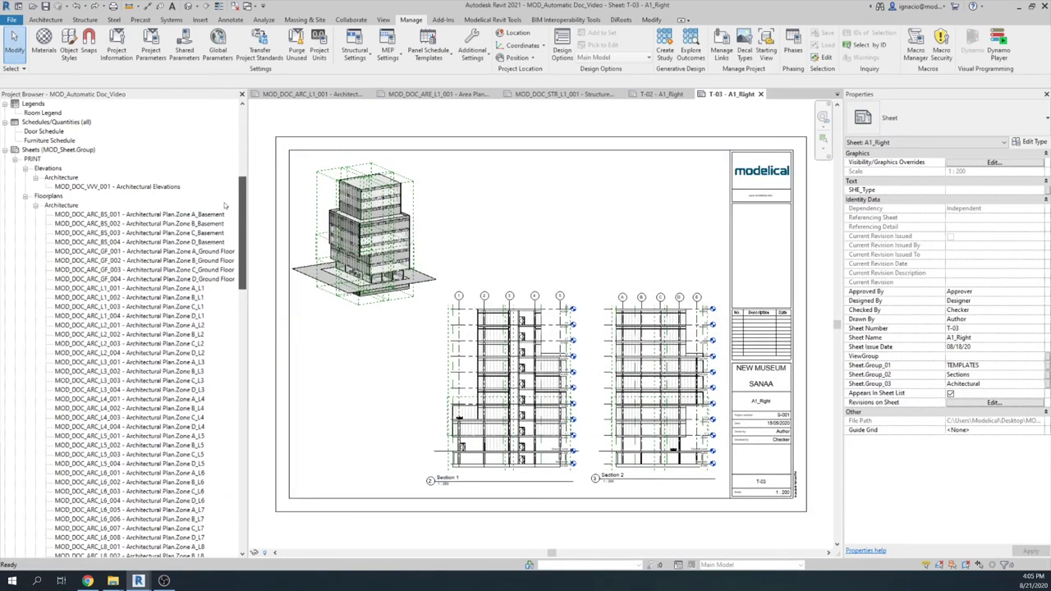
pyautogui.doubleClick(151, 186)
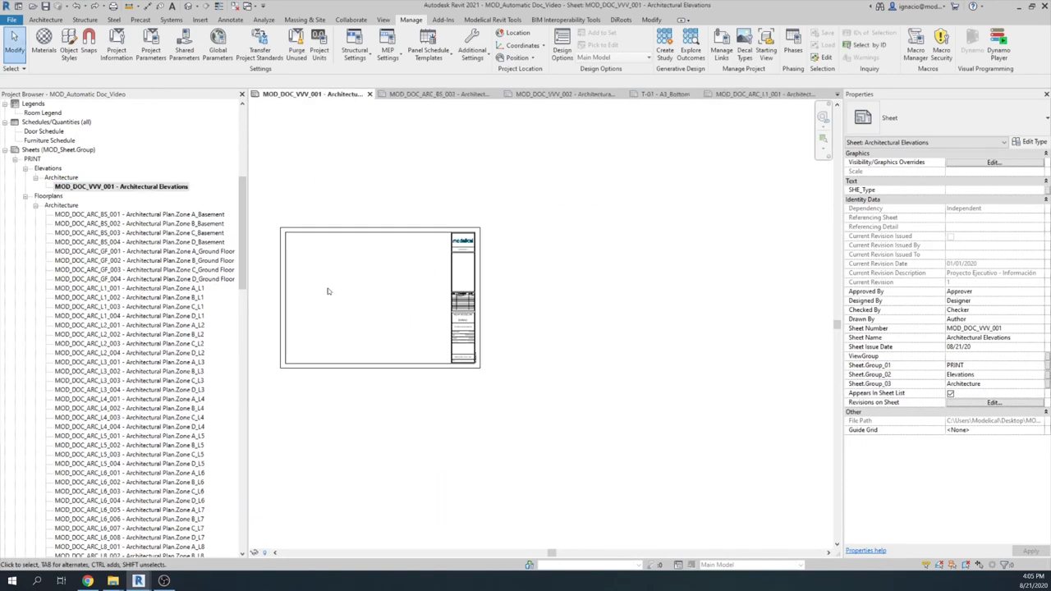
pyautogui.scroll(4, 328, 290)
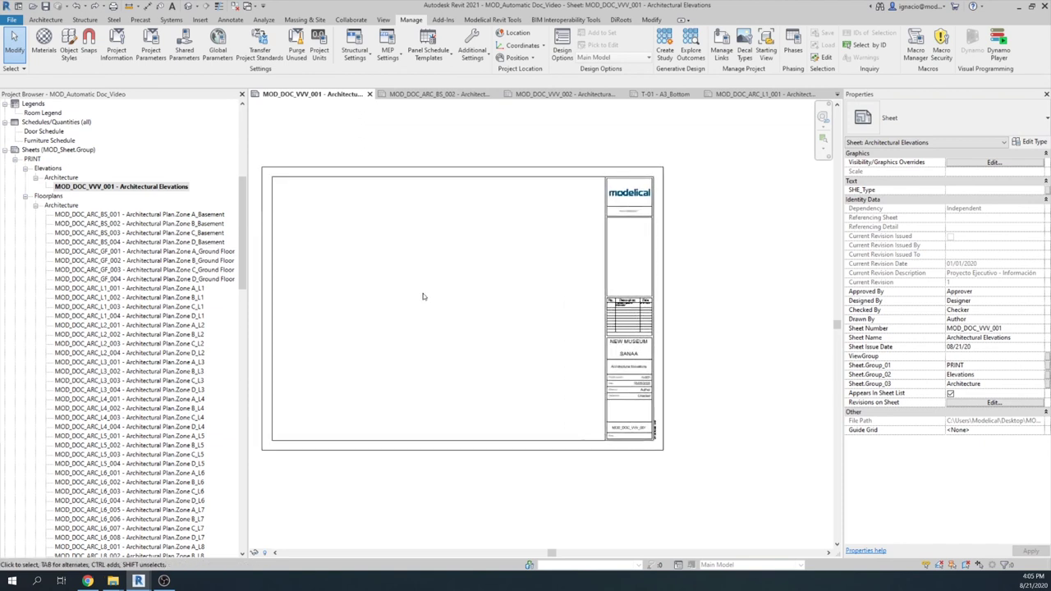
pyautogui.scroll(-1, 422, 296)
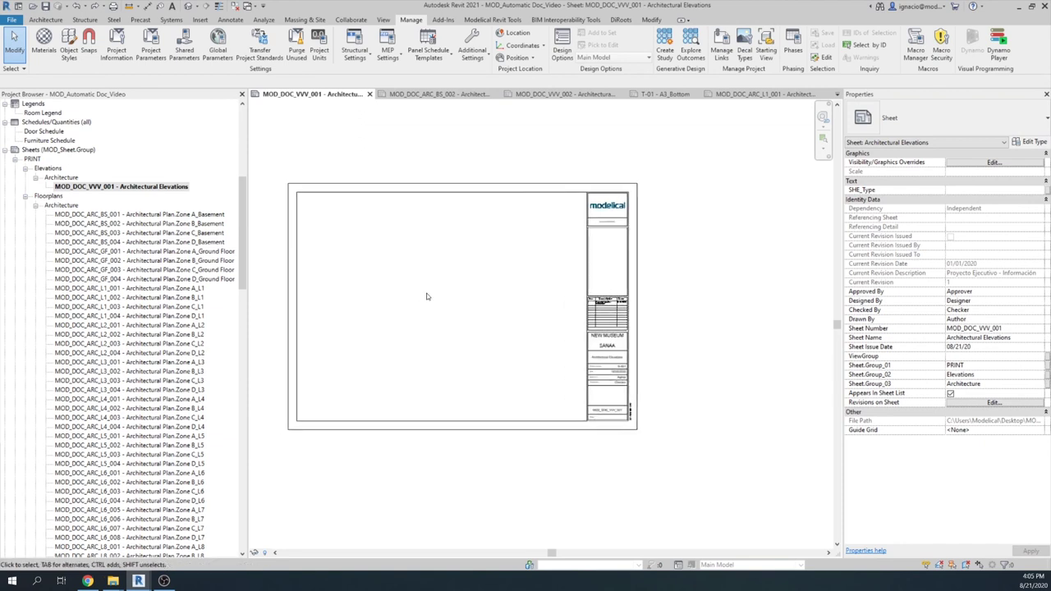
# - Switch to Dynamo and open the recent graph 5_DOC_Master_Placement
pyautogui.moveTo(138, 581)
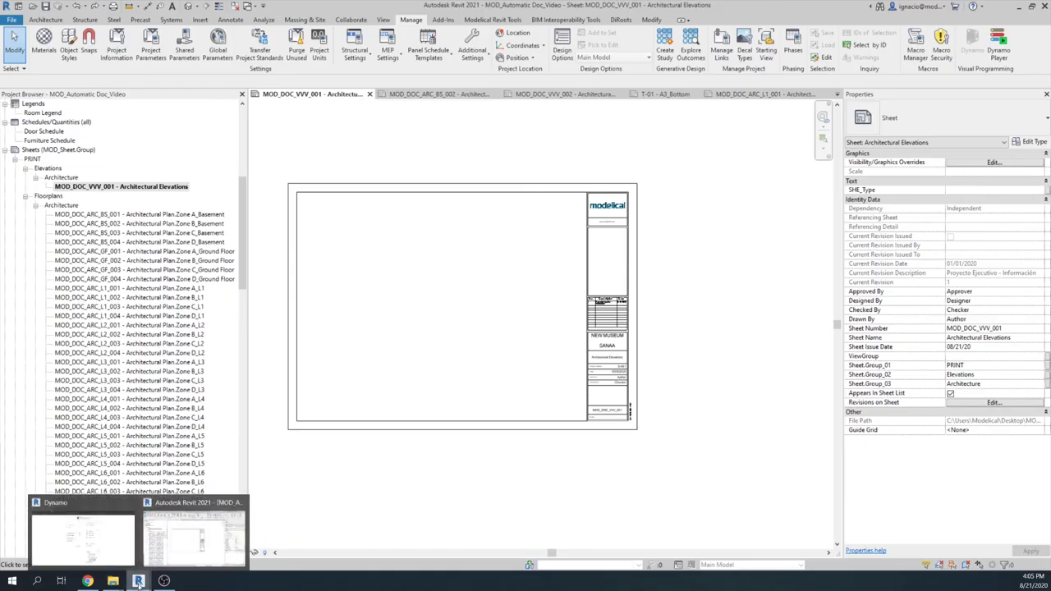
pyautogui.click(101, 550)
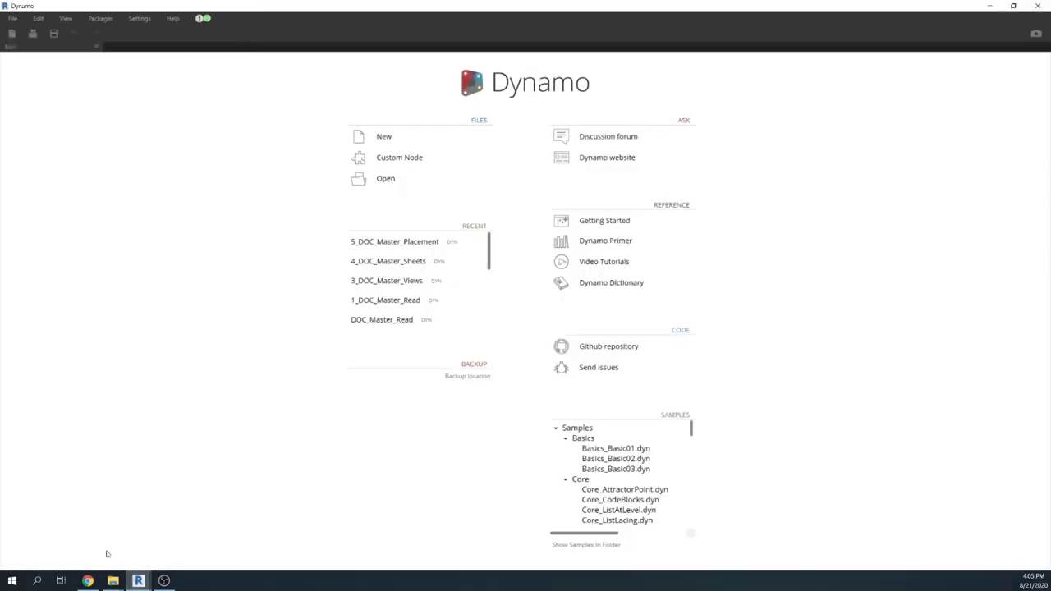
pyautogui.click(420, 243)
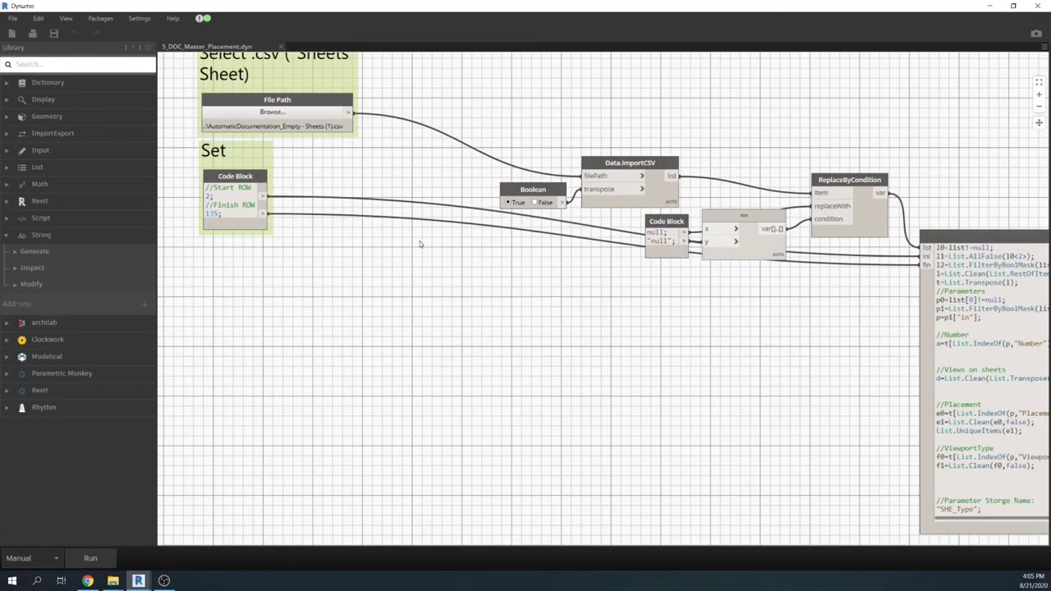
pyautogui.scroll(-5, 432, 331)
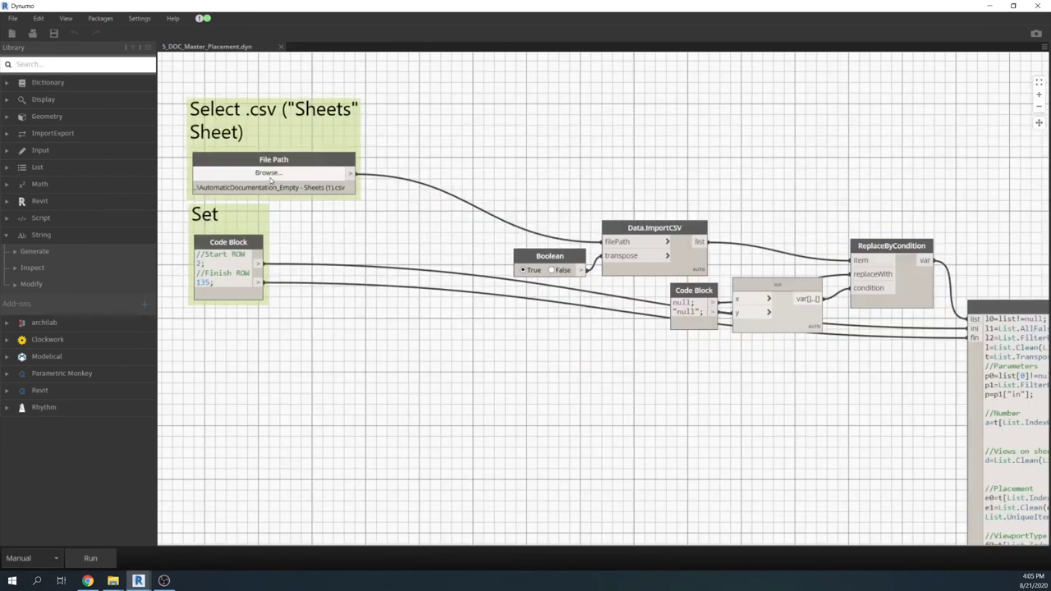
# - Select AutomaticDocumentation_Empty - Sheets (1).csv as the placement graph's Sheets CSV file
pyautogui.scroll(3, 270, 177)
pyautogui.click(284, 174)
pyautogui.click(217, 100)
pyautogui.click(451, 285)
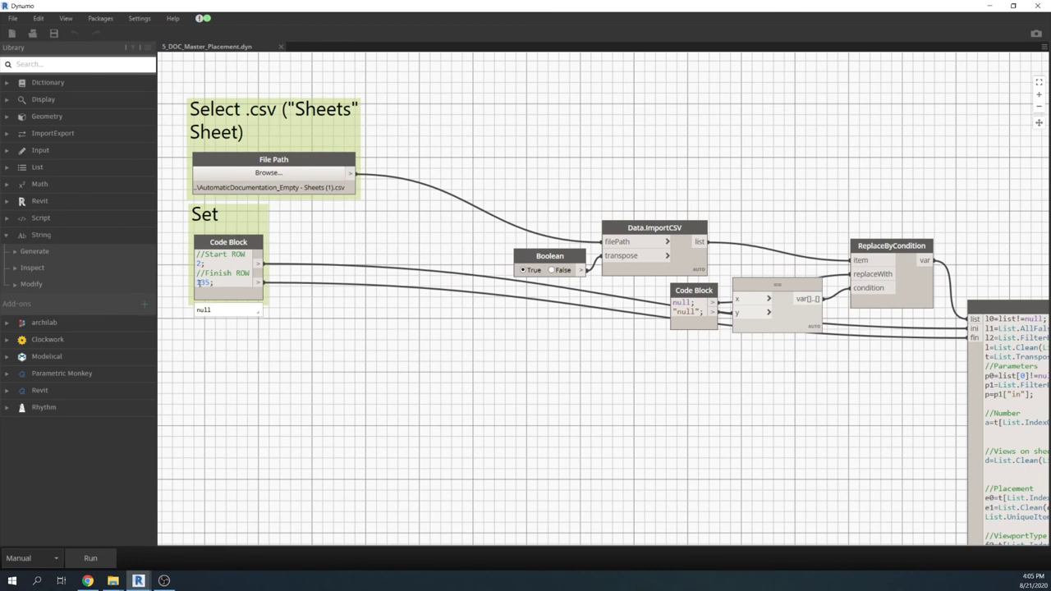
# - Place Dynamo side by side with the open Revit elevations sheet and run the placement graph
pyautogui.scroll(-5, 429, 371)
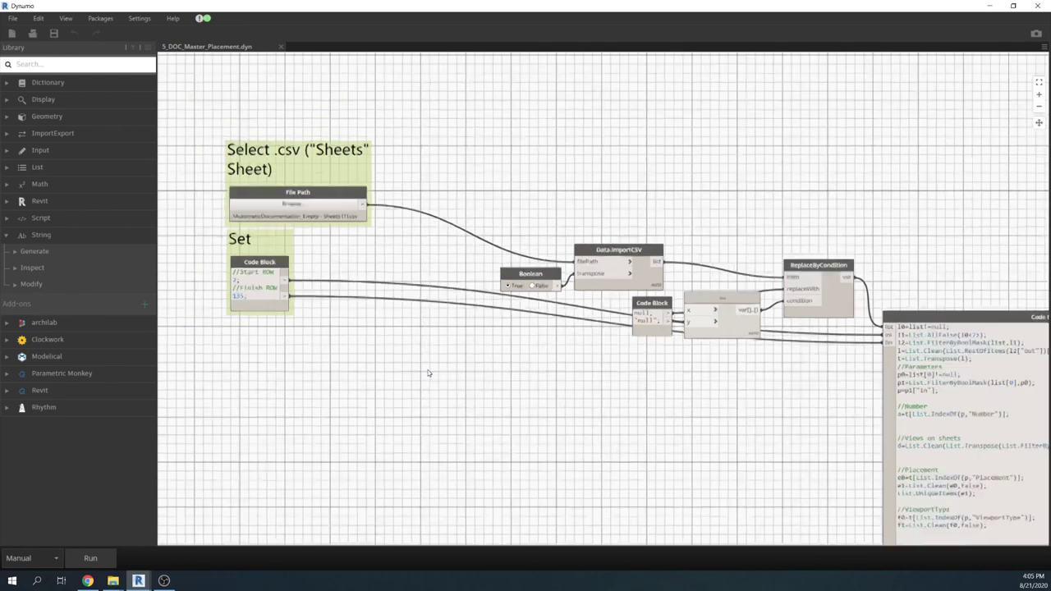
pyautogui.scroll(-2, 380, 337)
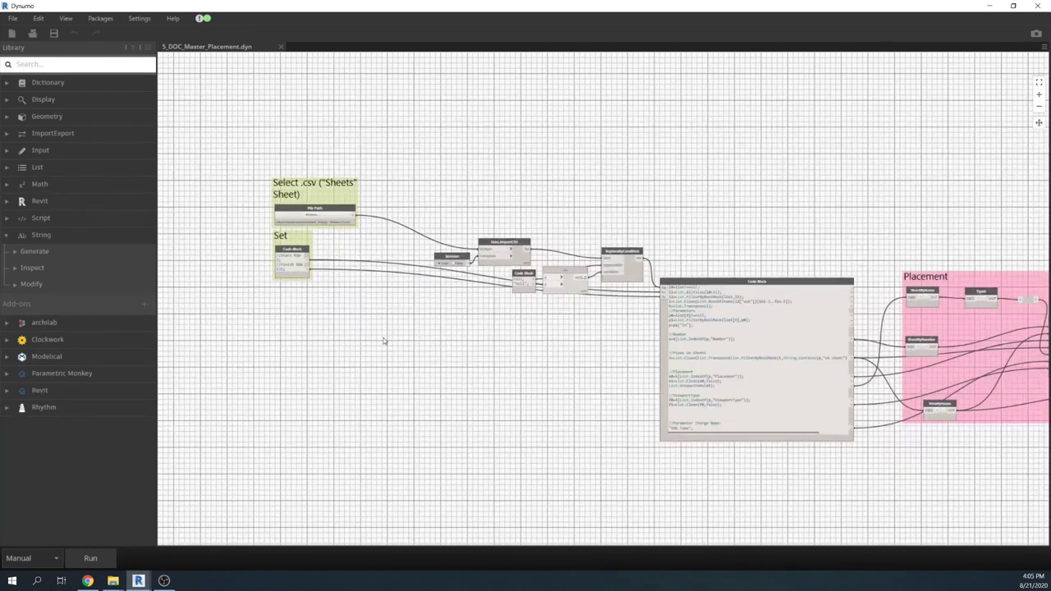
pyautogui.press('super+Right')
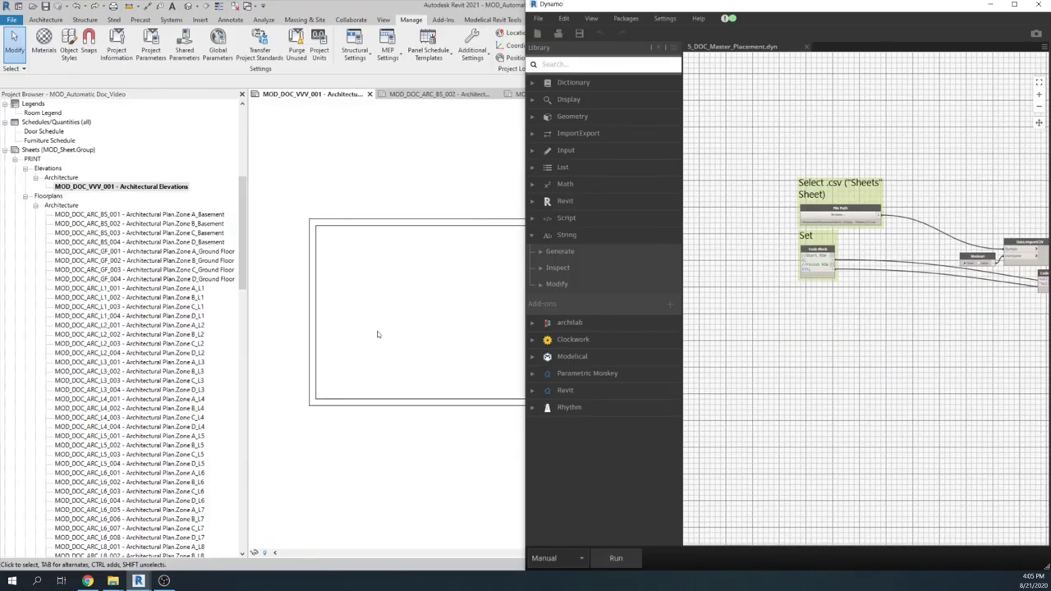
pyautogui.scroll(1, 346, 325)
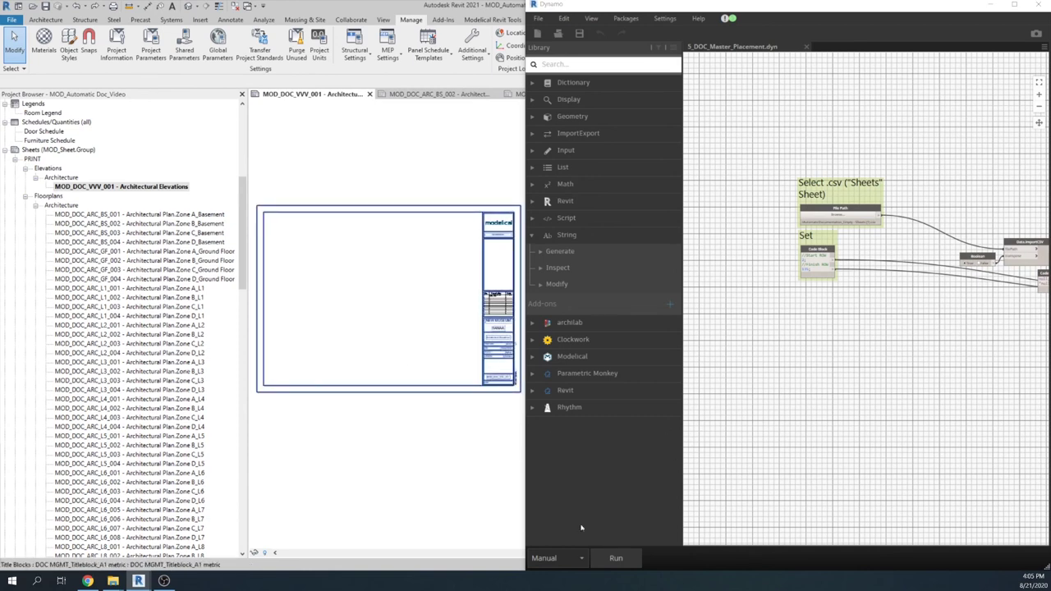
pyautogui.click(615, 558)
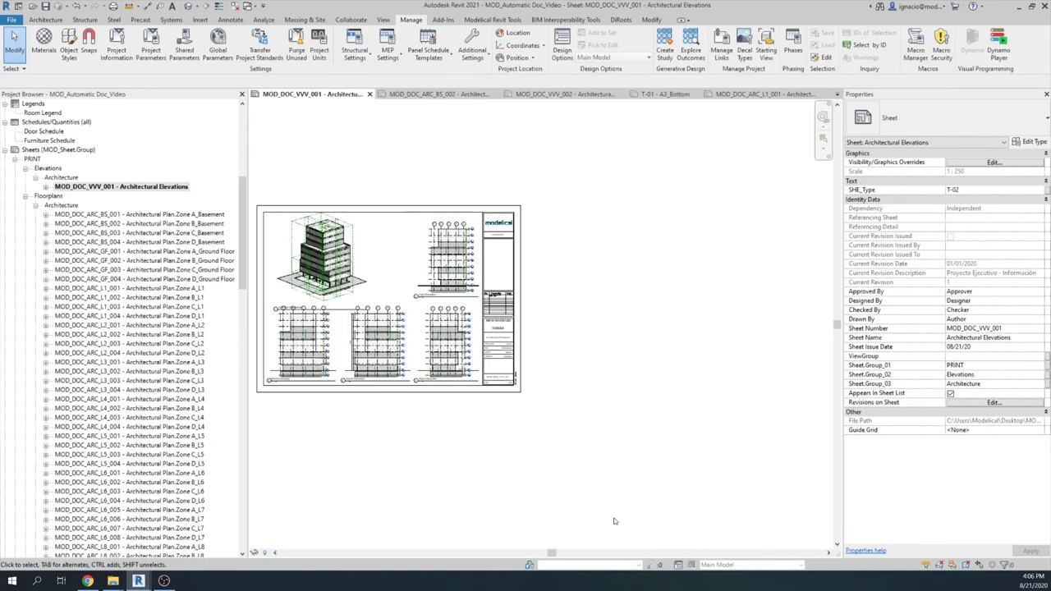
# - Change the viewport type of the 3D view on the Architectural Elevations sheet to No Title
pyautogui.scroll(4, 598, 523)
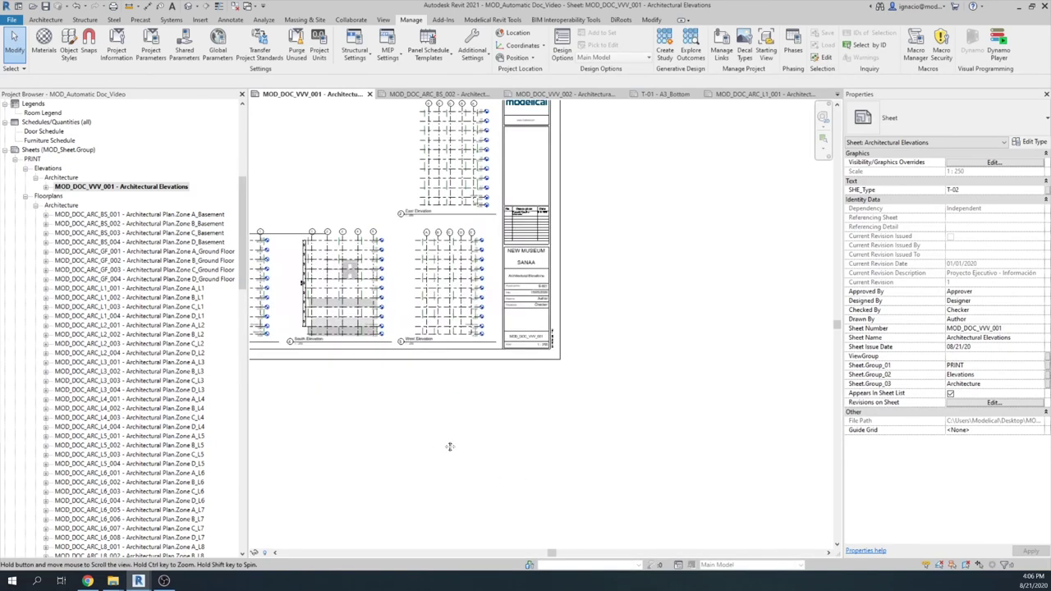
pyautogui.moveTo(575, 488); pyautogui.dragTo(551, 510, button='middle')
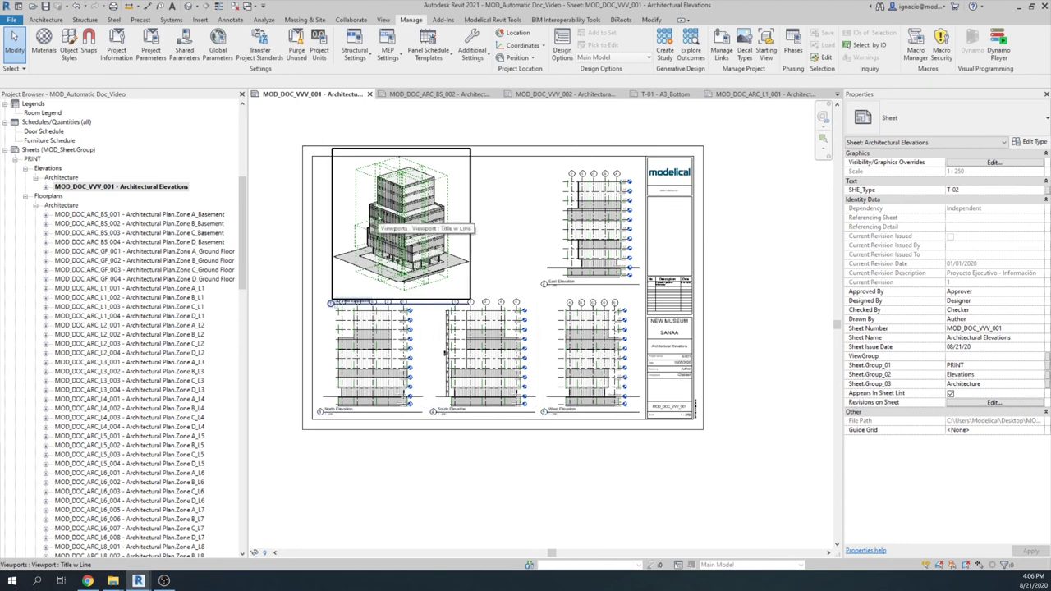
pyautogui.click(379, 215)
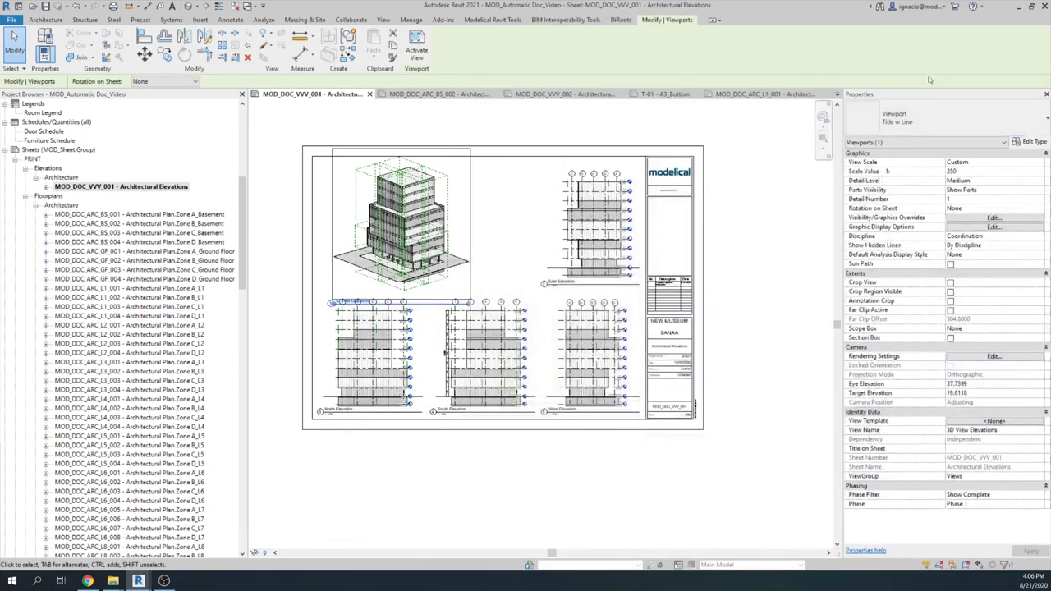
pyautogui.click(944, 118)
pyautogui.click(882, 162)
pyautogui.click(469, 112)
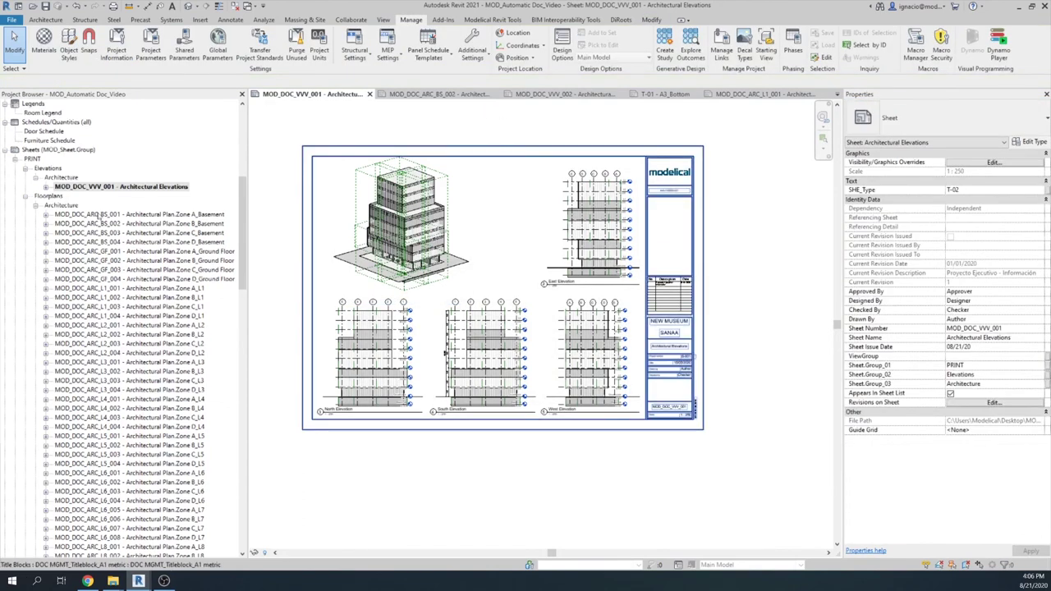
# - Open sheet MOD_DOC_ARC_L1_001 - Architectural Plan.Zone A_L1 to check its placed plan and schedules
pyautogui.scroll(-1, 99, 217)
pyautogui.scroll(-1, 99, 218)
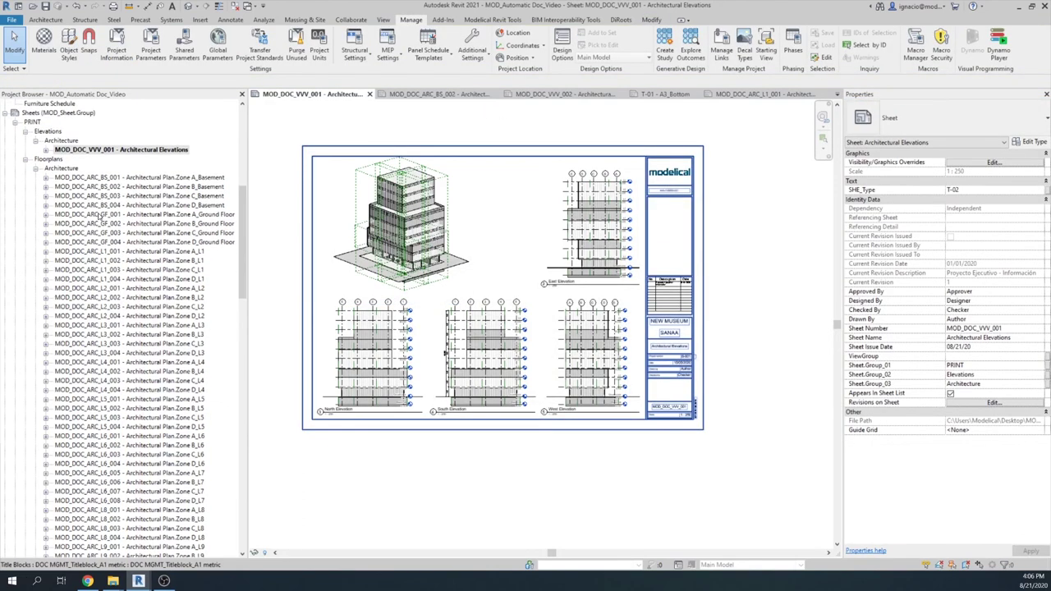
pyautogui.scroll(-1, 98, 216)
pyautogui.doubleClick(146, 234)
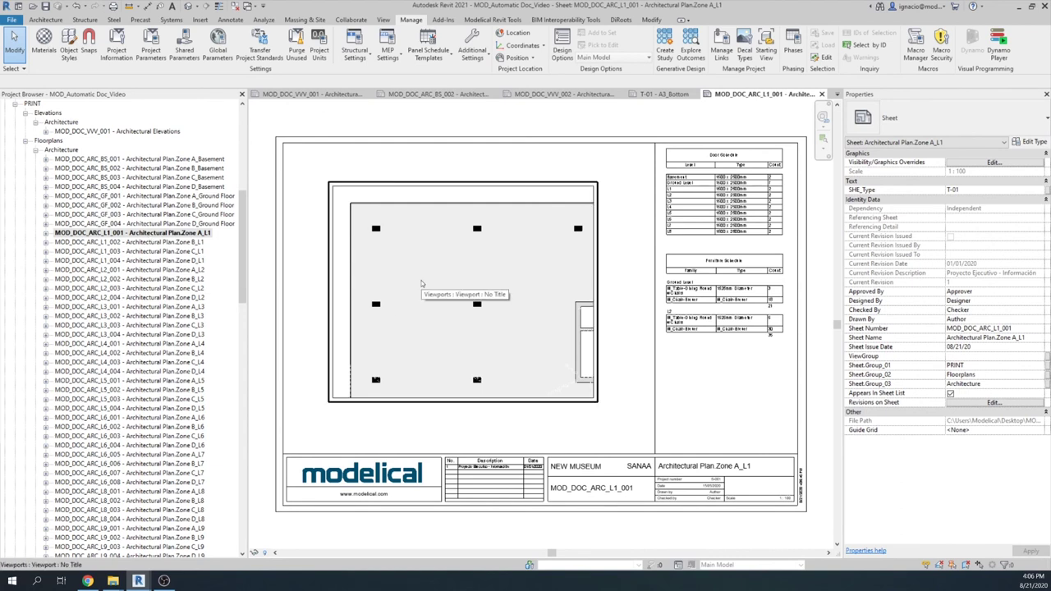
# - Open sheets MOD_DOC_ARE_L1_001 - Area Plan.Zone A_L1 and MOD_DOC_STR_L1_003 - Structure Plan.Zone C_L1 to check their placed views
pyautogui.scroll(-9, 146, 385)
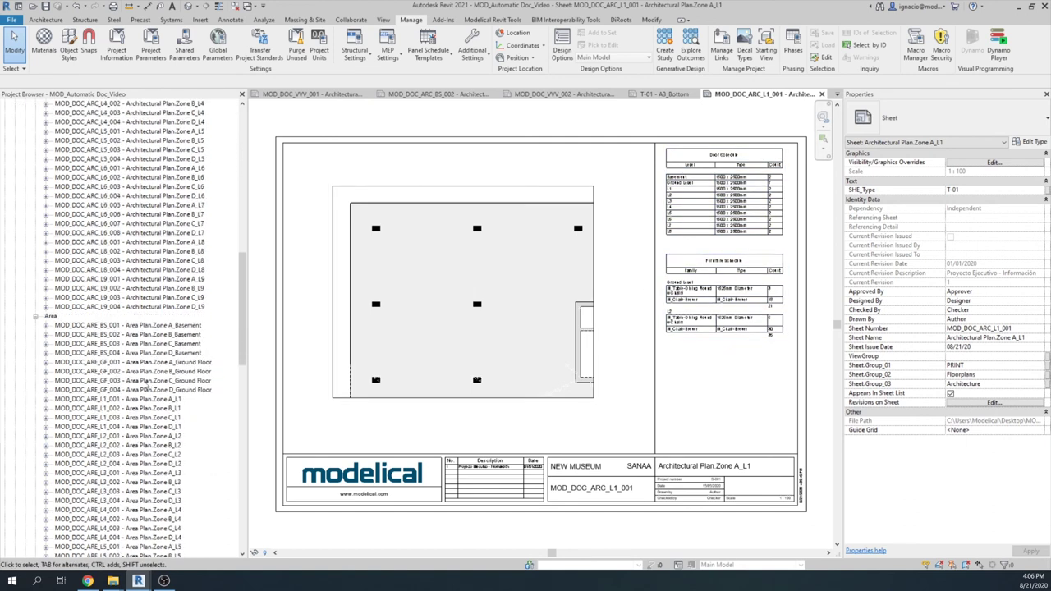
pyautogui.doubleClick(141, 399)
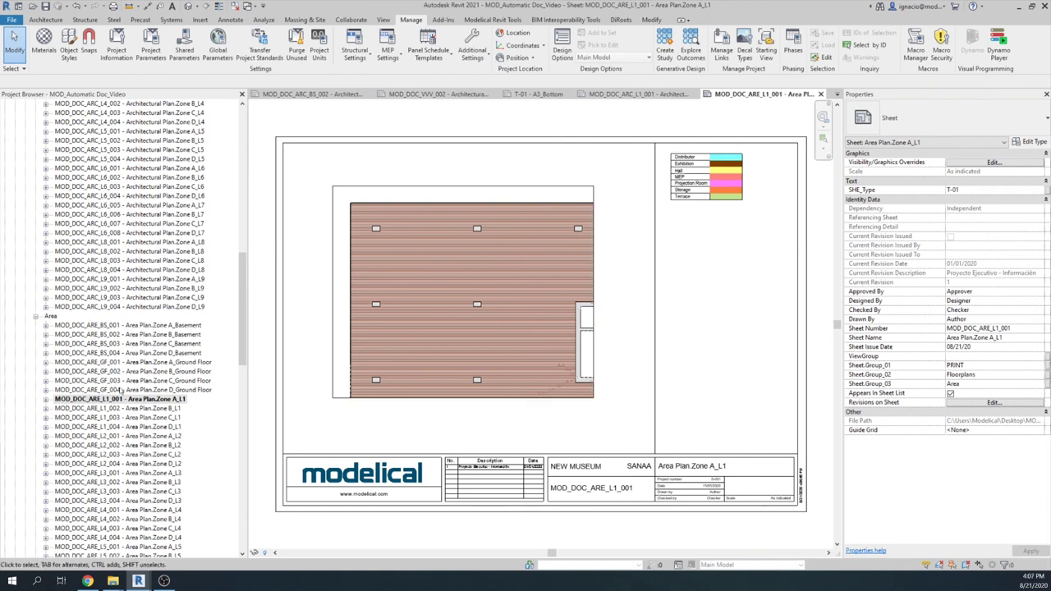
pyautogui.scroll(-15, 123, 394)
pyautogui.doubleClick(128, 418)
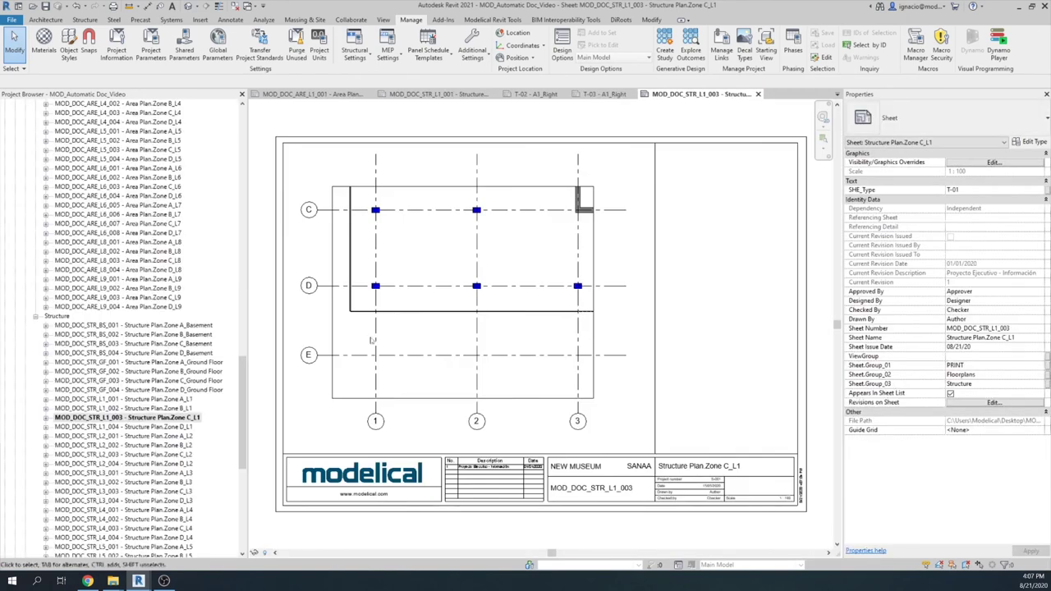
pyautogui.scroll(-3, 156, 335)
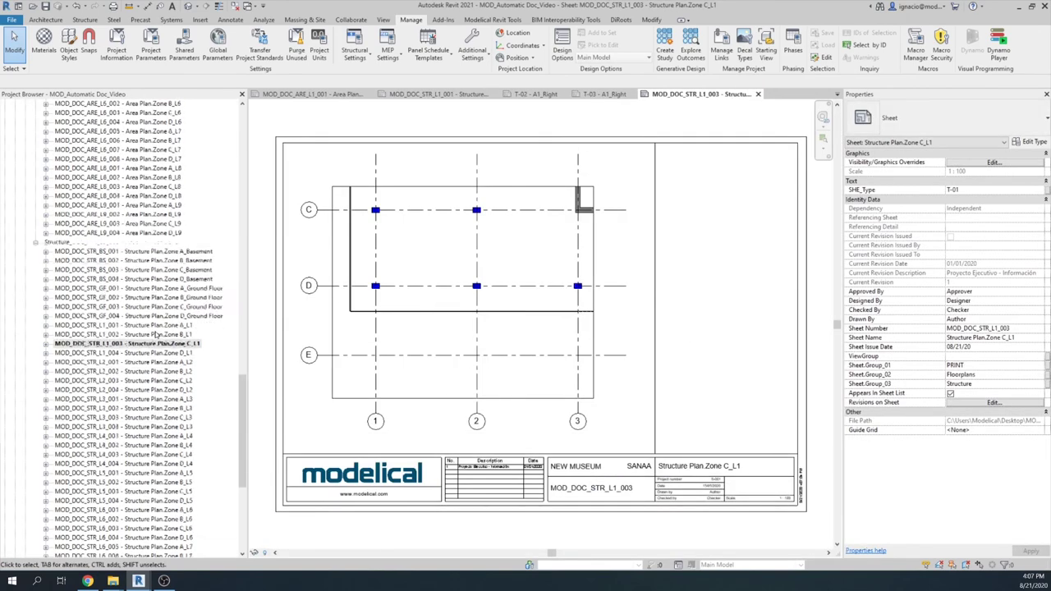
# - On sheet MOD_DOC_VVV_002 - Architectural Sections, change the viewport type of the 3D view to No Title
pyautogui.scroll(-8, 156, 334)
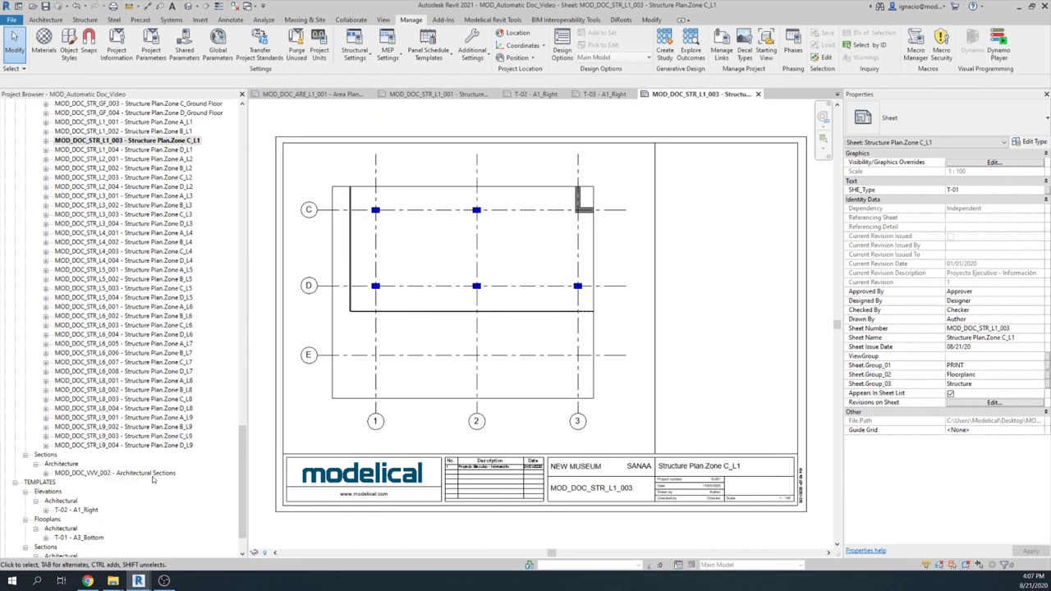
pyautogui.click(152, 476)
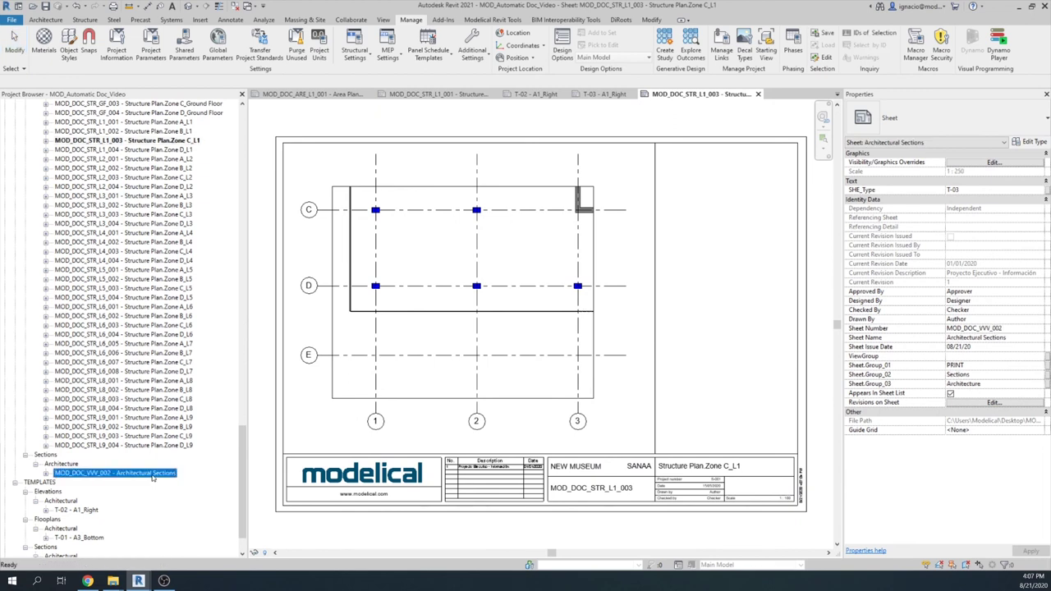
pyautogui.doubleClick(153, 474)
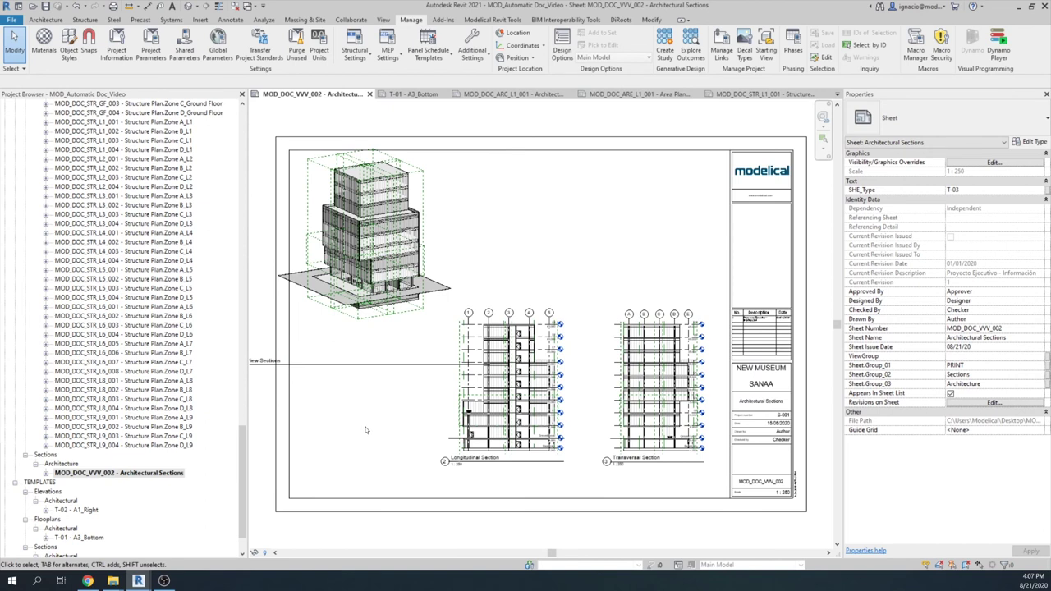
pyautogui.moveTo(353, 427); pyautogui.dragTo(411, 457, button='middle')
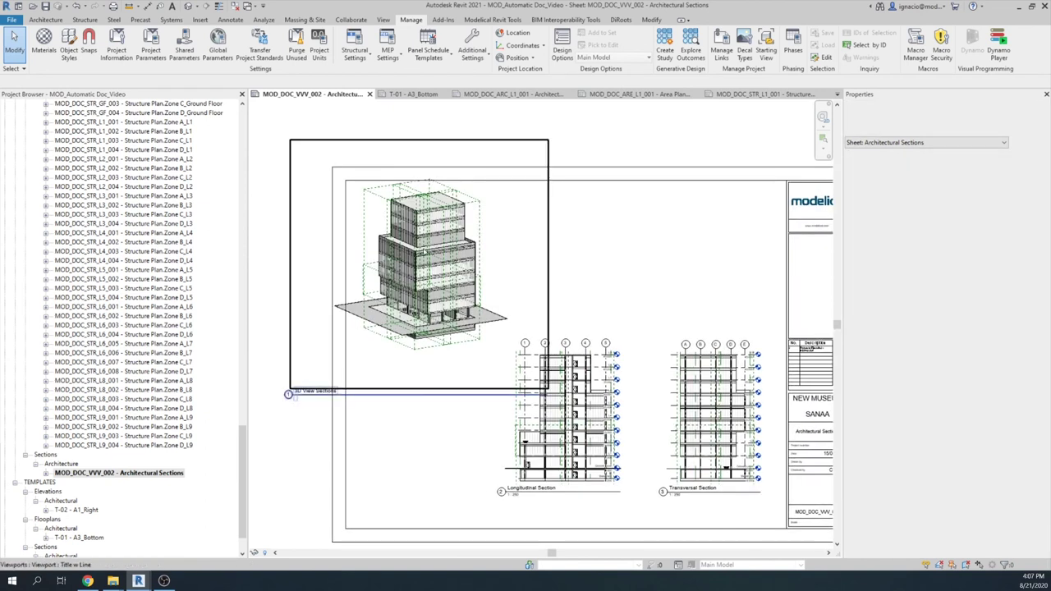
pyautogui.click(288, 394)
pyautogui.click(921, 133)
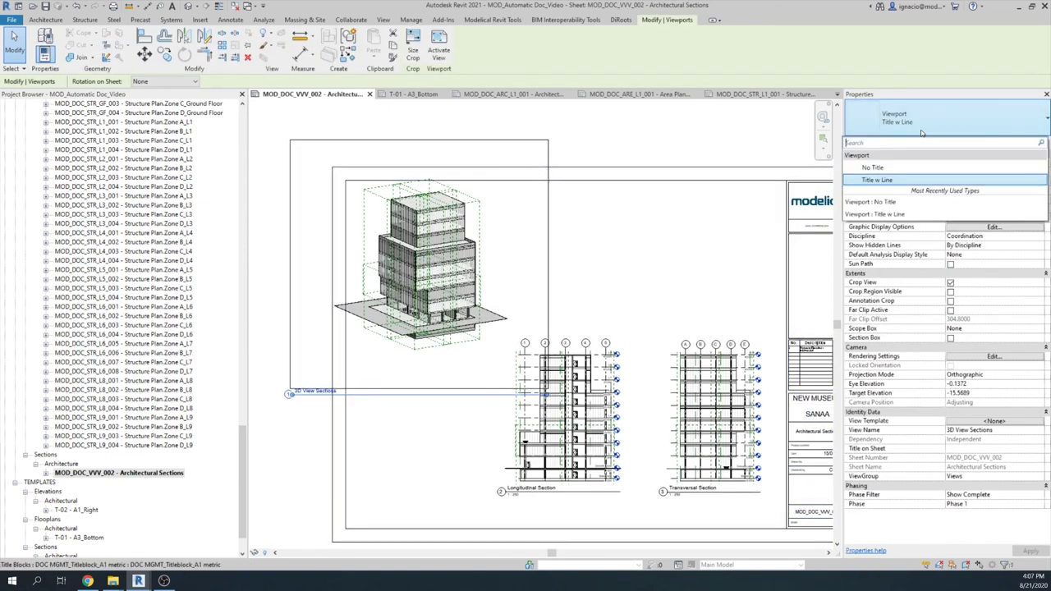
pyautogui.click(880, 167)
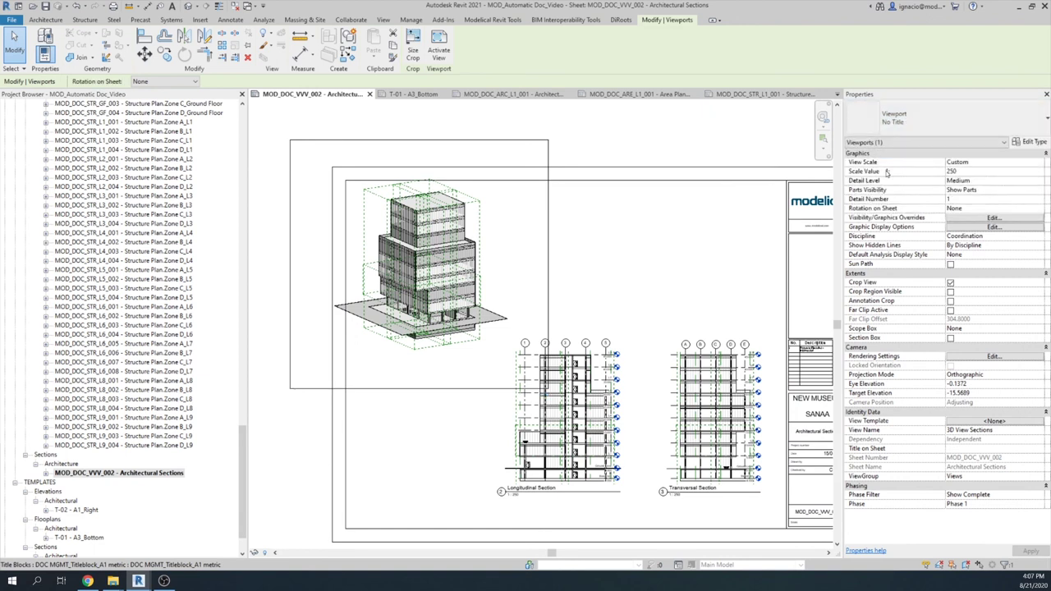
pyautogui.click(665, 150)
pyautogui.scroll(-2, 644, 150)
pyautogui.moveTo(648, 147); pyautogui.dragTo(542, 182, button='middle')
# - Open sheet MOD_DOC_VVV_001 - Architectural Elevations, collapse the PRINT sheet group, and open template sheet T-02 - A1_Right
pyautogui.moveTo(243, 451); pyautogui.dragTo(243, 186)
pyautogui.doubleClick(159, 234)
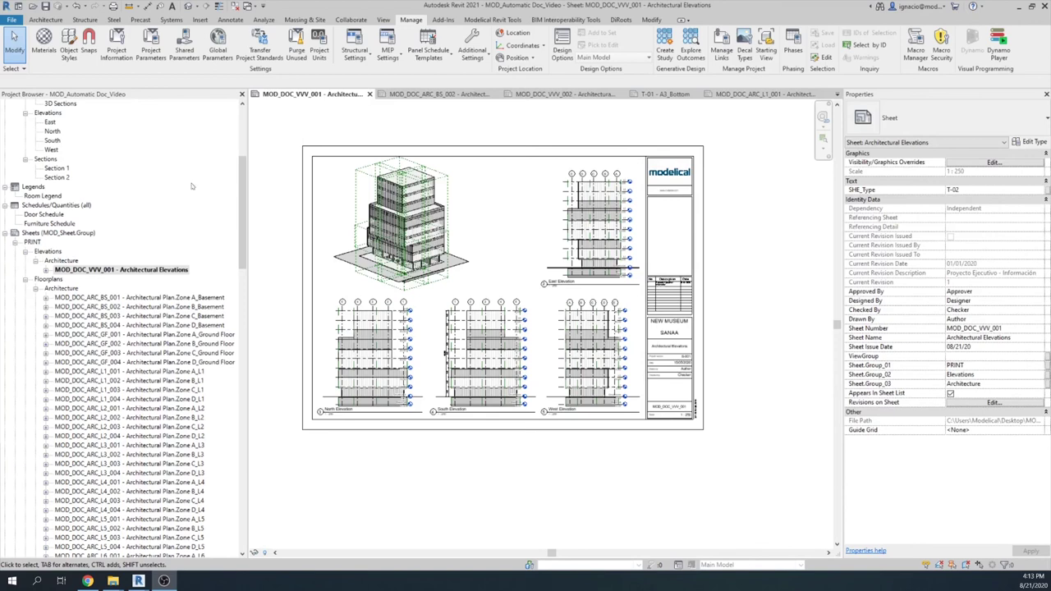
pyautogui.click(15, 243)
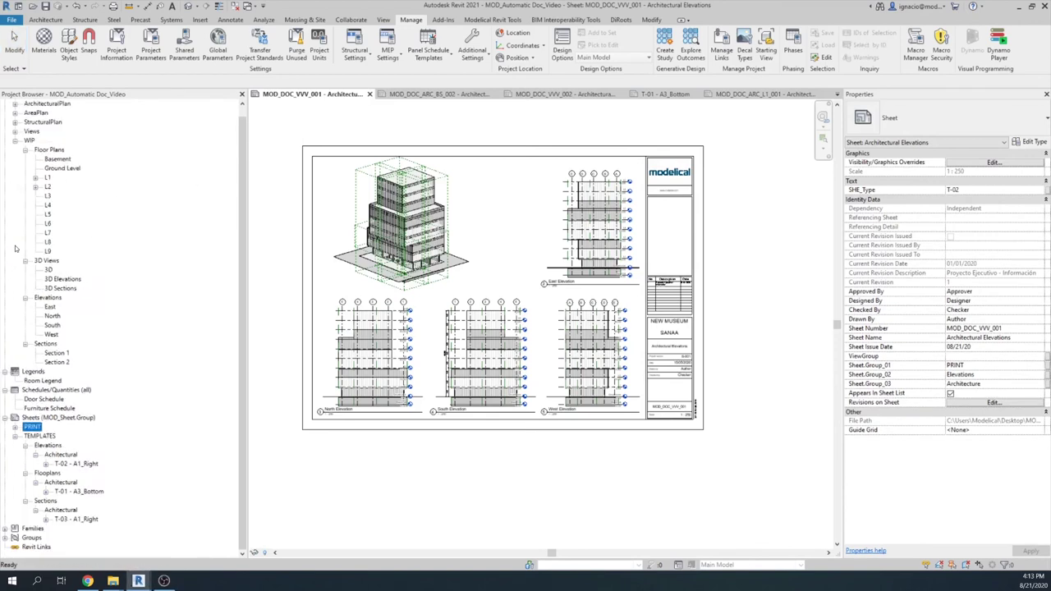
pyautogui.click(91, 465)
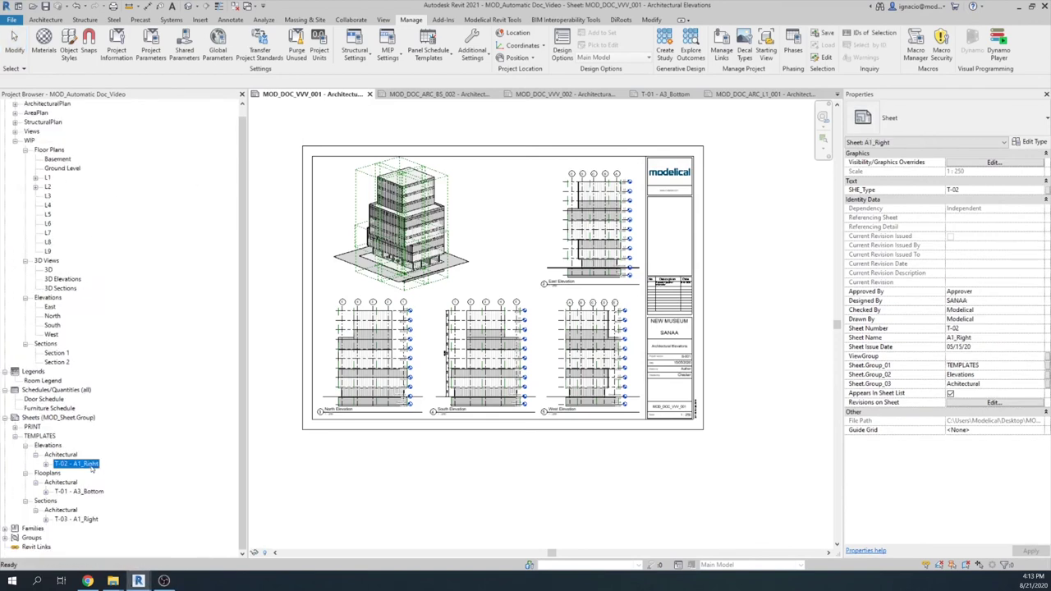
pyautogui.doubleClick(91, 464)
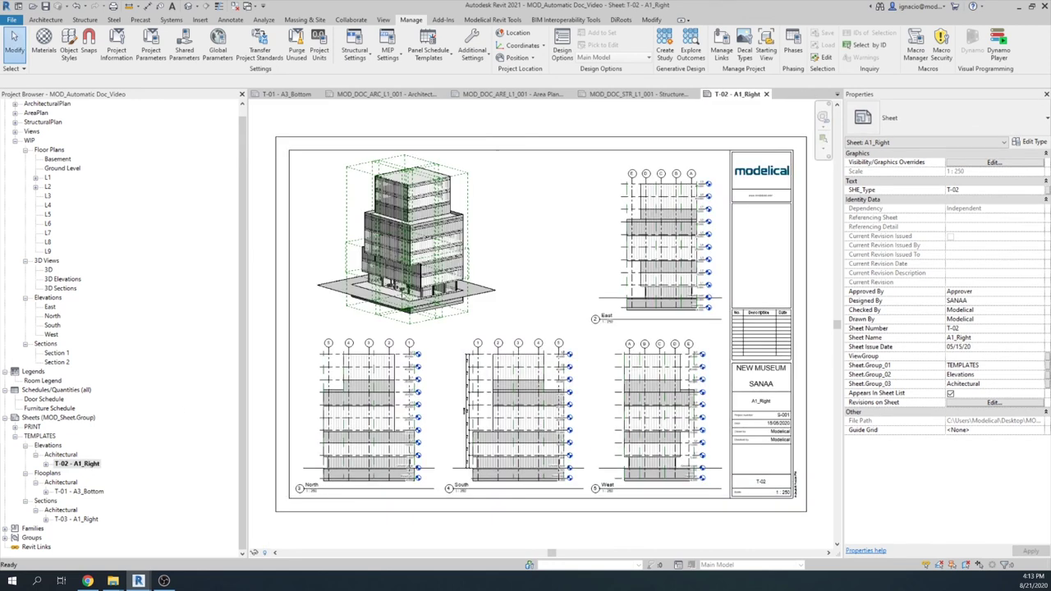
pyautogui.scroll(2, 518, 251)
# - Swap the positions of the 3D view and the East elevation on template sheet T-02 - A1_Right
pyautogui.click(427, 230)
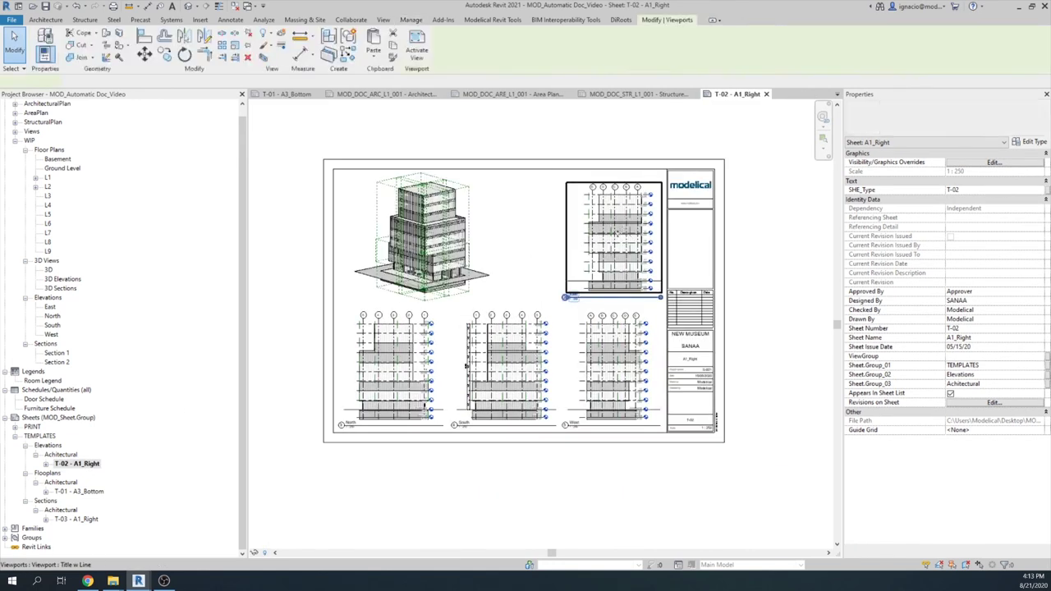
pyautogui.hotkey('ctrl', 'z')
pyautogui.moveTo(429, 230); pyautogui.dragTo(605, 229)
pyautogui.moveTo(354, 240); pyautogui.dragTo(411, 250)
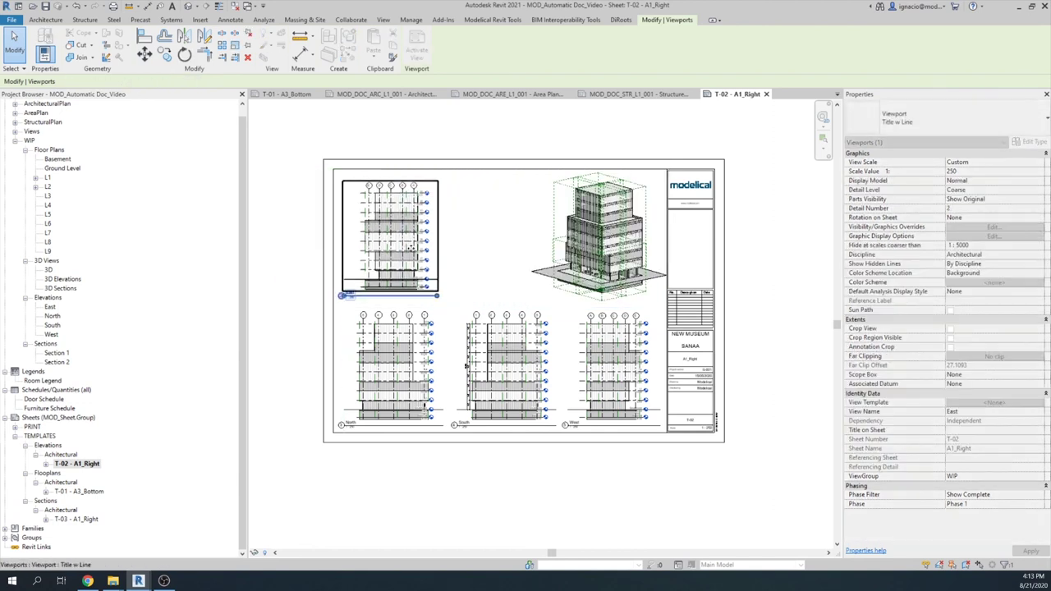
pyautogui.click(604, 246)
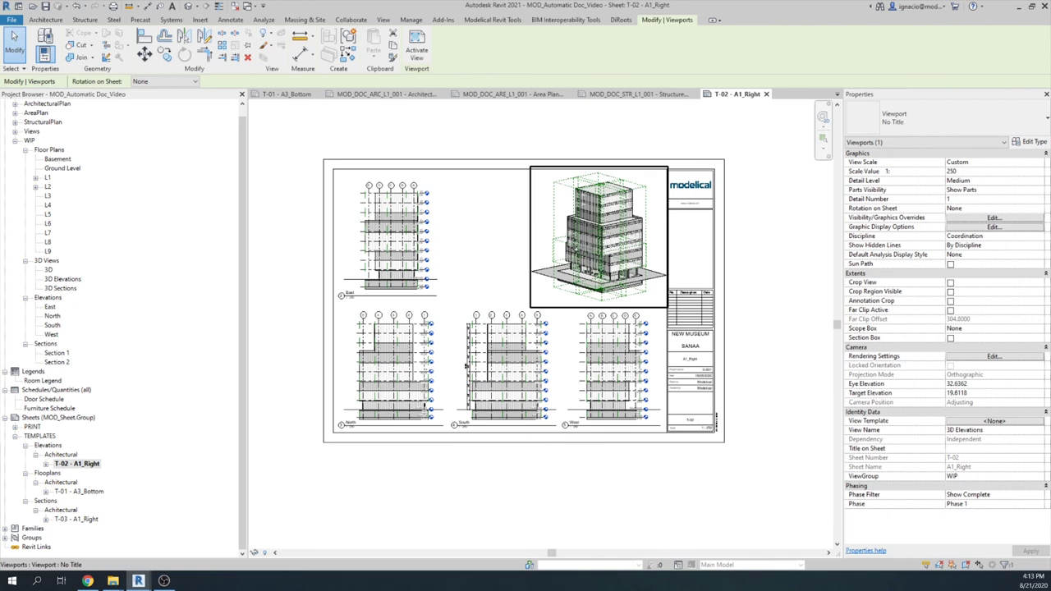
pyautogui.click(457, 229)
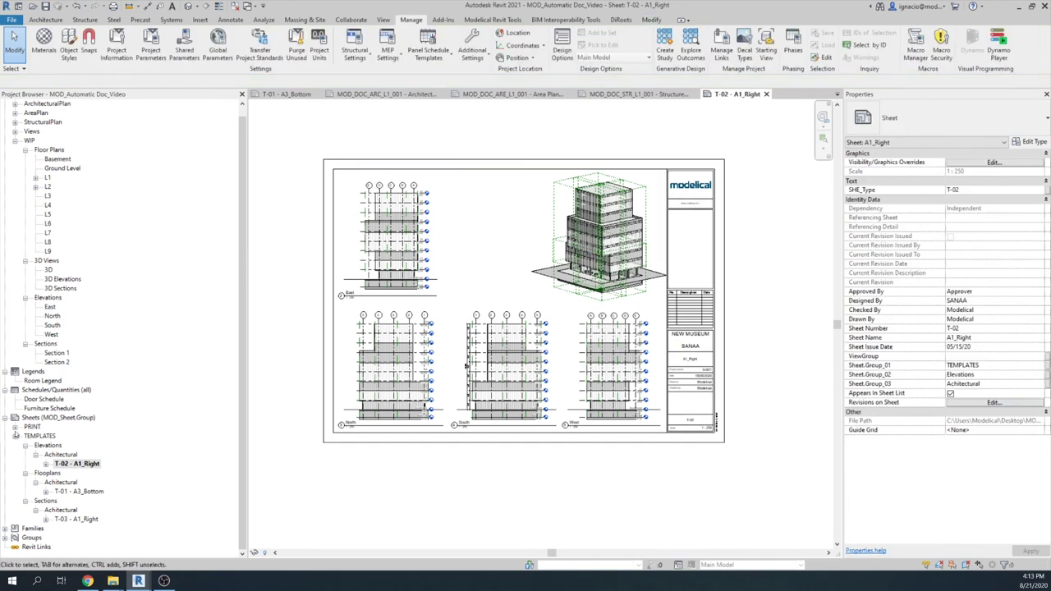
# - Open the Architectural Elevations sheet and compare its SHE_Type parameter with that of the Zone A_Basement architectural plan sheet
pyautogui.click(15, 427)
pyautogui.click(133, 133)
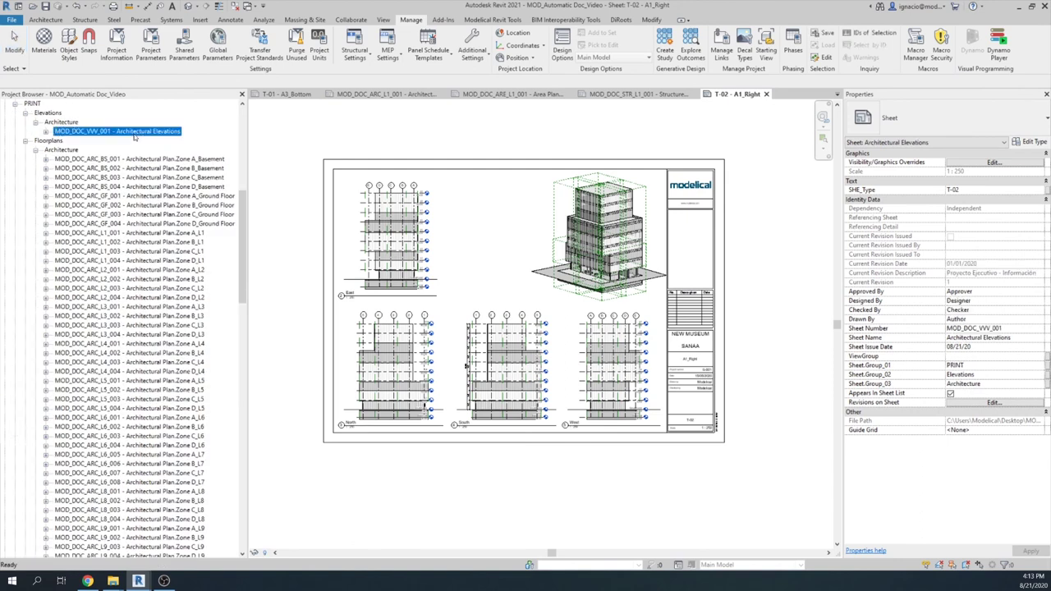
pyautogui.doubleClick(133, 133)
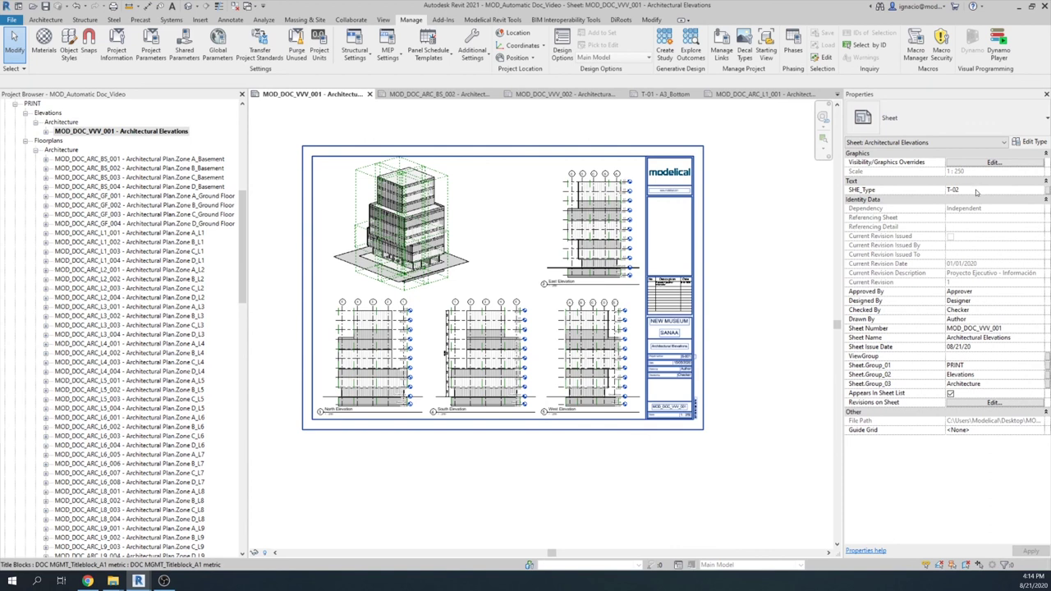
pyautogui.click(168, 161)
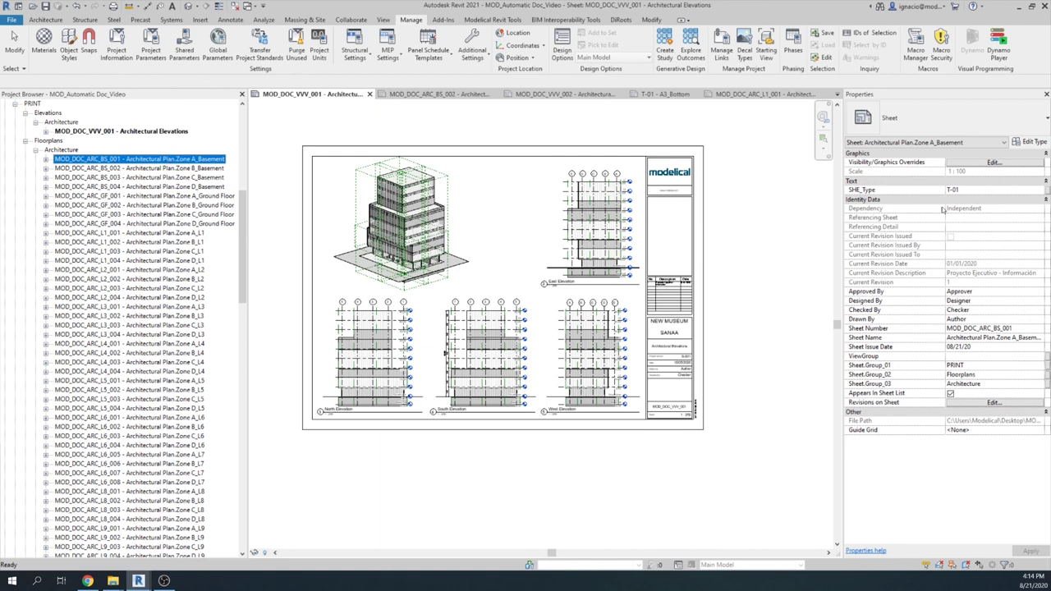
pyautogui.click(178, 132)
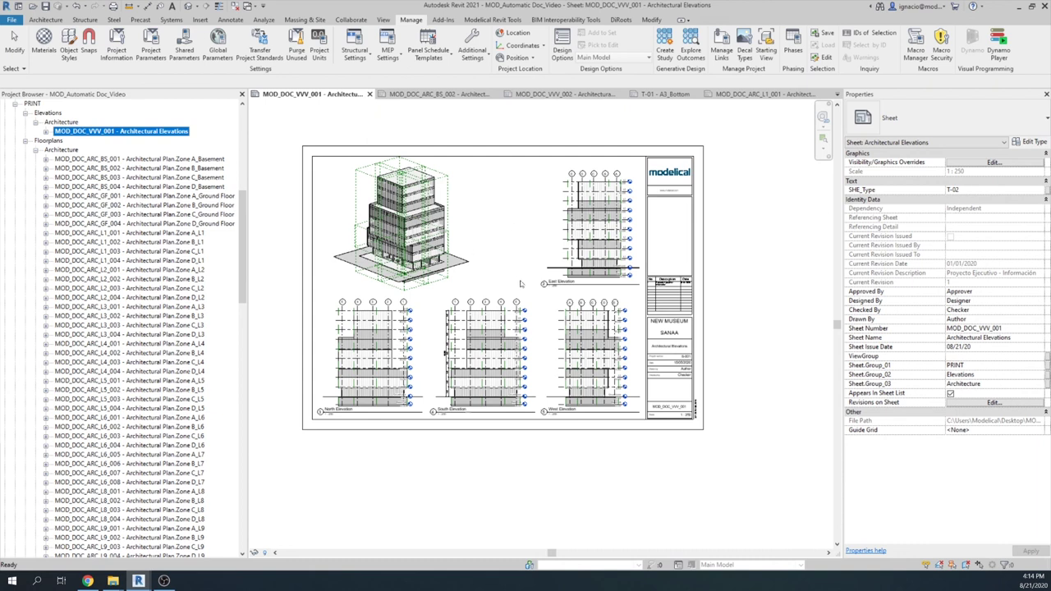
pyautogui.moveTo(471, 469); pyautogui.dragTo(499, 493, button='middle')
pyautogui.scroll(1, 500, 493)
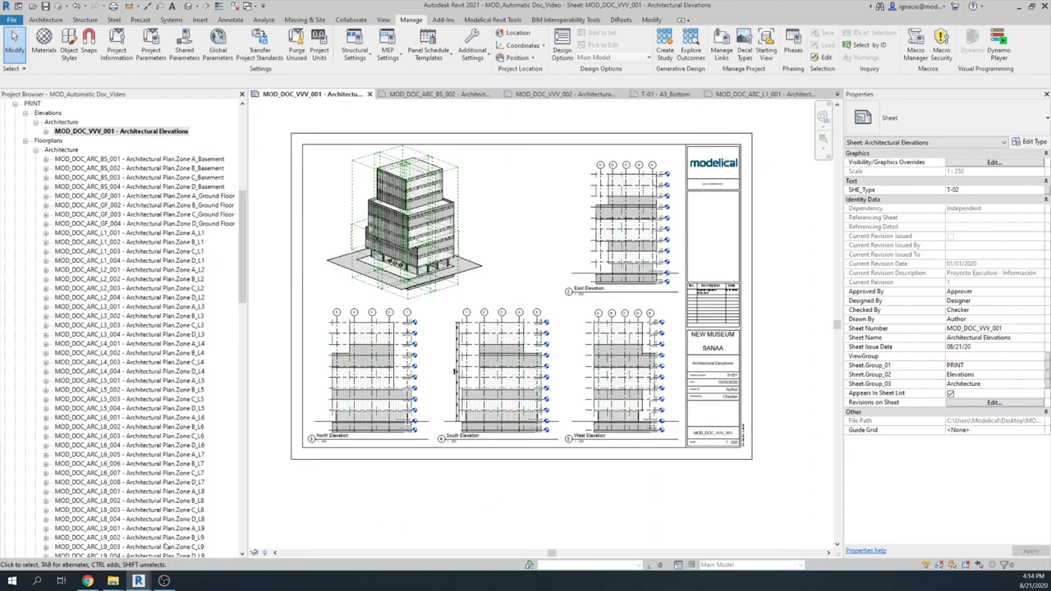
# - Switch to Dynamo, close the placement graph, and open 6_DOC_Master_UPosition.dyn from the documentation workflow folder
pyautogui.moveTo(140, 583)
pyautogui.click(87, 544)
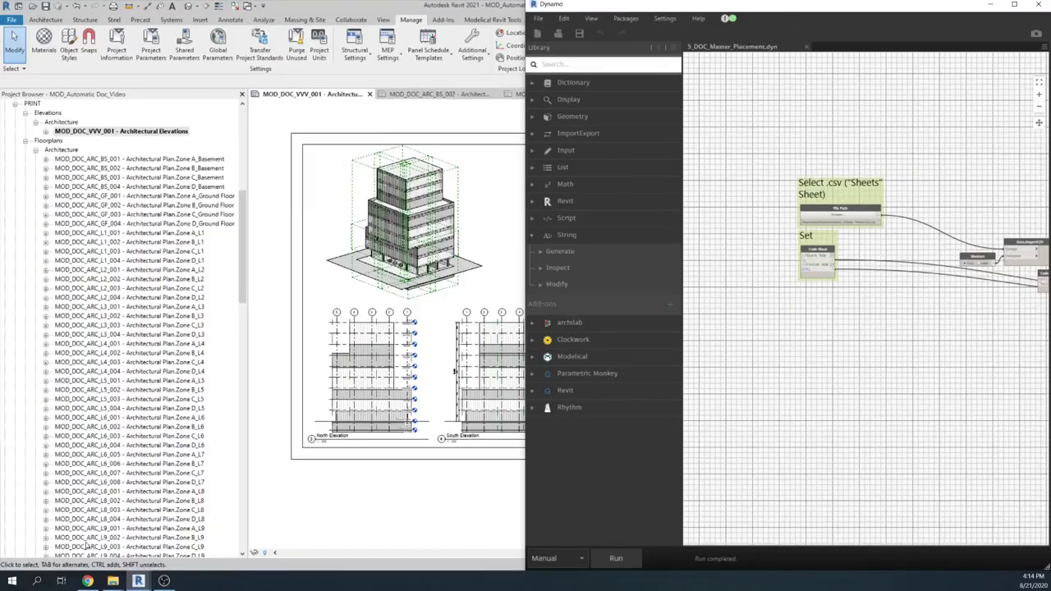
pyautogui.click(806, 47)
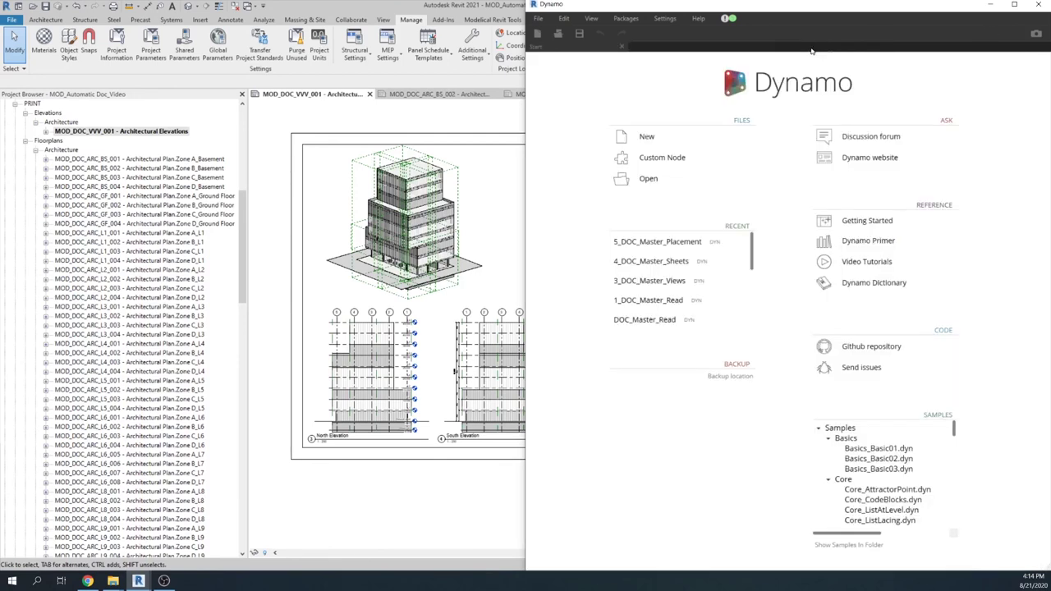
pyautogui.click(1011, 5)
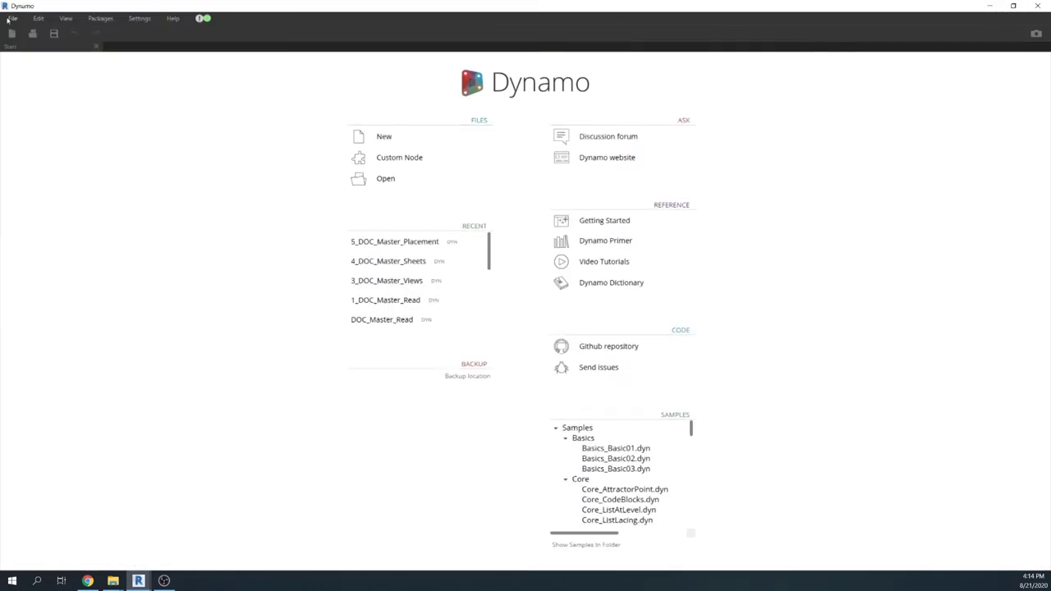
pyautogui.click(403, 179)
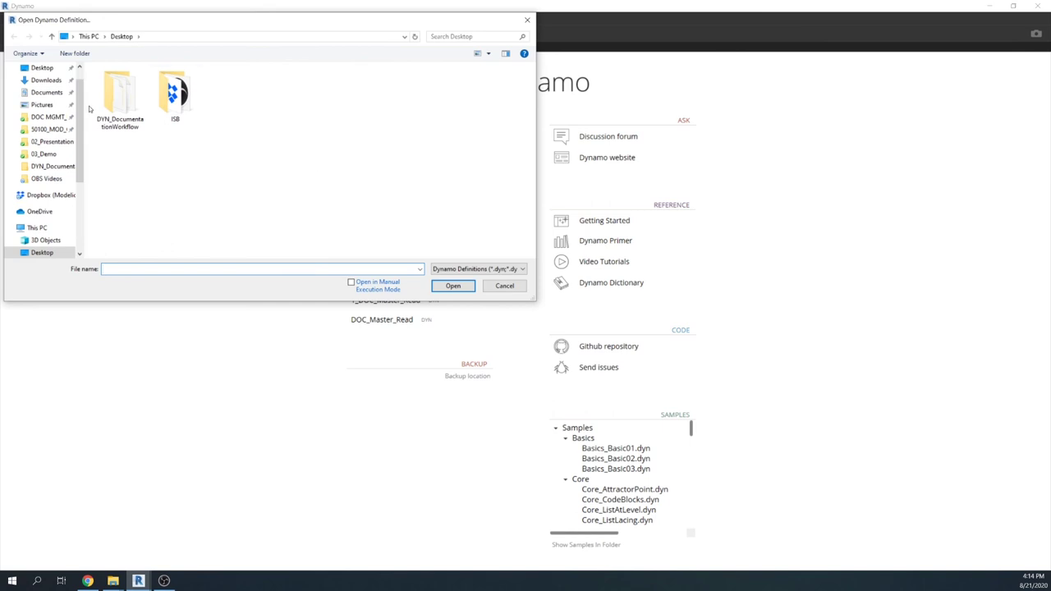
pyautogui.doubleClick(114, 109)
pyautogui.click(146, 127)
pyautogui.click(450, 290)
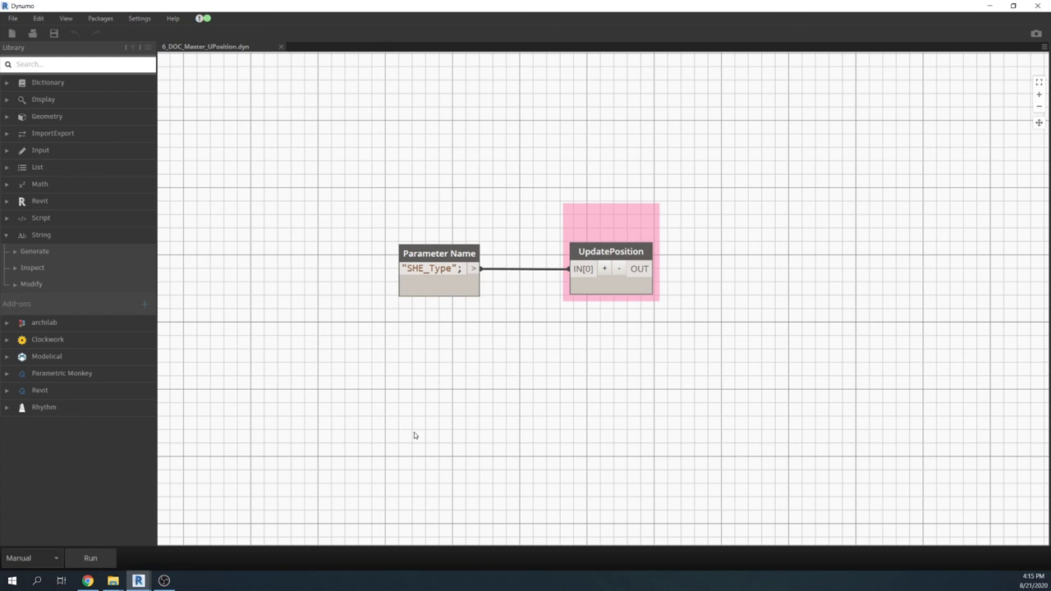
# - Place Dynamo side by side with the Architectural Elevations sheet in Revit and run the UpdatePosition graph
pyautogui.press('super+Right')
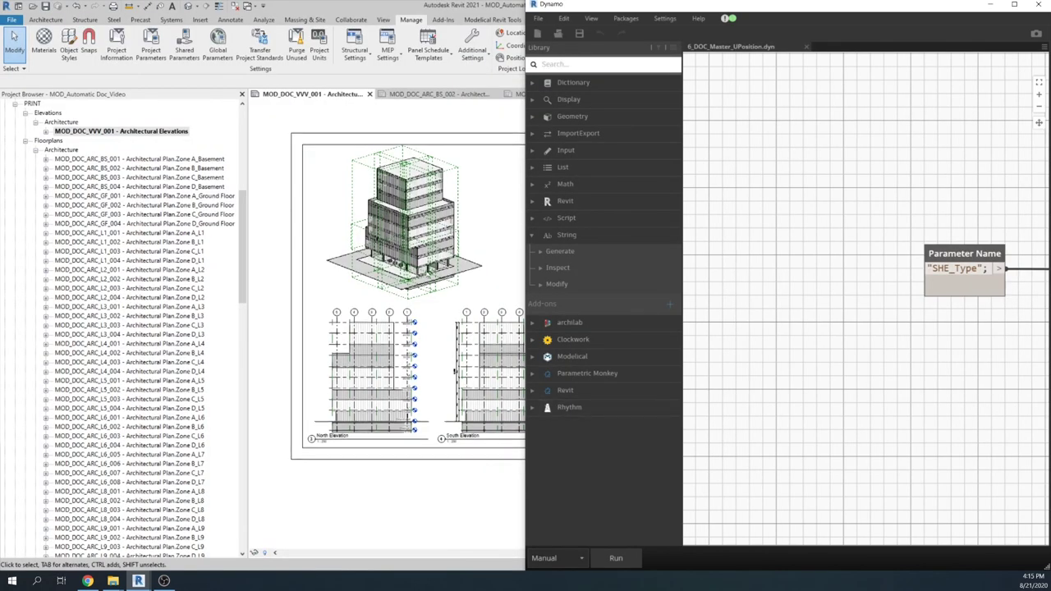
pyautogui.click(402, 460)
pyautogui.scroll(2, 386, 458)
pyautogui.scroll(-4, 371, 457)
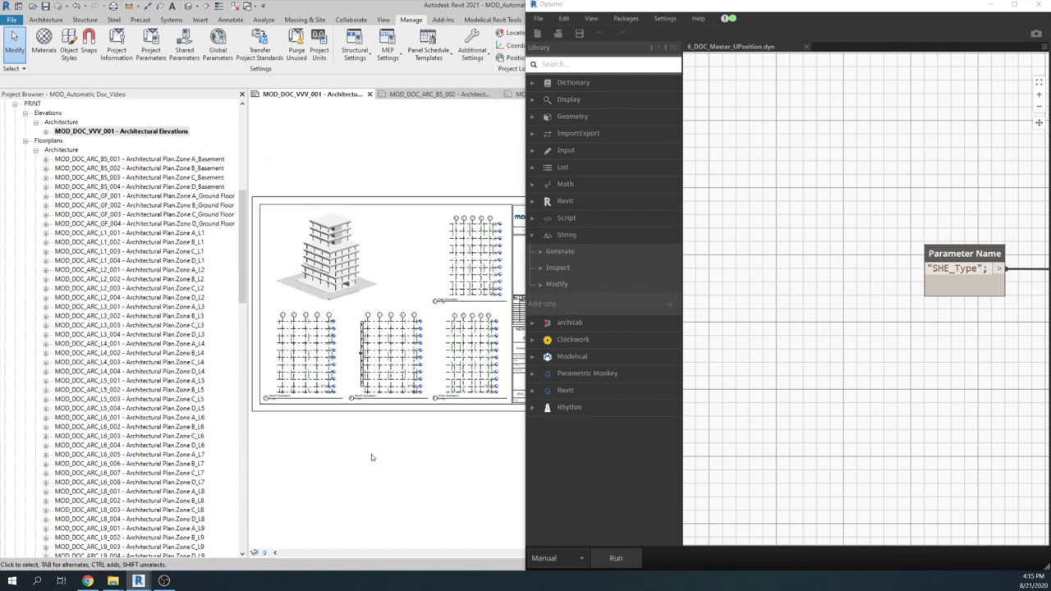
pyautogui.moveTo(406, 452)
pyautogui.mouseDown(button='middle')
pyautogui.moveTo(421, 457)
pyautogui.moveTo(403, 450)
pyautogui.mouseUp(button='middle')
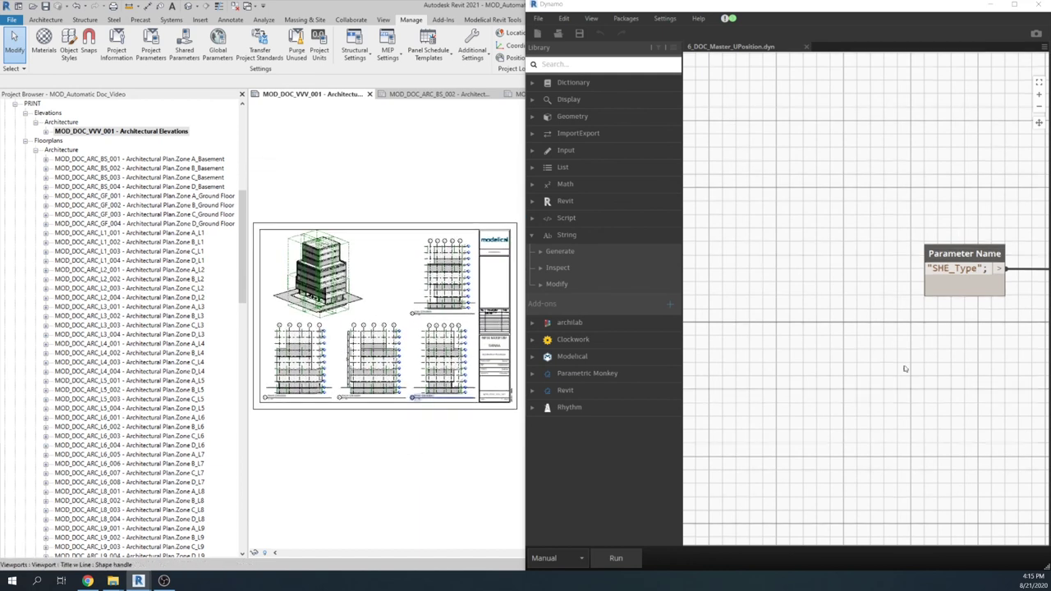
pyautogui.scroll(-3, 837, 295)
pyautogui.click(616, 558)
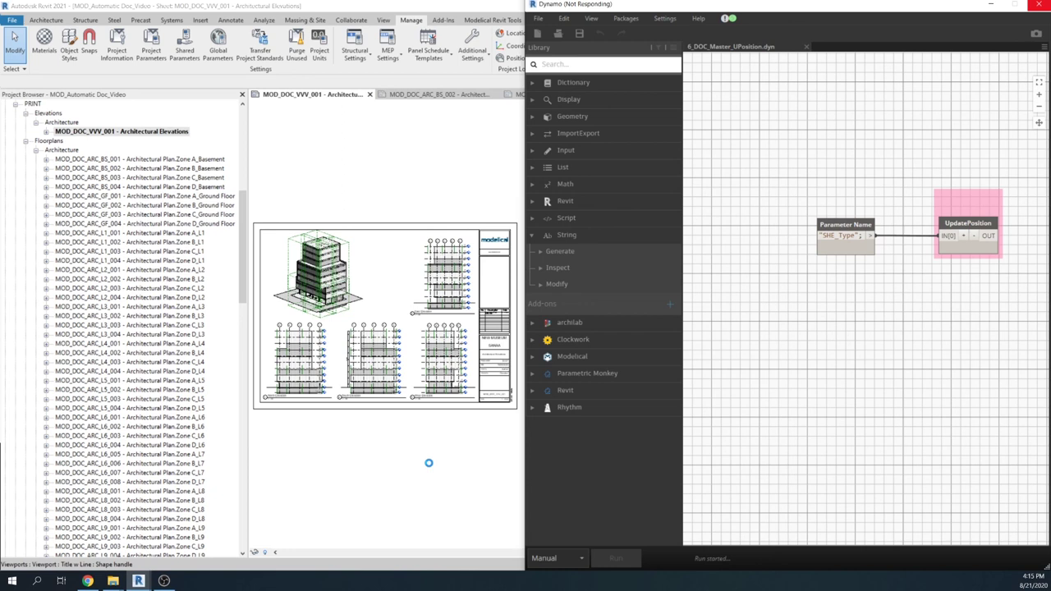
# - Return to Revit and check the view positions on the Architectural Elevations sheet against the T-02 template
pyautogui.click(428, 463)
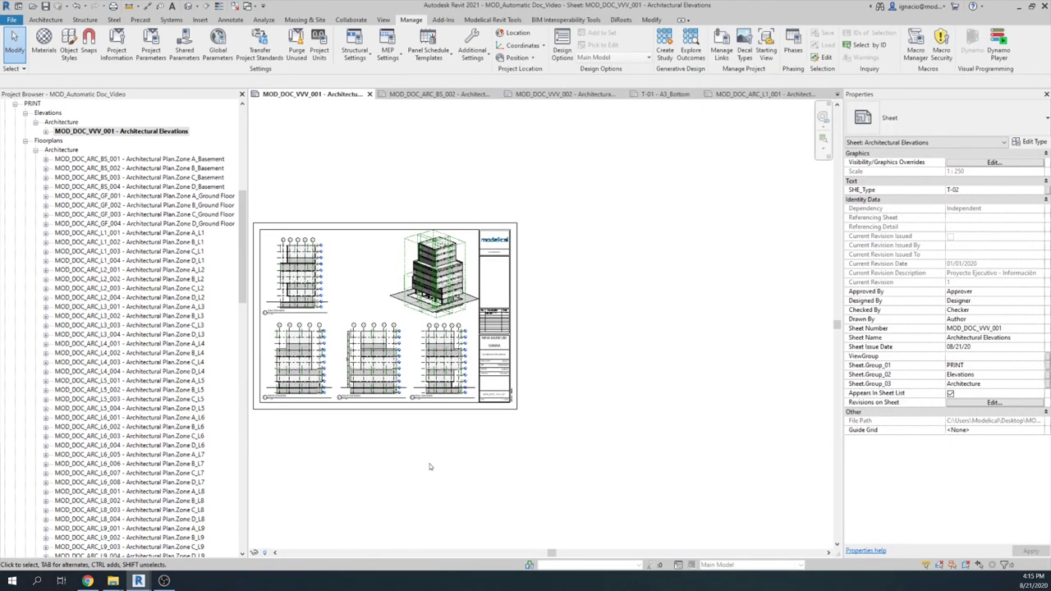
pyautogui.scroll(5, 426, 458)
pyautogui.moveTo(580, 488)
pyautogui.mouseDown(button='middle')
pyautogui.moveTo(597, 532)
pyautogui.moveTo(577, 548)
pyautogui.moveTo(602, 524)
pyautogui.mouseUp(button='middle')
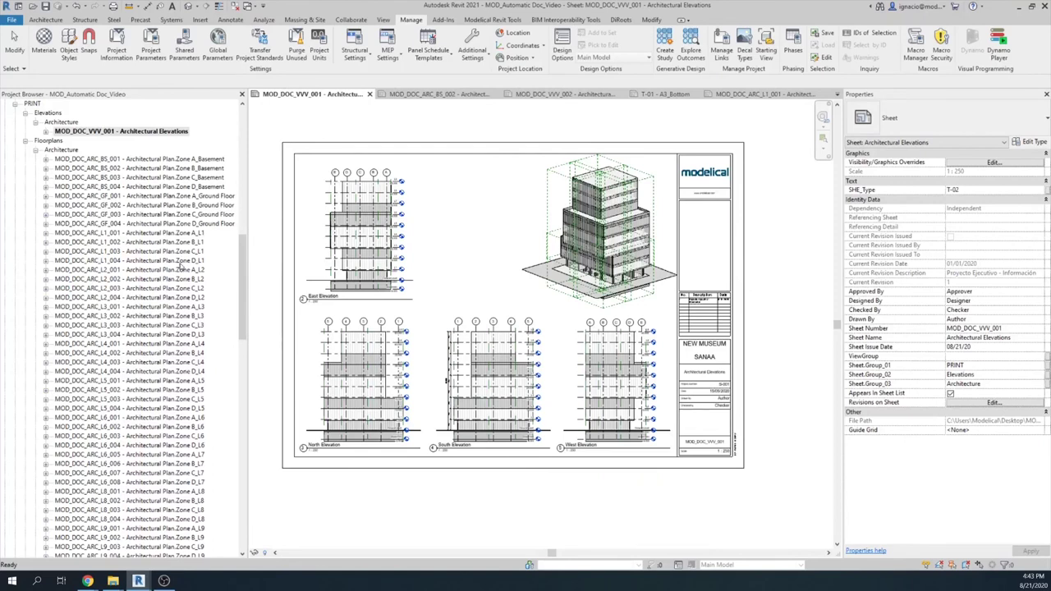
# - Review the generated plan, 3D, elevation and section views and the PRINT sheets listed in the project
pyautogui.scroll(3, 179, 265)
pyautogui.moveTo(243, 261); pyautogui.dragTo(244, 141)
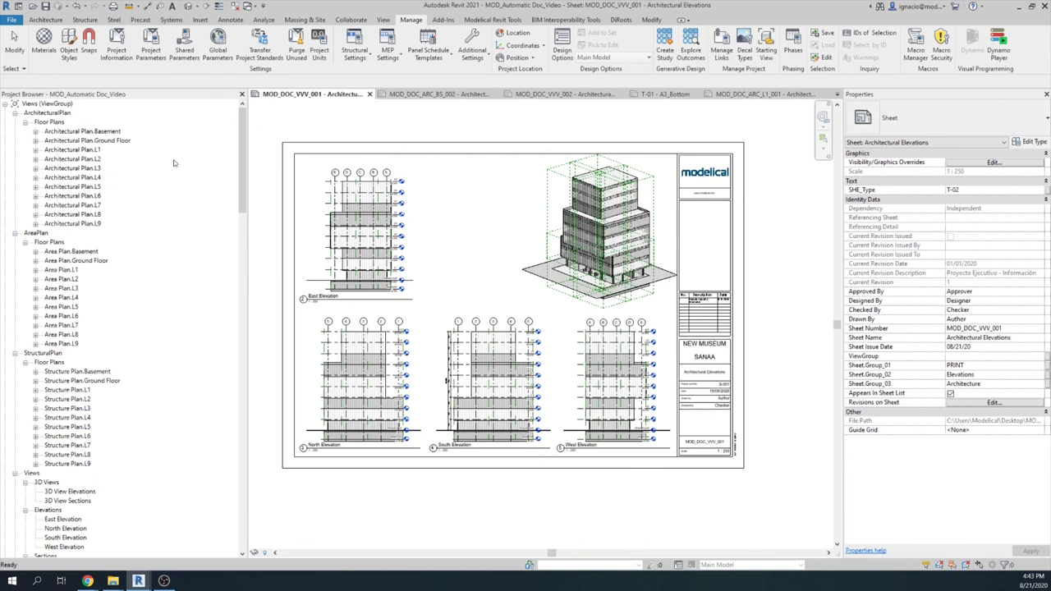
pyautogui.scroll(-5, 157, 226)
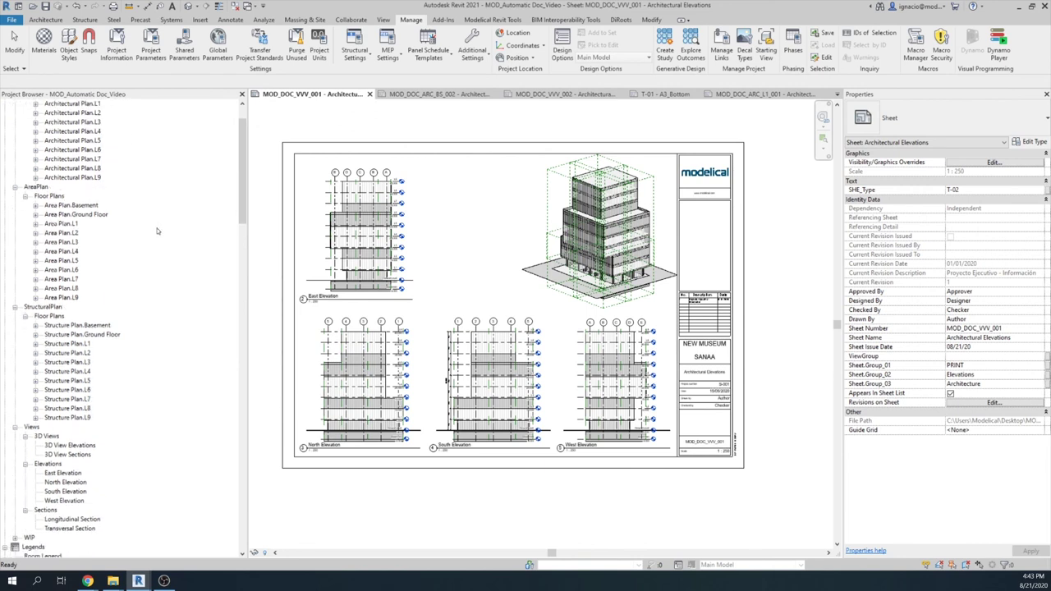
pyautogui.scroll(-10, 156, 232)
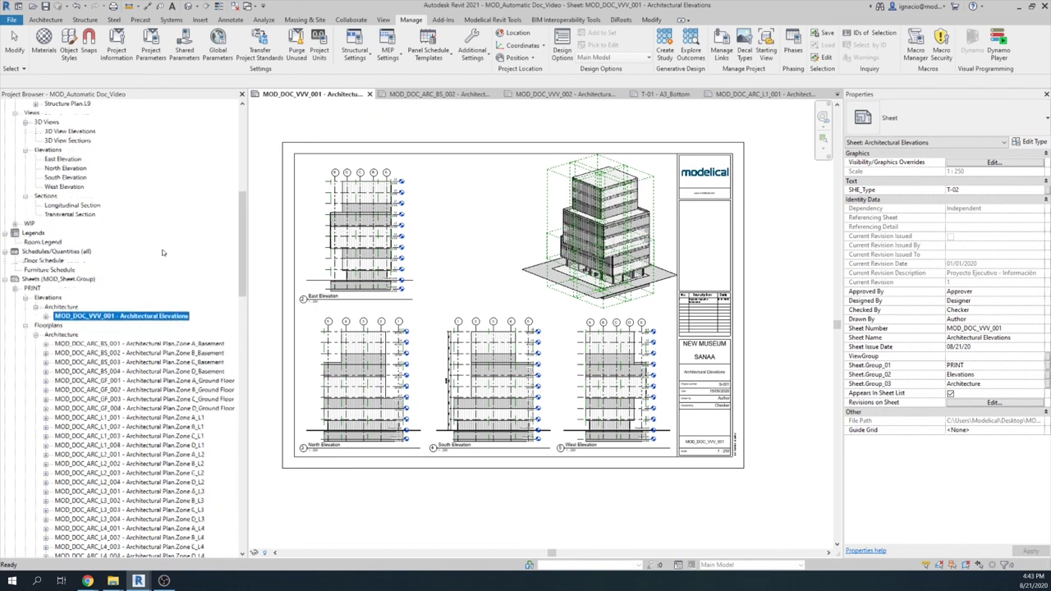
pyautogui.scroll(-5, 161, 260)
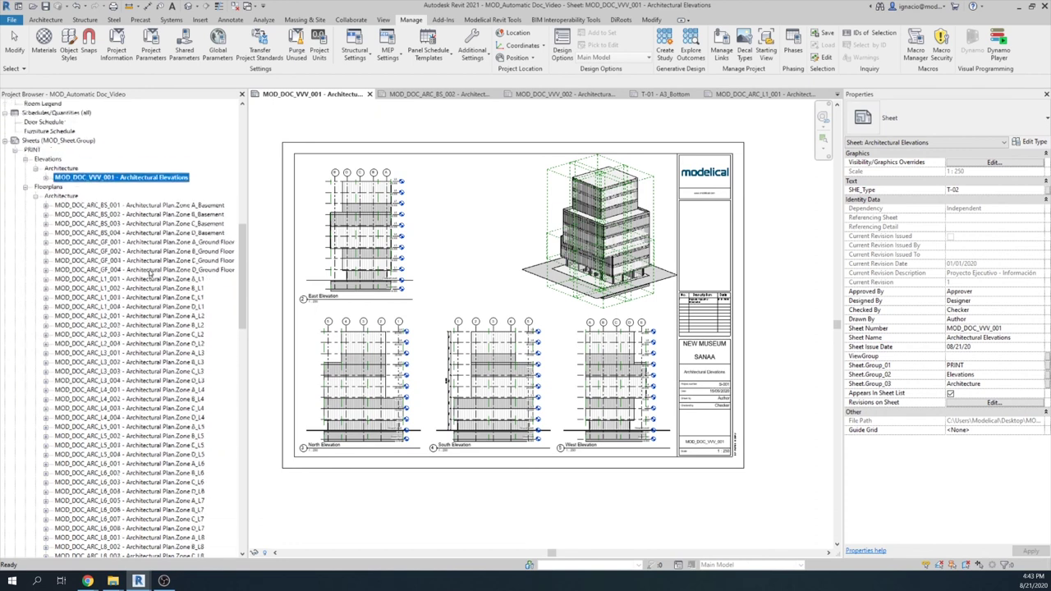
pyautogui.scroll(-2, 146, 287)
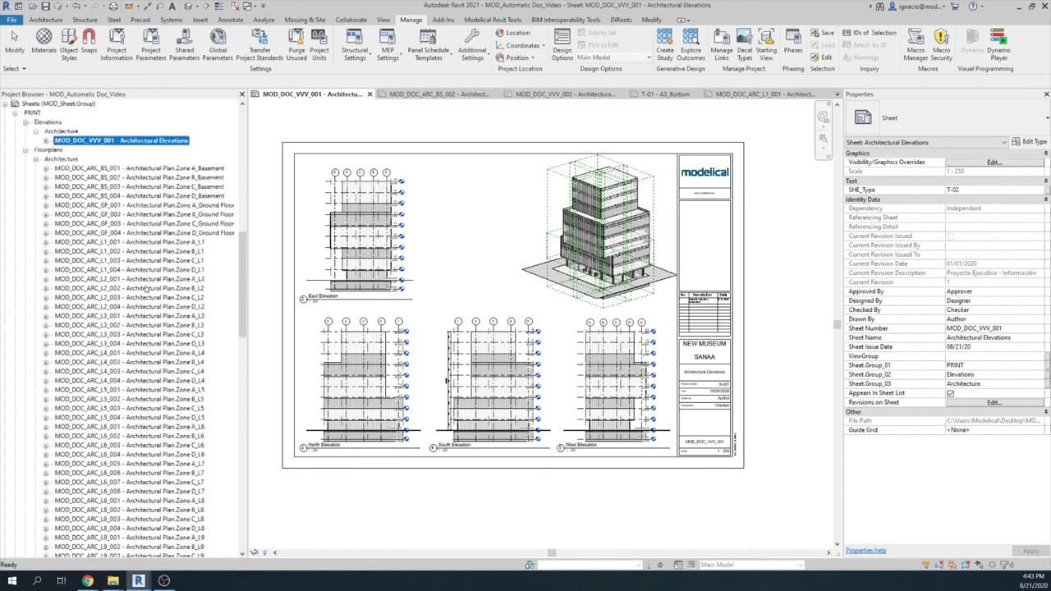
# - Review the architectural and area floor plan sheets listed under the PRINT group
pyautogui.scroll(-7, 145, 292)
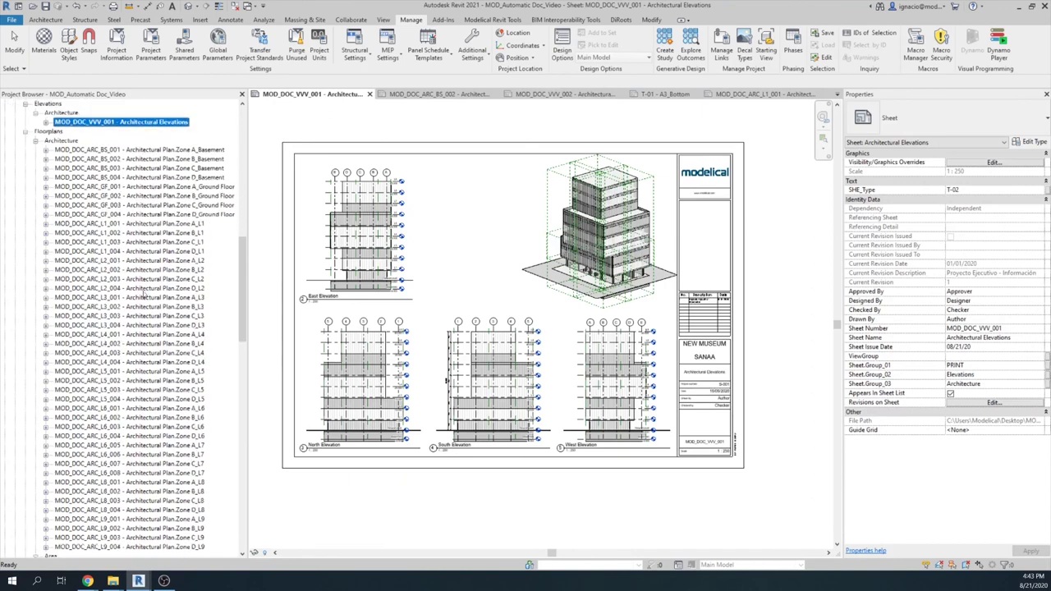
pyautogui.scroll(-6, 145, 407)
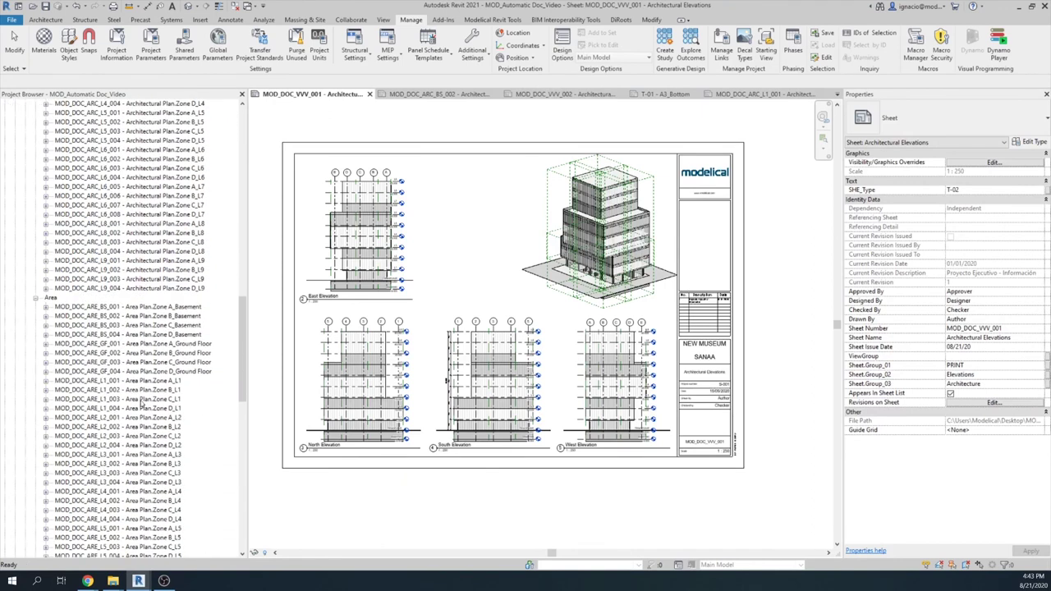
pyautogui.scroll(-2, 129, 392)
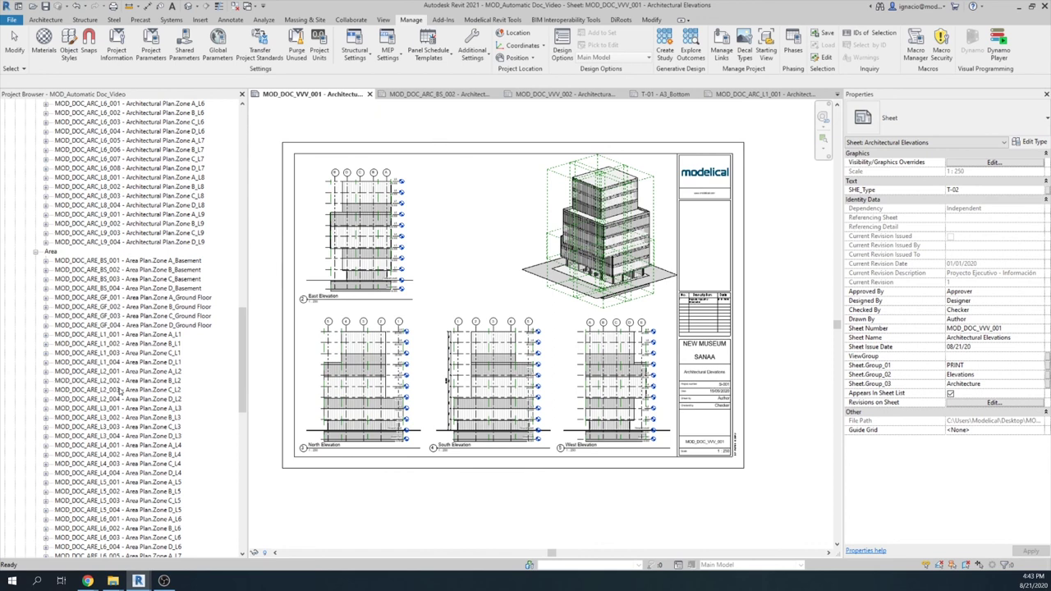
# - Switch to Dynamo and look over the whole 5_DOC_Master_Placement.dyn graph
pyautogui.moveTo(138, 580)
pyautogui.click(190, 546)
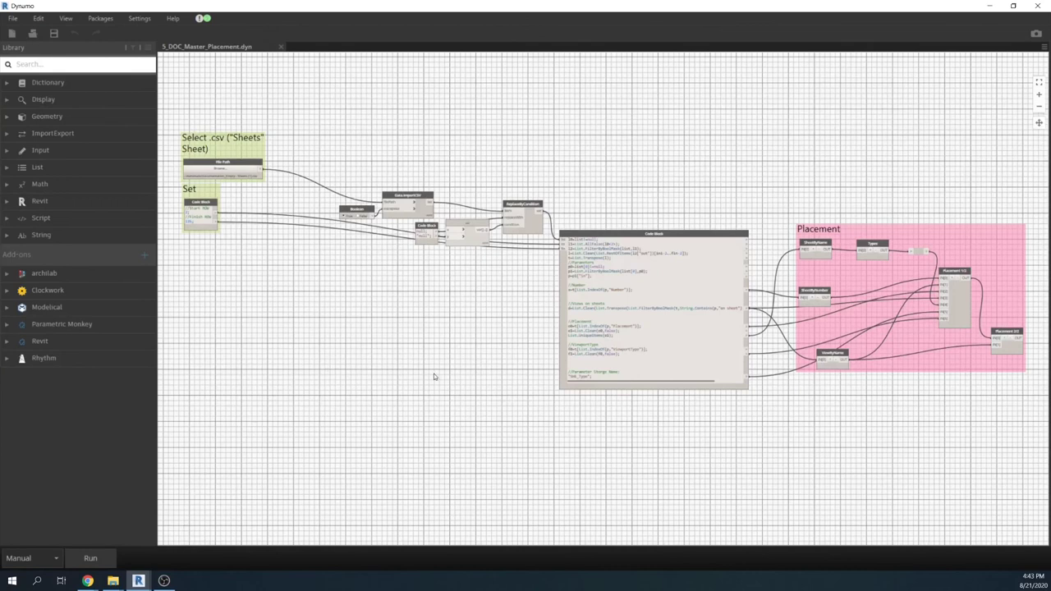
pyautogui.scroll(-2, 434, 373)
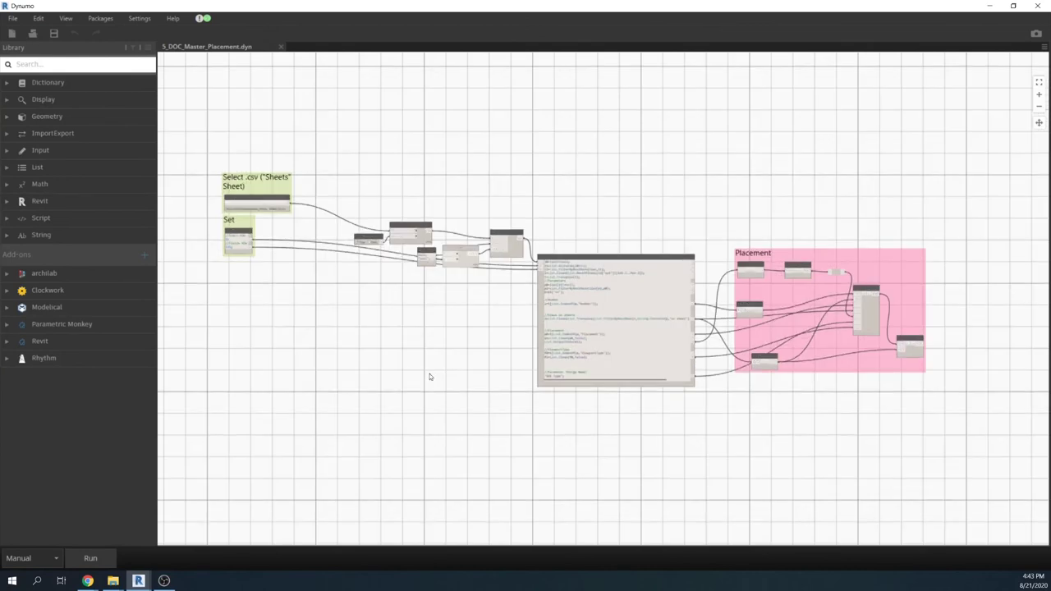
pyautogui.scroll(-1, 428, 377)
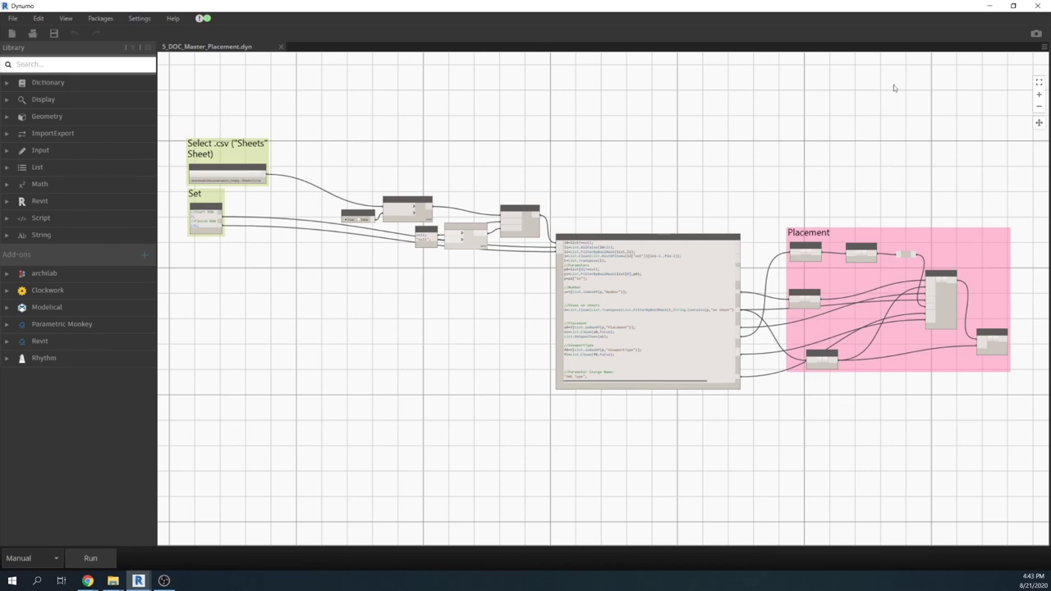
# - Minimise Dynamo and switch to the AutomaticDocumentation_Empty spreadsheet in Chrome
pyautogui.click(990, 6)
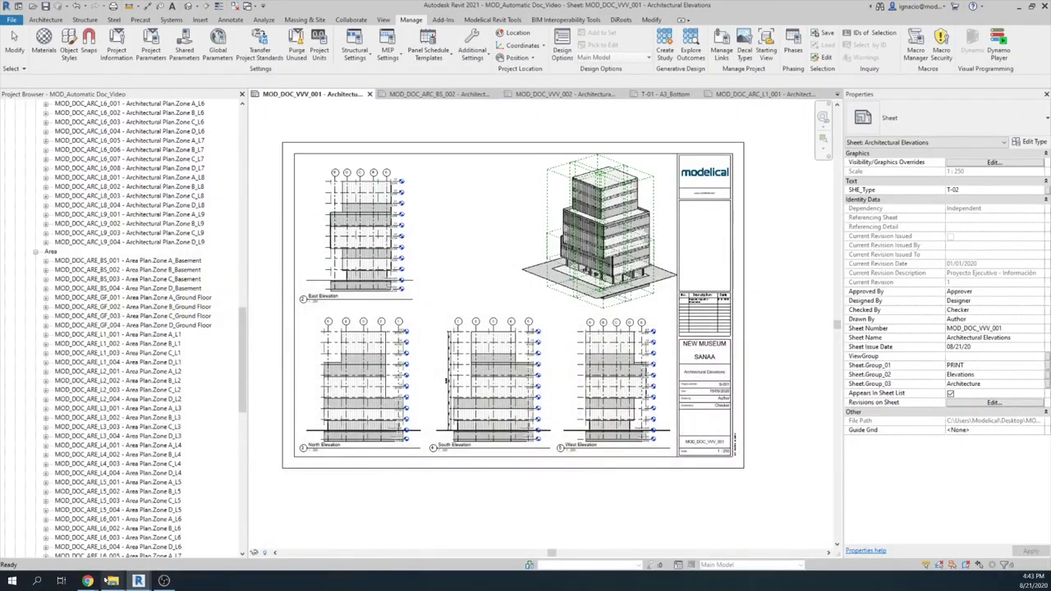
pyautogui.moveTo(88, 580)
pyautogui.click(55, 538)
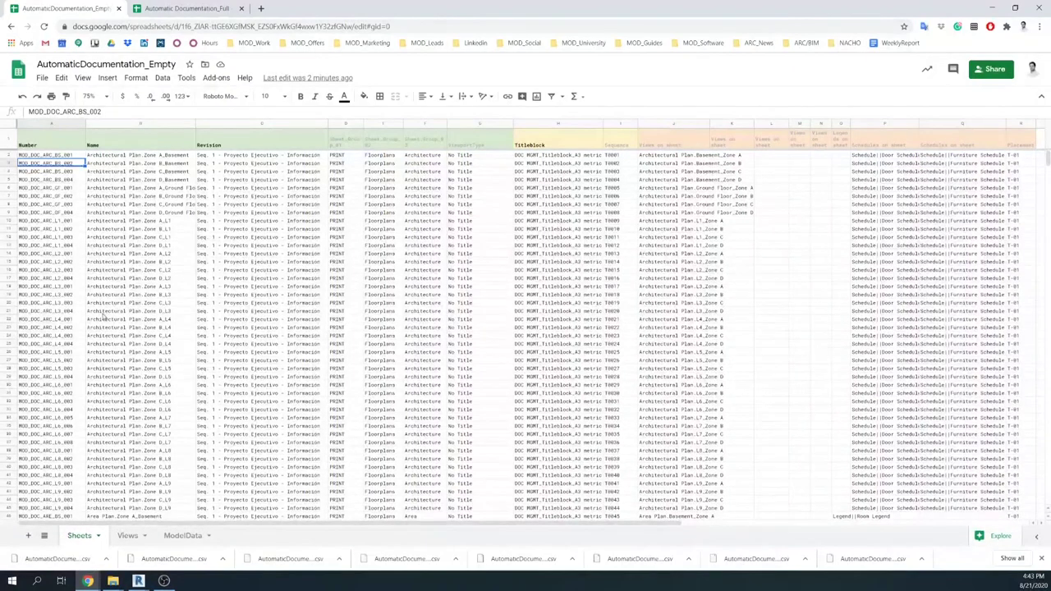
# - Try duplicating sheet number MOD_DOC_ARC_BS_001 in the row below, and restore that row's number to MOD_DOC_ARC_BS_002
pyautogui.click(79, 156)
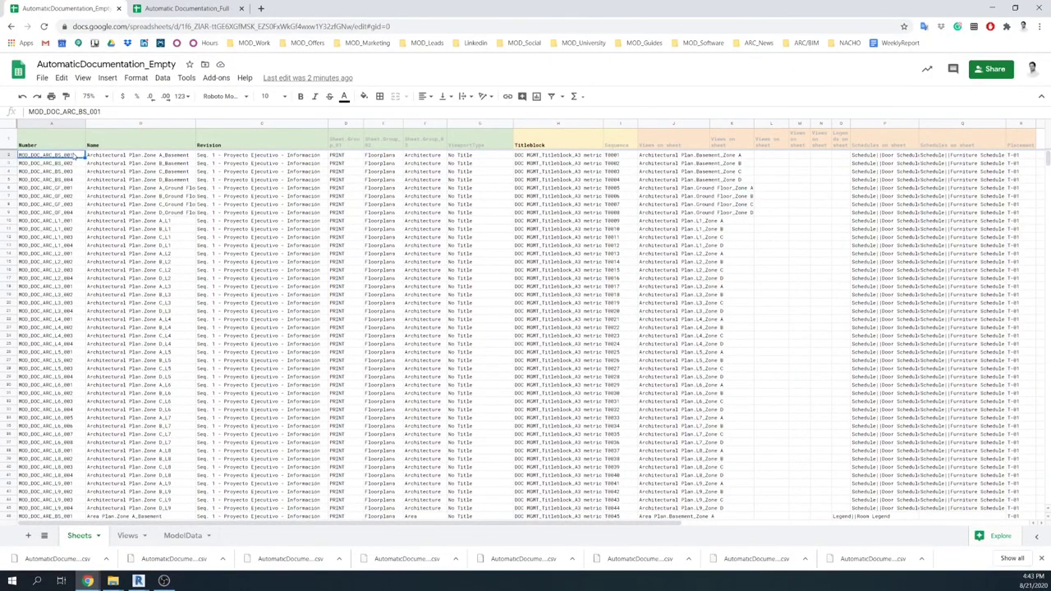
pyautogui.press('Down')
pyautogui.press('Down')
pyautogui.press('Down')
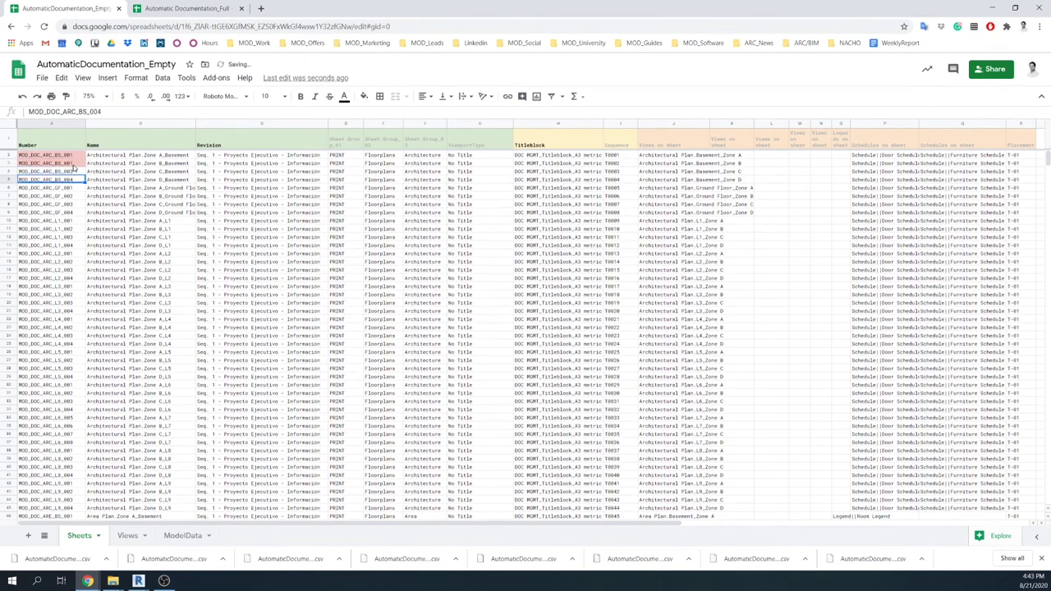
pyautogui.click(74, 164)
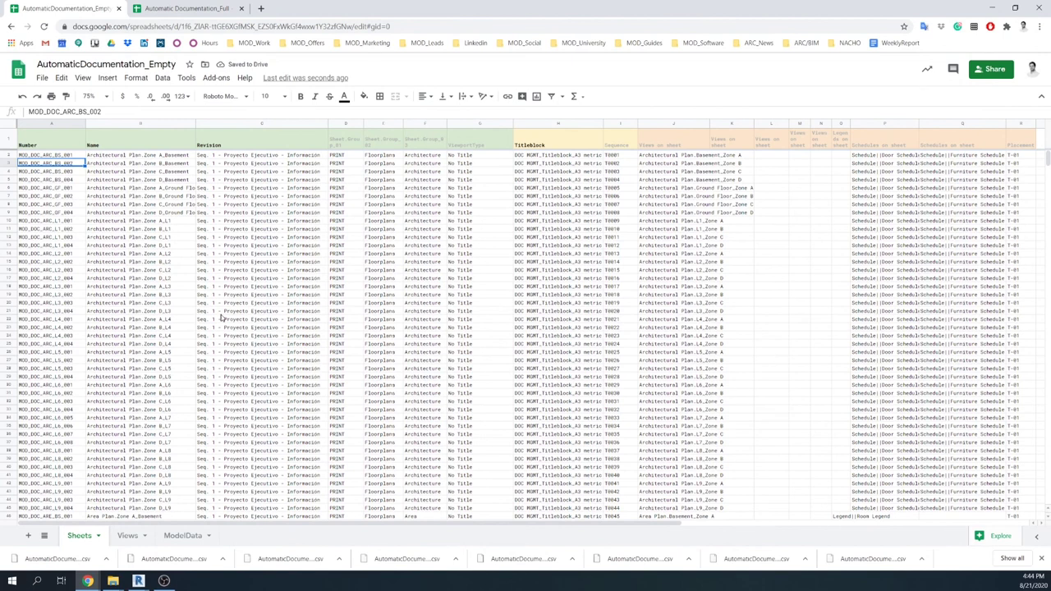
# - Review the area, structure, elevation and section sheet rows down to the end of the Sheets table
pyautogui.scroll(-5, 220, 319)
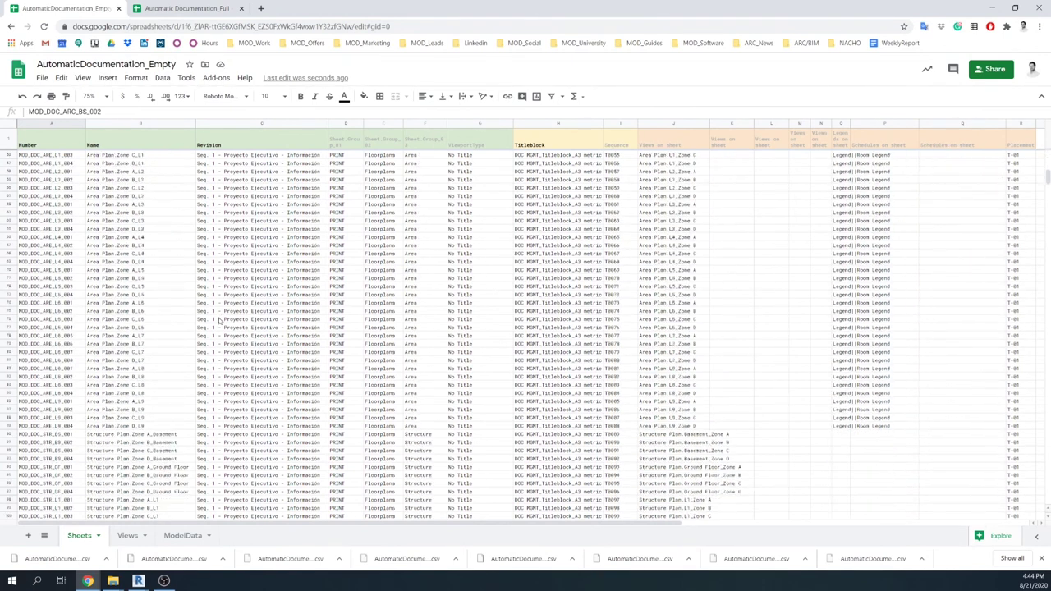
pyautogui.scroll(-4, 220, 319)
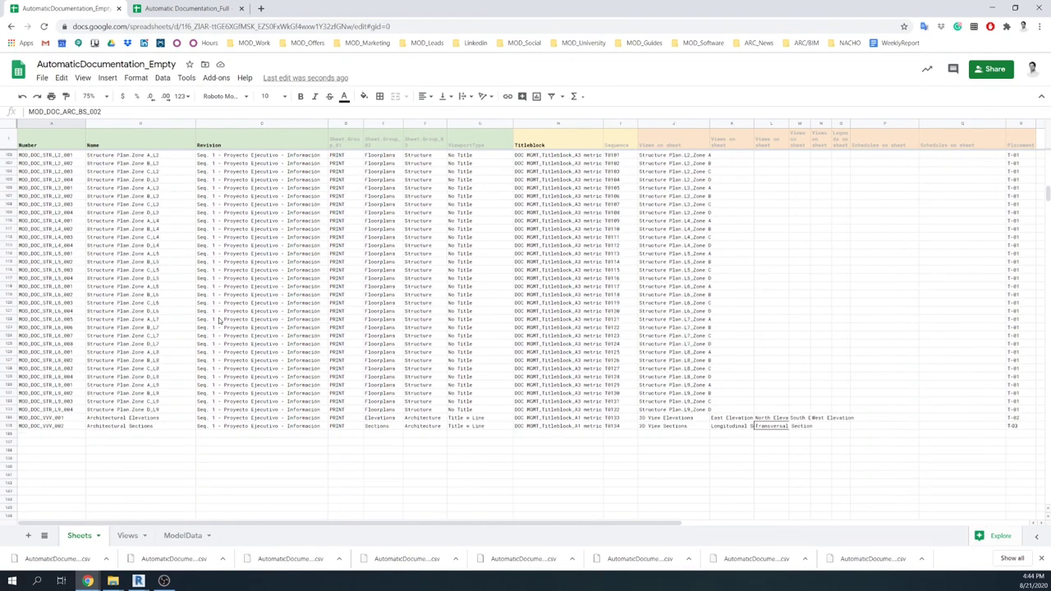